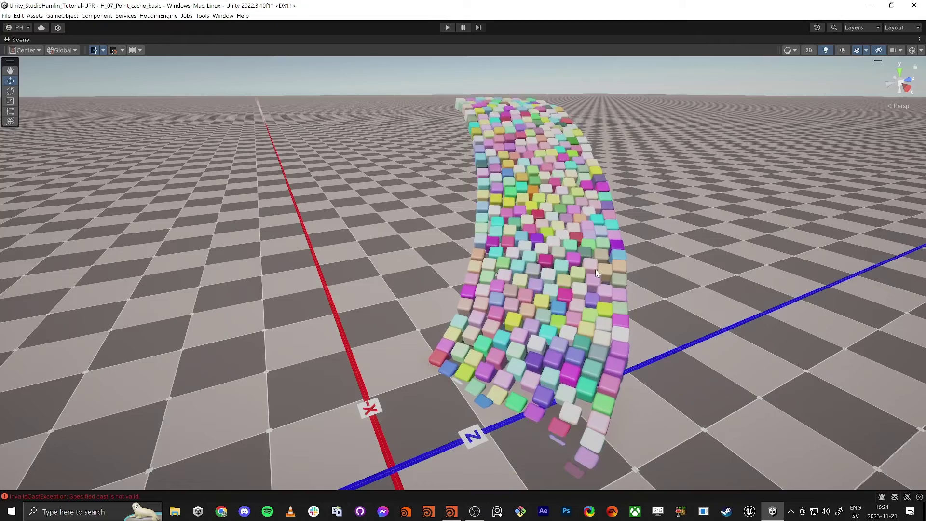
Step: Examine the curved strip of coloured boxes in the Unity scene from several angles
{"action": "right_click_drag", "start_coordinate": [620, 260], "coordinate": [644, 266]}
{"action": "key", "text": "a"}
{"action": "key", "text": "d"}
{"action": "key", "text": "d"}
{"action": "key", "text": "w"}
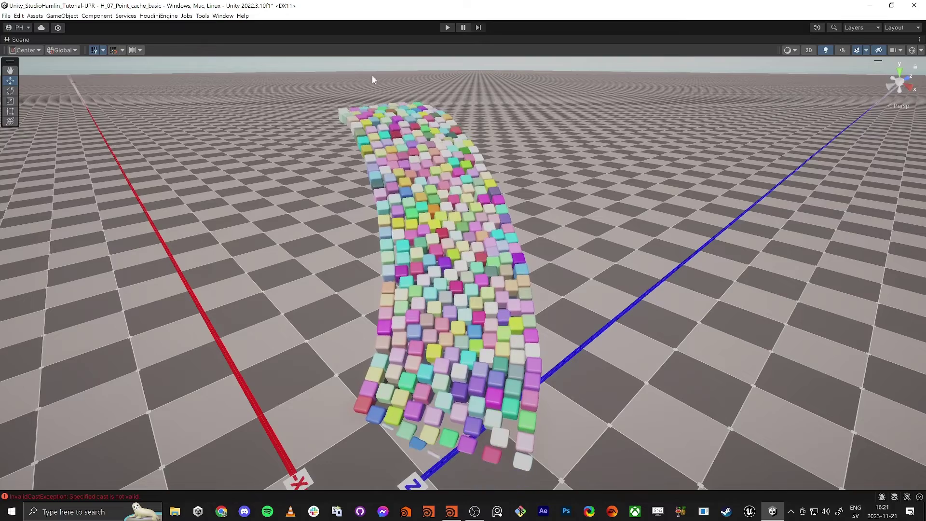
{"action": "left_click_drag", "start_coordinate": [429, 214], "coordinate": [519, 213], "text": "alt"}
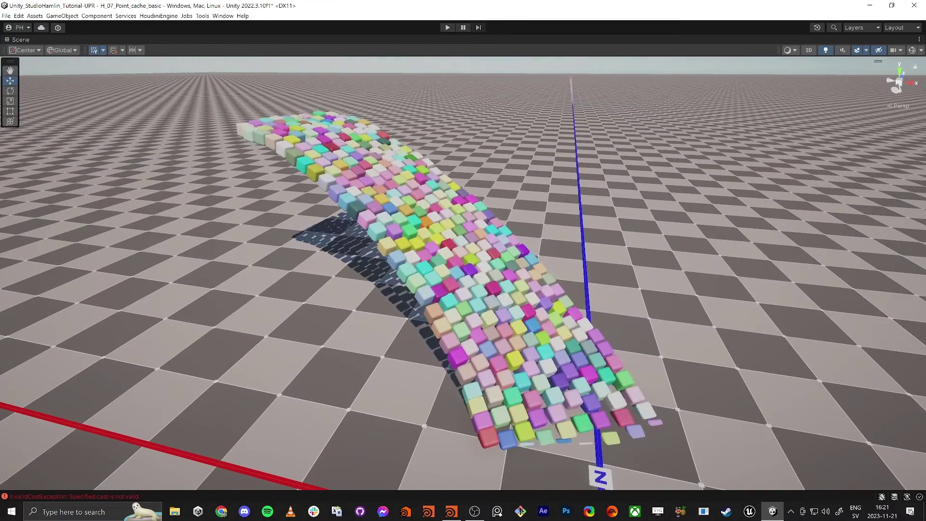
Step: Switch to Houdini and display the copytopoints5 node's result in the viewport for a closer look
{"action": "key", "text": "alt+Tab"}
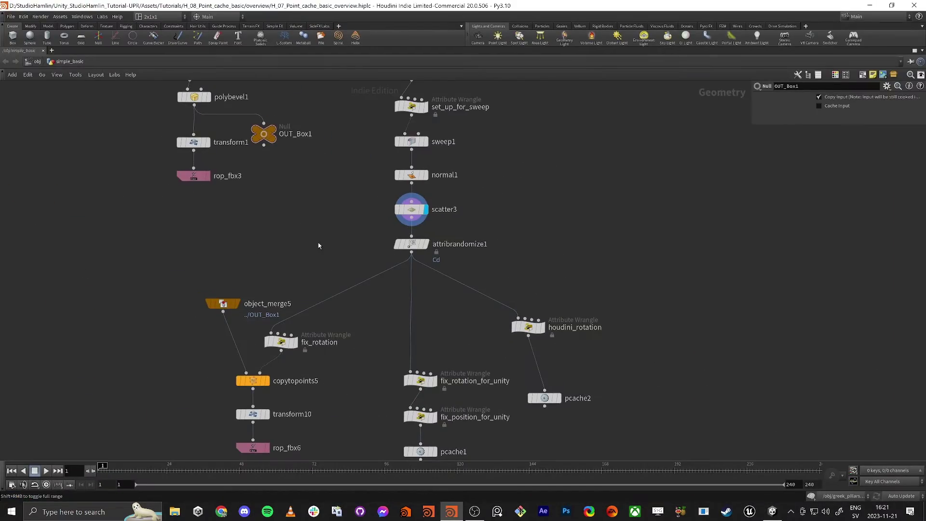
{"action": "middle_click_drag", "start_coordinate": [340, 239], "coordinate": [370, 236]}
{"action": "key", "text": "ctrl+b"}
{"action": "middle_click_drag", "start_coordinate": [432, 337], "coordinate": [591, 223]}
{"action": "left_click", "coordinate": [489, 263]}
{"action": "left_click", "coordinate": [474, 264]}
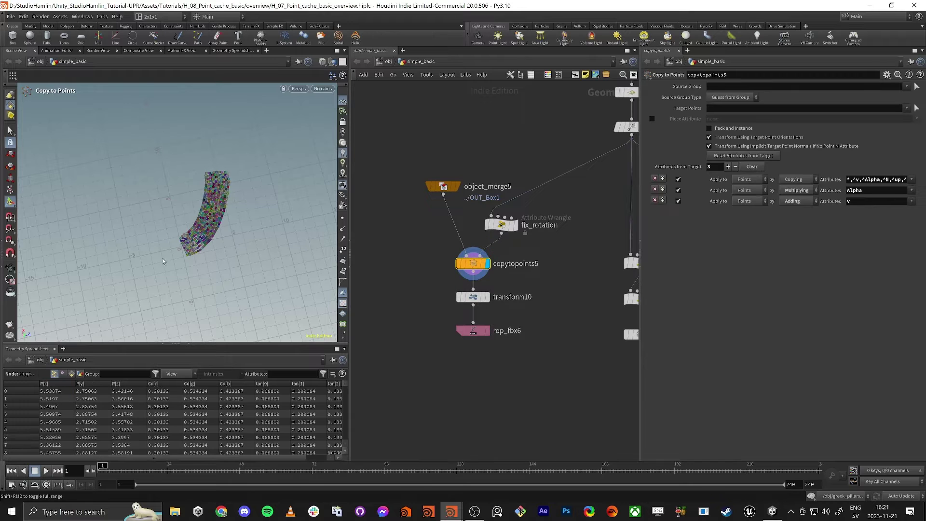
{"action": "left_click_drag", "start_coordinate": [182, 251], "coordinate": [232, 179], "text": "alt"}
{"action": "scroll", "coordinate": [192, 202], "scroll_direction": "up", "scroll_amount": 8}
Step: Display the attribrandomize1 node with point markers turned on and examine the scattered points
{"action": "middle_click_drag", "start_coordinate": [605, 230], "coordinate": [525, 275]}
{"action": "left_click", "coordinate": [566, 171]}
{"action": "left_click", "coordinate": [552, 172]}
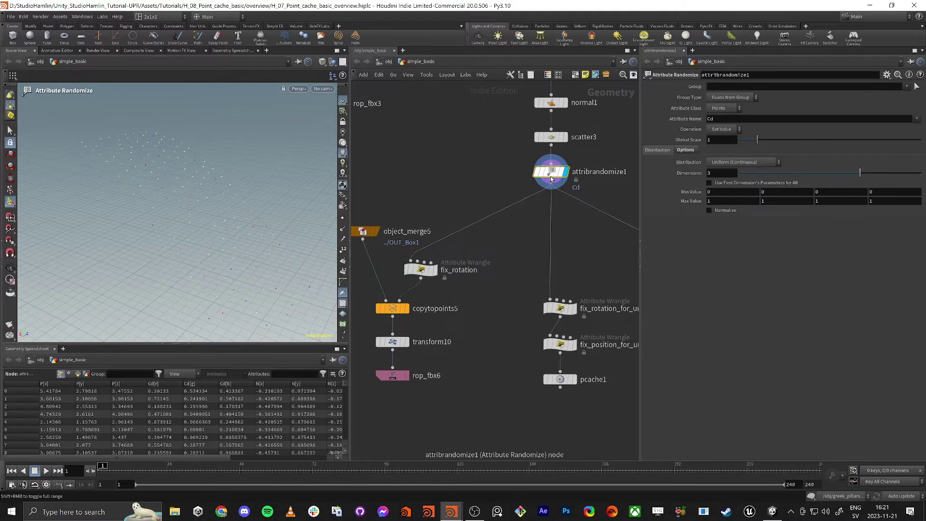
{"action": "left_click_drag", "start_coordinate": [212, 245], "coordinate": [302, 201], "text": "alt"}
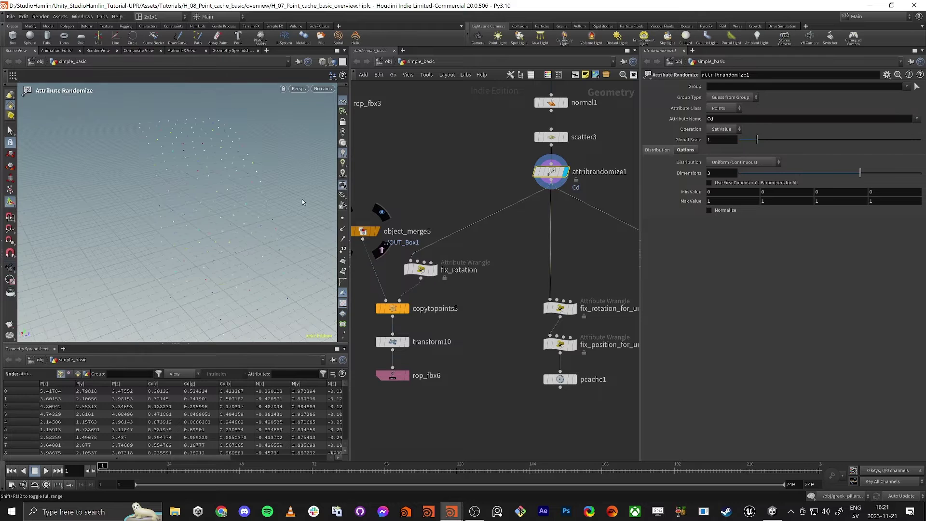
{"action": "left_click", "coordinate": [343, 220]}
{"action": "left_click_drag", "start_coordinate": [225, 243], "coordinate": [175, 230], "text": "alt"}
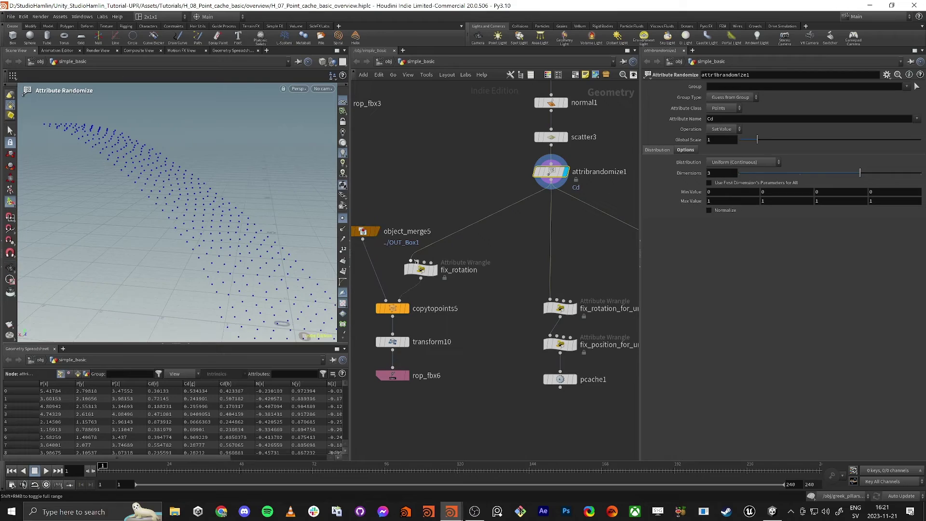
Step: Return to Unity and examine the whole box strip relative to the world axes
{"action": "left_click_drag", "start_coordinate": [615, 5], "coordinate": [772, 520]}
{"action": "middle_click_drag", "start_coordinate": [599, 212], "coordinate": [386, 312]}
{"action": "scroll", "coordinate": [386, 313], "scroll_direction": "down", "scroll_amount": 5}
{"action": "left_click_drag", "start_coordinate": [386, 312], "coordinate": [415, 303], "text": "alt"}
{"action": "middle_click_drag", "start_coordinate": [415, 303], "coordinate": [466, 262]}
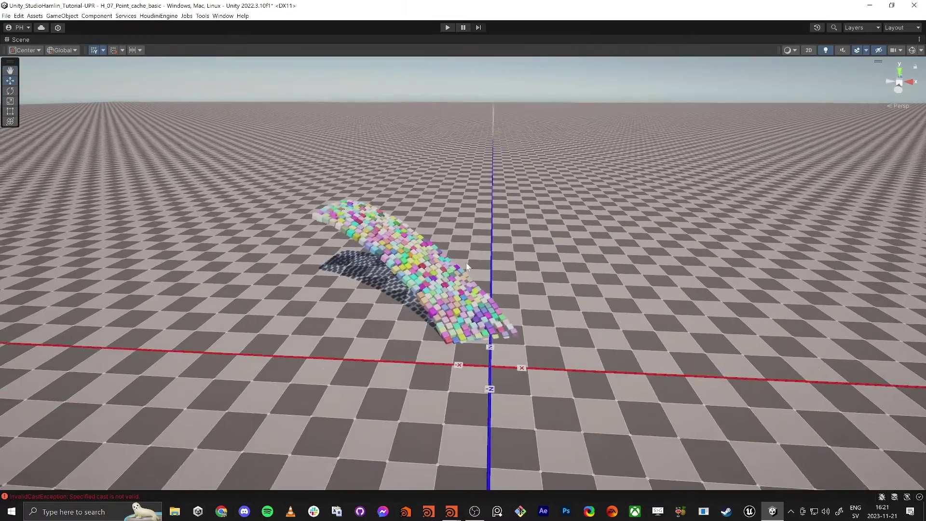
{"action": "scroll", "coordinate": [501, 242], "scroll_direction": "up", "scroll_amount": 8}
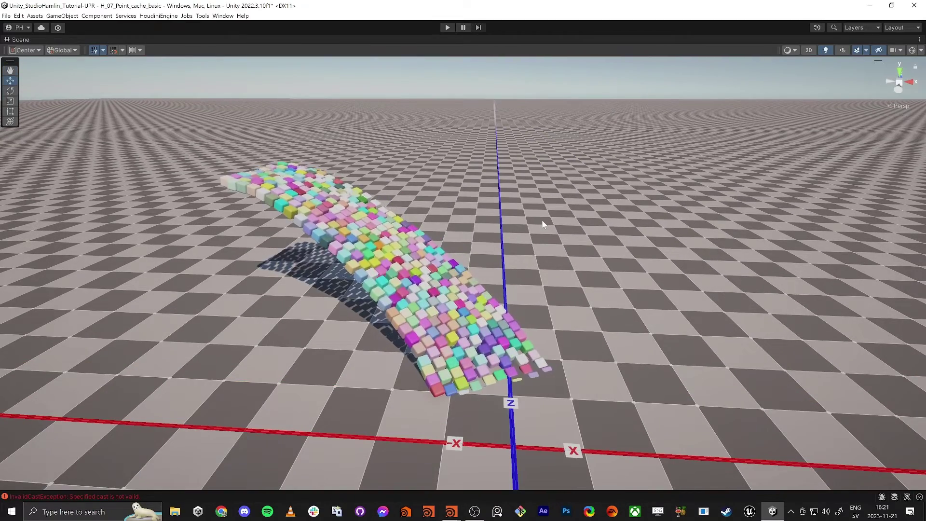
Step: Restore the full editor layout and open the H_07_Point_cache_basic scene from the H_08_Point_cache_basic folder, saving the modified scene
{"action": "key", "text": "shift+space"}
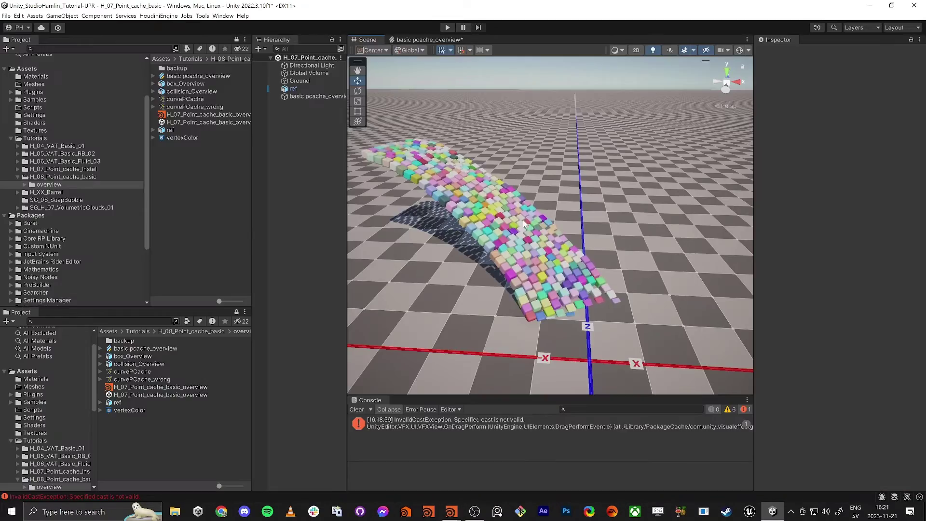
{"action": "left_click", "coordinate": [65, 177]}
{"action": "double_click", "coordinate": [178, 77]}
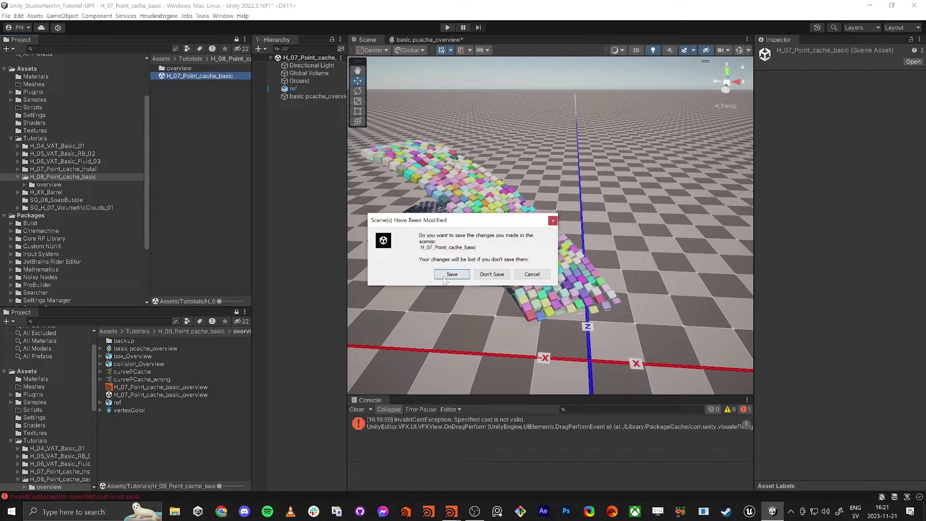
{"action": "left_click", "coordinate": [444, 278]}
Step: Launch a new, separate Houdini session with an untitled file
{"action": "mouse_move", "coordinate": [452, 515]}
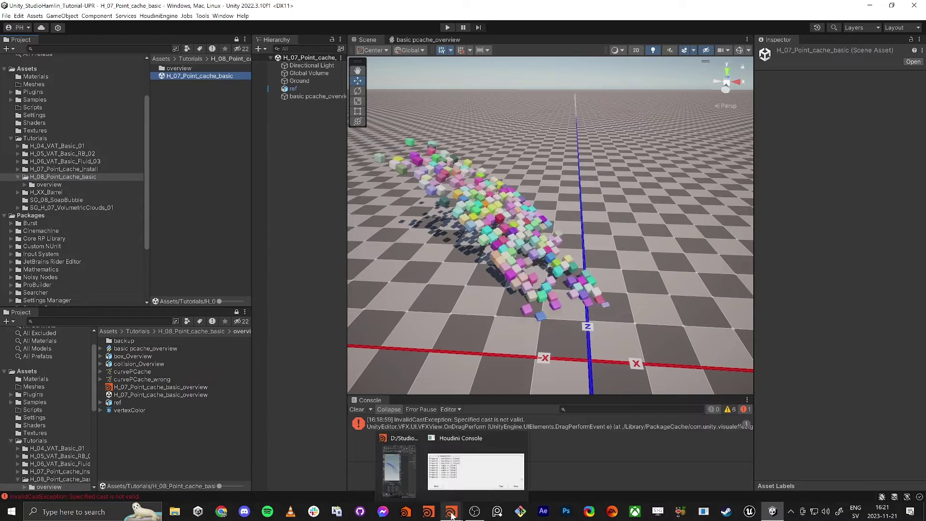
{"action": "left_click", "coordinate": [517, 438]}
{"action": "left_click", "coordinate": [452, 515]}
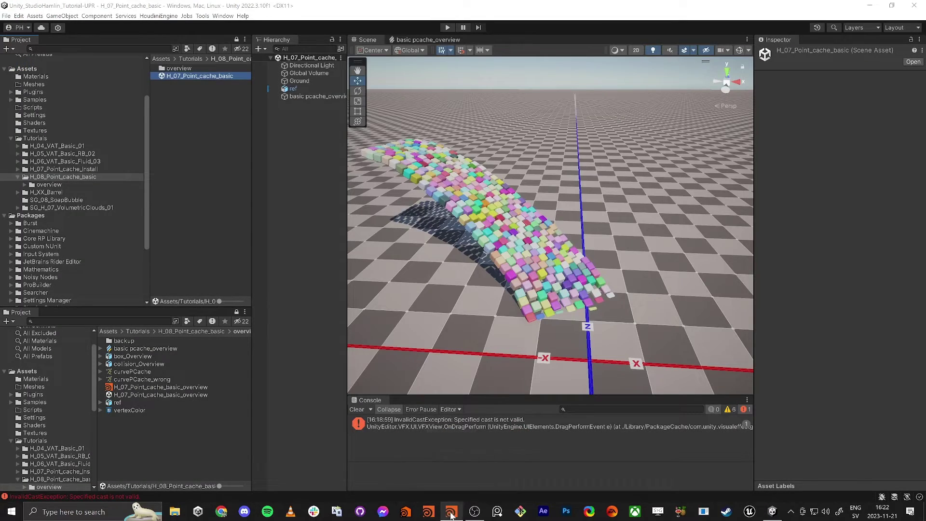
{"action": "right_click", "coordinate": [451, 515]}
{"action": "left_click", "coordinate": [451, 460]}
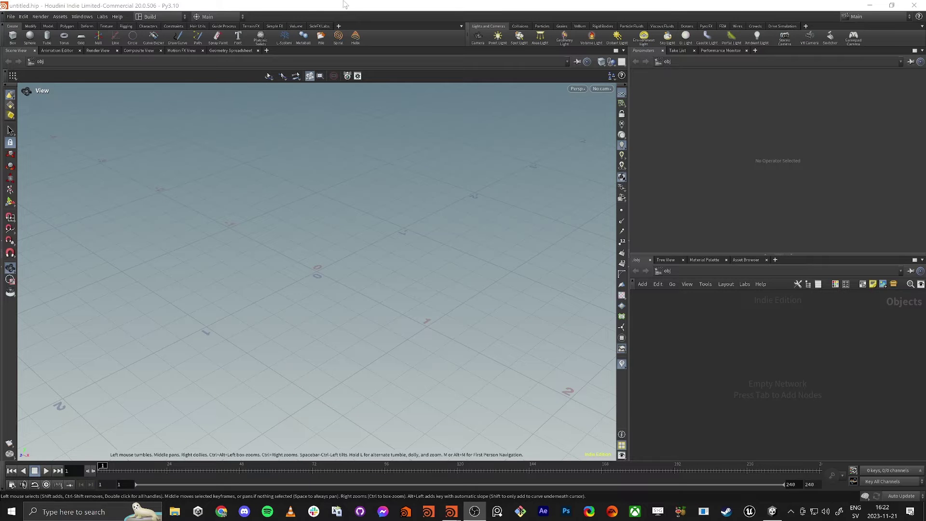
Step: Change the Houdini desktop layout from Build to 2x1x1
{"action": "left_click", "coordinate": [156, 17]}
{"action": "left_click", "coordinate": [157, 26]}
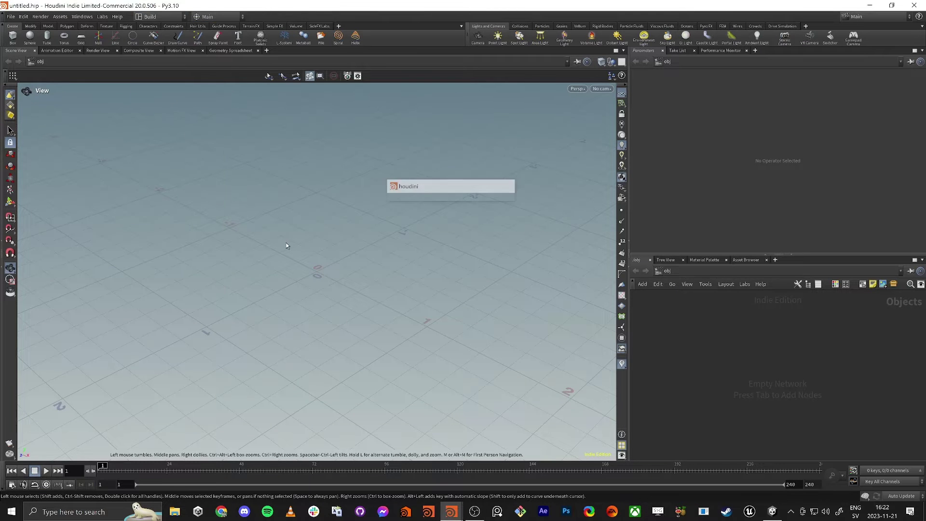
{"action": "key", "text": "Tab"}
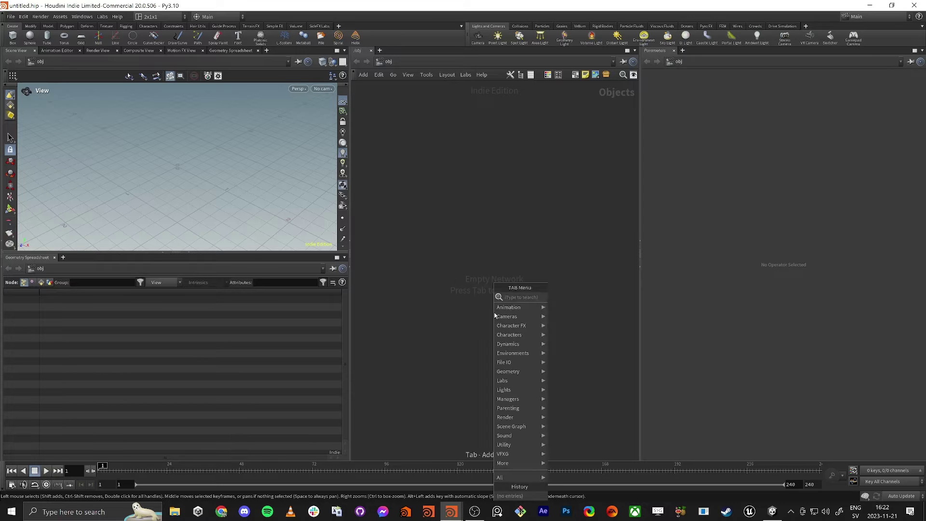
{"action": "key", "text": "Escape"}
Step: Show the H_07_Point_cache_basic scene file in Explorer from Unity and copy its folder path
{"action": "key", "text": "alt+Tab"}
{"action": "key", "text": "alt+Tab"}
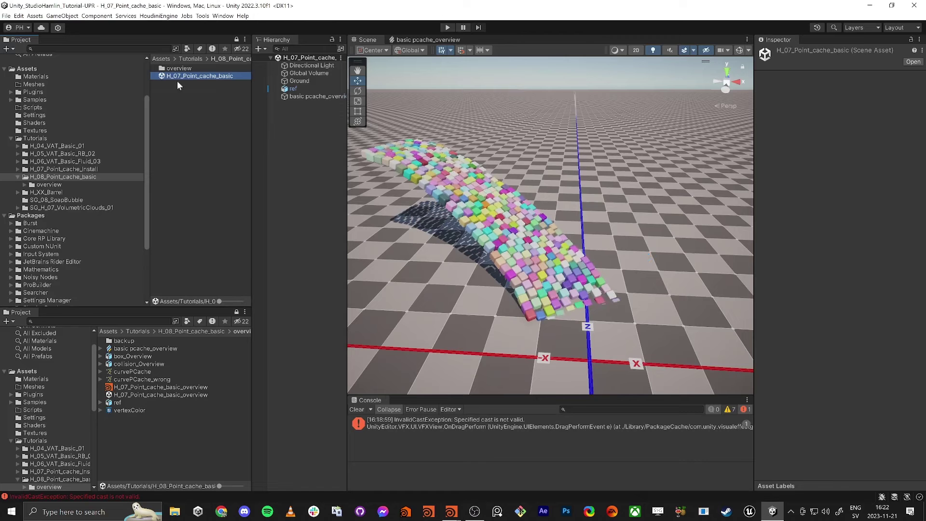
{"action": "right_click", "coordinate": [178, 74]}
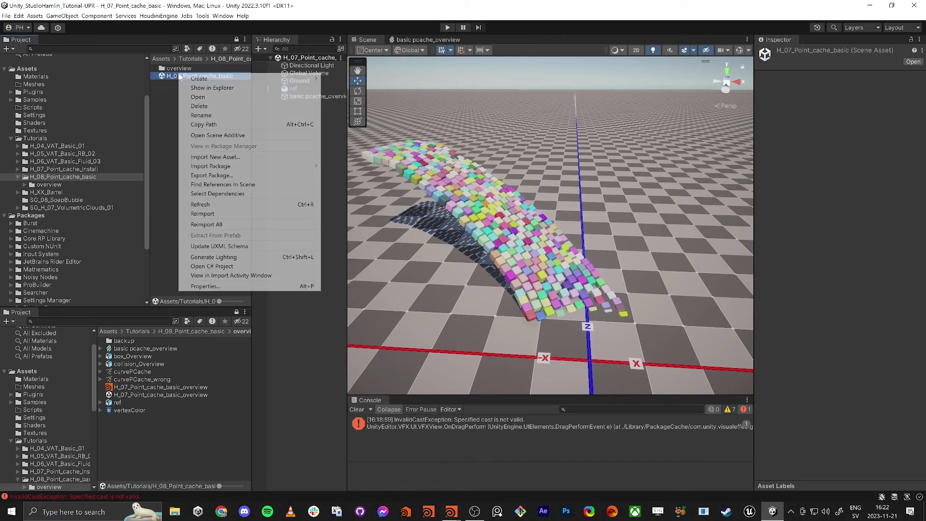
{"action": "left_click", "coordinate": [204, 88]}
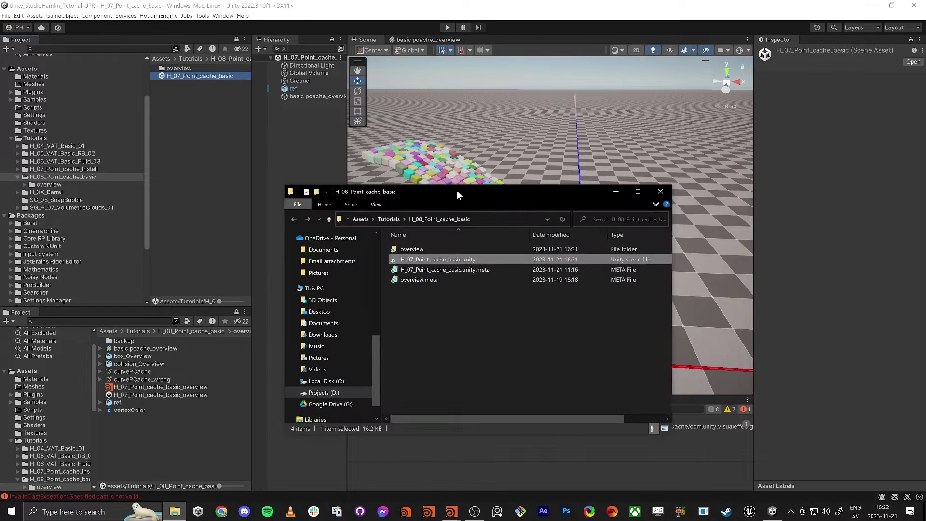
{"action": "left_click", "coordinate": [490, 181]}
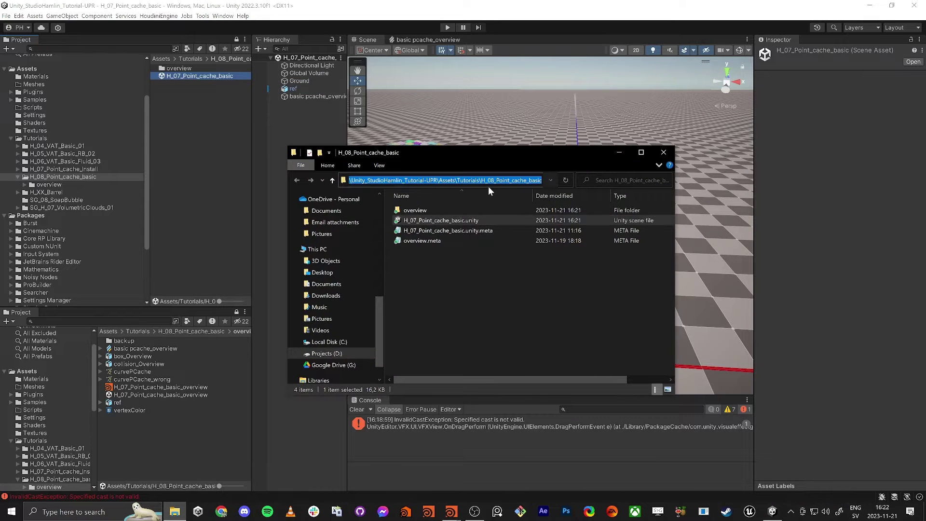
{"action": "left_click", "coordinate": [664, 153]}
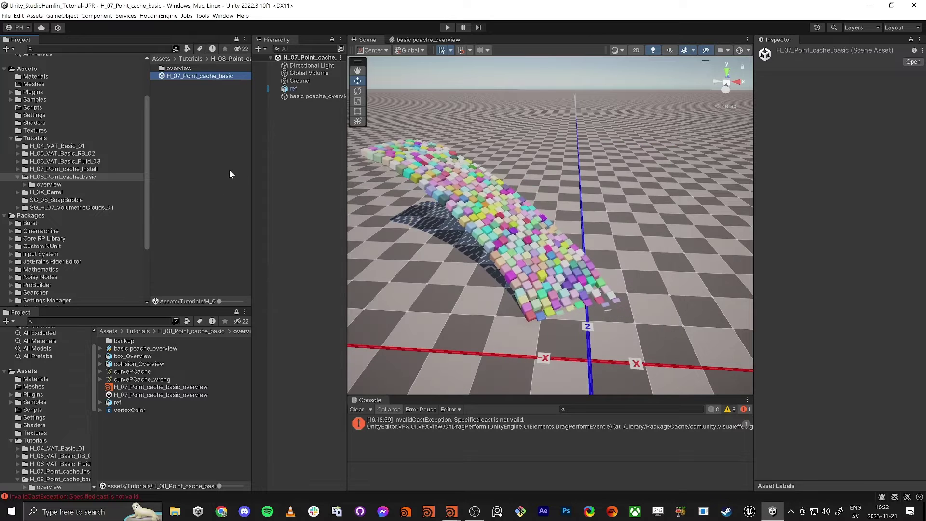
Step: Save the new Houdini file as H_08_Point_cache_basic in the copied folder path and check that it appears in the Unity project
{"action": "key", "text": "alt+Tab"}
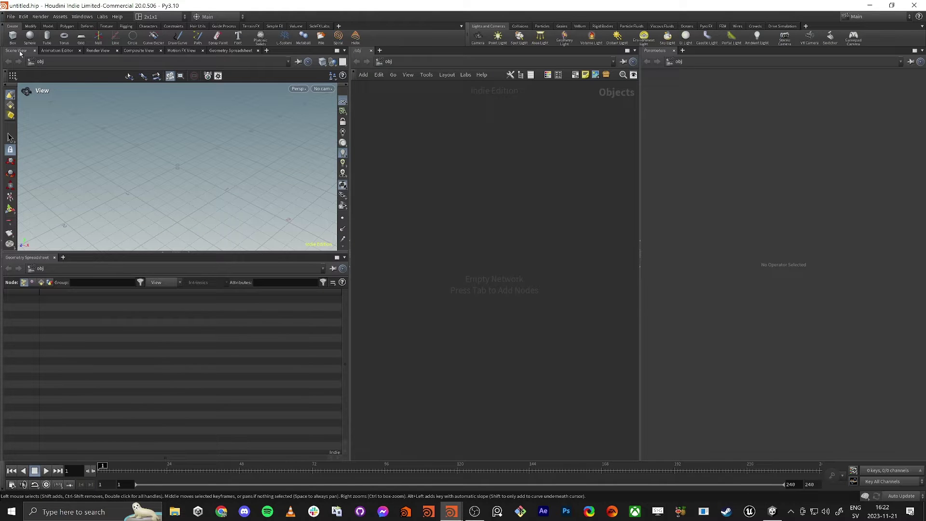
{"action": "left_click", "coordinate": [9, 16]}
{"action": "left_click", "coordinate": [27, 86]}
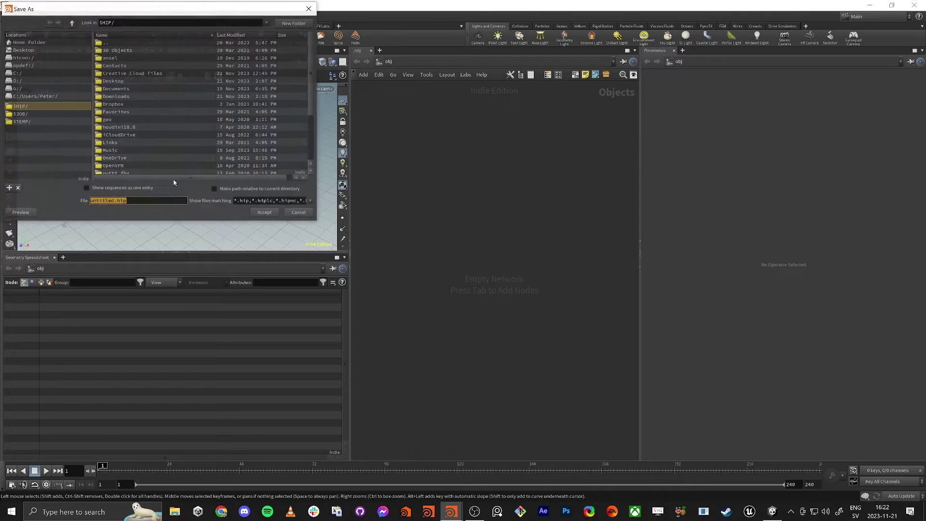
{"action": "left_click", "coordinate": [191, 23]}
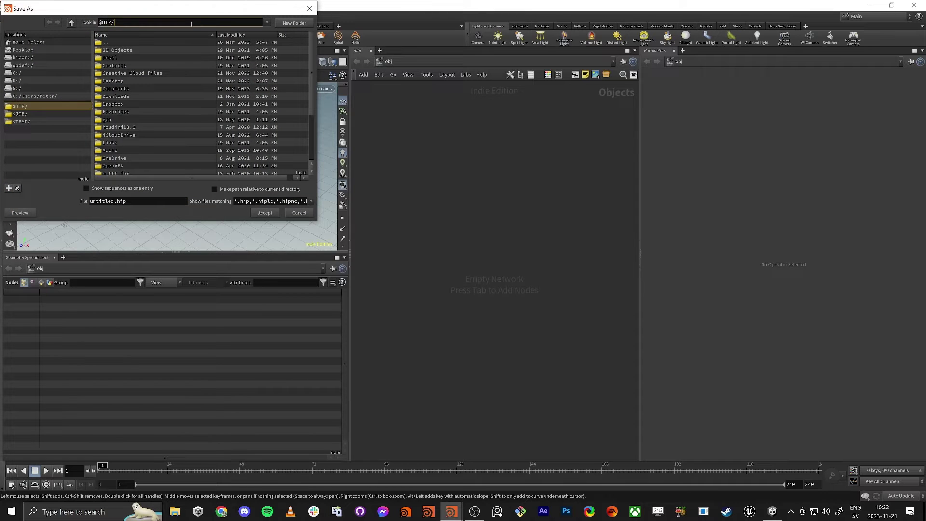
{"action": "key", "text": "ctrl+v"}
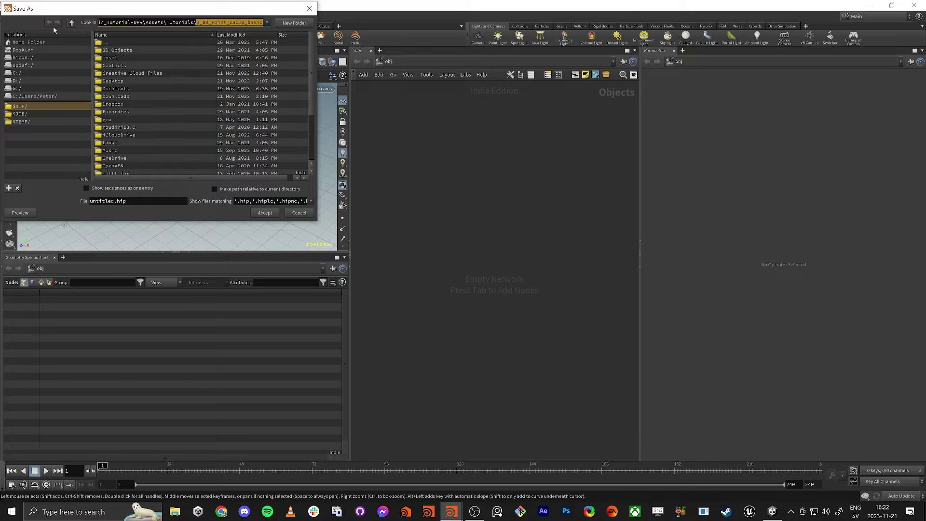
{"action": "key", "text": "Return"}
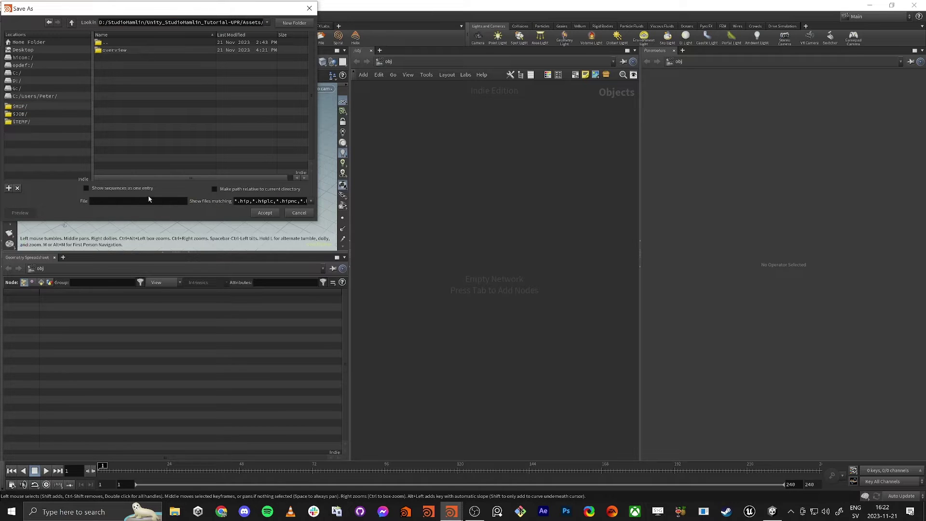
{"action": "left_click", "coordinate": [255, 213]}
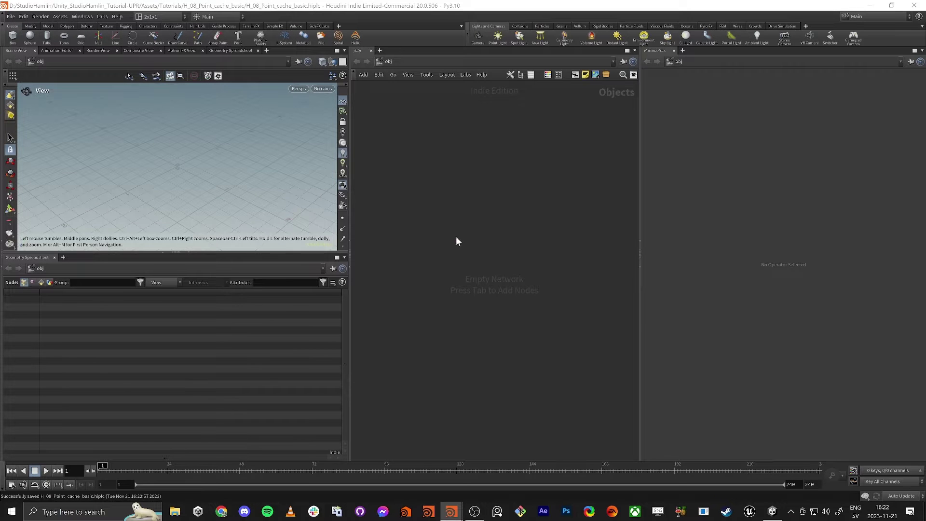
{"action": "key", "text": "alt+Tab"}
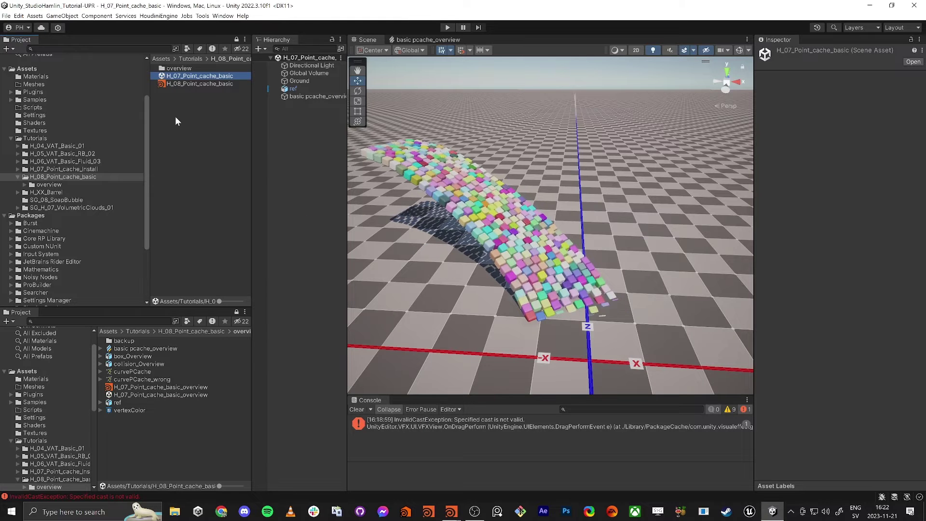
{"action": "key", "text": "alt+Tab"}
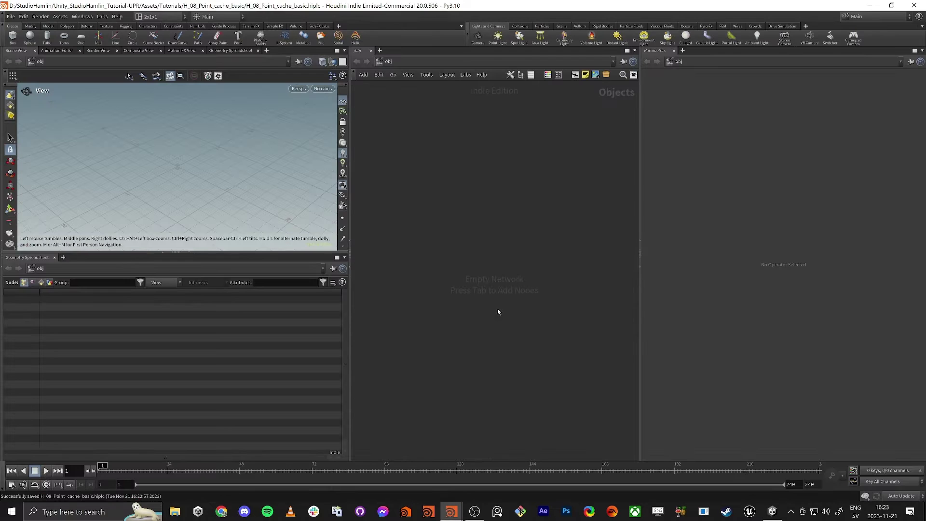
Step: Create a Geometry object in the empty Houdini network and go inside it
{"action": "key", "text": "Tab"}
{"action": "type", "text": "geo"}
{"action": "key", "text": "Return"}
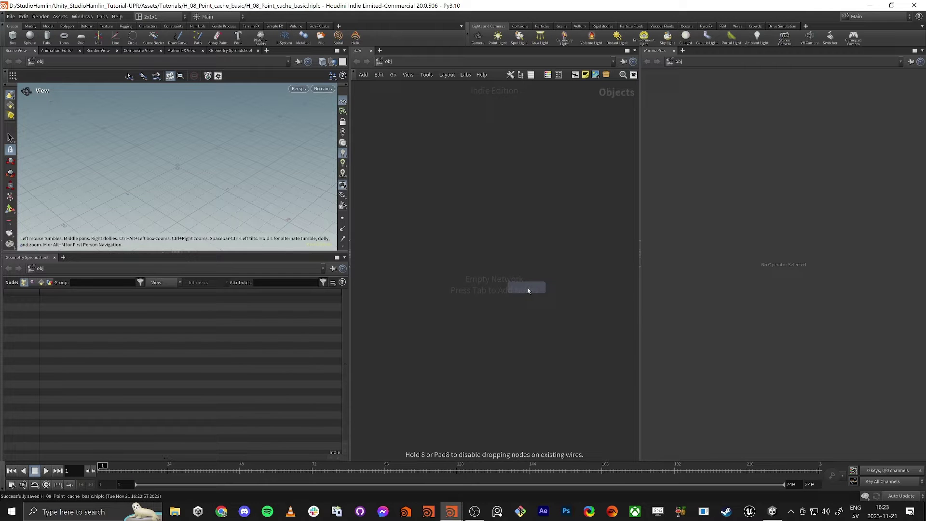
{"action": "left_click", "coordinate": [527, 289]}
{"action": "double_click", "coordinate": [528, 289]}
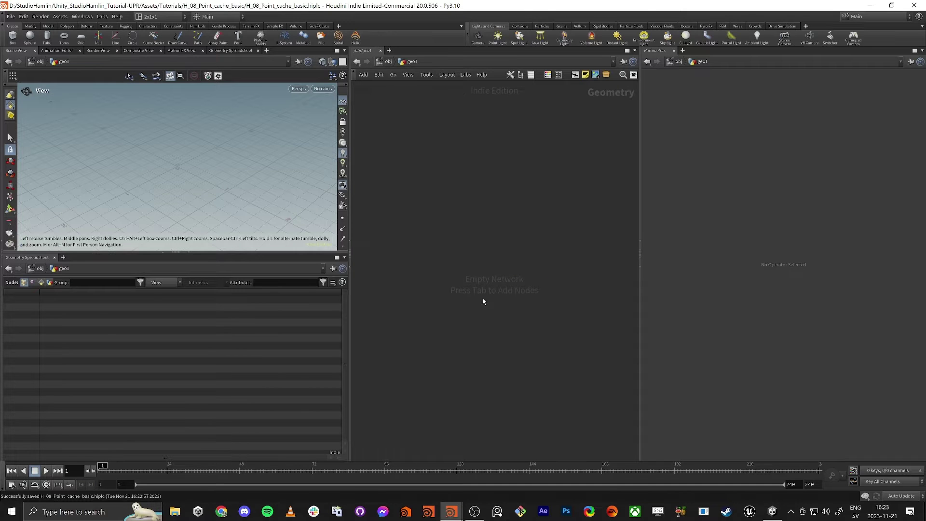
Step: Add a Point Cache node inside the geometry network
{"action": "key", "text": "Tab"}
{"action": "type", "text": "pig"}
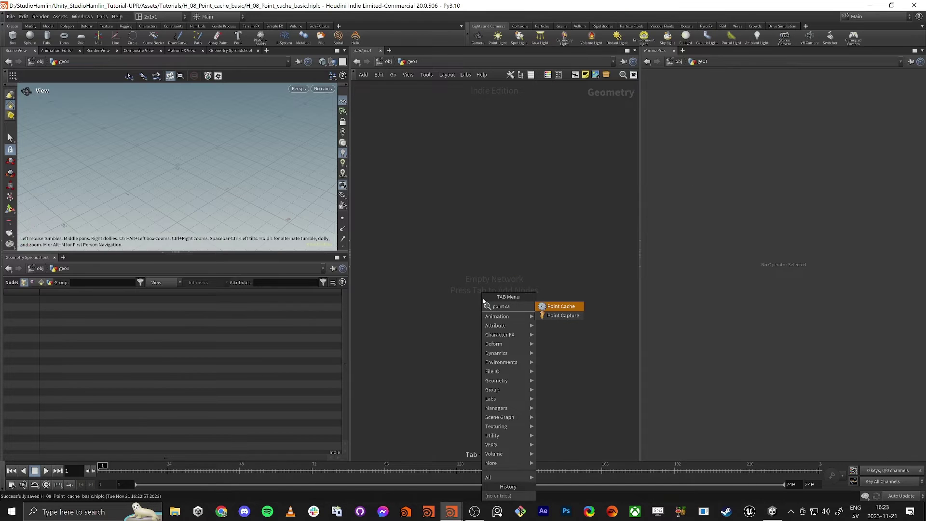
{"action": "key", "text": "Return"}
{"action": "left_click", "coordinate": [483, 300]}
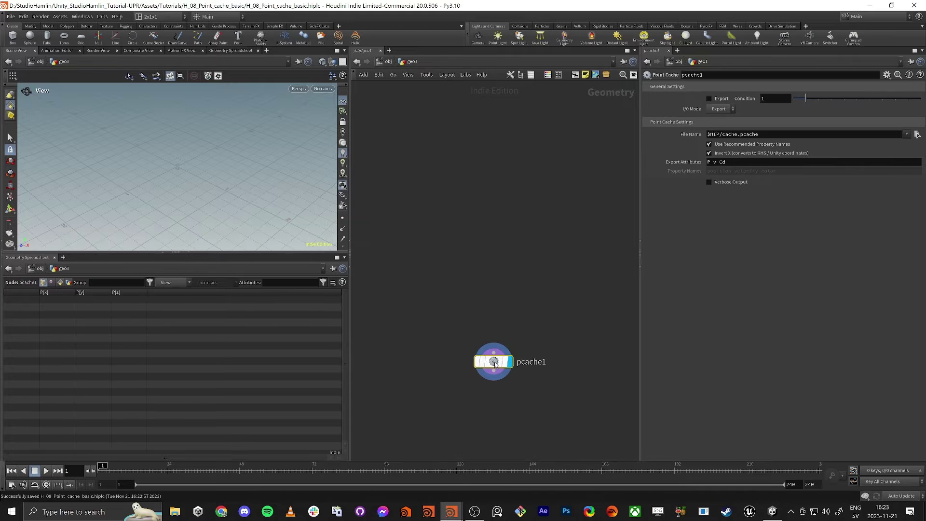
Step: Add a Sphere node above the Point Cache node in the geometry network
{"action": "scroll", "coordinate": [490, 242], "scroll_direction": "down", "scroll_amount": 2}
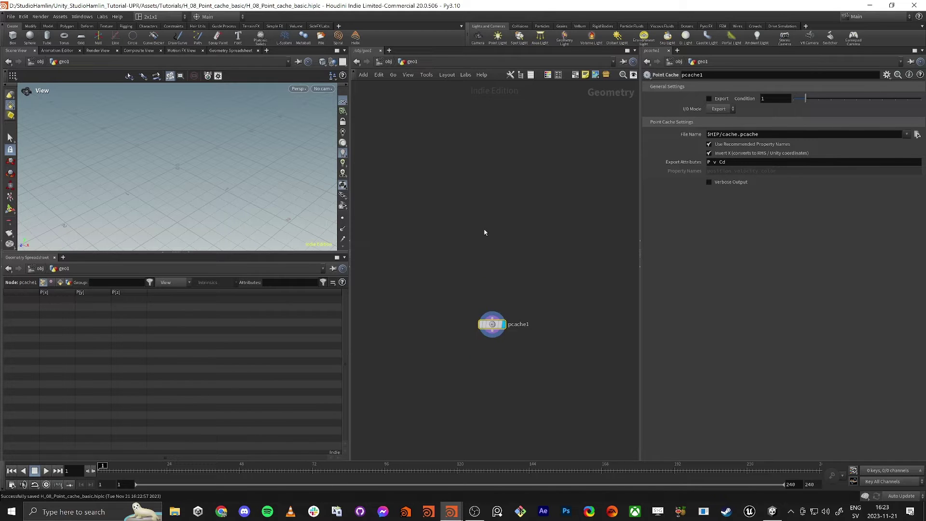
{"action": "middle_click_drag", "start_coordinate": [487, 232], "coordinate": [515, 276]}
{"action": "key", "text": "Tab"}
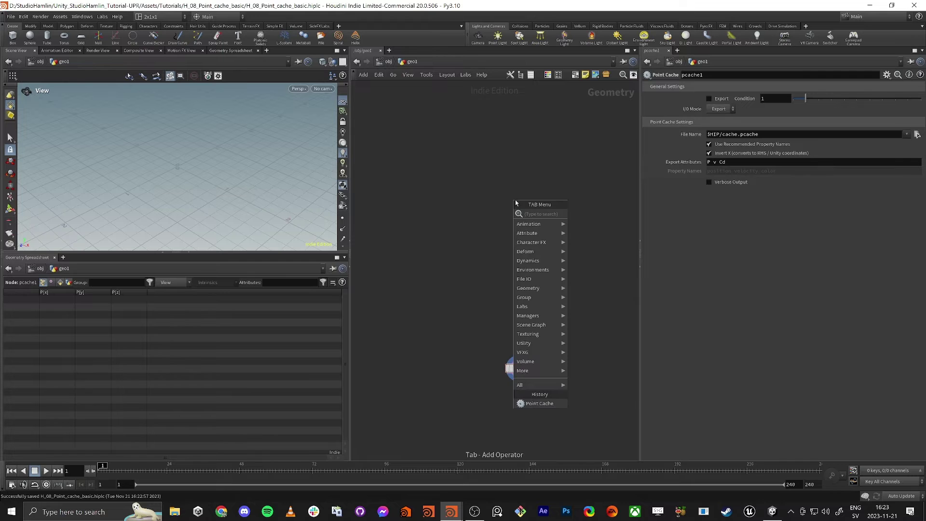
{"action": "type", "text": "sphere"}
{"action": "key", "text": "Return"}
{"action": "left_click", "coordinate": [515, 200]}
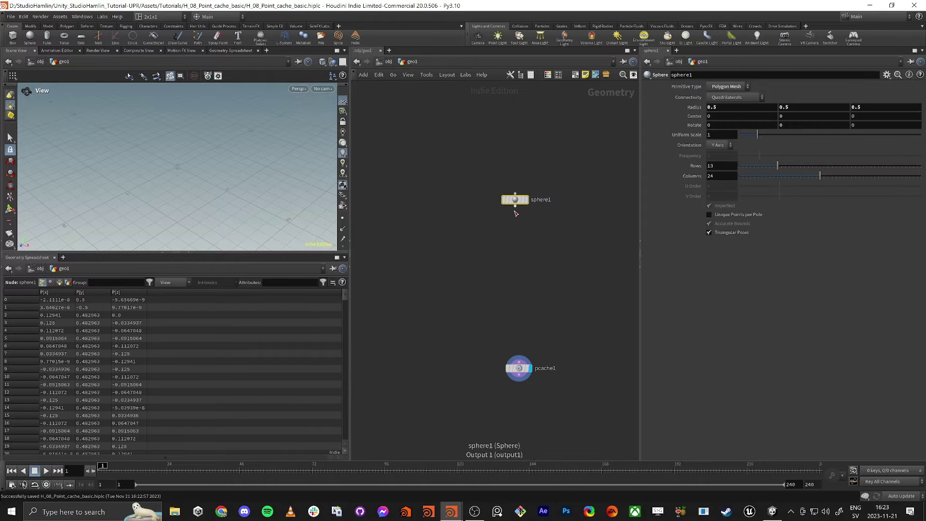
Step: Add a Scatter node connected to the output of the Sphere node
{"action": "key", "text": "Tab"}
{"action": "type", "text": "sac"}
{"action": "key", "text": "BackSpace"}
{"action": "key", "text": "BackSpace"}
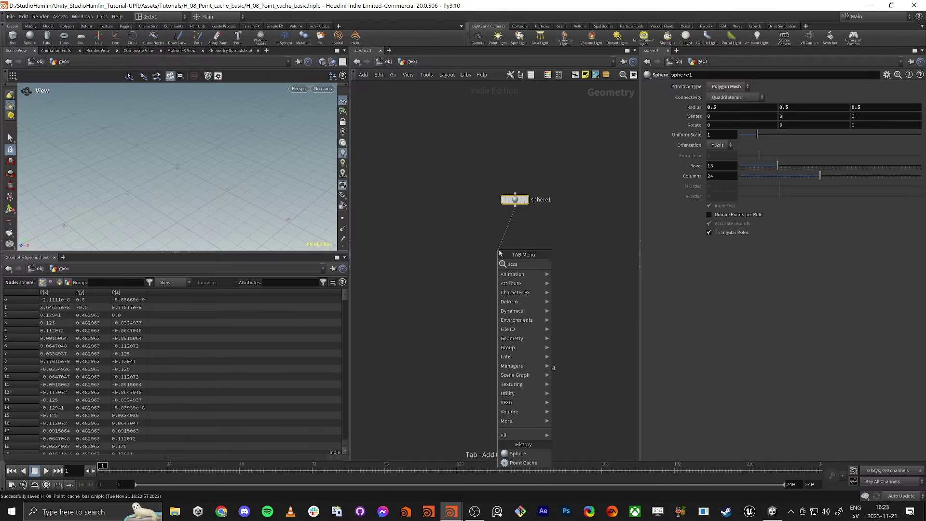
{"action": "type", "text": "cat"}
{"action": "key", "text": "Return"}
{"action": "left_click", "coordinate": [500, 252]}
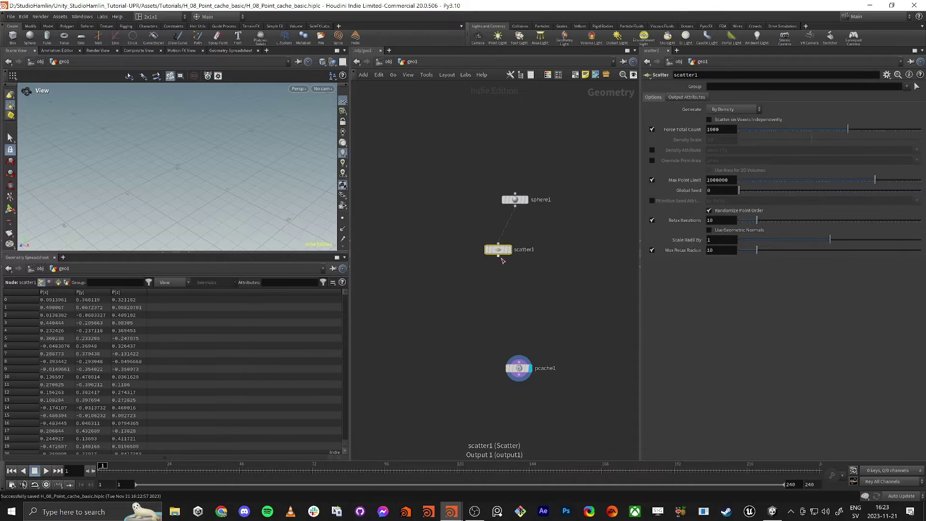
Step: Connect the Scatter node to the Point Cache, line it up beneath the sphere and select the Point Cache
{"action": "left_click_drag", "start_coordinate": [500, 281], "coordinate": [519, 362]}
{"action": "left_click_drag", "start_coordinate": [502, 249], "coordinate": [519, 262]}
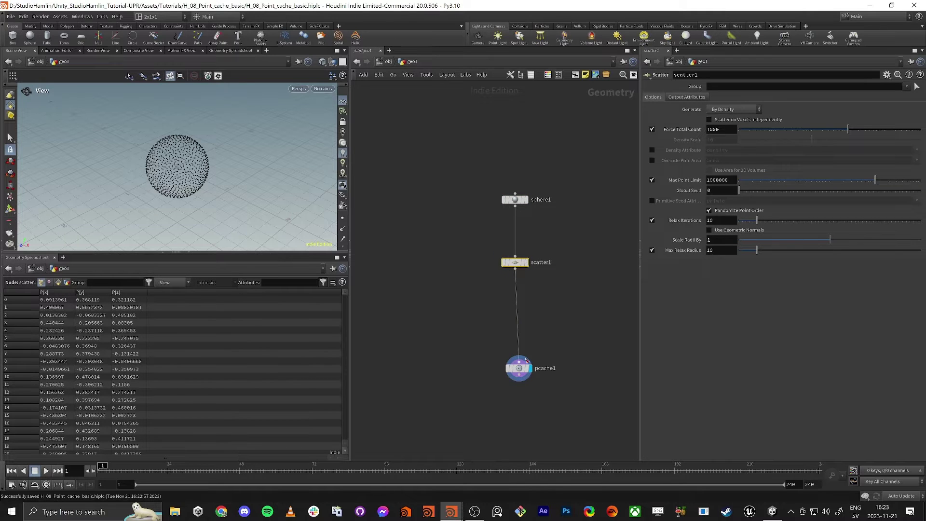
{"action": "left_click", "coordinate": [520, 372]}
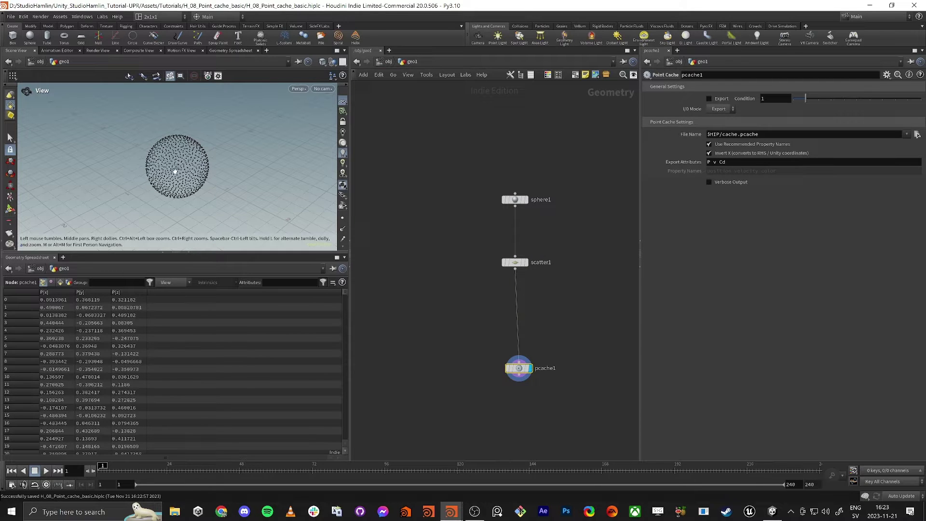
Step: Delete the Sphere and Scatter nodes, keeping only the Point Cache node
{"action": "left_click_drag", "start_coordinate": [468, 307], "coordinate": [551, 195]}
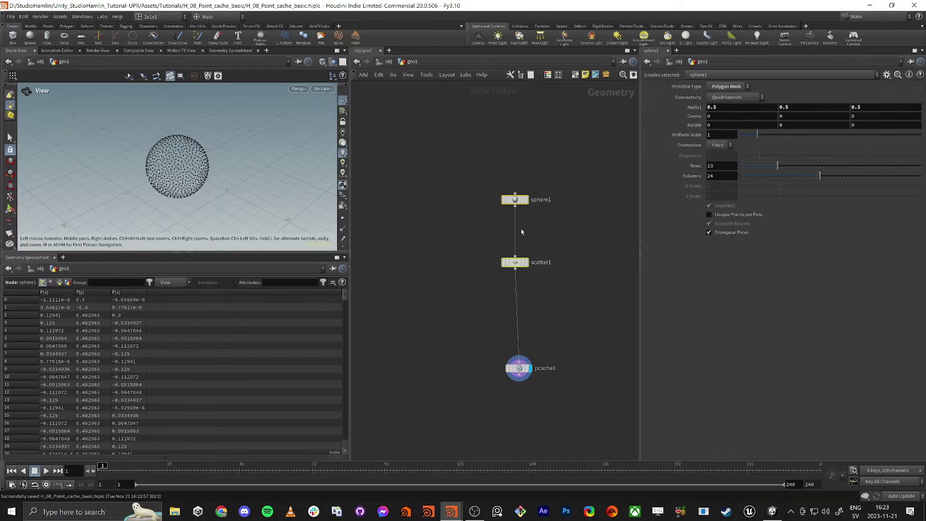
{"action": "key", "text": "Delete"}
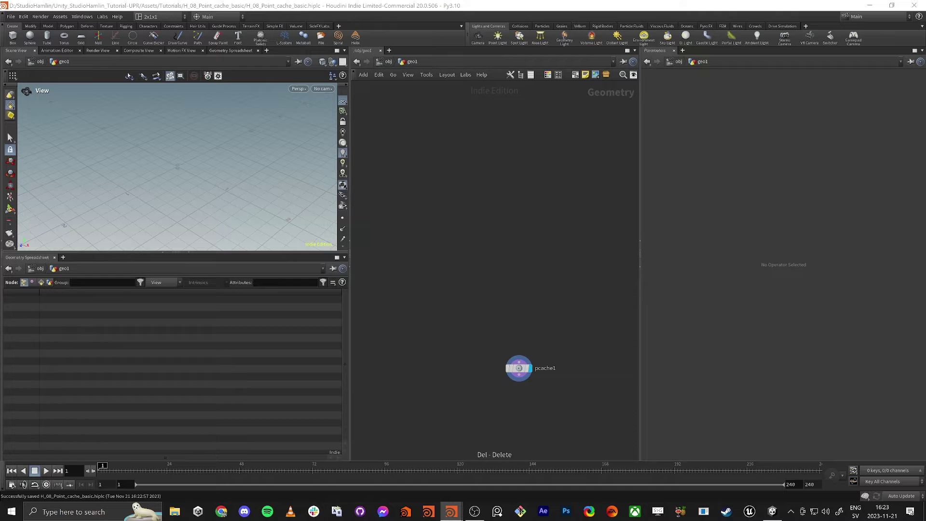
{"action": "left_click", "coordinate": [557, 309]}
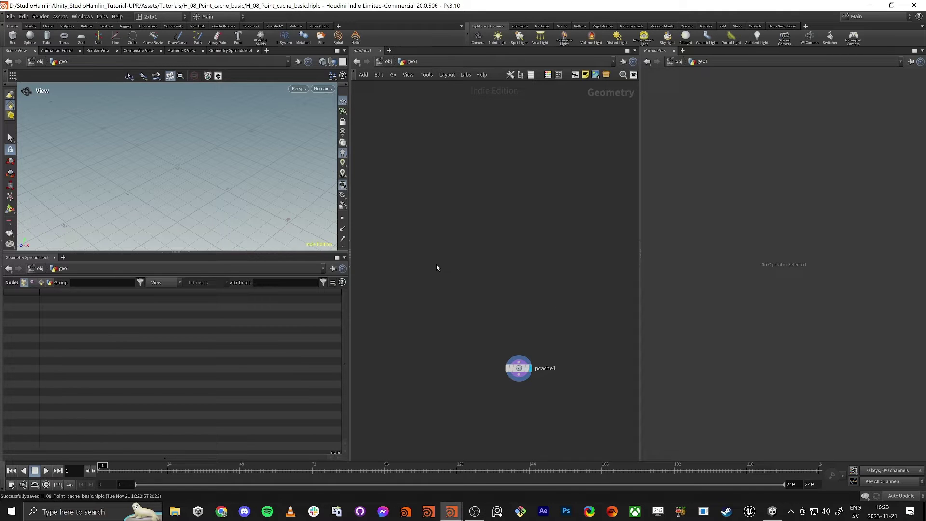
Step: Add a Box node to the geometry network and display it in the viewport
{"action": "middle_click_drag", "start_coordinate": [437, 332], "coordinate": [474, 317]}
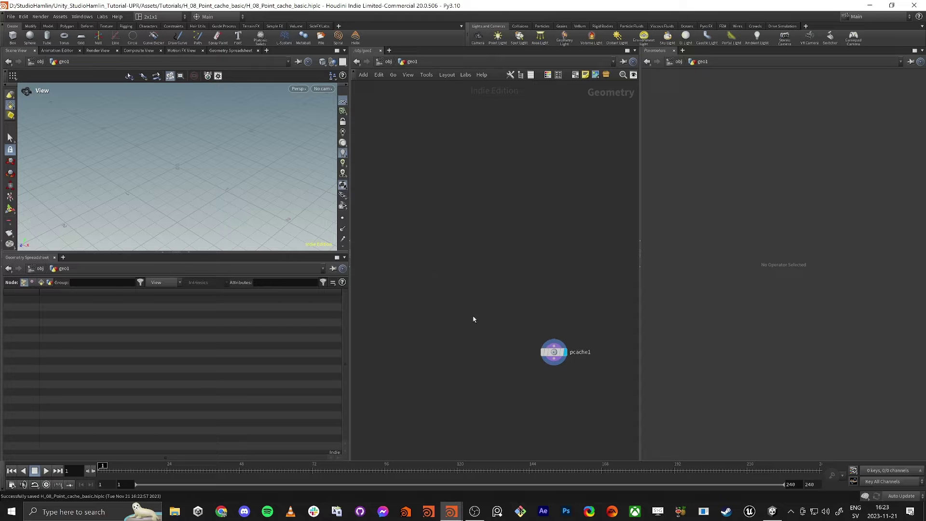
{"action": "key", "text": "Tab"}
{"action": "type", "text": "box"}
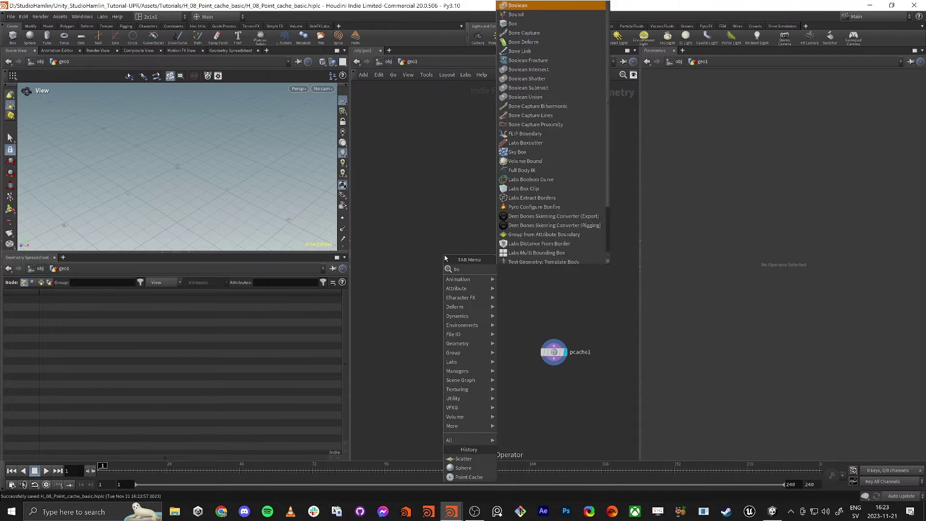
{"action": "key", "text": "Return"}
{"action": "left_click", "coordinate": [447, 225]}
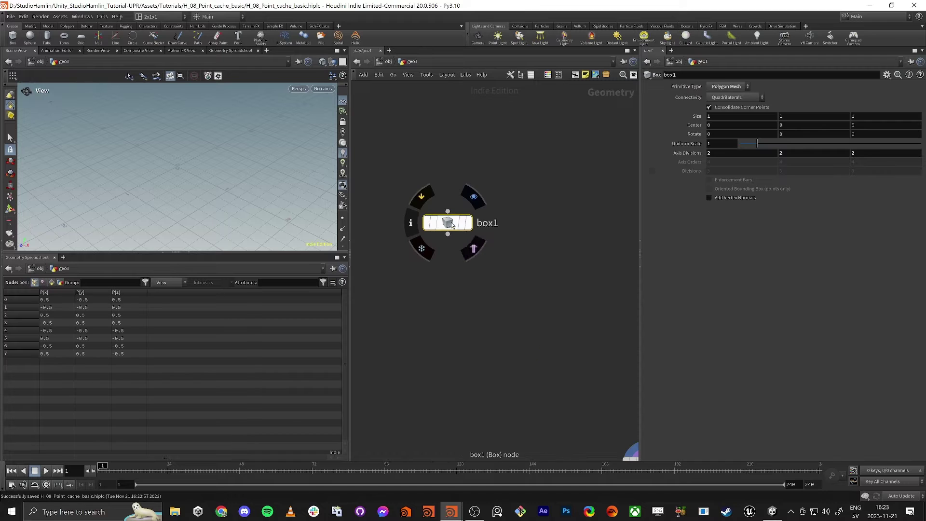
{"action": "left_click", "coordinate": [469, 225]}
{"action": "key", "text": "space+f"}
{"action": "middle_click_drag", "start_coordinate": [479, 344], "coordinate": [508, 294]}
{"action": "left_click_drag", "start_coordinate": [477, 193], "coordinate": [468, 228]}
{"action": "type", "text": "polyg"}
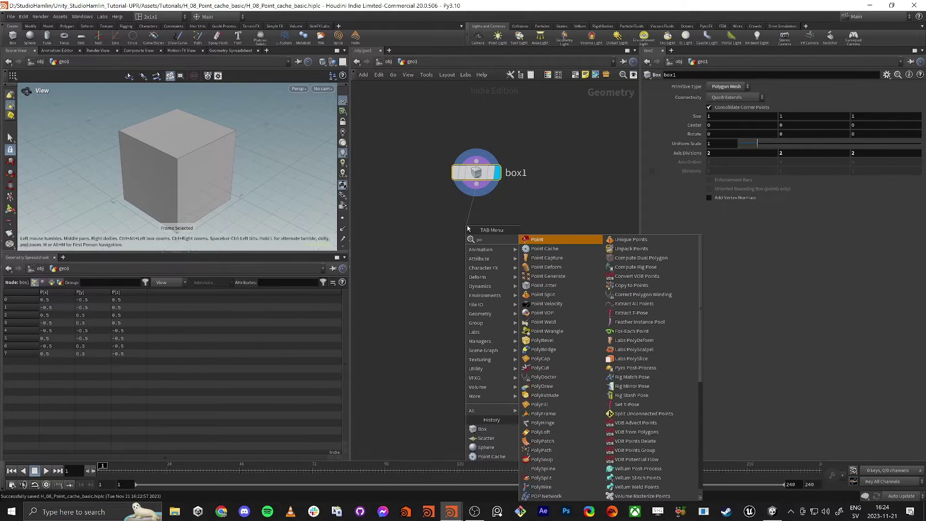
{"action": "key", "text": "Return"}
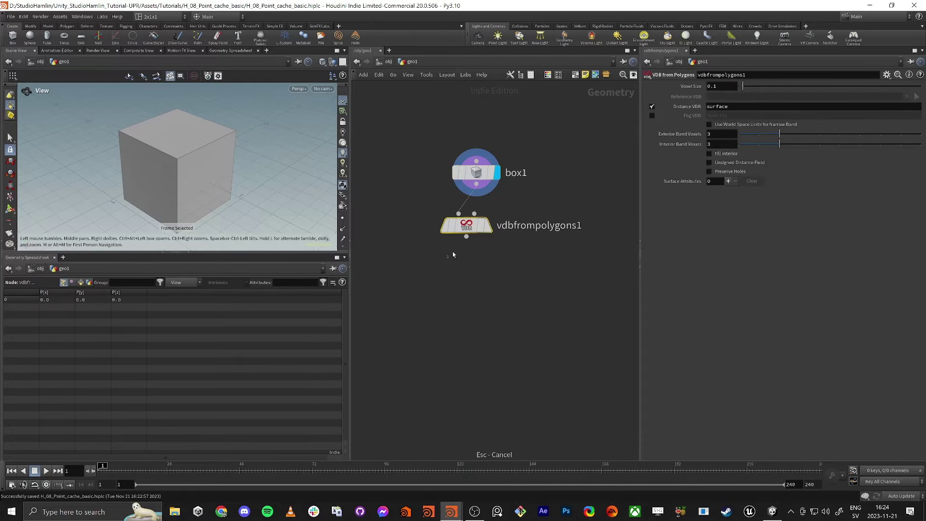
{"action": "key", "text": "Escape"}
Step: Add a PolyBevel node connected to the output of the Box node
{"action": "left_click_drag", "start_coordinate": [485, 237], "coordinate": [485, 237]}
{"action": "type", "text": "jpo"}
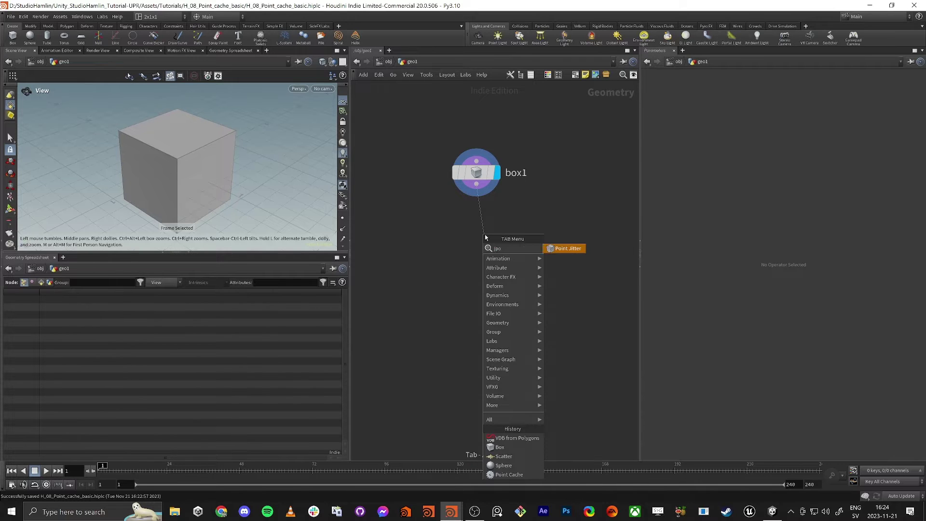
{"action": "type", "text": "in"}
{"action": "key", "text": "BackSpace"}
{"action": "key", "text": "BackSpace"}
{"action": "key", "text": "BackSpace"}
{"action": "key", "text": "BackSpace"}
{"action": "key", "text": "BackSpace"}
{"action": "type", "text": "p"}
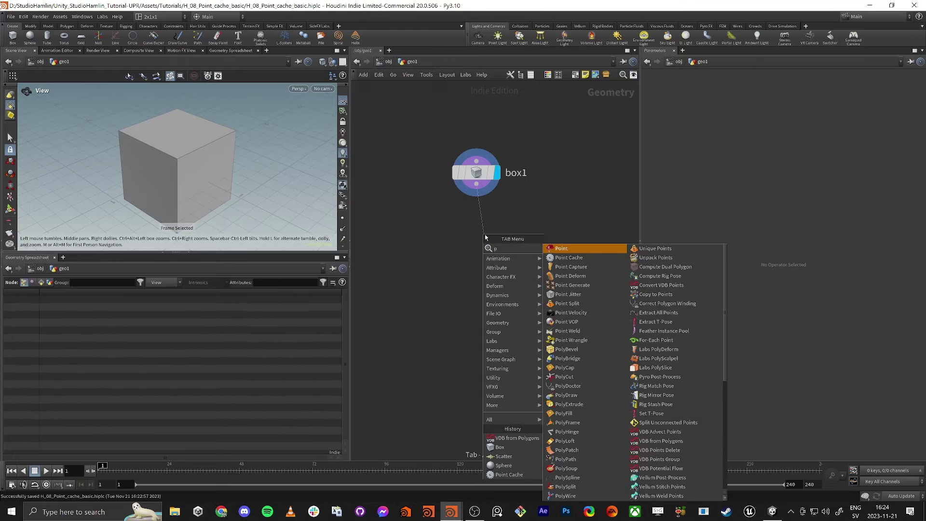
{"action": "type", "text": "oly ve"}
{"action": "key", "text": "BackSpace"}
{"action": "key", "text": "BackSpace"}
{"action": "type", "text": "be"}
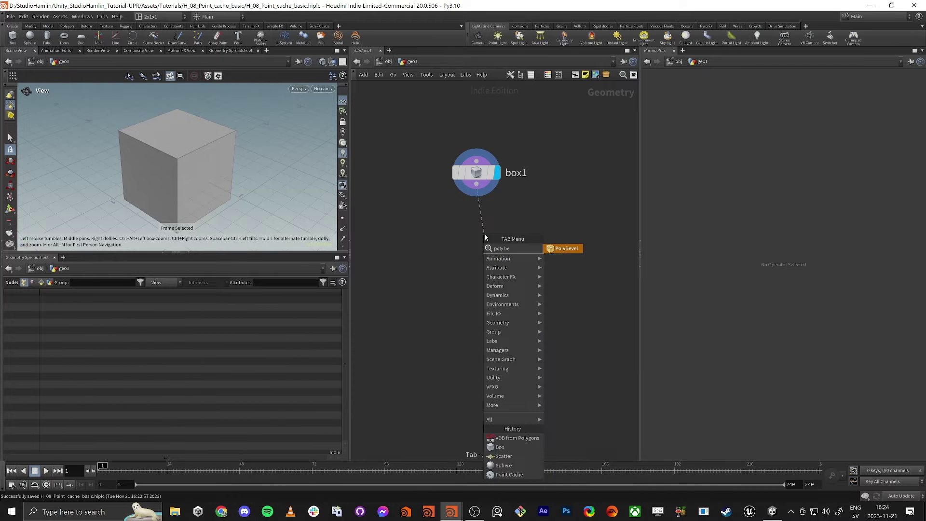
{"action": "key", "text": "Return"}
Step: Display the PolyBevel node and set its distance to about 0.096 and its fillet divisions to 3
{"action": "left_click", "coordinate": [503, 240]}
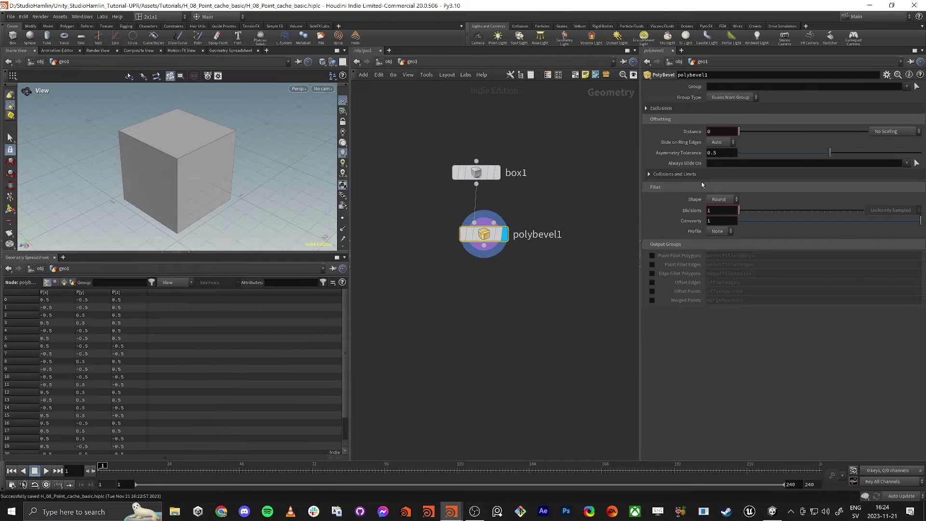
{"action": "left_click_drag", "start_coordinate": [741, 132], "coordinate": [751, 132]}
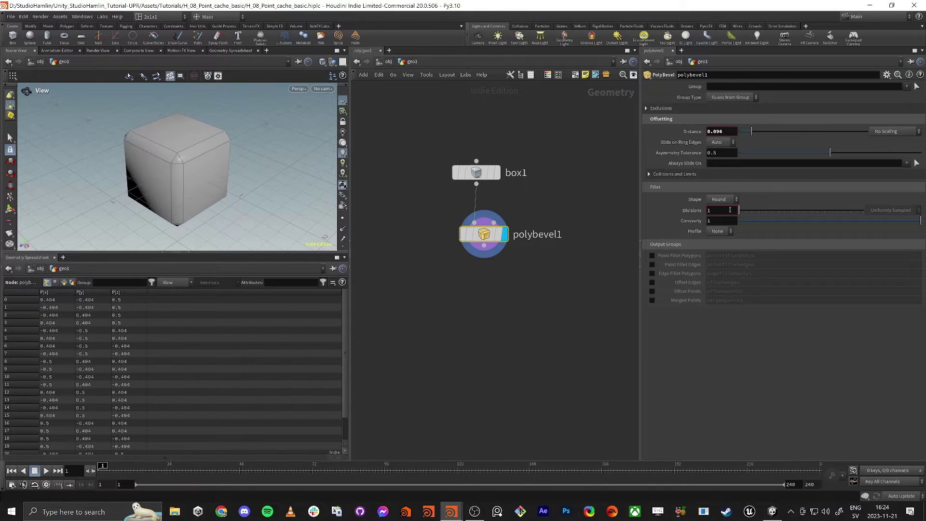
{"action": "left_click_drag", "start_coordinate": [740, 211], "coordinate": [752, 214]}
Step: Add a Null node connected to the output of the PolyBevel node
{"action": "middle_click_drag", "start_coordinate": [481, 268], "coordinate": [500, 229]}
{"action": "left_click", "coordinate": [492, 252]}
{"action": "left_click_drag", "start_coordinate": [504, 212], "coordinate": [534, 266]}
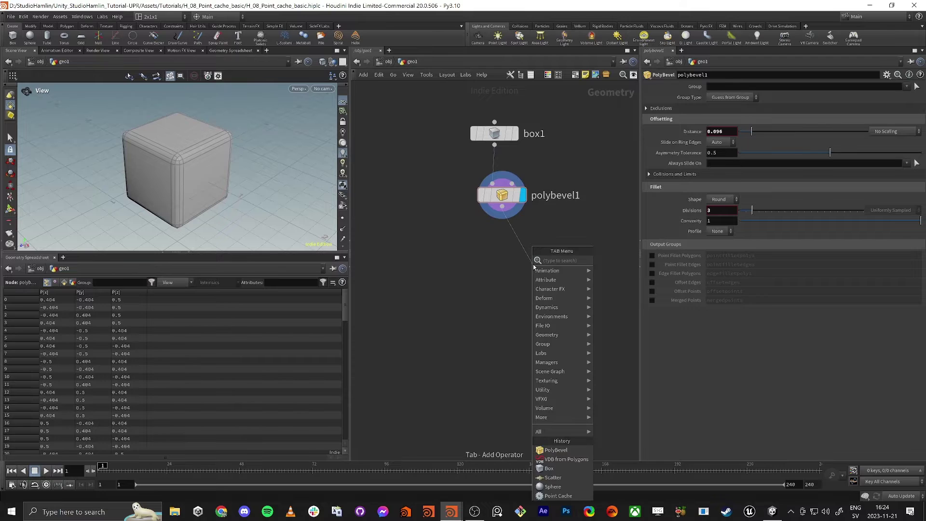
{"action": "type", "text": "null"}
{"action": "key", "text": "Return"}
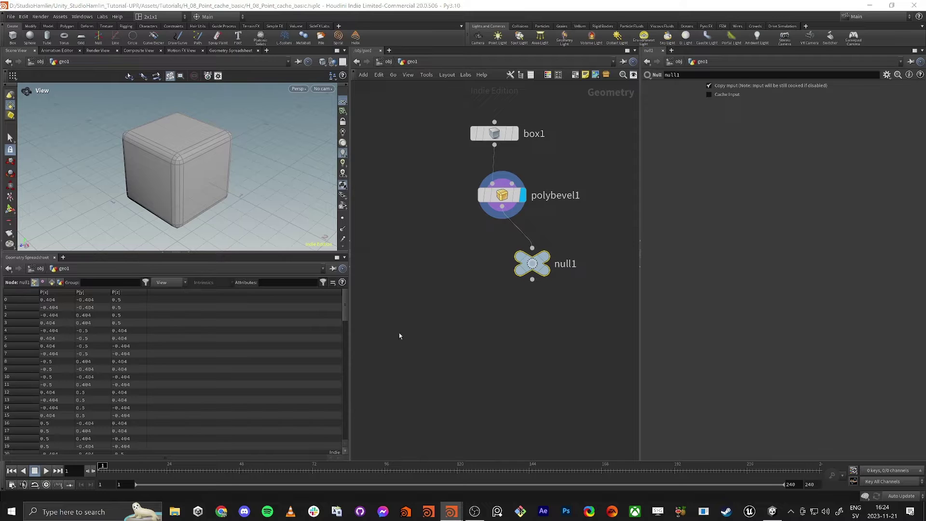
Step: Display the Box node and set its uniform scale to 0.2
{"action": "left_click", "coordinate": [516, 131]}
{"action": "left_click", "coordinate": [498, 134]}
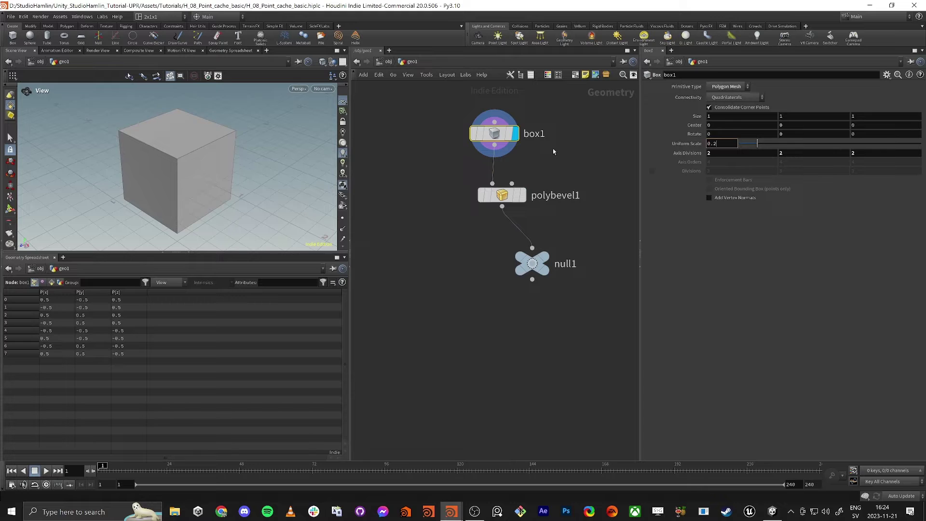
{"action": "key", "text": "Return"}
Step: Display the PolyBevel node again and reduce its bevel distance to about 0.019 to suit the smaller box
{"action": "left_click", "coordinate": [524, 195]}
{"action": "left_click", "coordinate": [504, 195]}
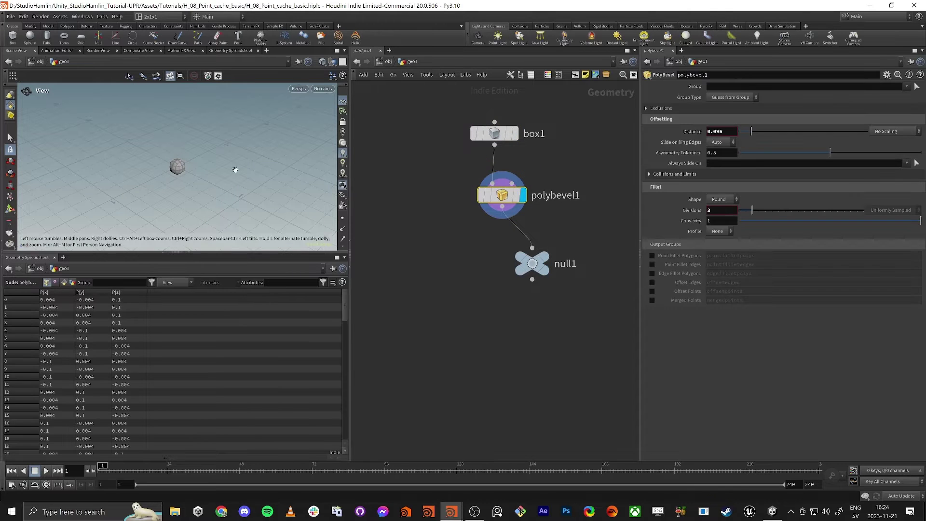
{"action": "key", "text": "space+f"}
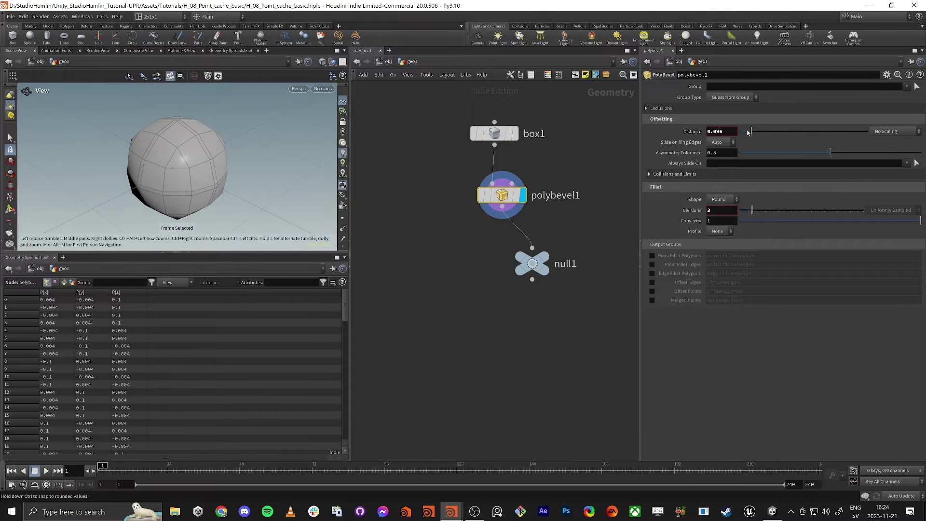
{"action": "left_click_drag", "start_coordinate": [748, 132], "coordinate": [741, 132]}
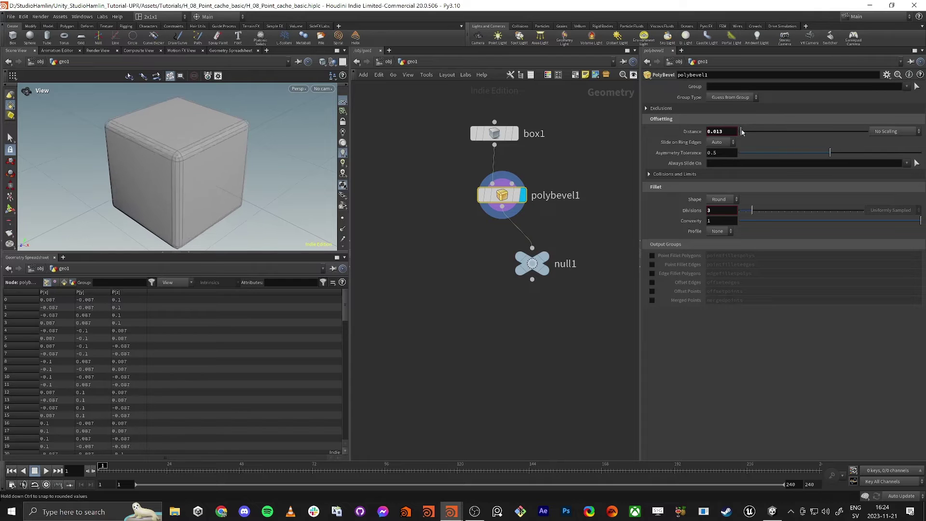
Step: Move the Null node slightly aside and rename it OUT_Box
{"action": "left_click_drag", "start_coordinate": [515, 262], "coordinate": [543, 271]}
{"action": "double_click", "coordinate": [602, 275]}
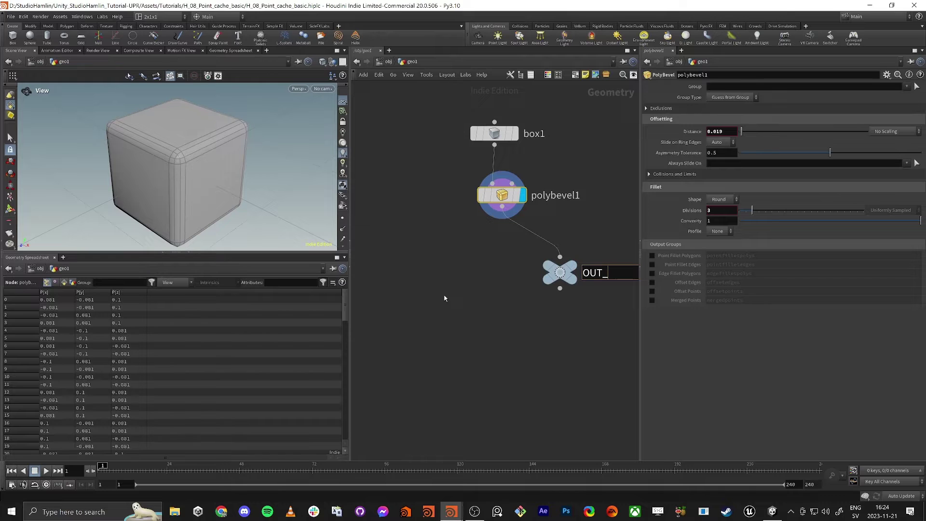
{"action": "key", "text": "Return"}
Step: Add an Object Merge node below OUT_Box and set its Object 1 to ../OUT_Box
{"action": "scroll", "coordinate": [446, 297], "scroll_direction": "down", "scroll_amount": 4}
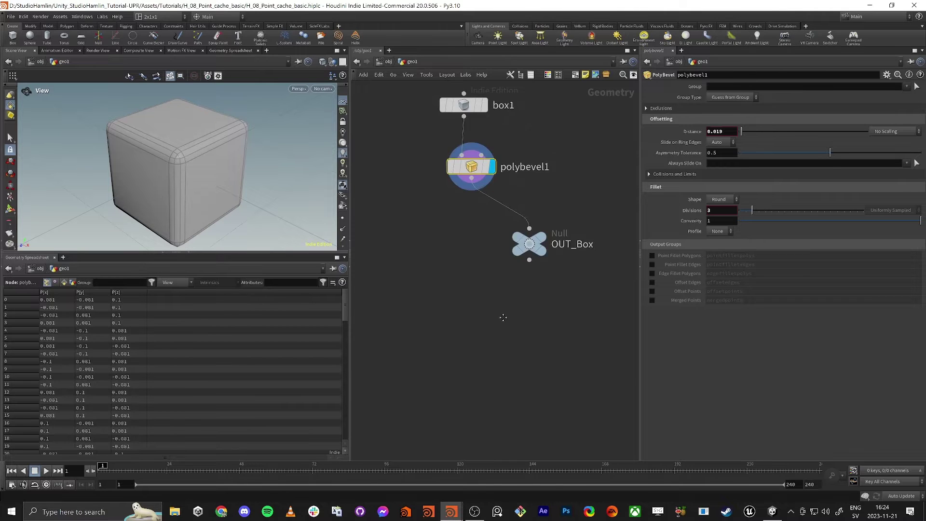
{"action": "key", "text": "Tab"}
{"action": "type", "text": "ob"}
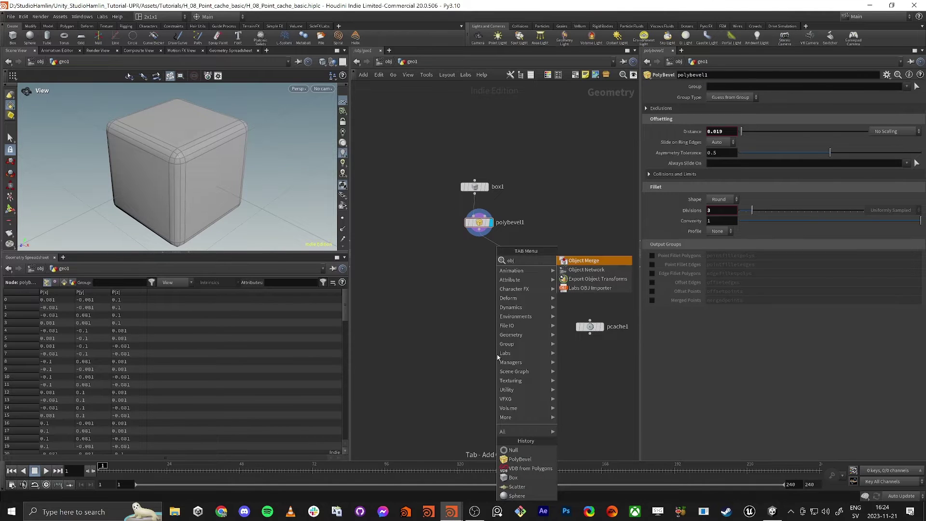
{"action": "key", "text": "Return"}
{"action": "left_click", "coordinate": [524, 327]}
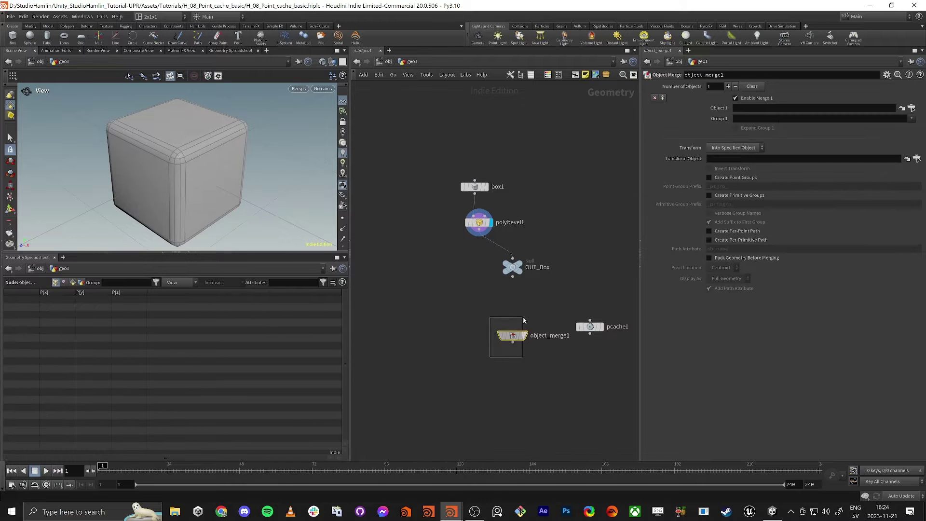
{"action": "left_click_drag", "start_coordinate": [513, 267], "coordinate": [756, 108]}
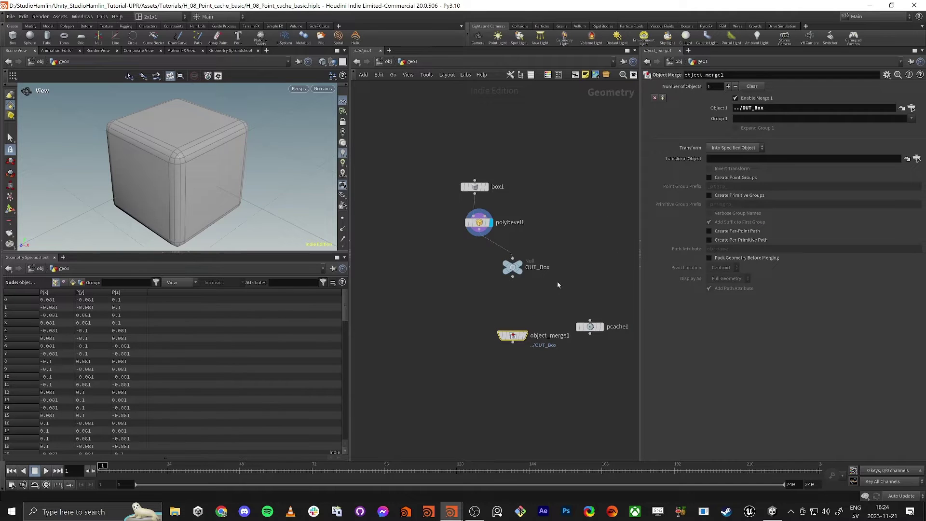
Step: Color the OUT_Box and Object Merge nodes orange
{"action": "middle_click_drag", "start_coordinate": [515, 308], "coordinate": [511, 289]}
{"action": "left_click_drag", "start_coordinate": [469, 347], "coordinate": [543, 236]}
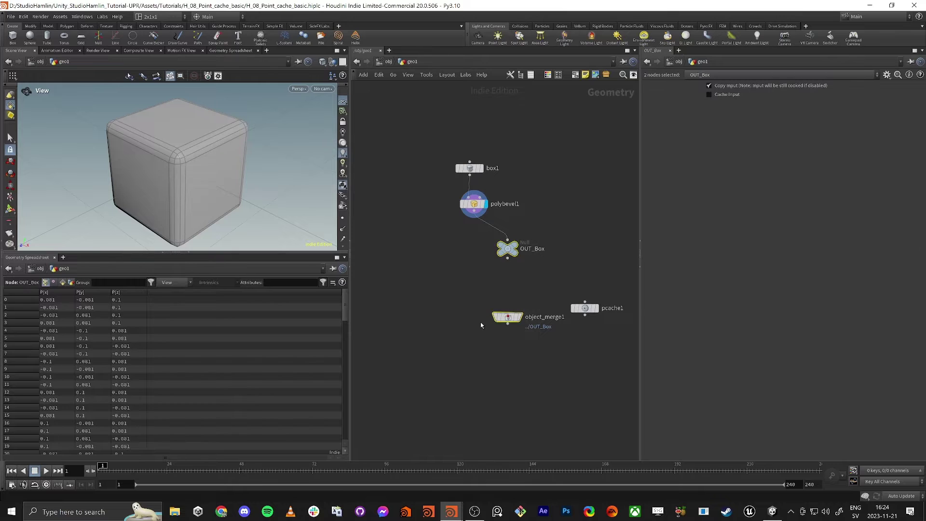
{"action": "key", "text": "c"}
{"action": "left_click", "coordinate": [607, 435]}
{"action": "left_click", "coordinate": [431, 349]}
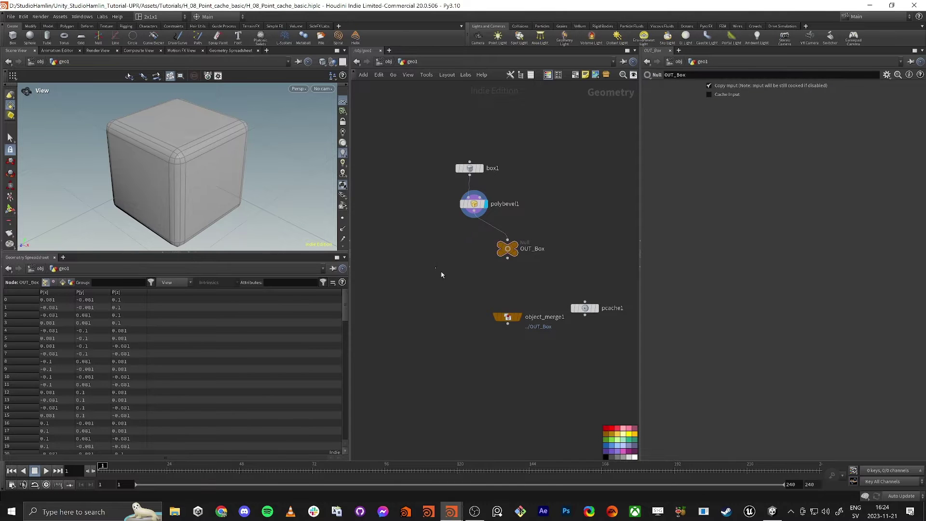
Step: Line up the Box, PolyBevel and OUT_Box nodes in a column and move them away to the left of the Object Merge
{"action": "left_click_drag", "start_coordinate": [435, 268], "coordinate": [530, 141]}
{"action": "mouse_move", "coordinate": [466, 167]}
{"action": "left_mouse_down"}
{"action": "mouse_move", "coordinate": [421, 162]}
{"action": "mouse_move", "coordinate": [462, 167]}
{"action": "left_mouse_up"}
{"action": "left_click", "coordinate": [470, 231]}
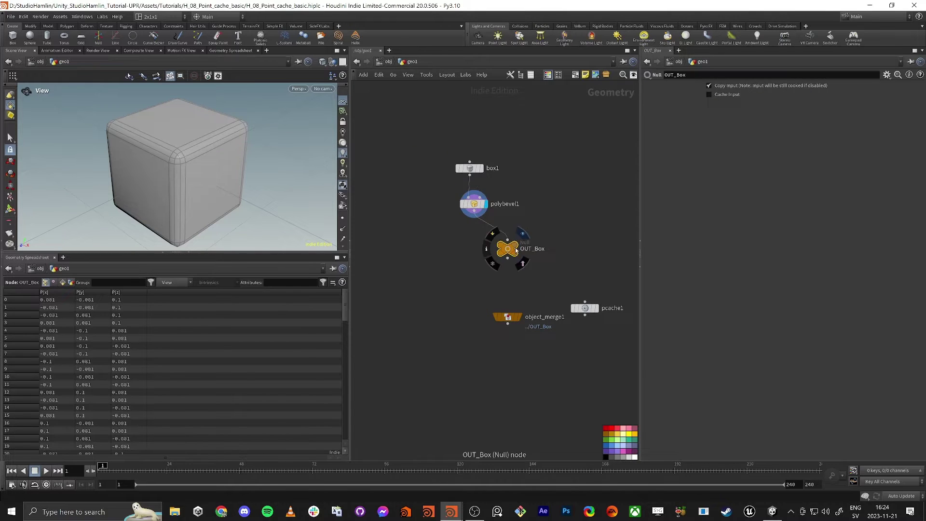
{"action": "left_click_drag", "start_coordinate": [510, 252], "coordinate": [475, 196]}
{"action": "key", "text": "a"}
{"action": "left_click_drag", "start_coordinate": [450, 150], "coordinate": [487, 247]}
{"action": "middle_click_drag", "start_coordinate": [425, 281], "coordinate": [487, 259]}
{"action": "left_click_drag", "start_coordinate": [539, 218], "coordinate": [441, 197]}
{"action": "middle_click_drag", "start_coordinate": [570, 288], "coordinate": [471, 318]}
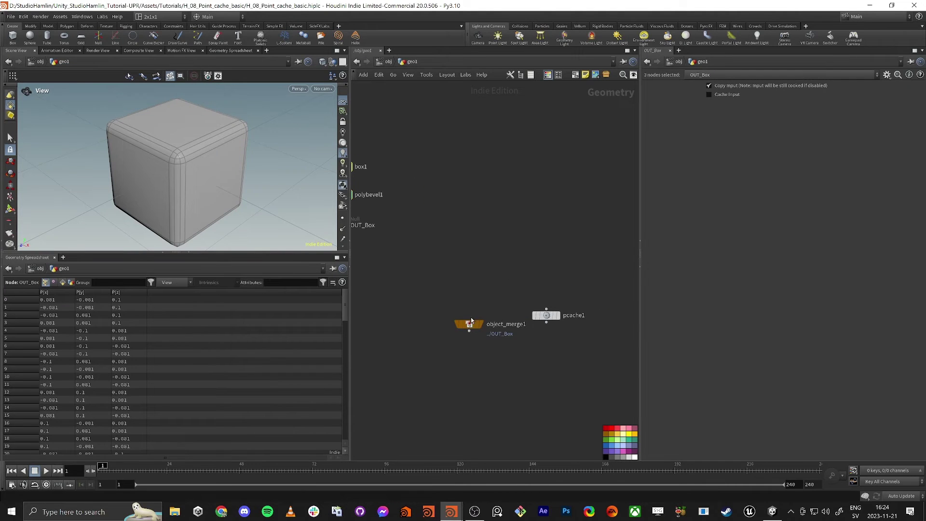
Step: Move the Object Merge node above the pcache node and widen the network editor pane
{"action": "left_click_drag", "start_coordinate": [471, 322], "coordinate": [560, 279]}
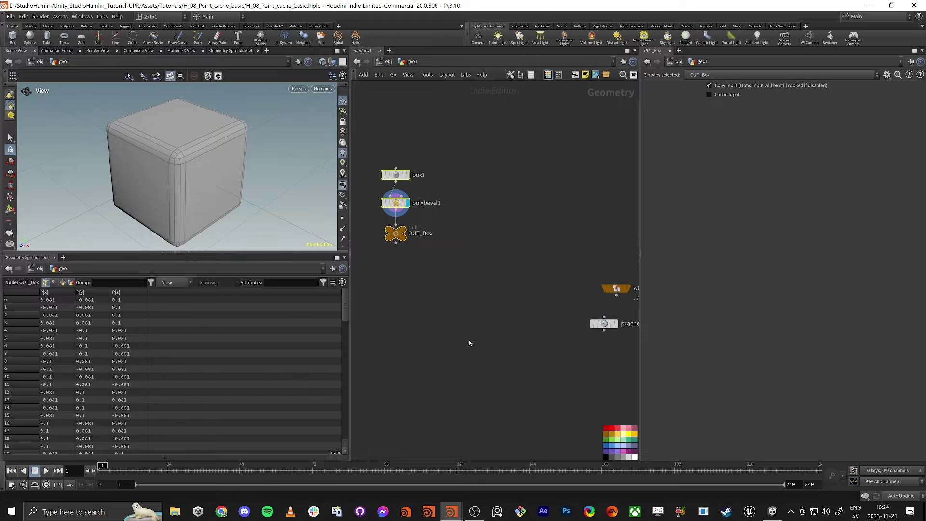
{"action": "left_click_drag", "start_coordinate": [351, 378], "coordinate": [211, 378]}
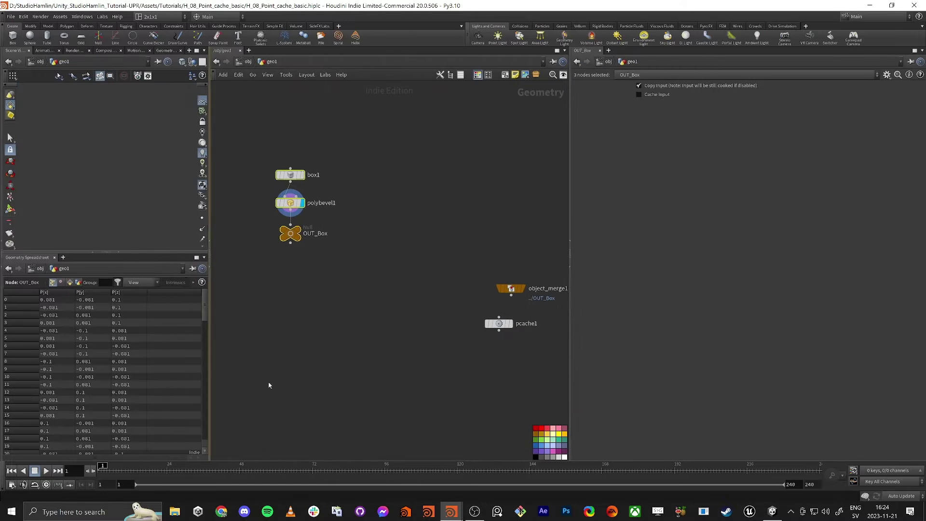
{"action": "left_click_drag", "start_coordinate": [573, 382], "coordinate": [749, 386]}
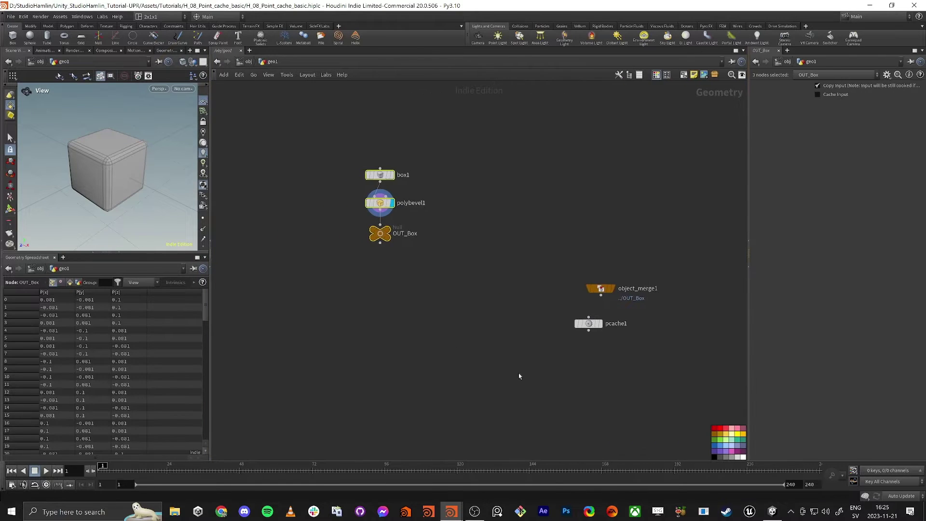
Step: Move OUT_Box aside from the column so there is free space directly below the PolyBevel node
{"action": "middle_click_drag", "start_coordinate": [415, 254], "coordinate": [457, 274]}
{"action": "scroll", "coordinate": [457, 273], "scroll_direction": "up", "scroll_amount": 1}
{"action": "middle_click_drag", "start_coordinate": [341, 292], "coordinate": [451, 330]}
{"action": "left_click_drag", "start_coordinate": [459, 167], "coordinate": [529, 254]}
{"action": "left_click_drag", "start_coordinate": [528, 254], "coordinate": [486, 257]}
{"action": "left_click", "coordinate": [486, 262]}
Step: Add a Transform node below the PolyBevel, display it and set its Uniform Scale to 100
{"action": "left_click", "coordinate": [464, 339]}
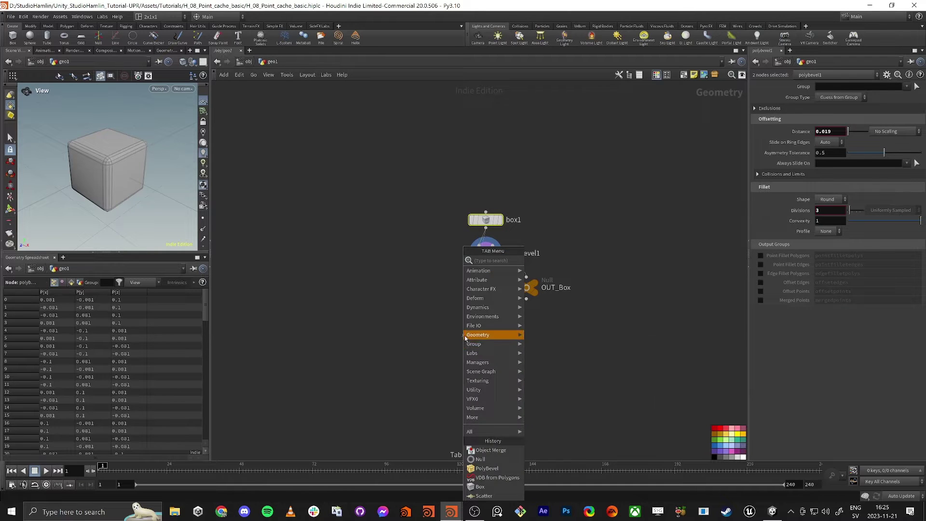
{"action": "left_click", "coordinate": [449, 313]}
{"action": "left_click", "coordinate": [449, 313]}
{"action": "key", "text": "Tab"}
{"action": "type", "text": "tra"}
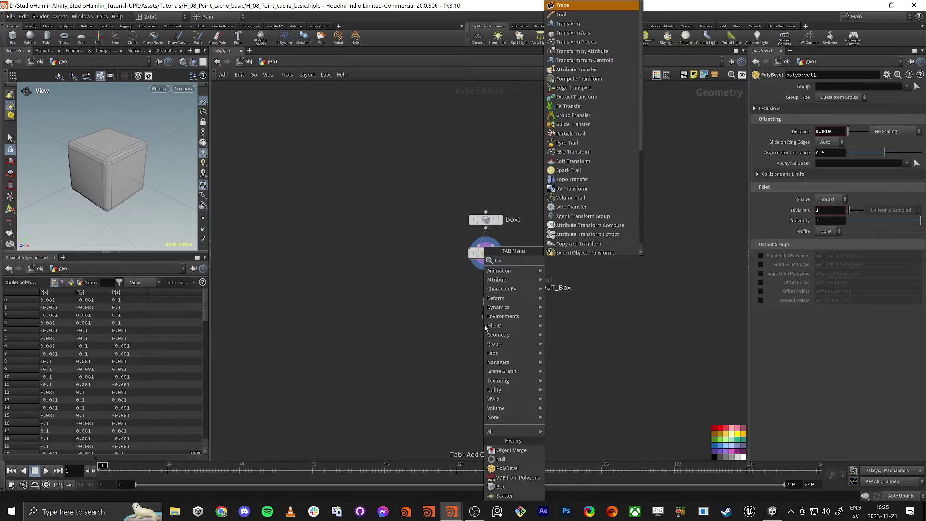
{"action": "key", "text": "Return"}
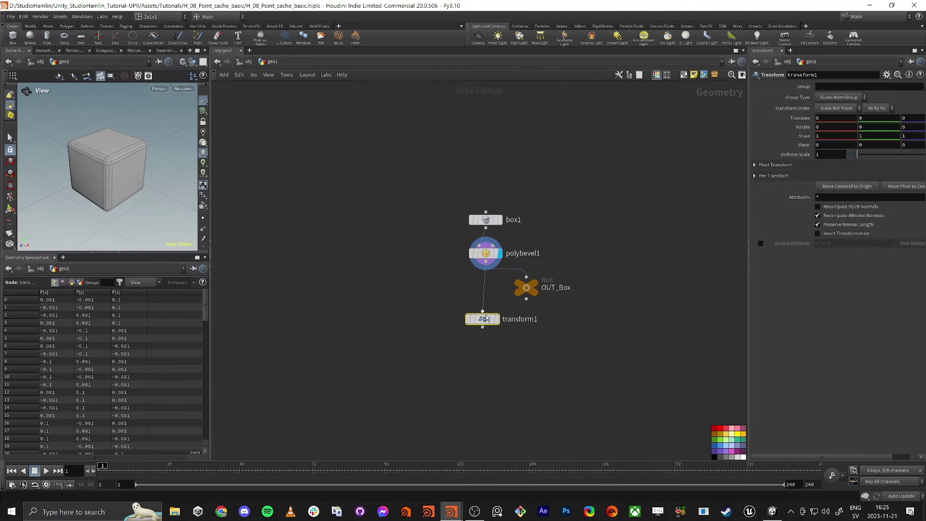
{"action": "left_click", "coordinate": [497, 320]}
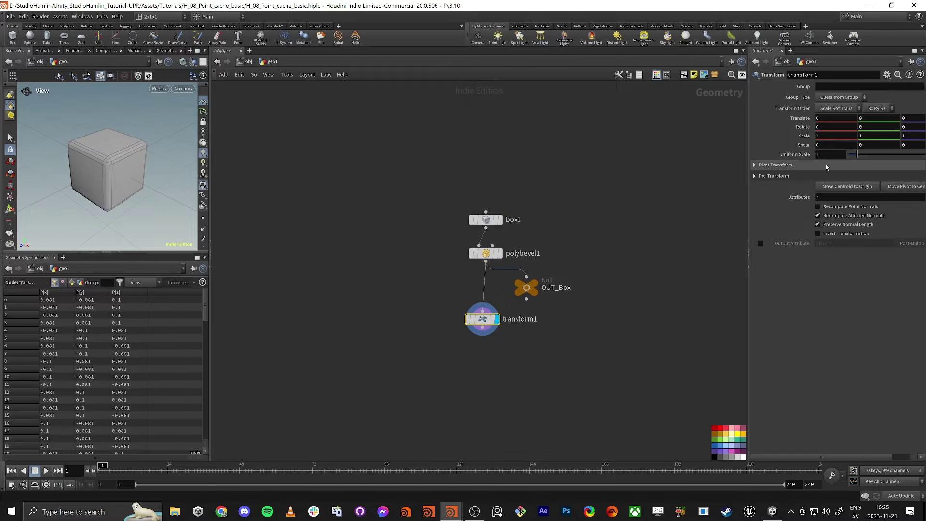
{"action": "left_click_drag", "start_coordinate": [826, 155], "coordinate": [677, 150]}
{"action": "type", "text": "100"}
{"action": "key", "text": "Return"}
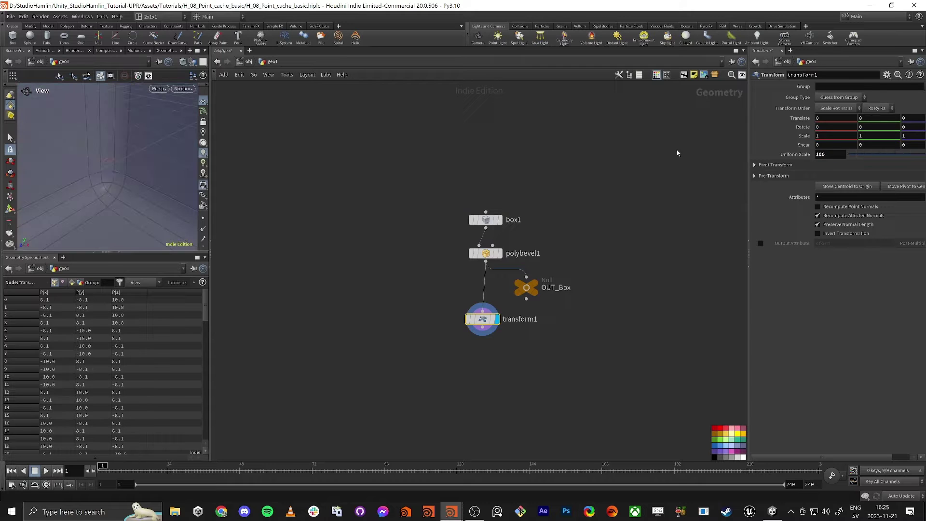
Step: Add a ROP FBX Output node below the Transform node and connect it
{"action": "left_click", "coordinate": [472, 360]}
{"action": "key", "text": "Tab"}
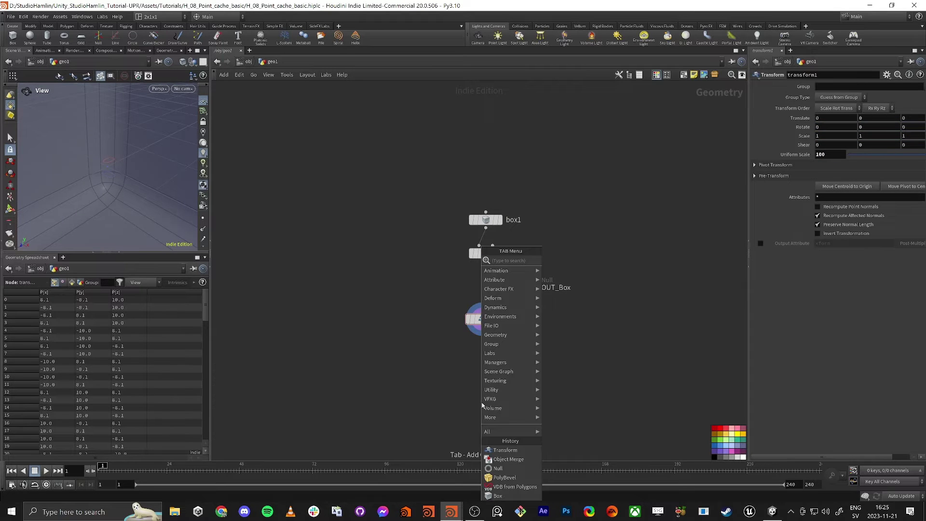
{"action": "type", "text": "rop fb"}
{"action": "key", "text": "Return"}
{"action": "left_click", "coordinate": [482, 406]}
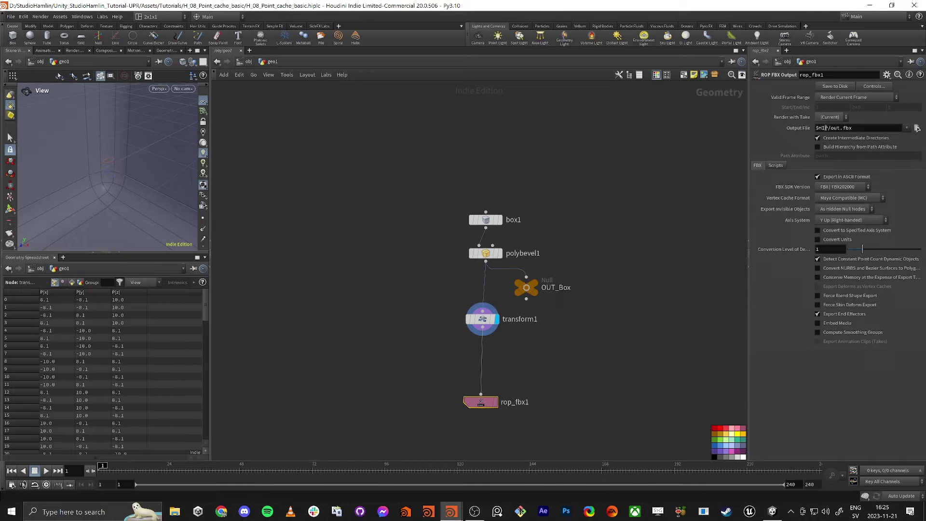
Step: Set the FBX output file to $HIP/box.fbx and save it to disk
{"action": "left_click_drag", "start_coordinate": [827, 128], "coordinate": [812, 128]}
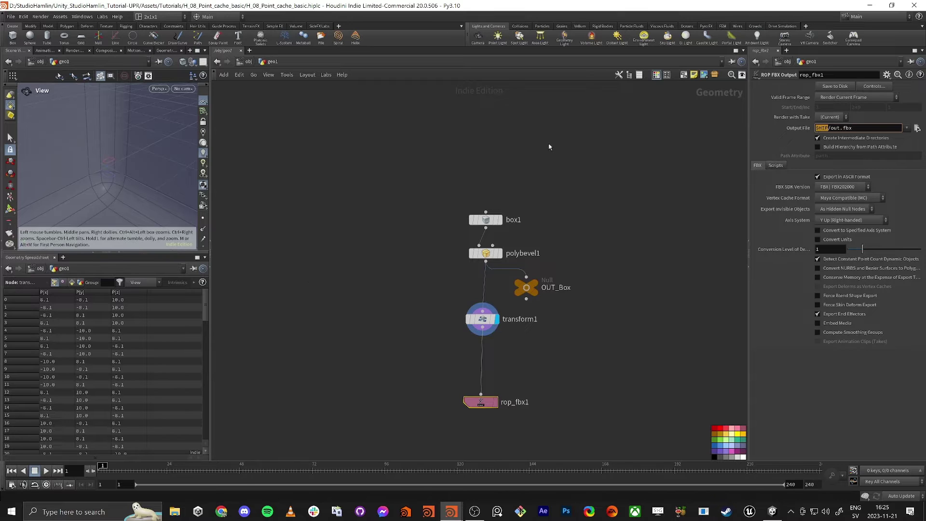
{"action": "left_click", "coordinate": [835, 128]}
{"action": "key", "text": "Delete"}
{"action": "key", "text": "Delete"}
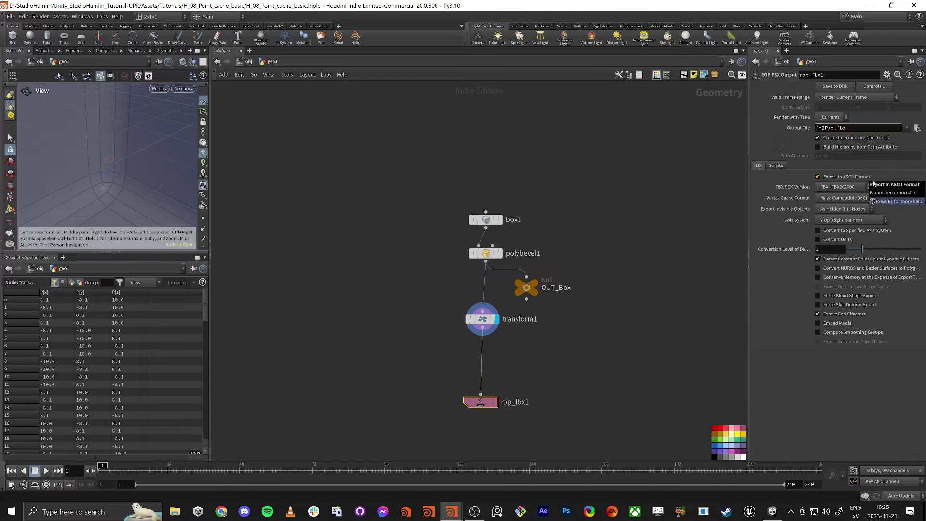
{"action": "key", "text": "BackSpace"}
{"action": "type", "text": "box"}
{"action": "key", "text": "Return"}
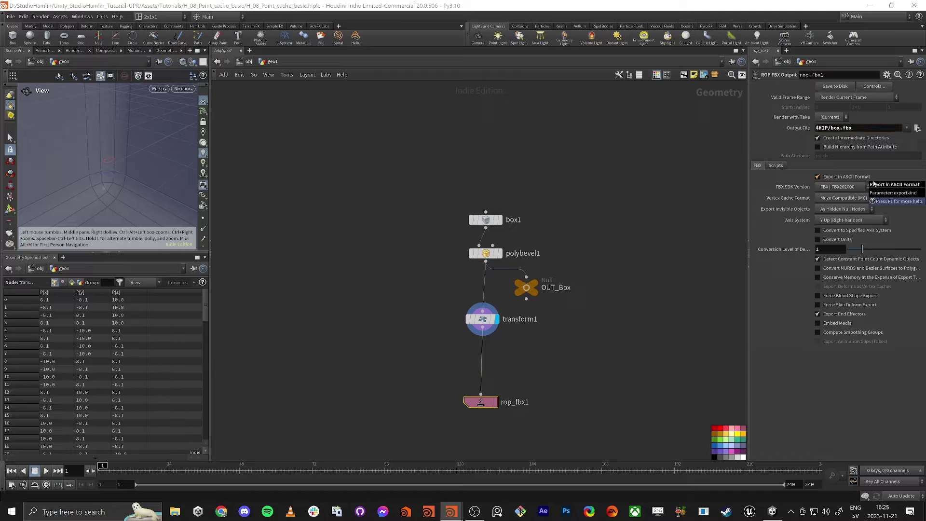
{"action": "left_click", "coordinate": [837, 88]}
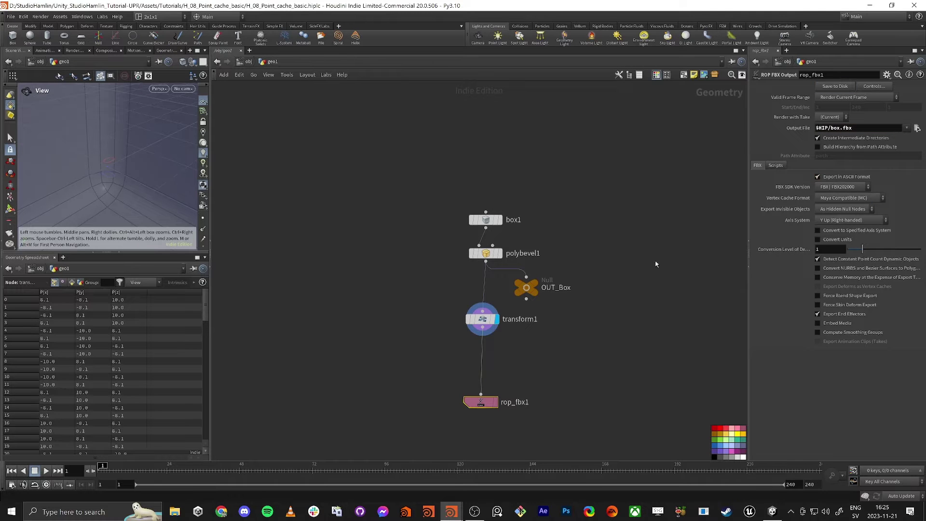
Step: Switch to Unity, delete the basic pcache_overview and ref objects from the scene and save it
{"action": "key", "text": "alt+Tab"}
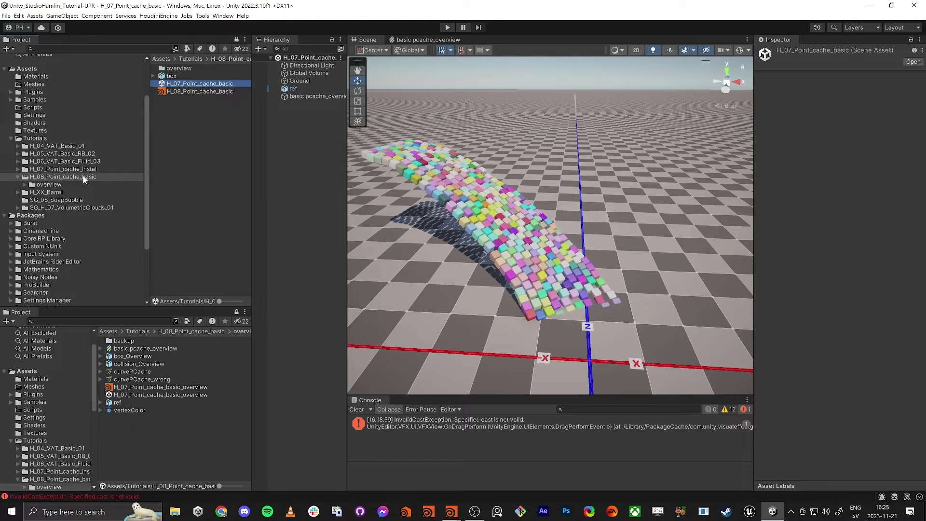
{"action": "left_click", "coordinate": [53, 185]}
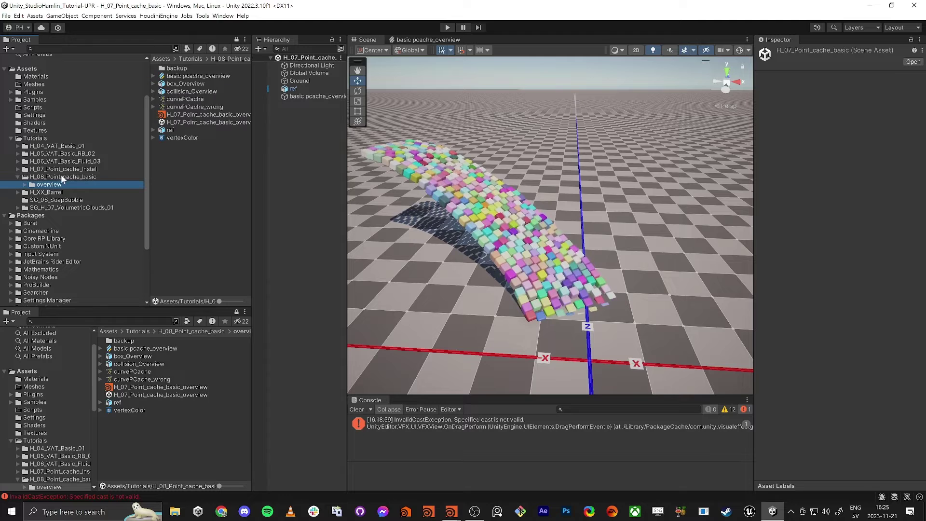
{"action": "left_click", "coordinate": [61, 177]}
{"action": "left_click", "coordinate": [297, 95]}
{"action": "key", "text": "Delete"}
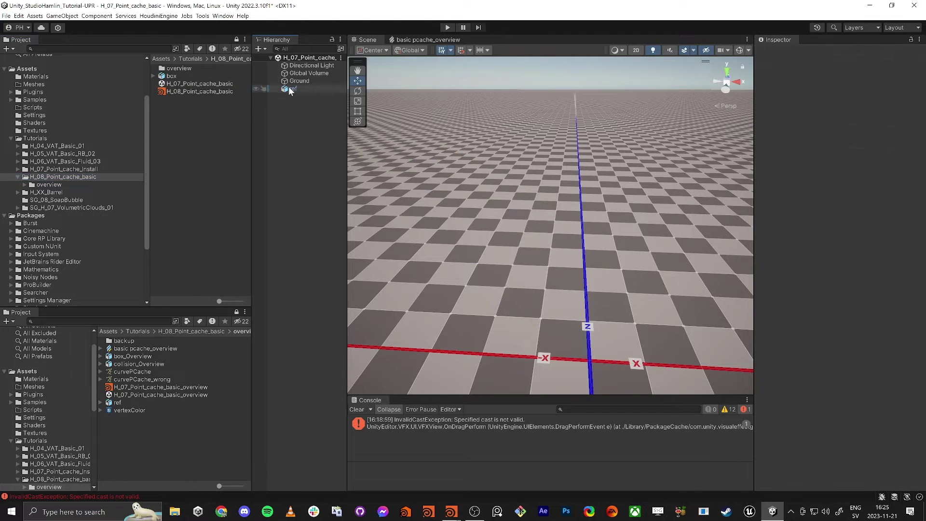
{"action": "left_click", "coordinate": [292, 88]}
{"action": "key", "text": "Delete"}
{"action": "right_click_drag", "start_coordinate": [558, 252], "coordinate": [568, 251]}
{"action": "key", "text": "ctrl+s"}
Step: Place the exported box model in the scene at the origin and raise it to about Y 2.9
{"action": "right_click_drag", "start_coordinate": [543, 280], "coordinate": [511, 300]}
{"action": "left_click", "coordinate": [181, 77]}
{"action": "left_click_drag", "start_coordinate": [181, 77], "coordinate": [311, 240]}
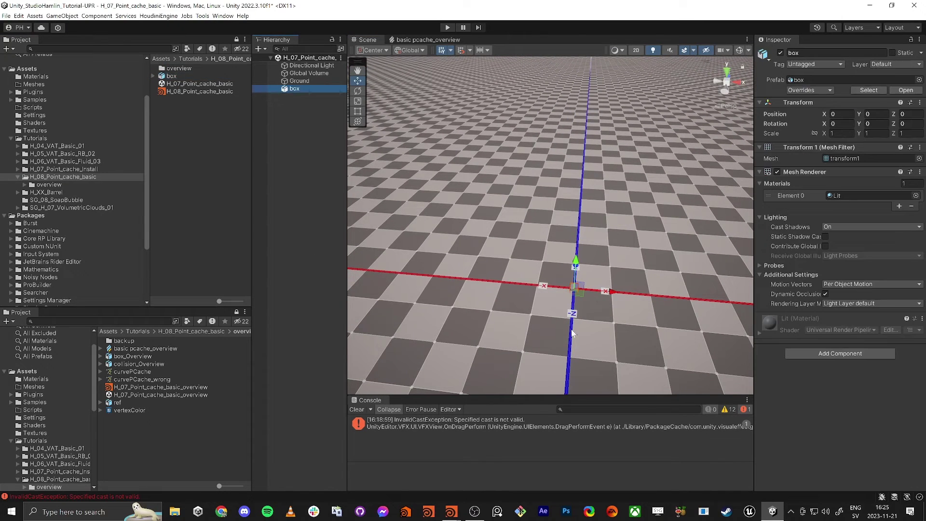
{"action": "left_click_drag", "start_coordinate": [576, 262], "coordinate": [581, 167]}
{"action": "right_click_drag", "start_coordinate": [586, 228], "coordinate": [558, 206]}
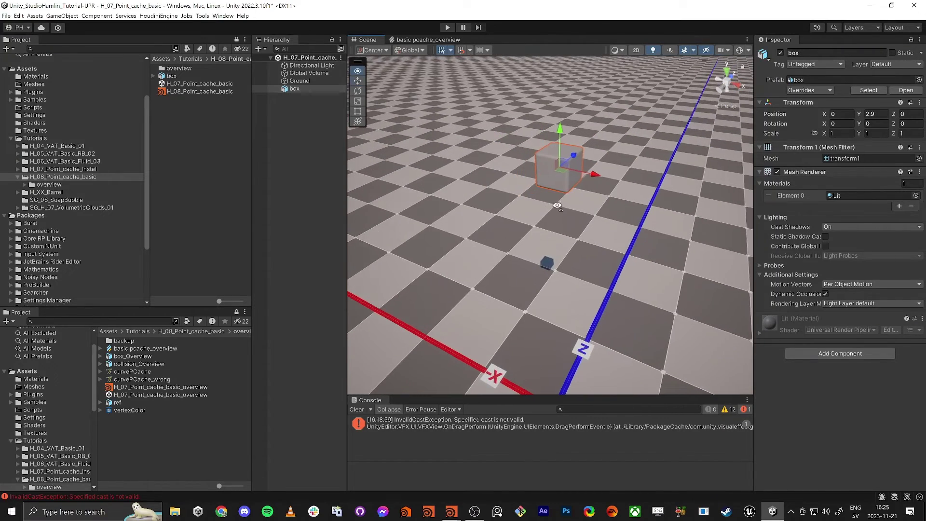
Step: Create a URP Lit Shader Graph named VertexColor in the H_08_Point_cache_basic folder
{"action": "left_click", "coordinate": [193, 163]}
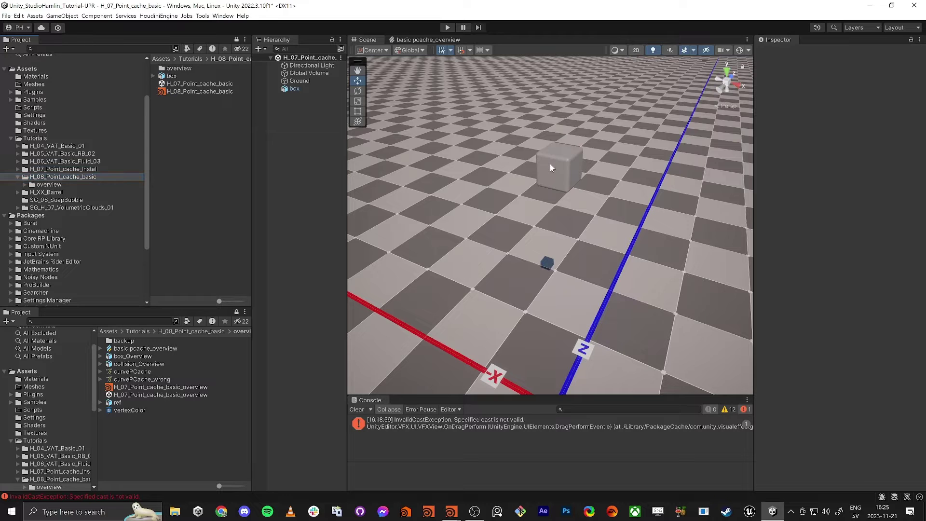
{"action": "right_click", "coordinate": [179, 156]}
{"action": "mouse_move", "coordinate": [240, 158]}
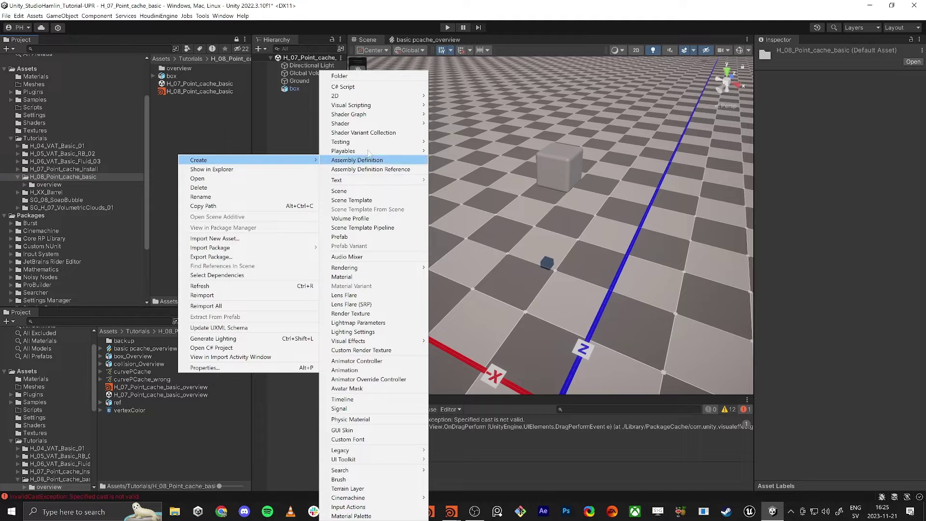
{"action": "mouse_move", "coordinate": [398, 115]}
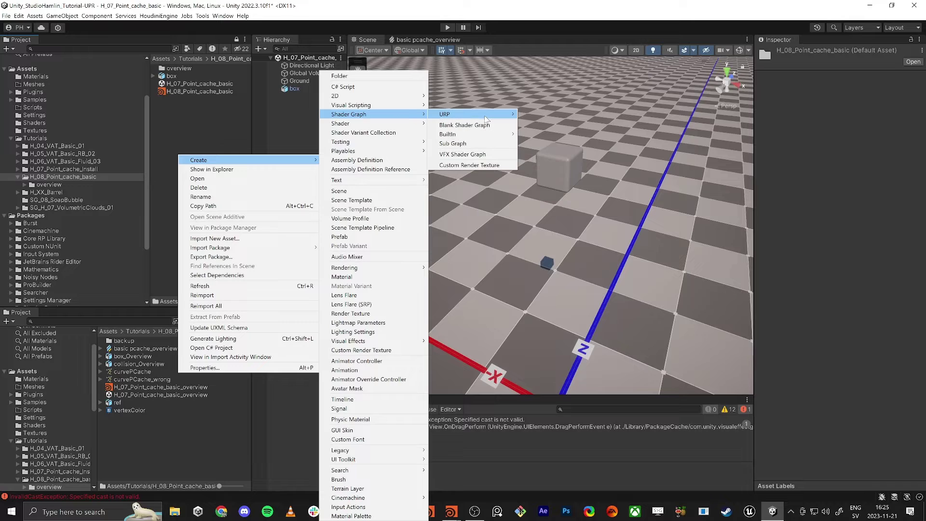
{"action": "mouse_move", "coordinate": [486, 116]}
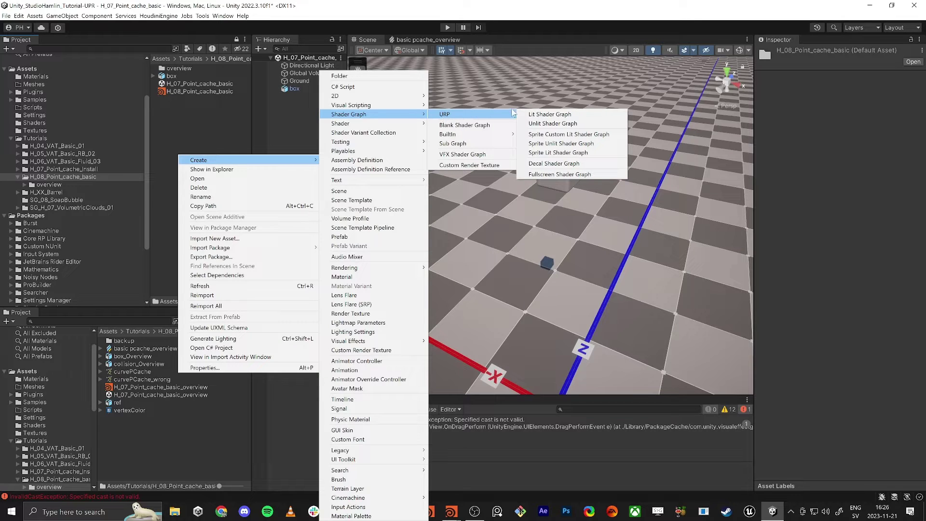
{"action": "left_click", "coordinate": [550, 115]}
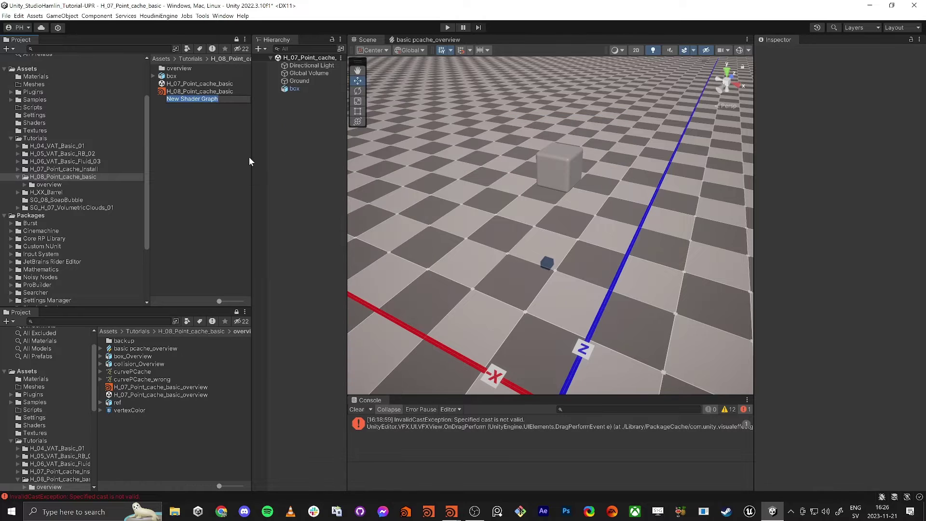
{"action": "type", "text": "VertexColor"}
{"action": "key", "text": "Return"}
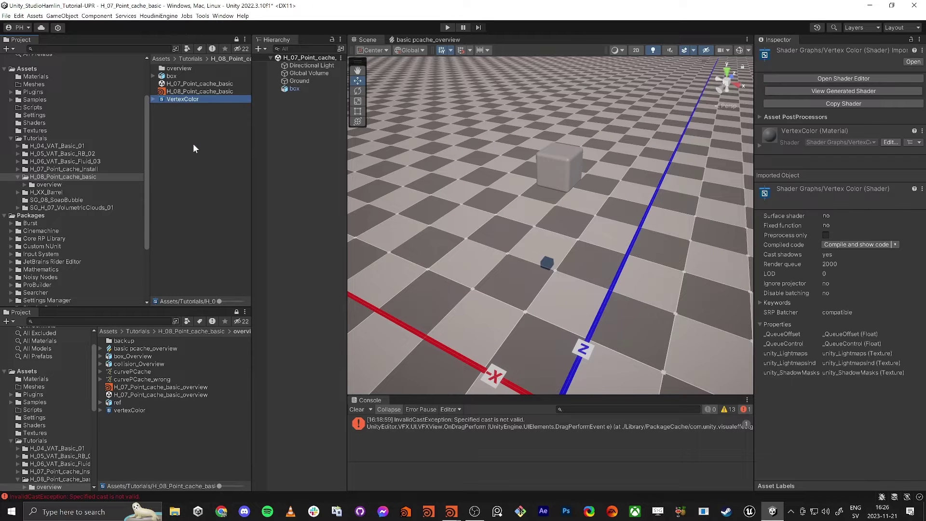
Step: Rename the new shader graph as Box and open it in a maximized graph editor
{"action": "left_click", "coordinate": [199, 98]}
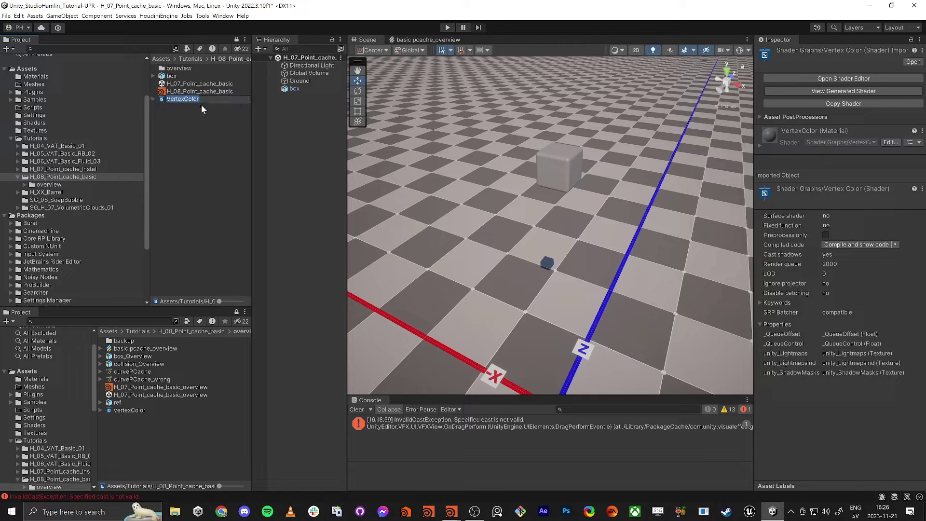
{"action": "type", "text": "Box"}
{"action": "key", "text": "Return"}
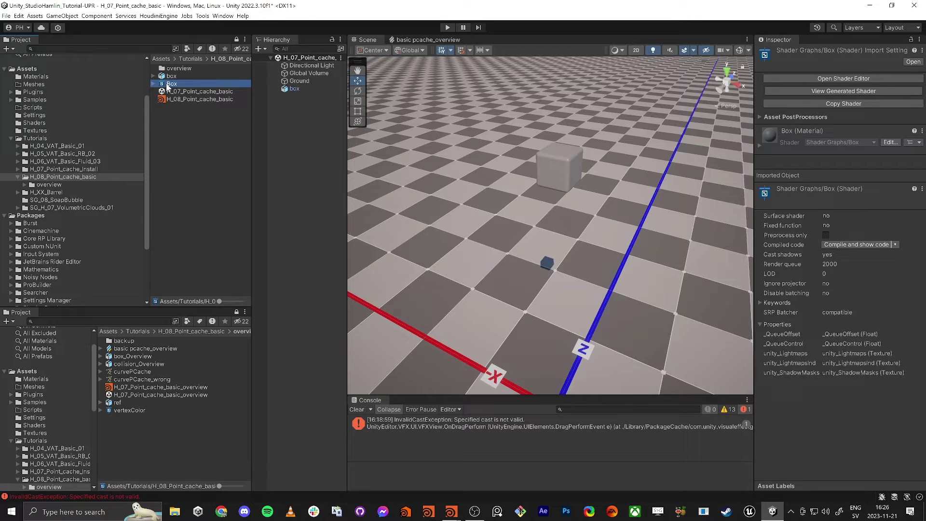
{"action": "double_click", "coordinate": [170, 84]}
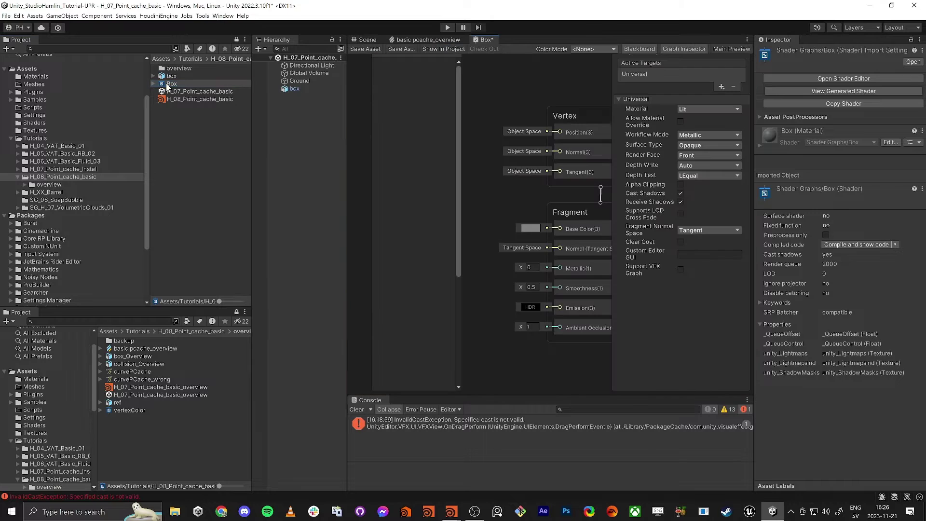
{"action": "scroll", "coordinate": [476, 221], "scroll_direction": "down", "scroll_amount": 4}
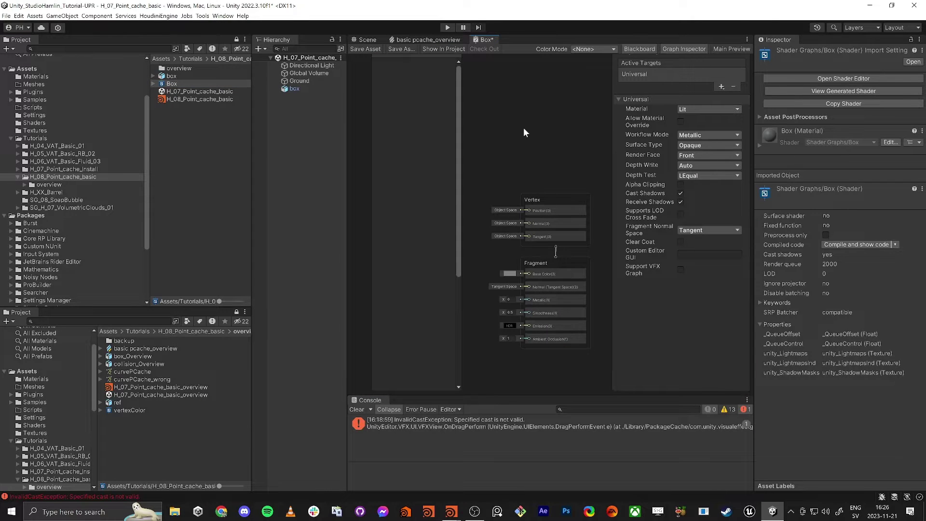
{"action": "key", "text": "shift+space"}
Step: Add a Vector 3 property named color to the Box shader graph
{"action": "middle_click_drag", "start_coordinate": [310, 202], "coordinate": [505, 189]}
{"action": "left_click", "coordinate": [104, 144]}
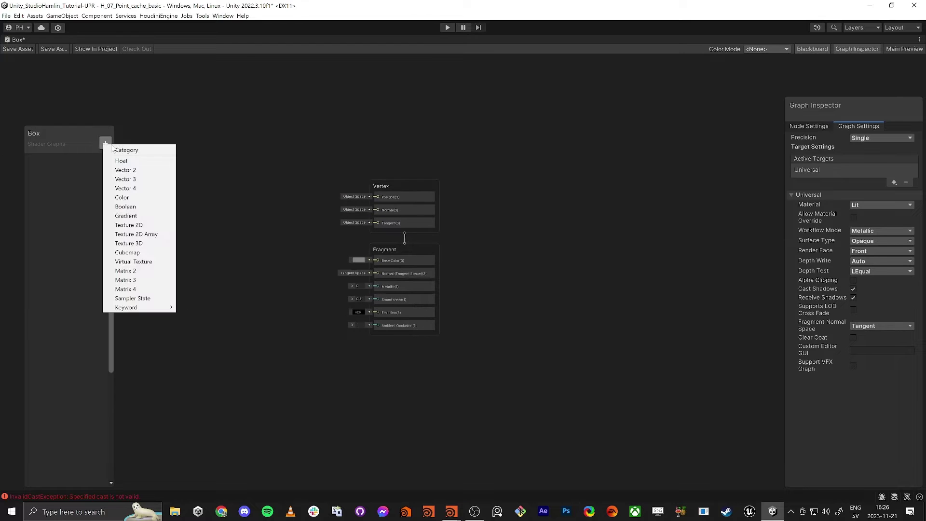
{"action": "left_click", "coordinate": [116, 180]}
{"action": "type", "text": "color"}
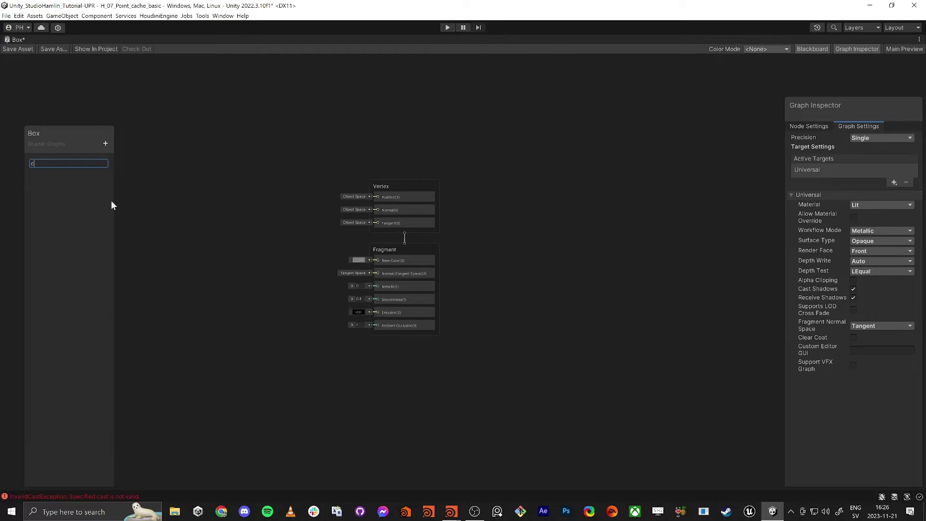
{"action": "key", "text": "Return"}
Step: Place the color property in the graph, connect it to the fragment Base Color and set its default to 1, 1, 1
{"action": "left_click_drag", "start_coordinate": [44, 161], "coordinate": [208, 207]}
{"action": "scroll", "coordinate": [298, 256], "scroll_direction": "up", "scroll_amount": 5}
{"action": "left_click_drag", "start_coordinate": [321, 263], "coordinate": [459, 266]}
{"action": "left_click", "coordinate": [276, 271]}
{"action": "left_click_drag", "start_coordinate": [276, 271], "coordinate": [238, 288]}
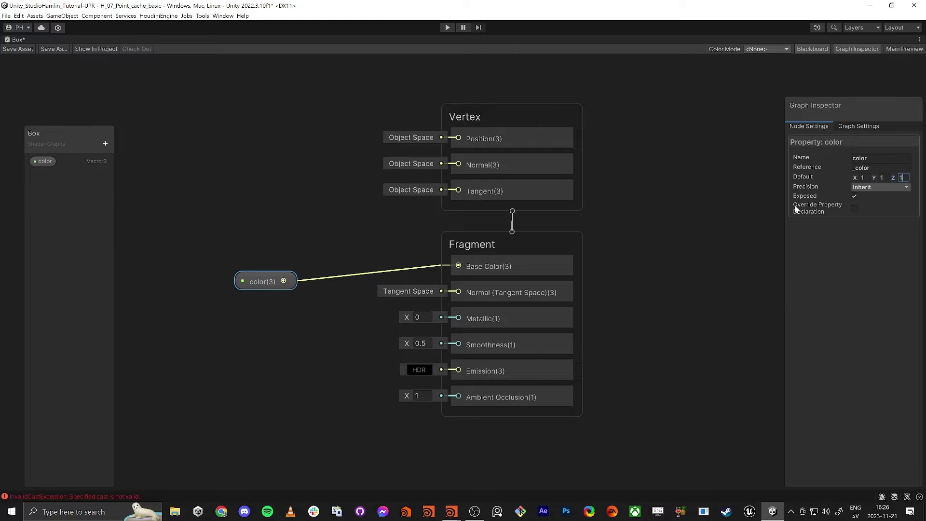
{"action": "left_click", "coordinate": [732, 234]}
{"action": "left_click_drag", "start_coordinate": [265, 282], "coordinate": [275, 262]}
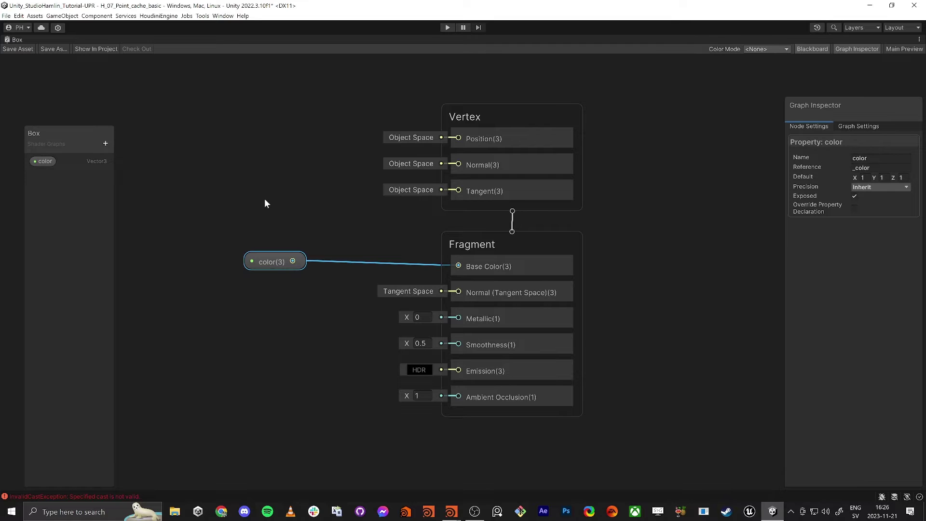
Step: Enable Support VFX Graph in the graph settings, save the shader asset and restore the normal editor layout
{"action": "left_click", "coordinate": [853, 127]}
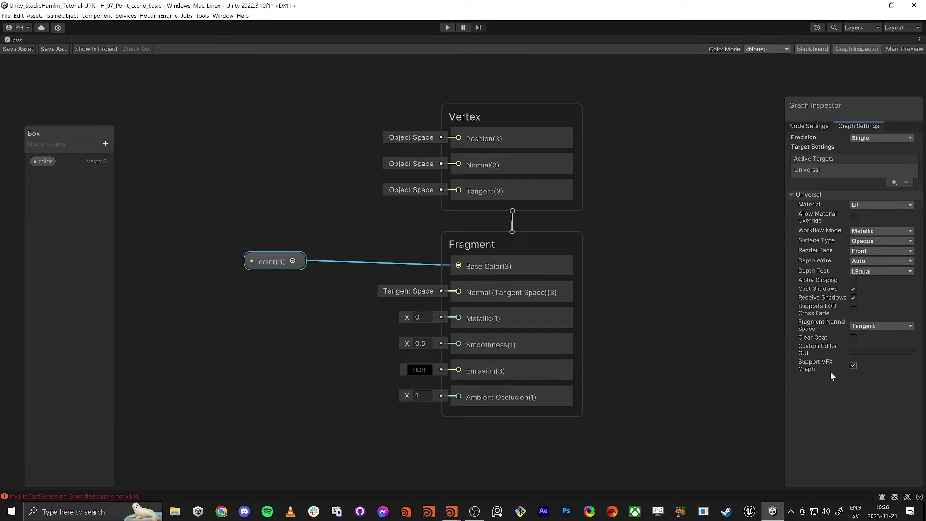
{"action": "left_click", "coordinate": [14, 46]}
{"action": "left_click", "coordinate": [291, 159]}
{"action": "key", "text": "shift+space"}
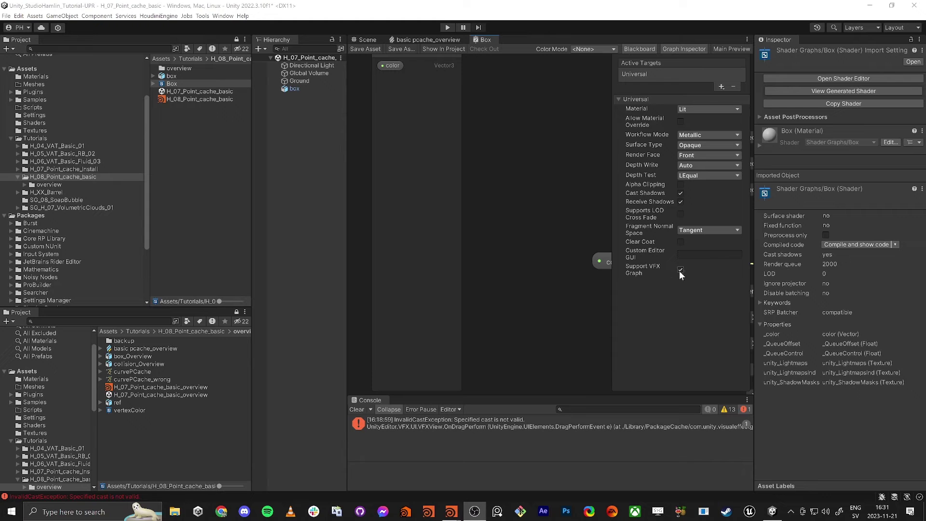
Step: Assign the Box shader graph's material to the box in the scene
{"action": "left_click", "coordinate": [373, 38]}
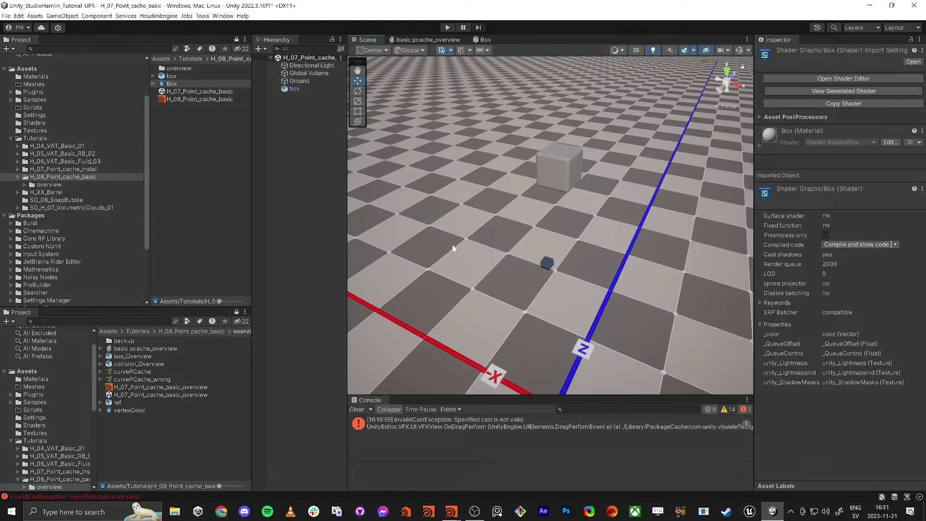
{"action": "left_click_drag", "start_coordinate": [548, 178], "coordinate": [587, 183], "text": "alt"}
{"action": "scroll", "coordinate": [587, 183], "scroll_direction": "down", "scroll_amount": 5}
{"action": "left_click", "coordinate": [588, 186]}
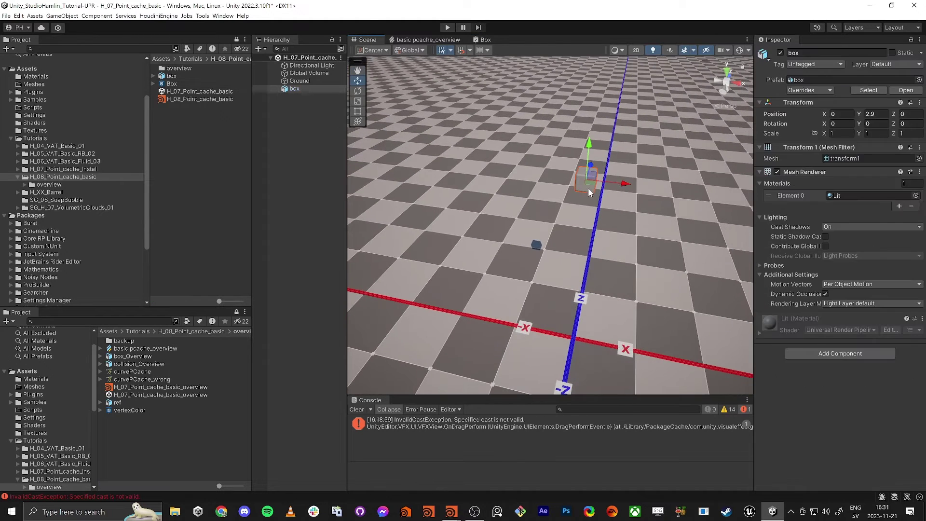
{"action": "left_click", "coordinate": [153, 83]}
{"action": "left_click_drag", "start_coordinate": [178, 92], "coordinate": [586, 180]}
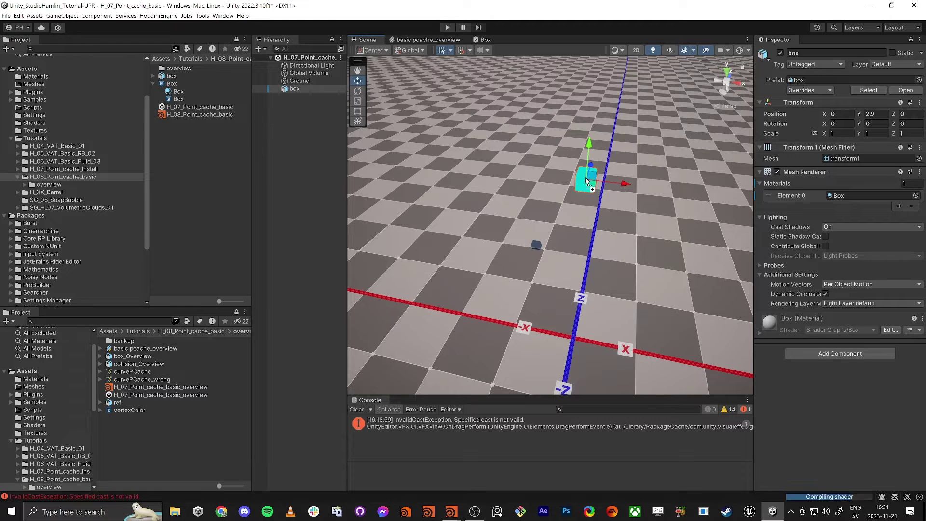
Step: Reposition the box in the scene to about X -1.244, Y 1.82
{"action": "key", "text": "d"}
{"action": "mouse_move", "coordinate": [561, 202]}
{"action": "right_mouse_down"}
{"action": "mouse_move", "coordinate": [514, 176]}
{"action": "mouse_move", "coordinate": [562, 197]}
{"action": "right_mouse_up"}
{"action": "key", "text": "w"}
{"action": "key", "text": "s"}
{"action": "left_click_drag", "start_coordinate": [523, 168], "coordinate": [420, 245]}
{"action": "key", "text": "a"}
{"action": "right_click_drag", "start_coordinate": [421, 268], "coordinate": [452, 277]}
{"action": "key", "text": "s"}
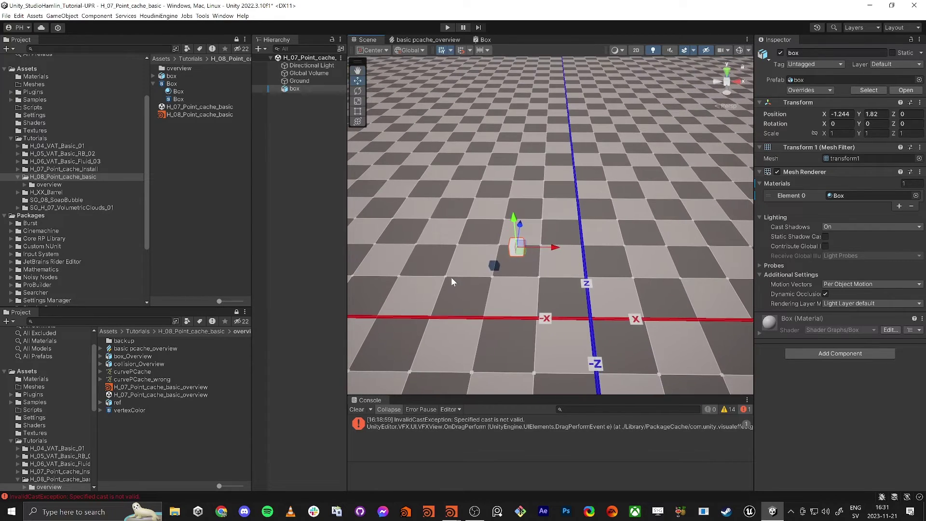
Step: Delete the box from the scene and switch to Houdini with the H_08_Point_cache_basic file
{"action": "key", "text": "Delete"}
{"action": "key", "text": "alt+Tab"}
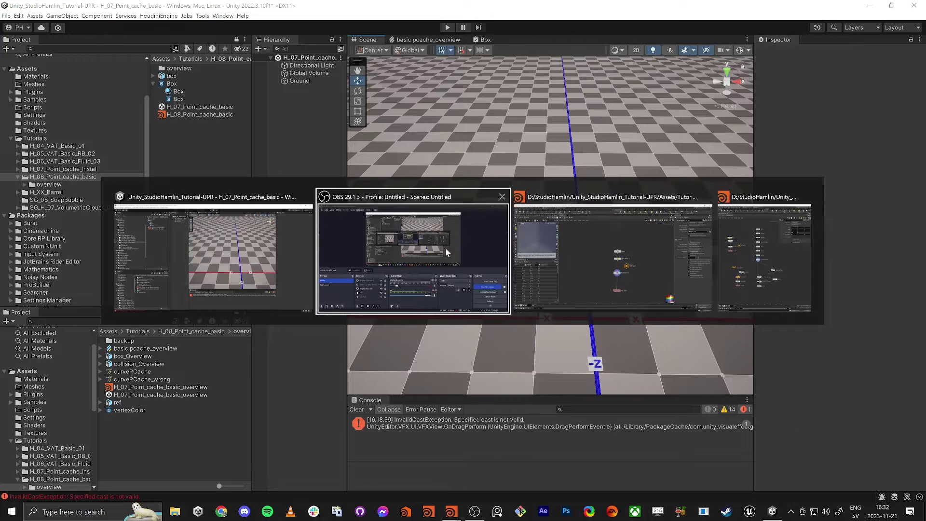
{"action": "left_click", "coordinate": [585, 242]}
Step: Display the object_merge1 node and move it closer to the box node chain in the network
{"action": "middle_click_drag", "start_coordinate": [585, 336], "coordinate": [483, 257]}
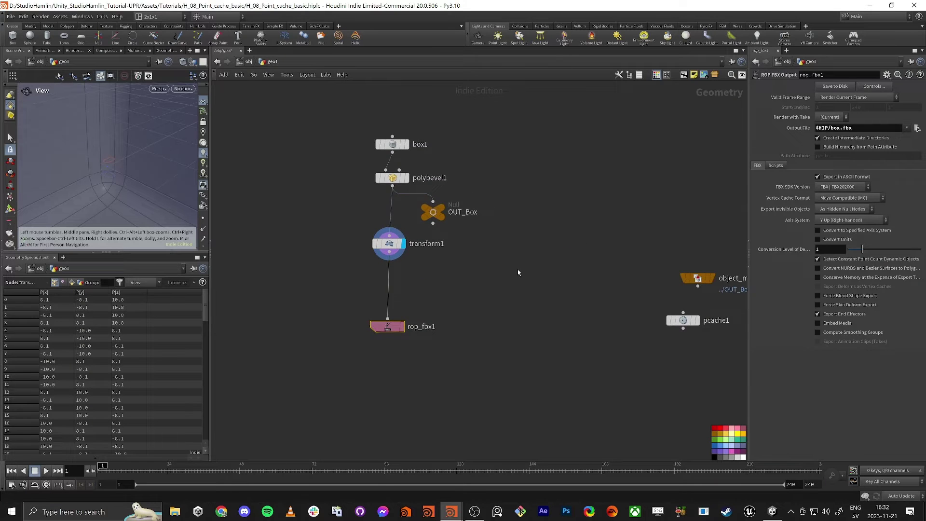
{"action": "scroll", "coordinate": [518, 272], "scroll_direction": "down", "scroll_amount": 1}
{"action": "middle_click_drag", "start_coordinate": [613, 285], "coordinate": [448, 272]}
{"action": "scroll", "coordinate": [449, 272], "scroll_direction": "up", "scroll_amount": 1}
{"action": "scroll", "coordinate": [515, 262], "scroll_direction": "up", "scroll_amount": 2}
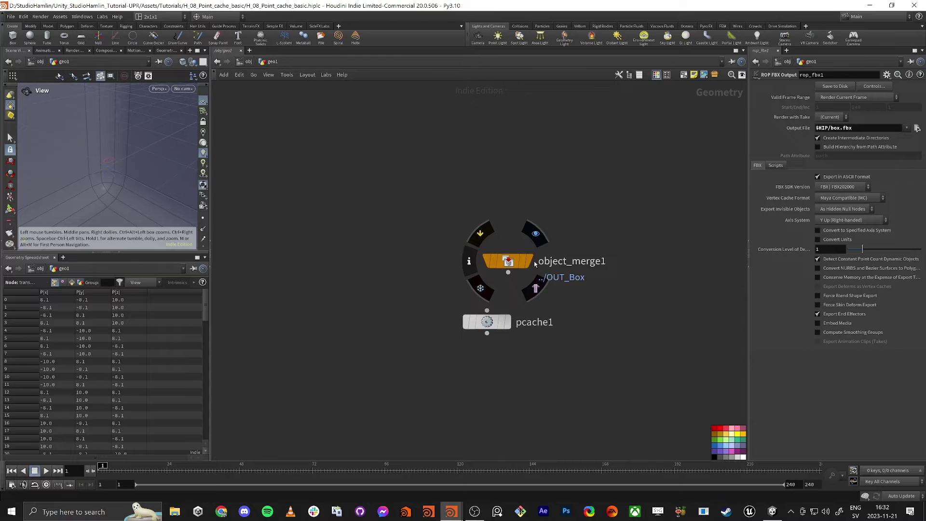
{"action": "left_click", "coordinate": [535, 234]}
{"action": "left_click_drag", "start_coordinate": [509, 261], "coordinate": [325, 271]}
{"action": "middle_click_drag", "start_coordinate": [385, 192], "coordinate": [526, 218]}
{"action": "scroll", "coordinate": [523, 217], "scroll_direction": "down", "scroll_amount": 3}
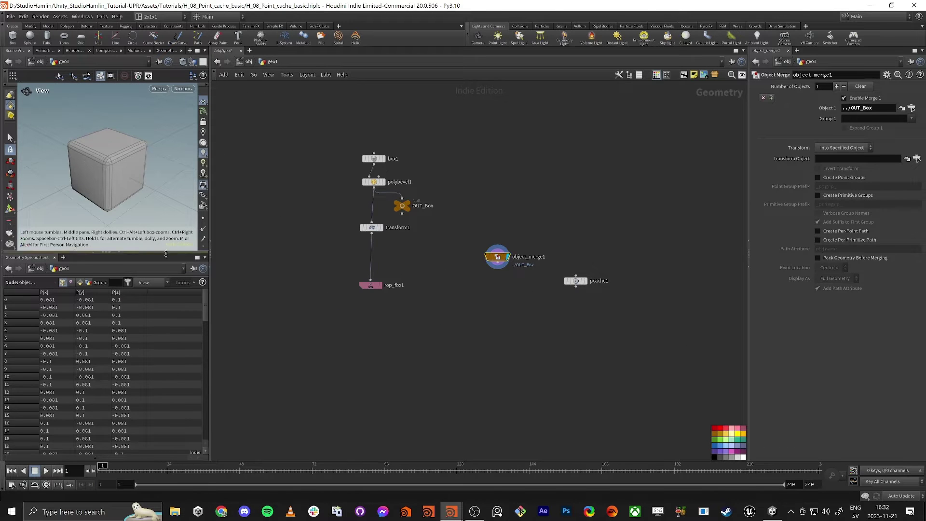
Step: Enlarge the 3D viewport in both height and width
{"action": "left_click_drag", "start_coordinate": [167, 252], "coordinate": [168, 336]}
{"action": "left_click_drag", "start_coordinate": [211, 309], "coordinate": [288, 310]}
{"action": "scroll", "coordinate": [148, 199], "scroll_direction": "down", "scroll_amount": 3}
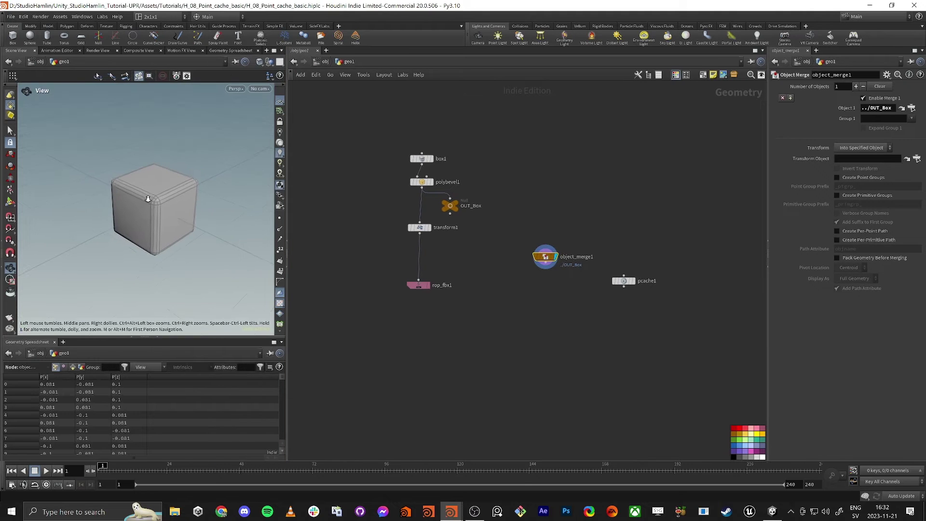
{"action": "middle_click_drag", "start_coordinate": [638, 124], "coordinate": [564, 209]}
{"action": "left_click", "coordinate": [566, 209]}
{"action": "key", "text": "Tab"}
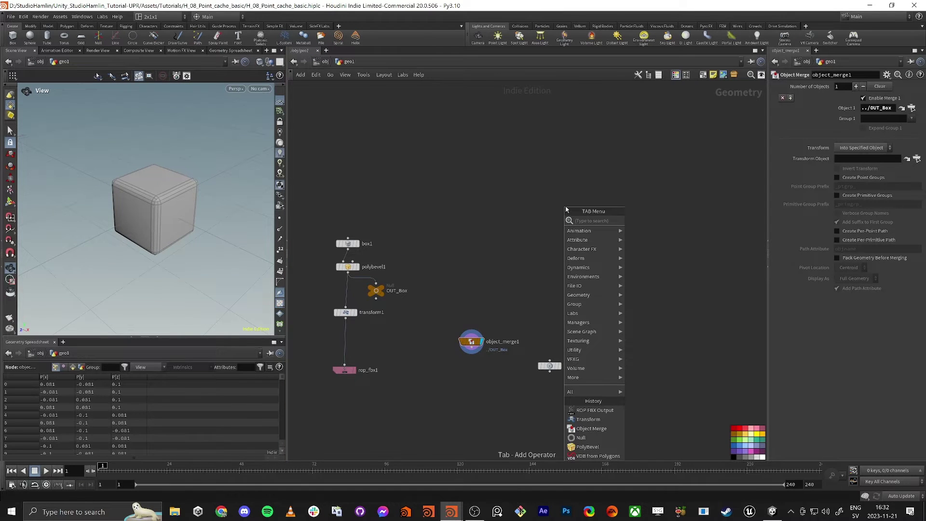
{"action": "type", "text": "ci"}
{"action": "key", "text": "BackSpace"}
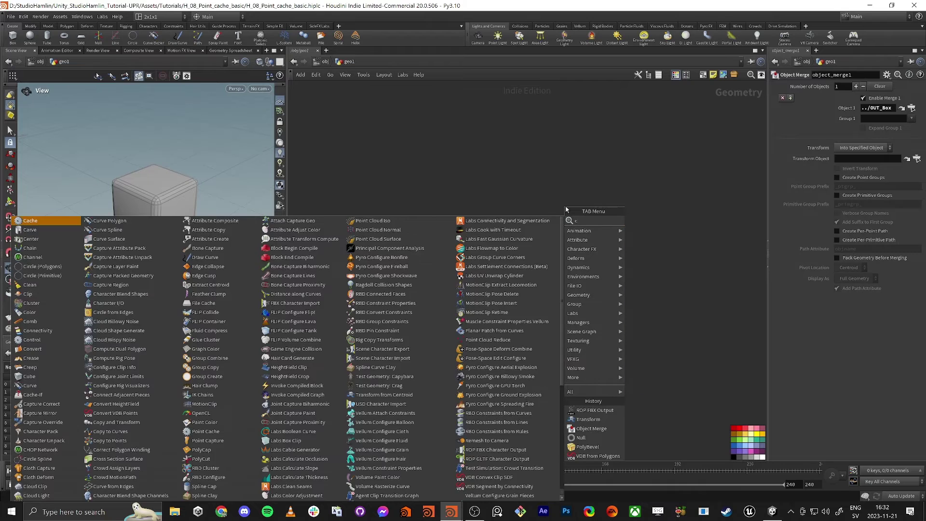
{"action": "type", "text": "urve"}
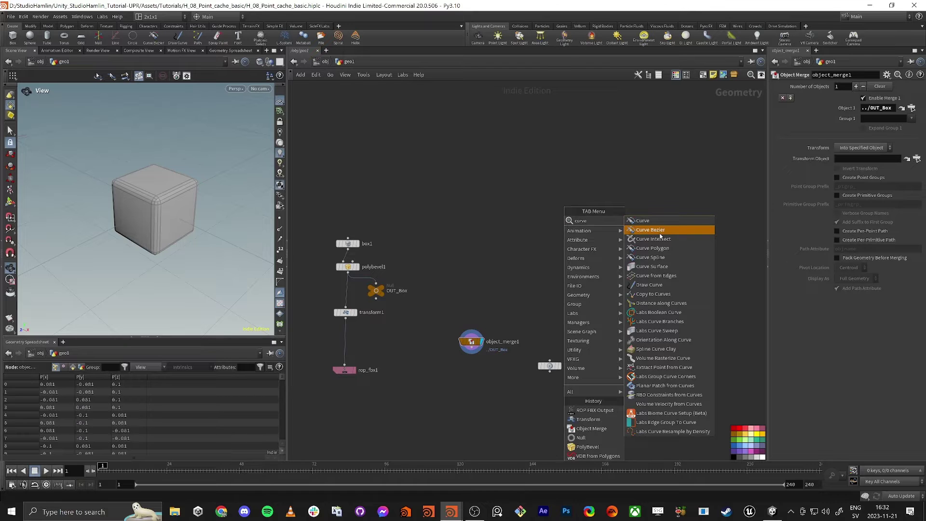
{"action": "left_click", "coordinate": [657, 233]}
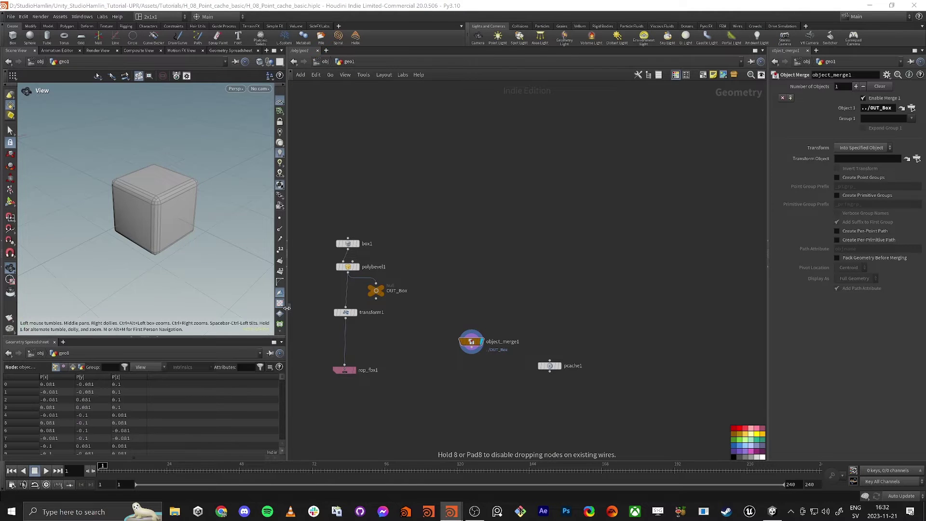
{"action": "scroll", "coordinate": [94, 197], "scroll_direction": "down", "scroll_amount": 5}
{"action": "scroll", "coordinate": [92, 198], "scroll_direction": "down", "scroll_amount": 5}
{"action": "left_click_drag", "start_coordinate": [111, 190], "coordinate": [169, 225]}
{"action": "scroll", "coordinate": [168, 226], "scroll_direction": "up", "scroll_amount": 5}
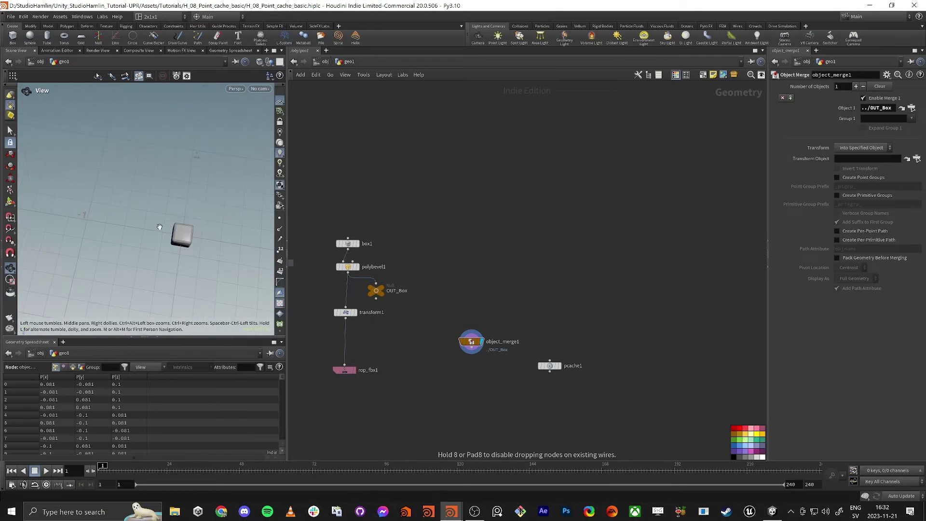
{"action": "middle_click_drag", "start_coordinate": [216, 271], "coordinate": [176, 252]}
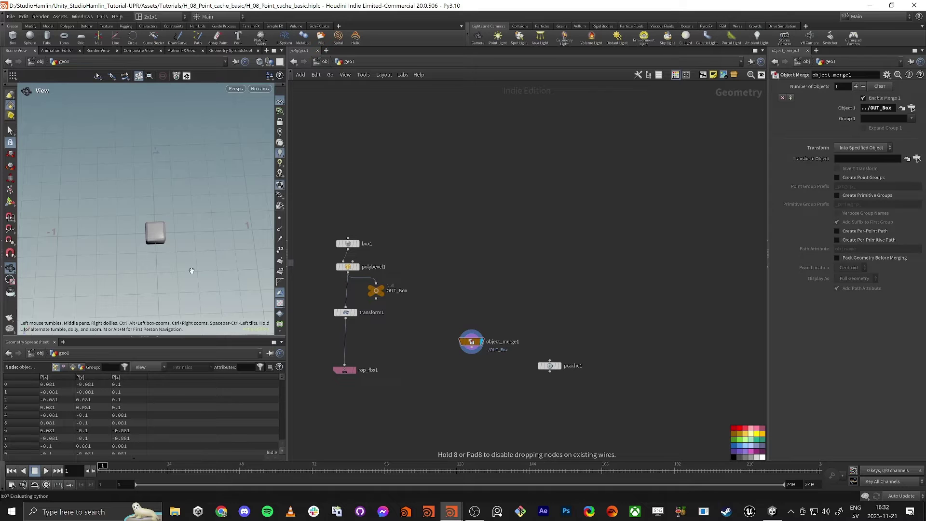
{"action": "left_click_drag", "start_coordinate": [136, 237], "coordinate": [236, 206]}
{"action": "key", "text": "space+f"}
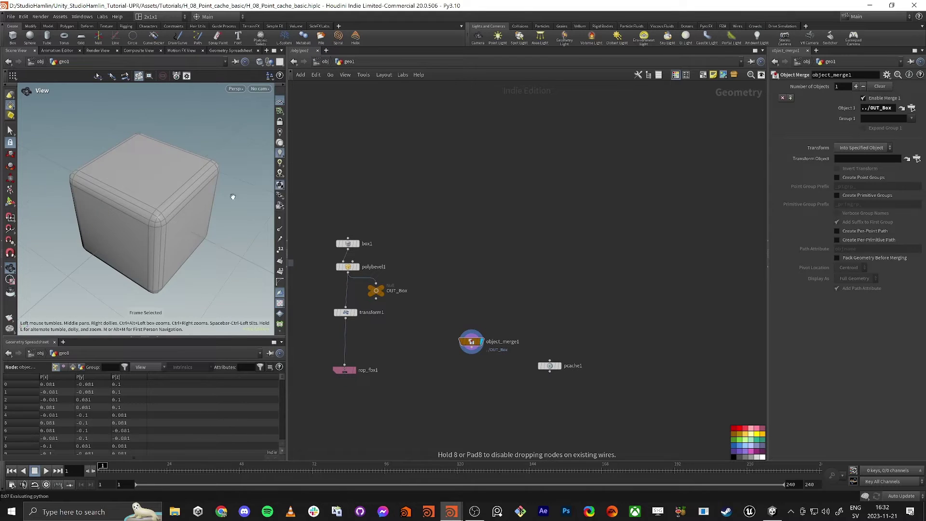
{"action": "scroll", "coordinate": [233, 196], "scroll_direction": "down", "scroll_amount": 6}
{"action": "left_click_drag", "start_coordinate": [166, 211], "coordinate": [126, 212]}
{"action": "left_click", "coordinate": [614, 211]}
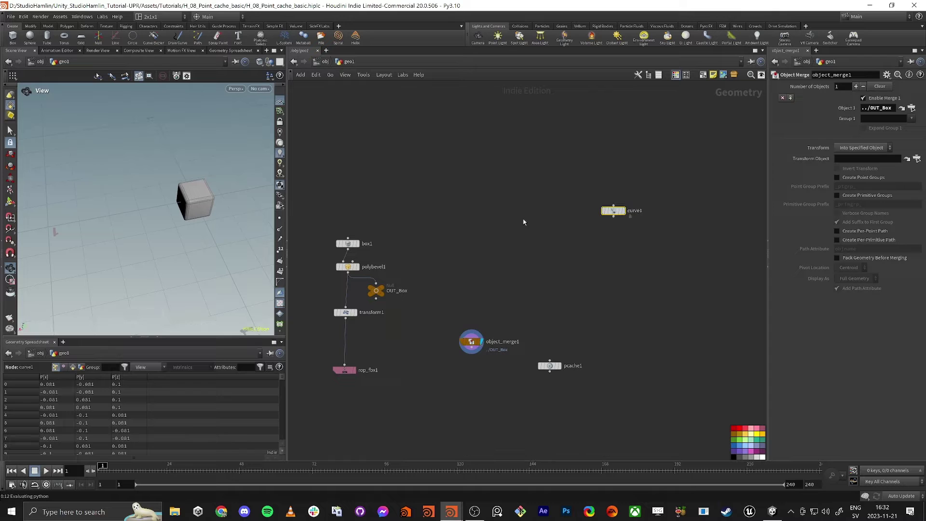
{"action": "key", "text": "Delete"}
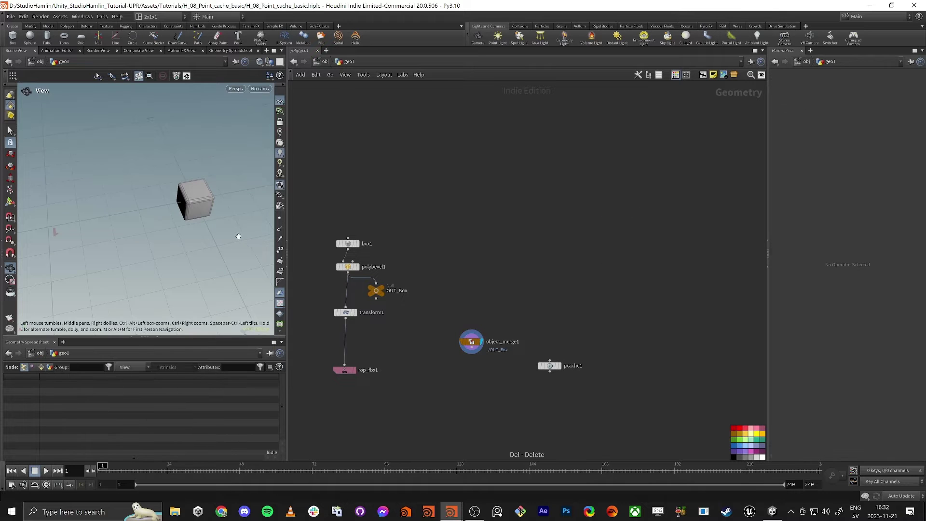
{"action": "right_click_drag", "start_coordinate": [239, 236], "coordinate": [172, 233]}
{"action": "left_click_drag", "start_coordinate": [172, 233], "coordinate": [175, 211]}
{"action": "middle_click_drag", "start_coordinate": [176, 211], "coordinate": [140, 236]}
{"action": "right_click_drag", "start_coordinate": [98, 254], "coordinate": [120, 248]}
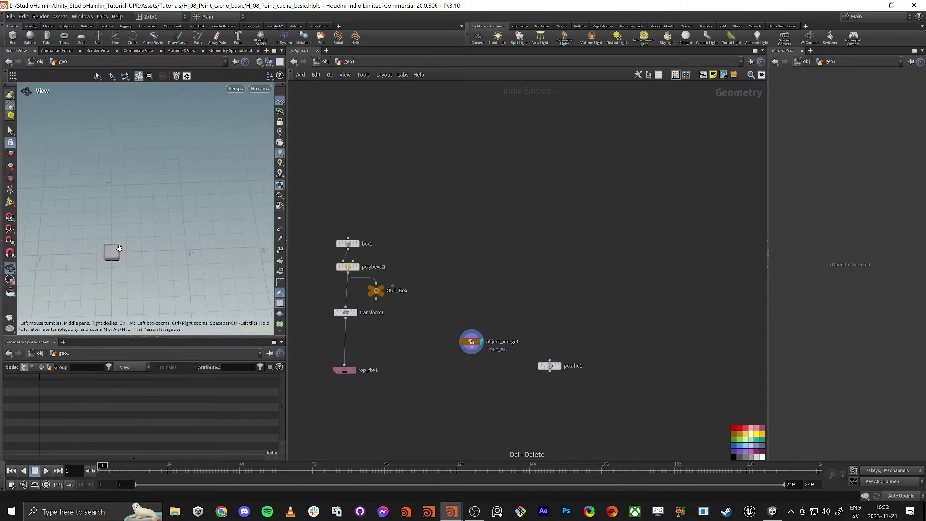
{"action": "middle_click_drag", "start_coordinate": [140, 281], "coordinate": [155, 271]}
{"action": "middle_click_drag", "start_coordinate": [569, 217], "coordinate": [582, 211]}
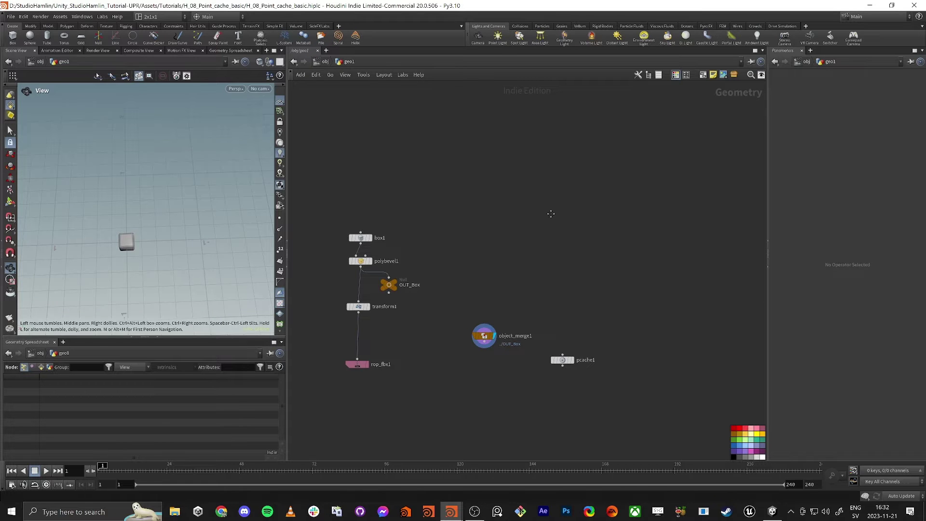
{"action": "middle_click_drag", "start_coordinate": [551, 214], "coordinate": [567, 207]}
{"action": "left_click_drag", "start_coordinate": [212, 208], "coordinate": [275, 197]}
{"action": "middle_click_drag", "start_coordinate": [620, 228], "coordinate": [606, 273]}
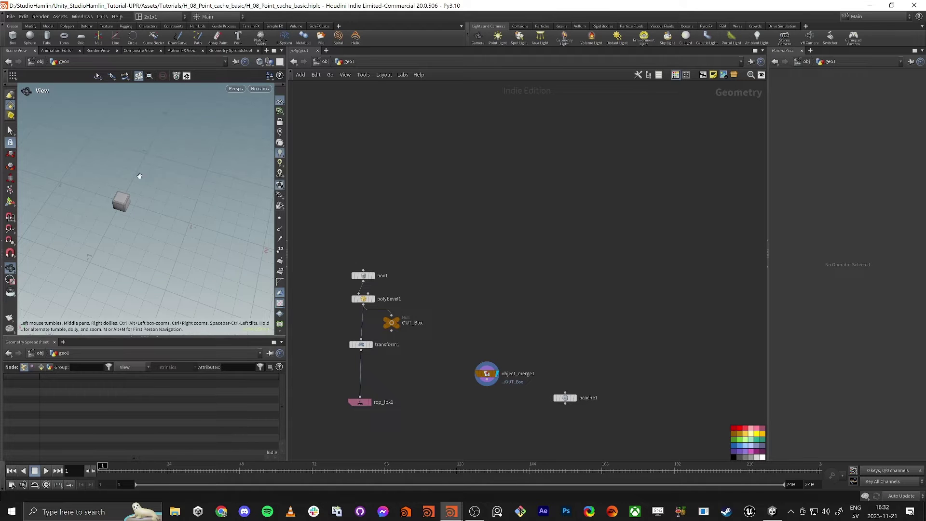
Step: Add a Curve Bezier node above object_merge1 and turn on its display
{"action": "left_click_drag", "start_coordinate": [139, 176], "coordinate": [212, 207]}
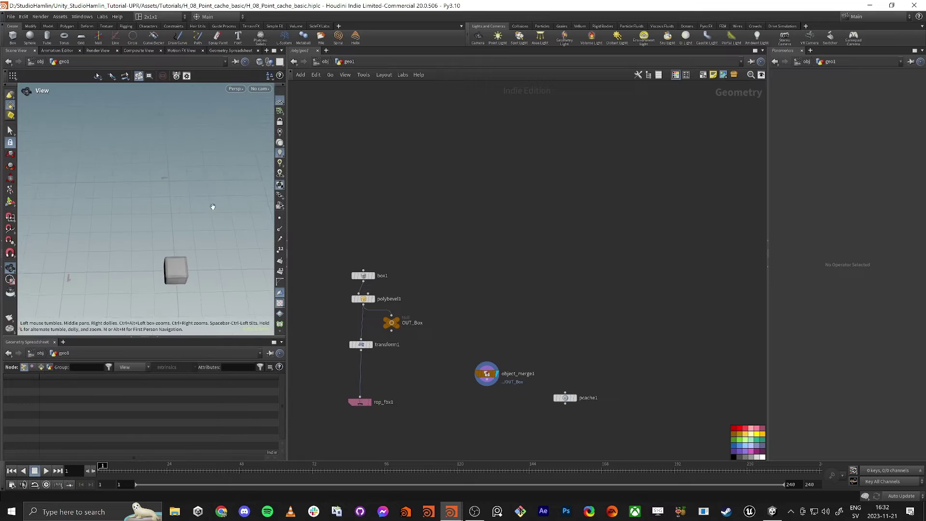
{"action": "right_click_drag", "start_coordinate": [213, 206], "coordinate": [184, 284]}
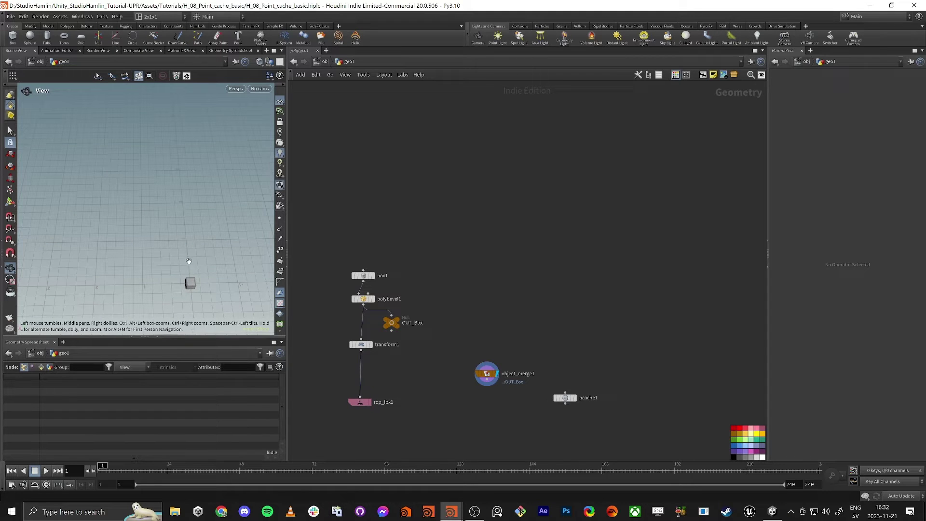
{"action": "key", "text": "Tab"}
{"action": "type", "text": "curve"}
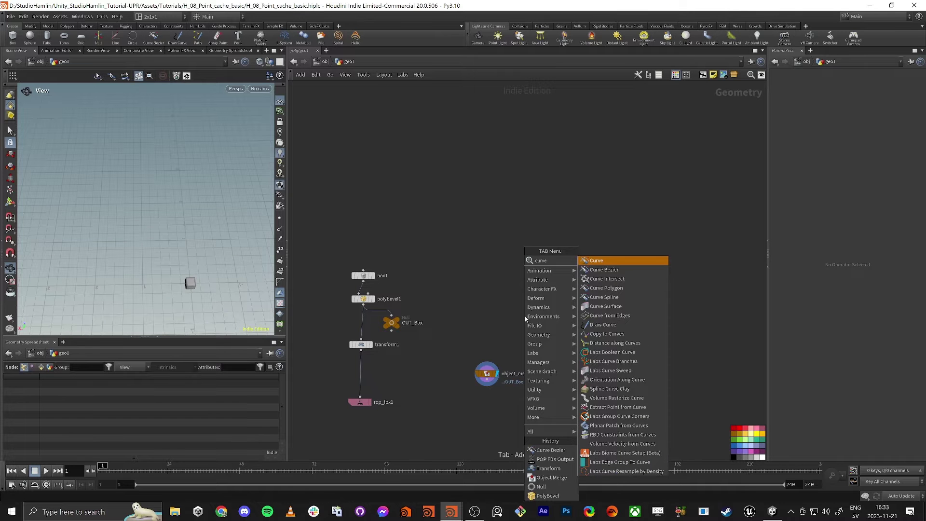
{"action": "key", "text": "Down"}
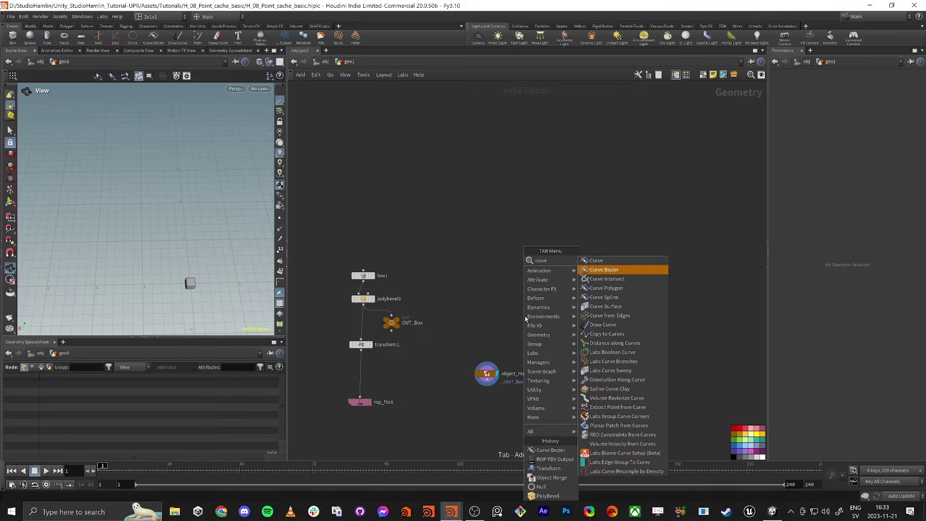
{"action": "key", "text": "Return"}
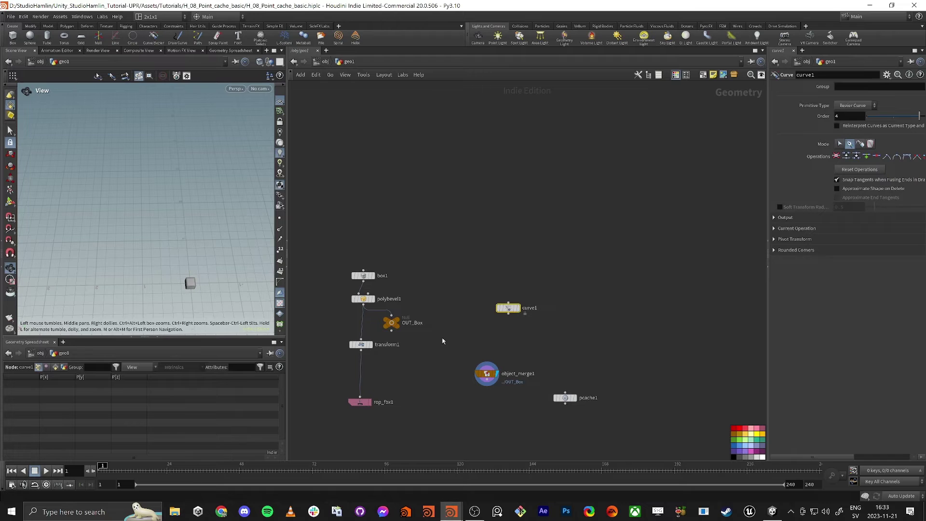
{"action": "left_click", "coordinate": [521, 295]}
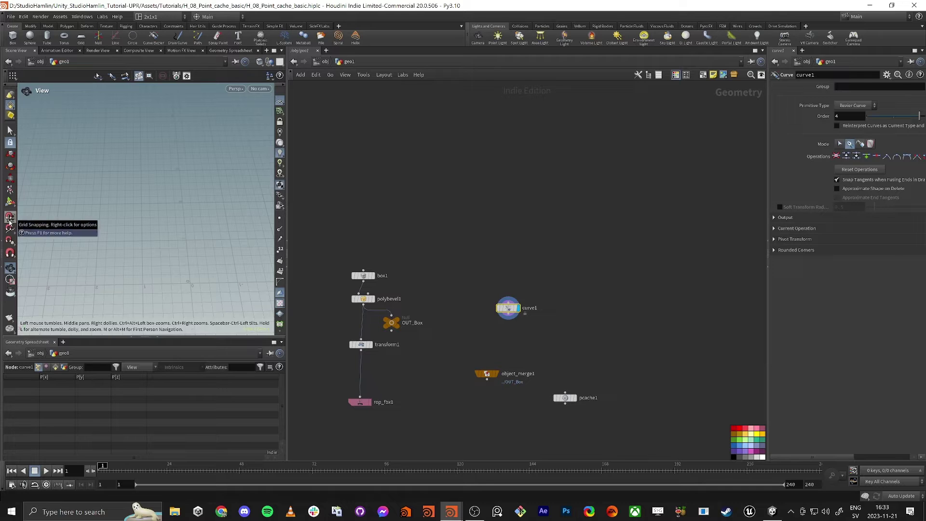
Step: Enable grid snapping and draw a Bezier arc on the ground from the origin to about X 2.13, Z 2.63
{"action": "left_click", "coordinate": [9, 222]}
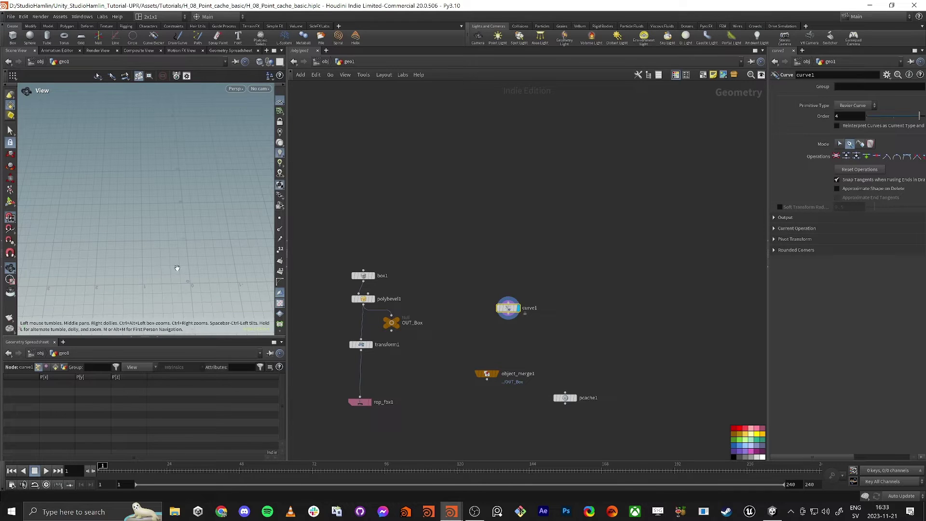
{"action": "key", "text": "Return"}
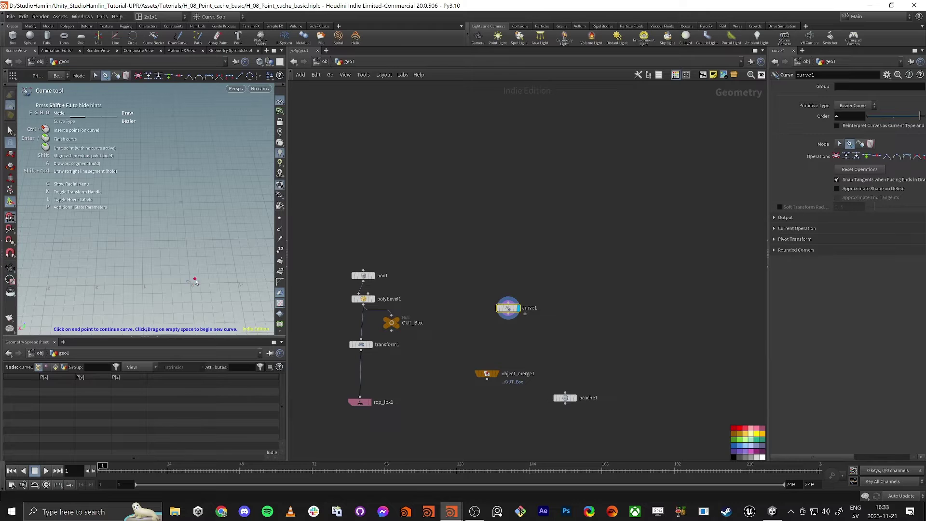
{"action": "left_click_drag", "start_coordinate": [190, 283], "coordinate": [186, 239]}
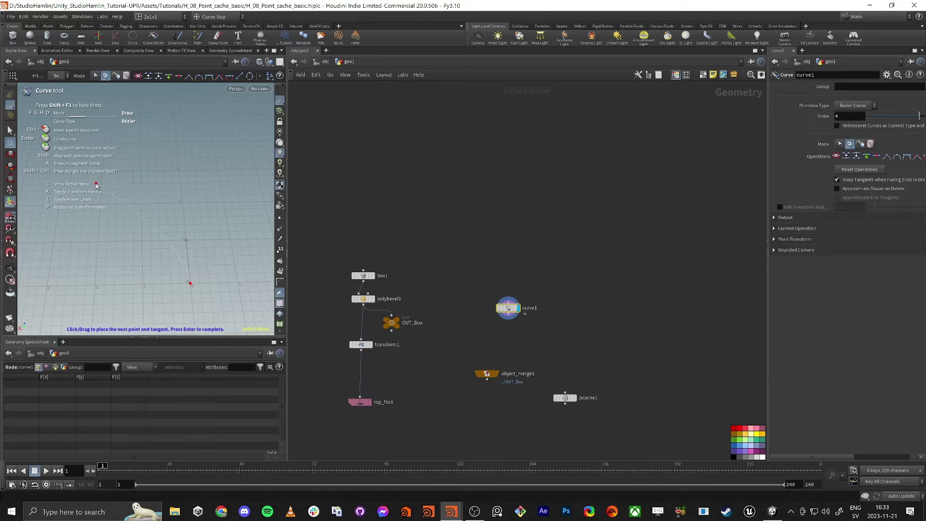
{"action": "left_click_drag", "start_coordinate": [98, 187], "coordinate": [30, 183]}
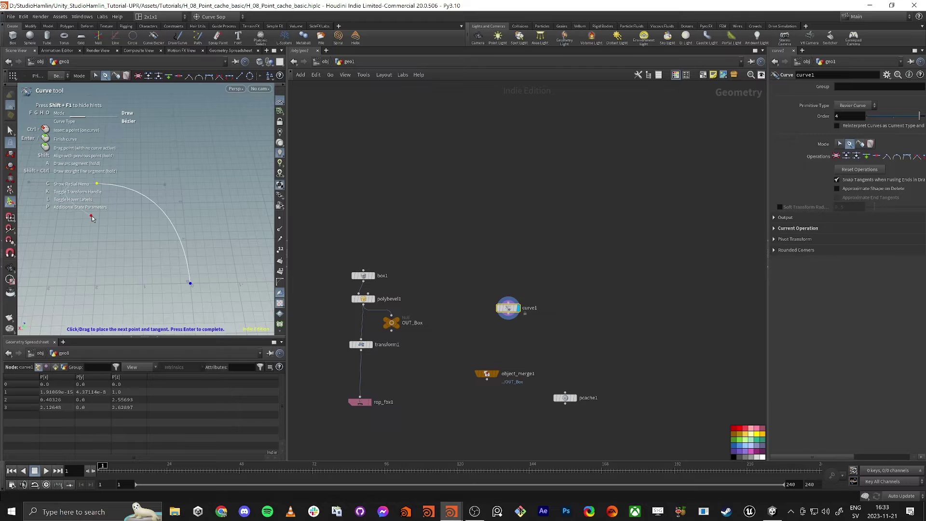
Step: Raise the curve's far end point to a height of about 2.13 and move the curve1 node above the other nodes
{"action": "left_click_drag", "start_coordinate": [92, 218], "coordinate": [115, 218], "text": "alt"}
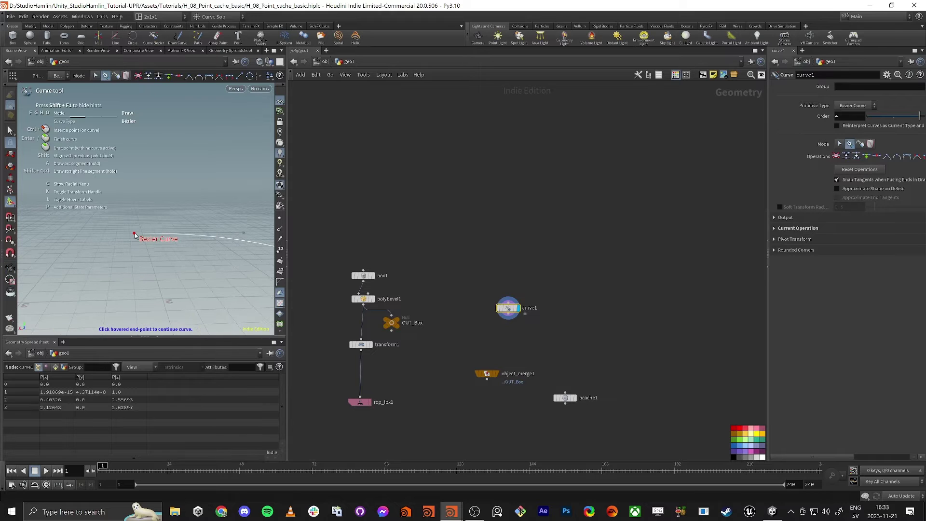
{"action": "middle_click_drag", "start_coordinate": [135, 234], "coordinate": [129, 90]}
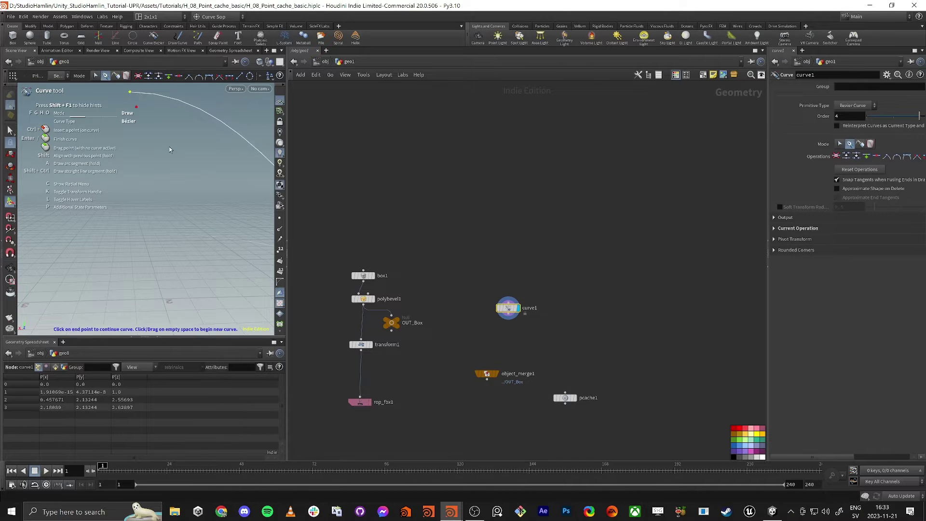
{"action": "scroll", "coordinate": [180, 162], "scroll_direction": "down", "scroll_amount": 6, "text": "alt"}
{"action": "left_click_drag", "start_coordinate": [181, 162], "coordinate": [87, 172], "text": "alt"}
{"action": "middle_click_drag", "start_coordinate": [136, 169], "coordinate": [151, 238], "text": "alt"}
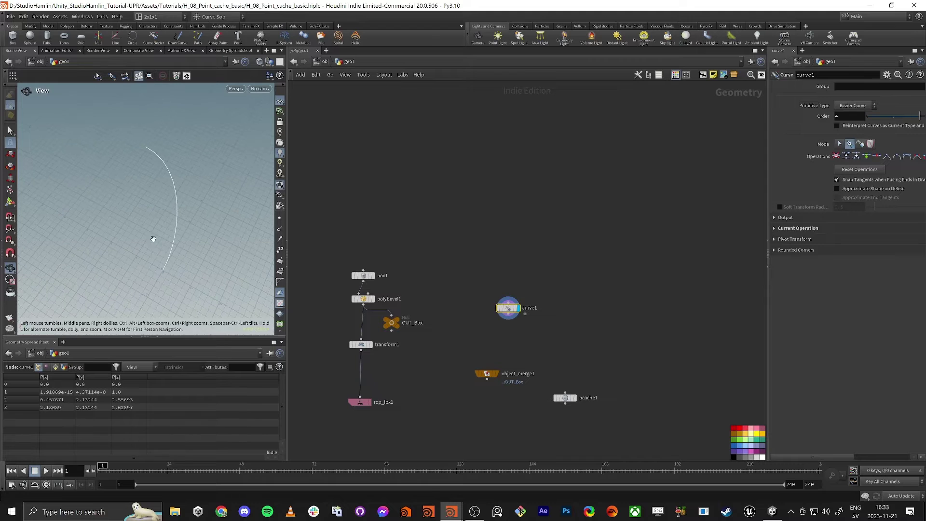
{"action": "left_click_drag", "start_coordinate": [151, 237], "coordinate": [134, 235], "text": "alt"}
{"action": "left_click_drag", "start_coordinate": [511, 310], "coordinate": [508, 194]}
{"action": "scroll", "coordinate": [507, 198], "scroll_direction": "up", "scroll_amount": 2}
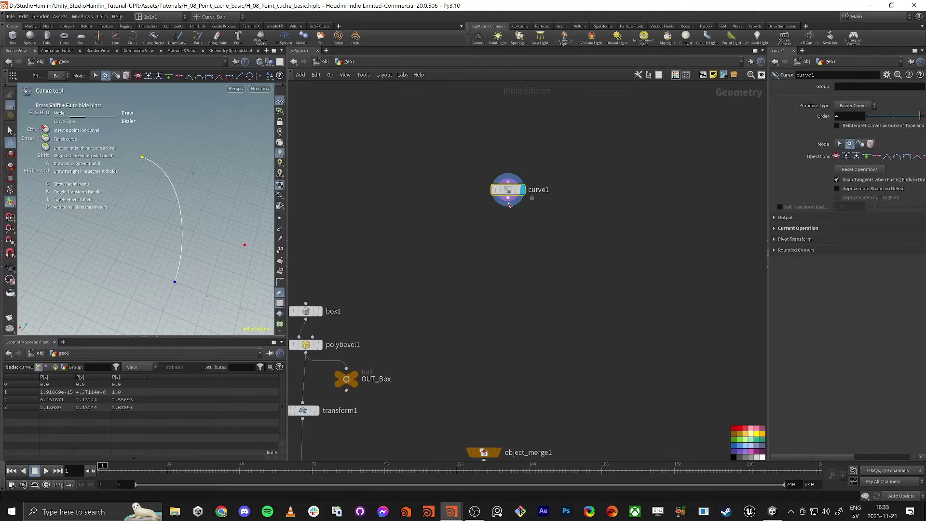
Step: Add a Resample node fed by curve1, place it below that node and turn on its display
{"action": "left_click", "coordinate": [508, 199]}
{"action": "key", "text": "Tab"}
{"action": "type", "text": "resam"}
{"action": "key", "text": "Return"}
{"action": "key", "text": "Return"}
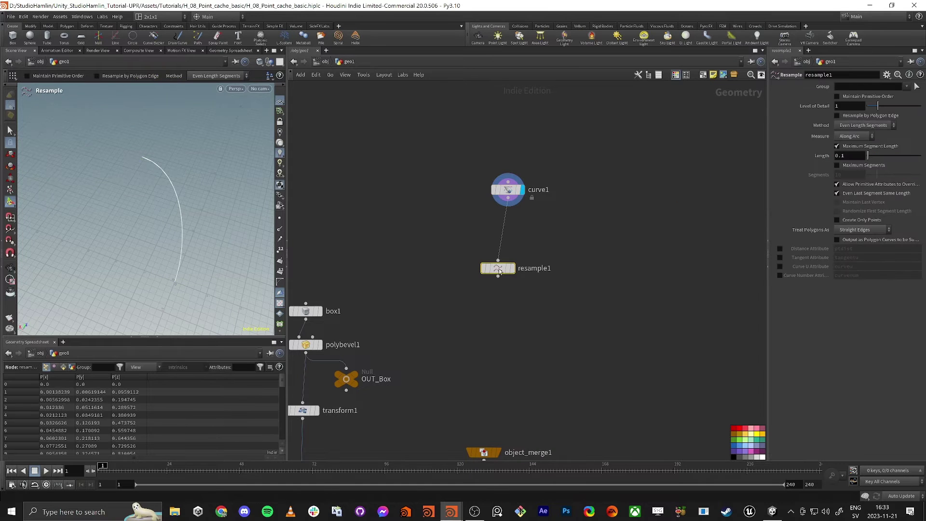
{"action": "left_click", "coordinate": [514, 270]}
{"action": "left_click_drag", "start_coordinate": [500, 269], "coordinate": [521, 253]}
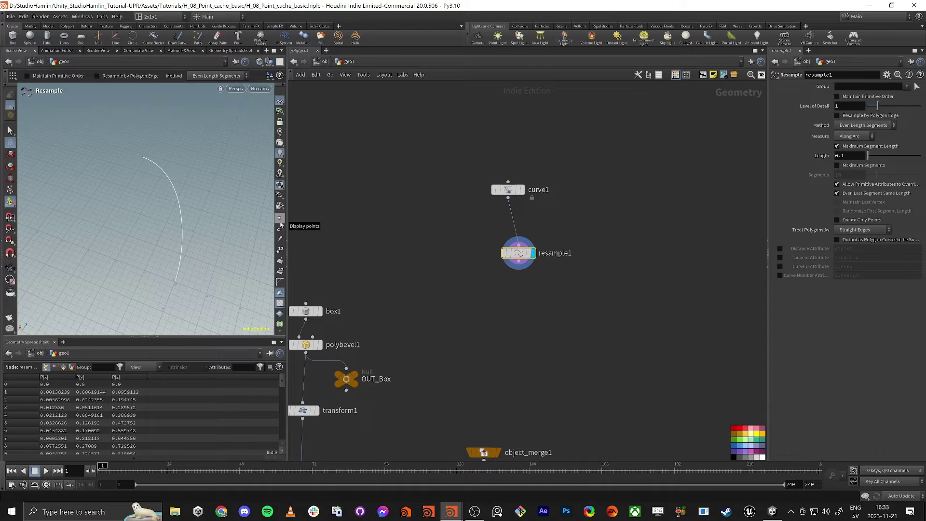
Step: Show points in the viewport and set resample1's maximum segment length to 0.54
{"action": "left_click", "coordinate": [280, 219]}
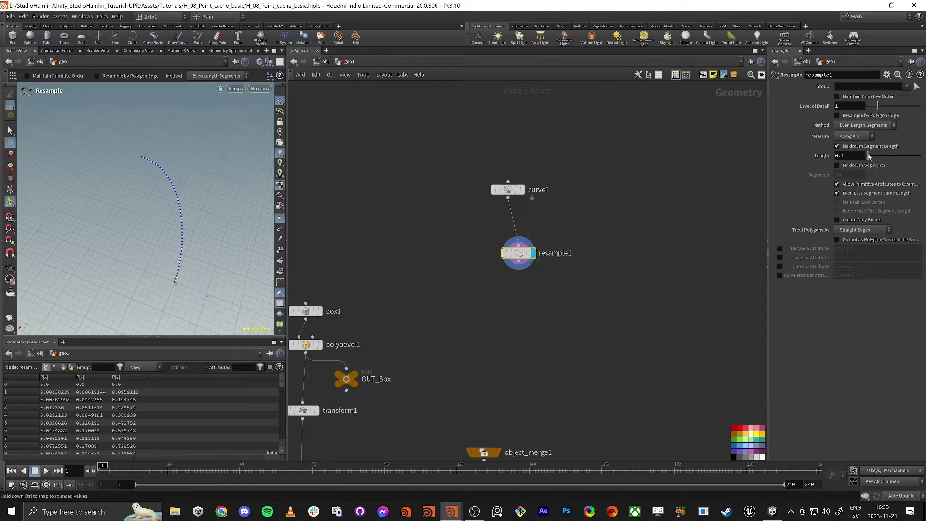
{"action": "left_click_drag", "start_coordinate": [869, 155], "coordinate": [875, 156]}
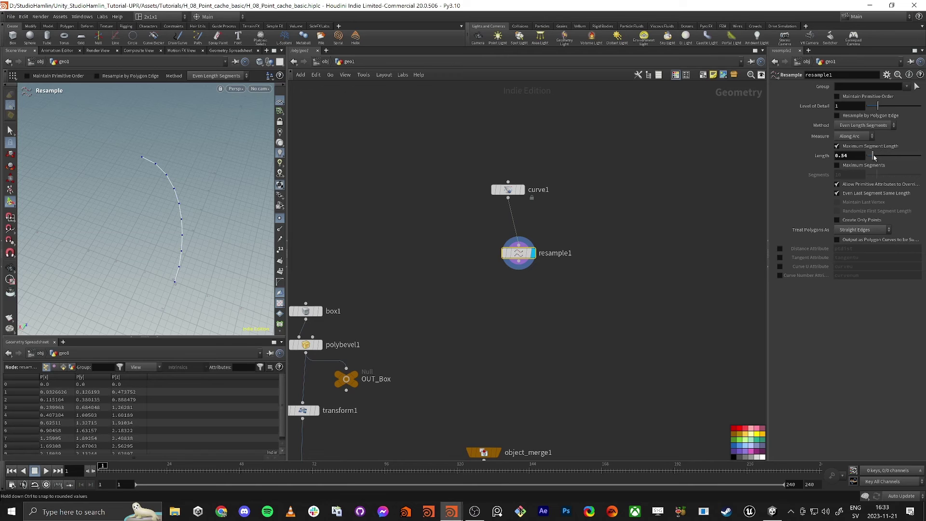
{"action": "middle_click_drag", "start_coordinate": [555, 320], "coordinate": [563, 255]}
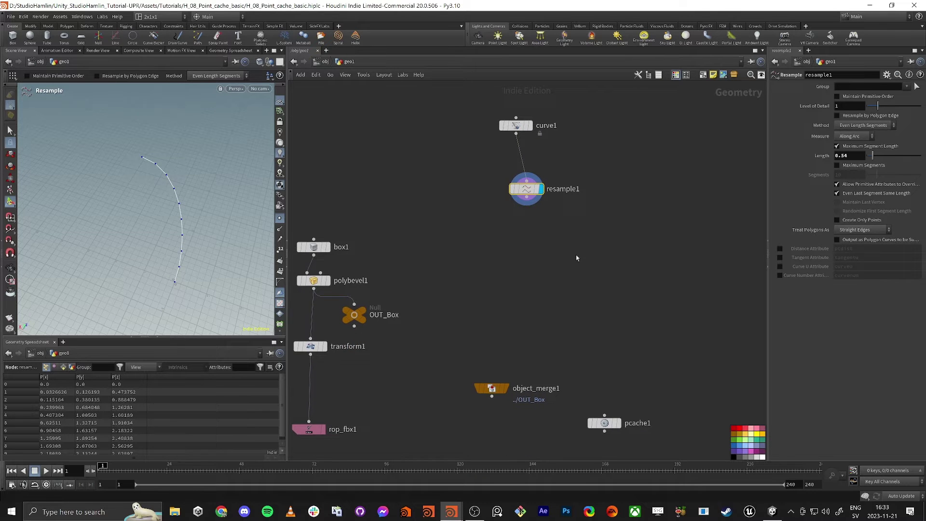
Step: Add a Sweep node fed by resample1, place it below that node and turn on its display
{"action": "left_click", "coordinate": [527, 197]}
{"action": "key", "text": "Tab"}
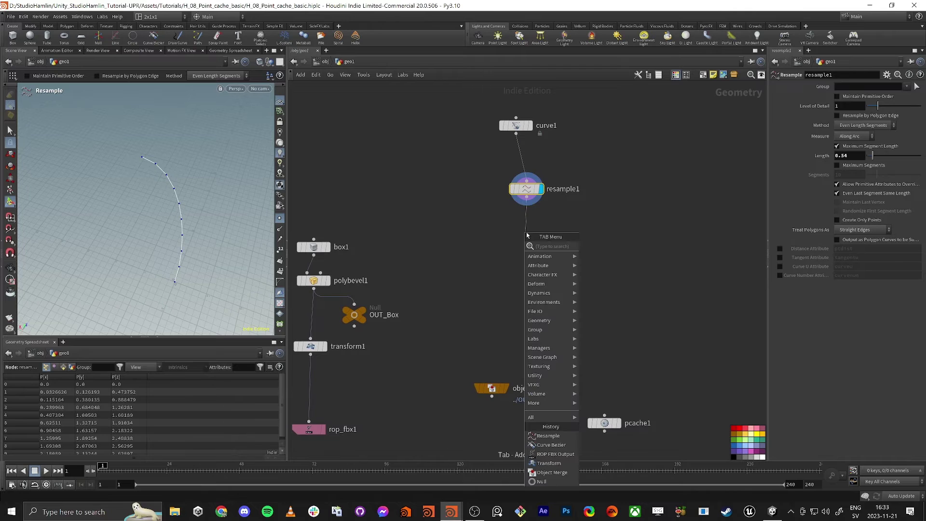
{"action": "type", "text": "null"}
{"action": "key", "text": "Return"}
{"action": "left_click", "coordinate": [527, 233]}
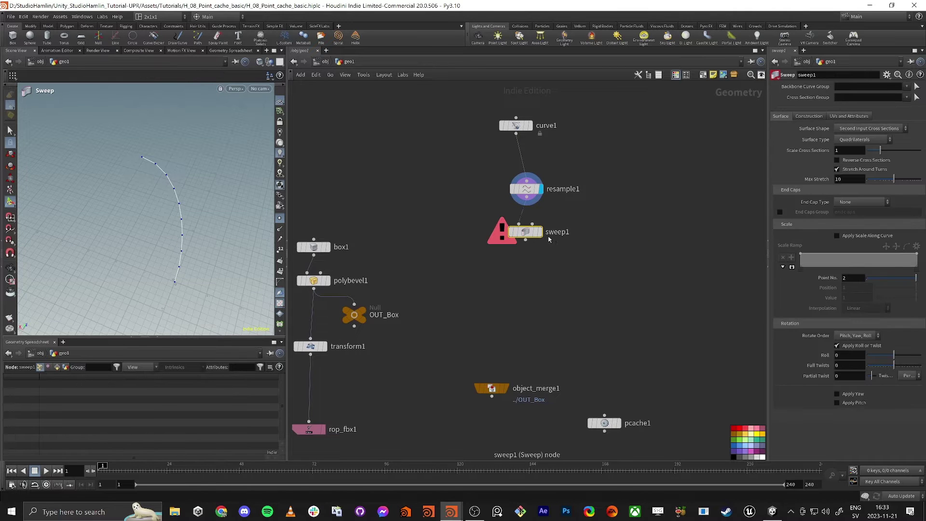
{"action": "left_click", "coordinate": [543, 215]}
{"action": "left_click_drag", "start_coordinate": [531, 235], "coordinate": [531, 258]}
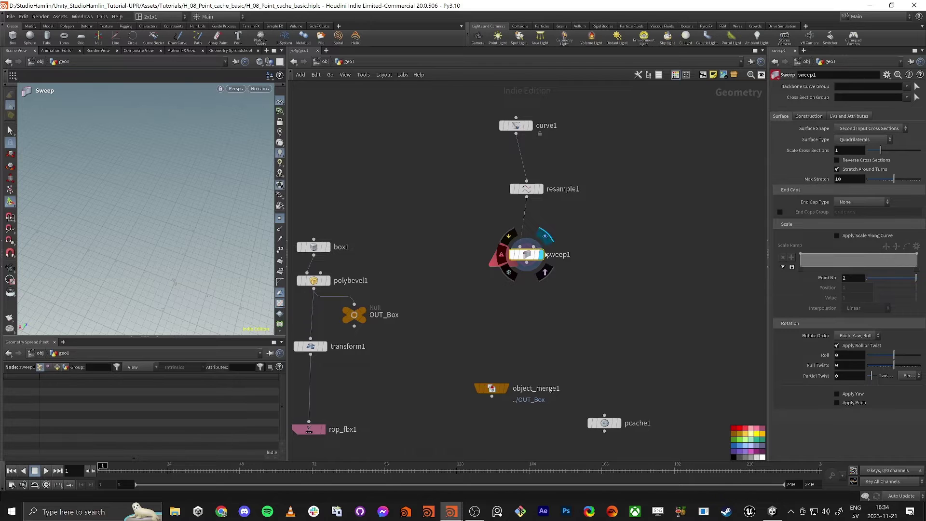
Step: Set the surface shape of sweep1 to Ribbon and check the resulting strip in the viewport
{"action": "left_click", "coordinate": [885, 133]}
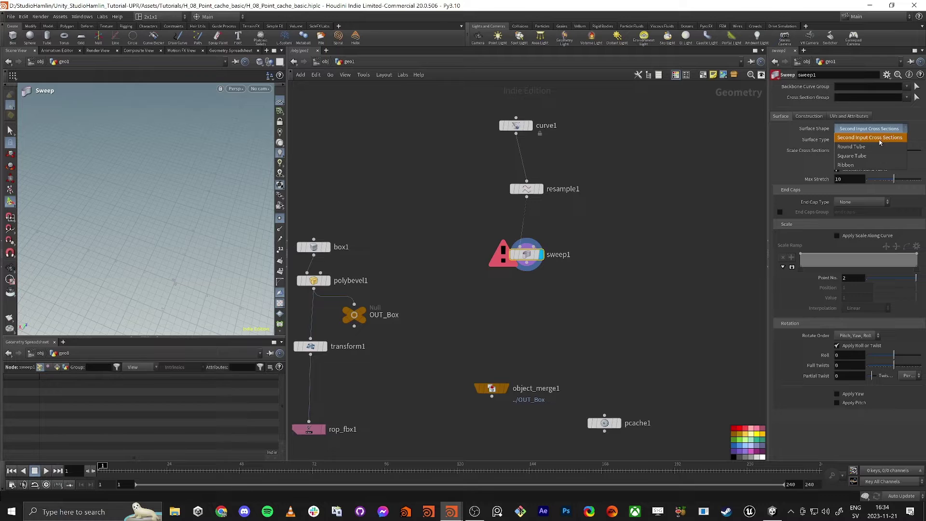
{"action": "left_click", "coordinate": [850, 166]}
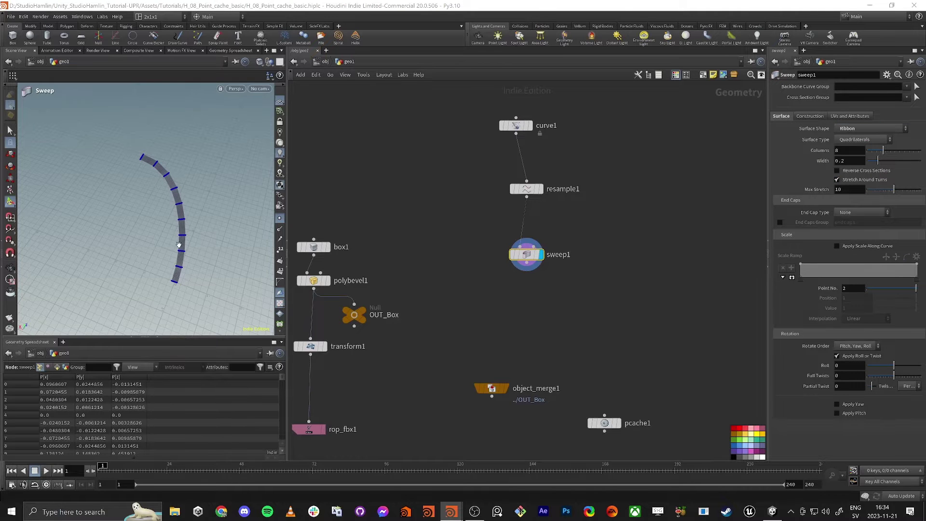
{"action": "left_click_drag", "start_coordinate": [177, 245], "coordinate": [137, 208], "text": "alt"}
{"action": "right_click_drag", "start_coordinate": [137, 209], "coordinate": [196, 224], "text": "alt"}
{"action": "middle_click_drag", "start_coordinate": [196, 225], "coordinate": [211, 211], "text": "alt"}
{"action": "right_click_drag", "start_coordinate": [211, 211], "coordinate": [192, 215], "text": "alt"}
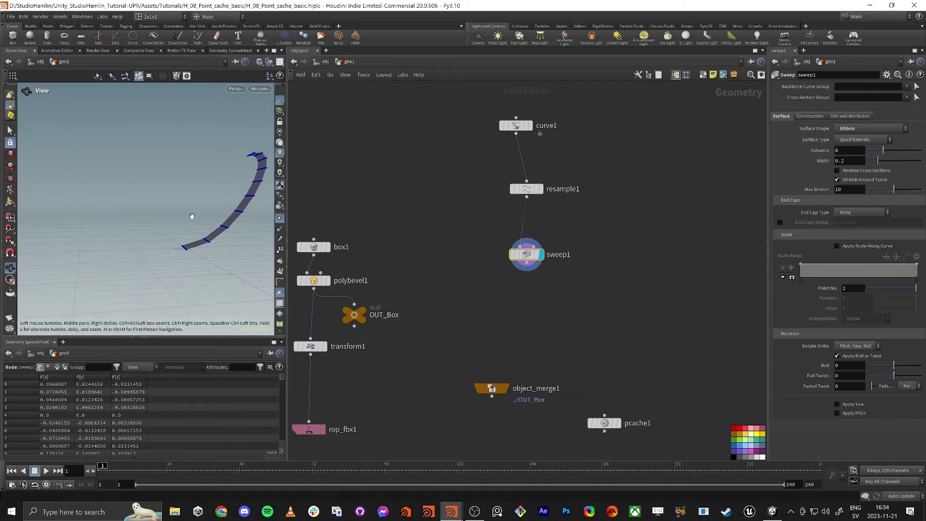
{"action": "middle_click_drag", "start_coordinate": [192, 215], "coordinate": [143, 244], "text": "alt"}
{"action": "left_click_drag", "start_coordinate": [143, 244], "coordinate": [164, 248], "text": "alt"}
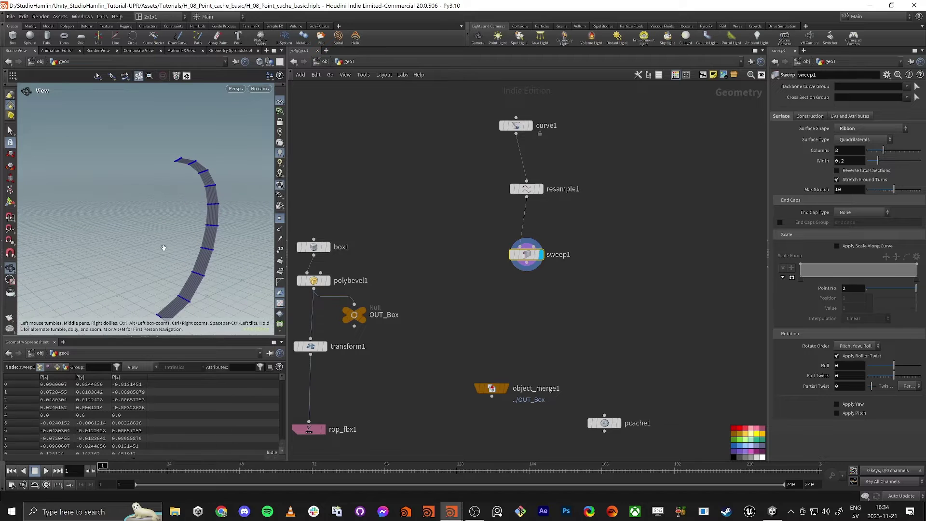
Step: Widen the parameter area and set the sweep ribbon's width to 1
{"action": "left_click_drag", "start_coordinate": [768, 167], "coordinate": [716, 168]}
{"action": "double_click", "coordinate": [787, 161]}
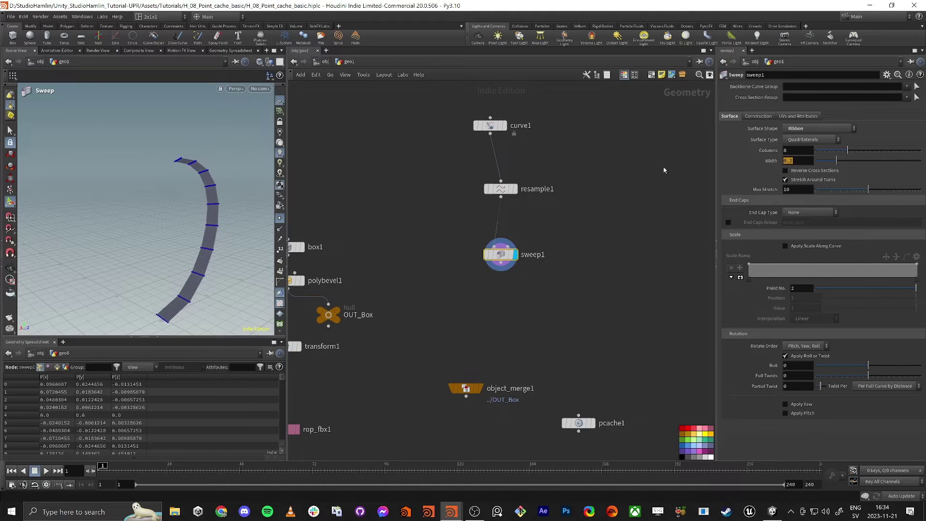
{"action": "type", "text": "2"}
{"action": "key", "text": "Tab"}
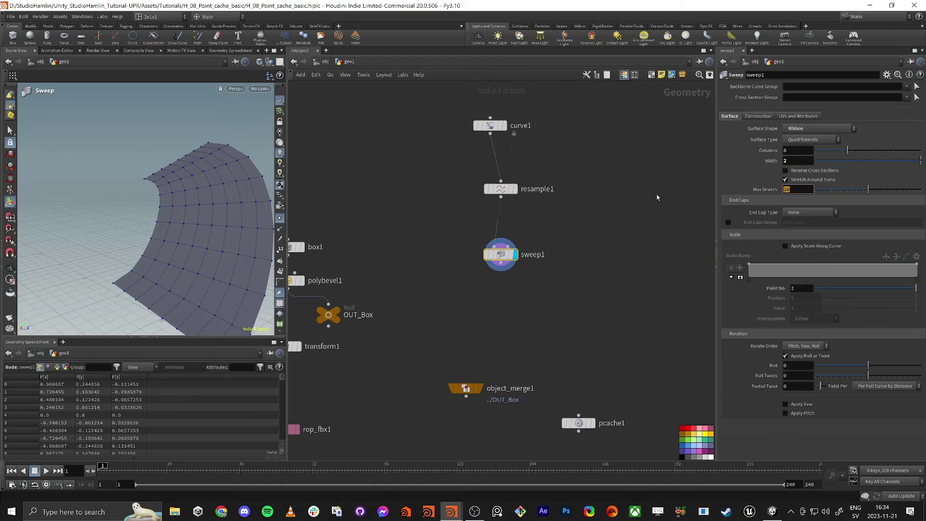
{"action": "left_click_drag", "start_coordinate": [800, 162], "coordinate": [681, 171]}
{"action": "type", "text": "1"}
{"action": "key", "text": "Tab"}
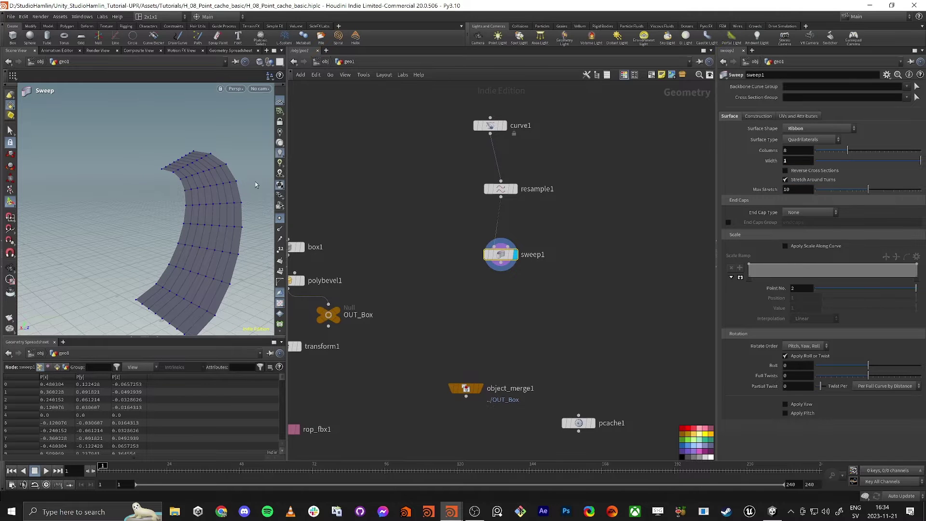
Step: Reduce the sweep ribbon's columns to 2 and inspect its orientation along the curve
{"action": "left_click_drag", "start_coordinate": [257, 184], "coordinate": [258, 207], "text": "alt"}
{"action": "middle_click_drag", "start_coordinate": [258, 207], "coordinate": [200, 191], "text": "alt"}
{"action": "left_click_drag", "start_coordinate": [201, 190], "coordinate": [231, 188], "text": "alt"}
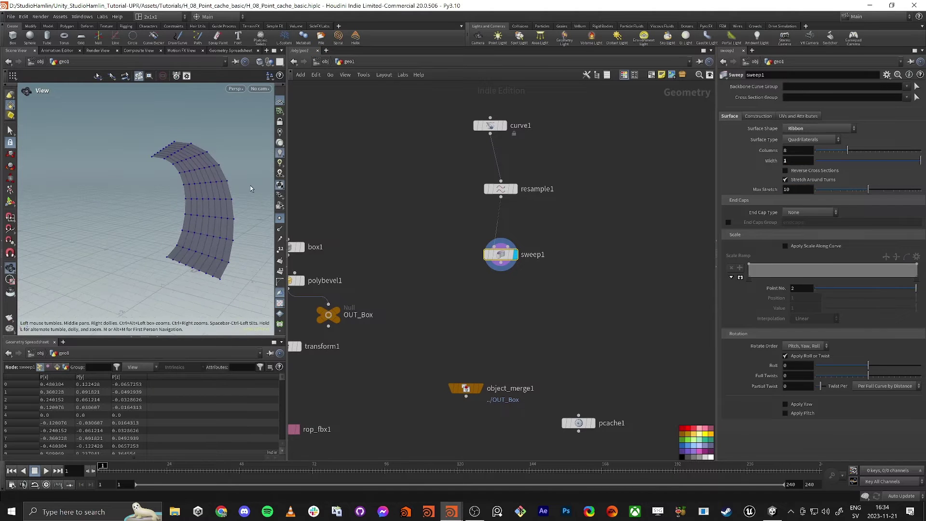
{"action": "left_click_drag", "start_coordinate": [848, 151], "coordinate": [821, 152]}
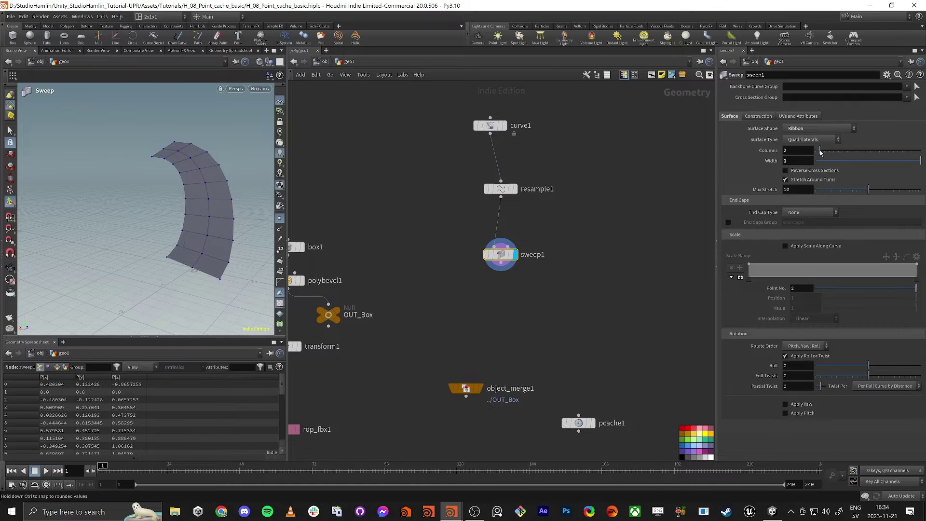
{"action": "left_click_drag", "start_coordinate": [227, 172], "coordinate": [180, 236], "text": "alt"}
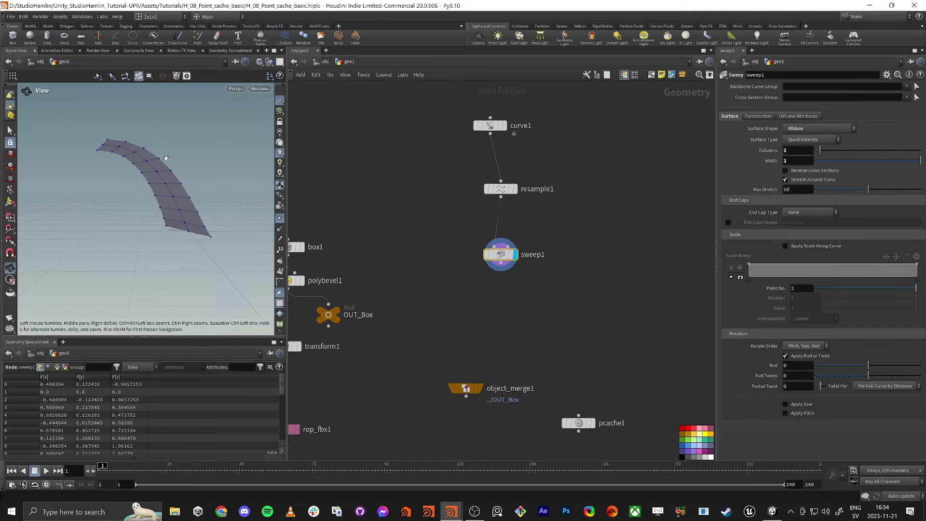
{"action": "left_click_drag", "start_coordinate": [165, 160], "coordinate": [108, 161], "text": "alt"}
{"action": "middle_click_drag", "start_coordinate": [251, 144], "coordinate": [163, 168], "text": "alt"}
{"action": "left_click_drag", "start_coordinate": [163, 169], "coordinate": [189, 156], "text": "alt"}
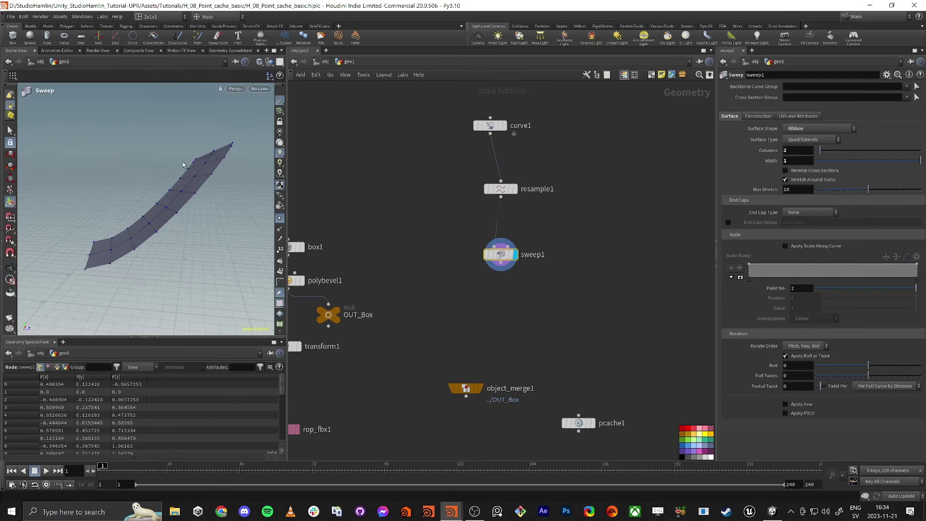
{"action": "left_click_drag", "start_coordinate": [149, 209], "coordinate": [203, 206], "text": "alt"}
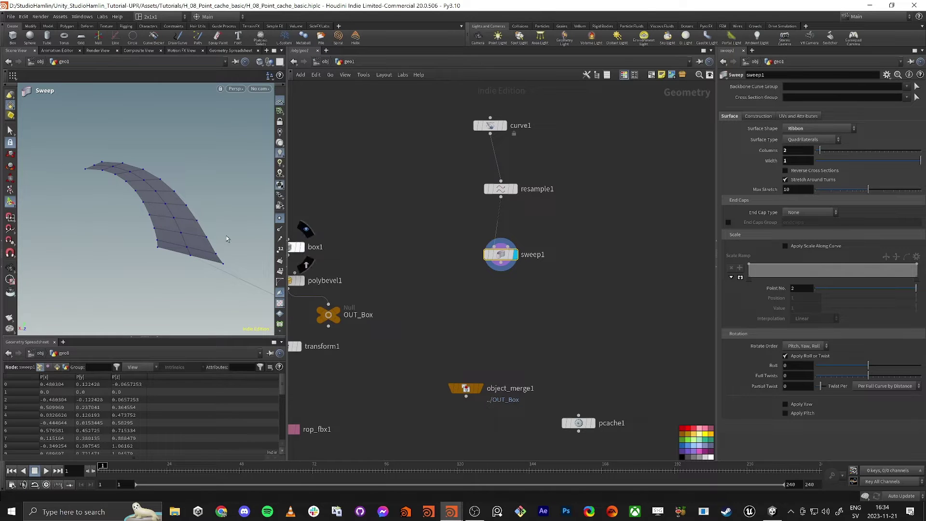
Step: Insert an Attribute Wrangle between resample1 and sweep1 and name it set_up_for_swee
{"action": "left_click_drag", "start_coordinate": [500, 255], "coordinate": [503, 282]}
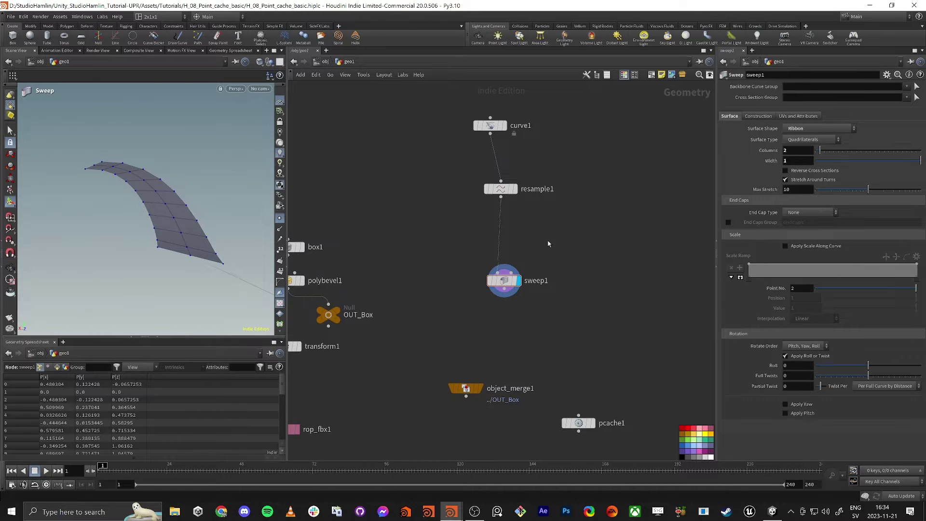
{"action": "key", "text": "Tab"}
{"action": "type", "text": "wra"}
{"action": "key", "text": "Return"}
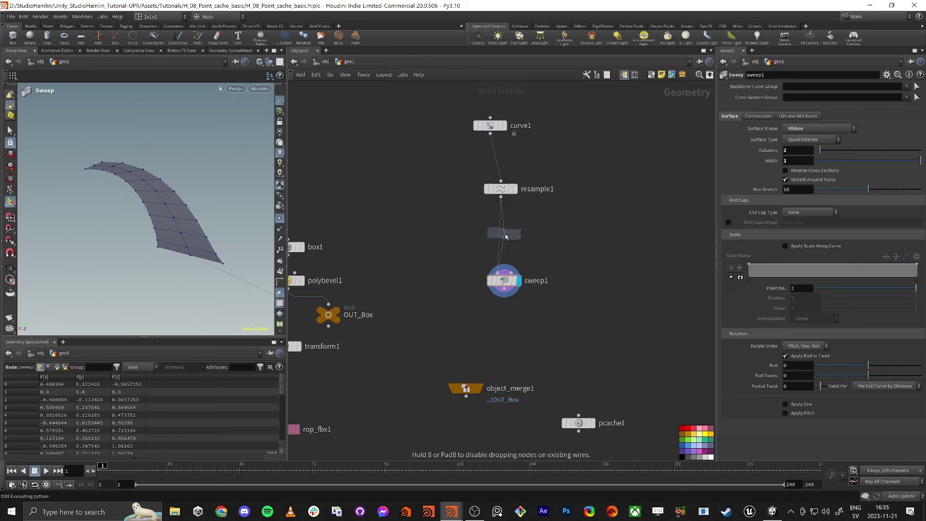
{"action": "left_click", "coordinate": [506, 236]}
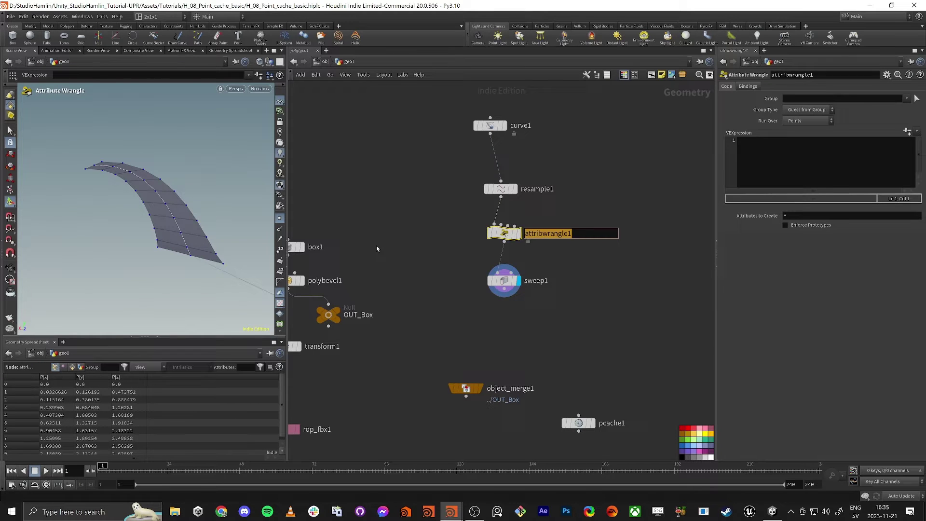
{"action": "type", "text": "set_up_for_swee"}
{"action": "key", "text": "Return"}
Step: Write and apply the wrangle expression v@up = set(0,1,0); for the curve points
{"action": "left_click", "coordinate": [831, 164]}
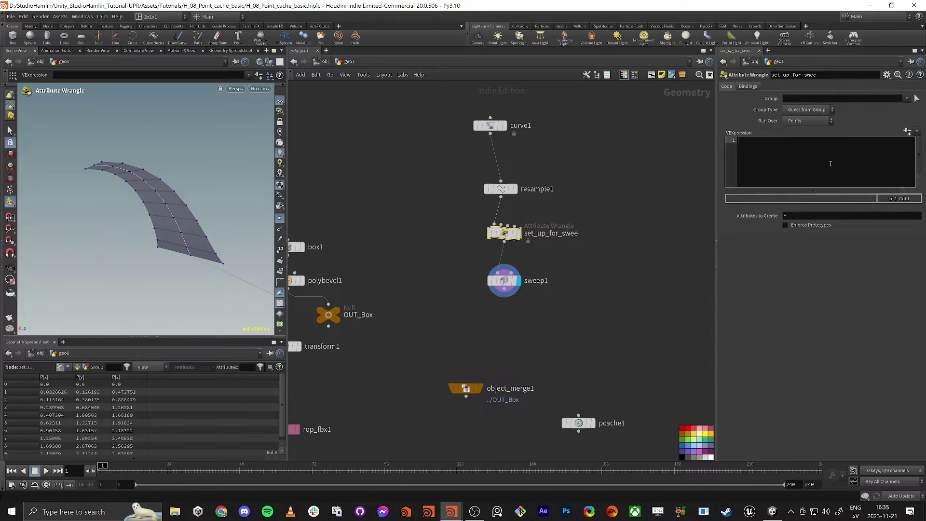
{"action": "type", "text": "v@up"}
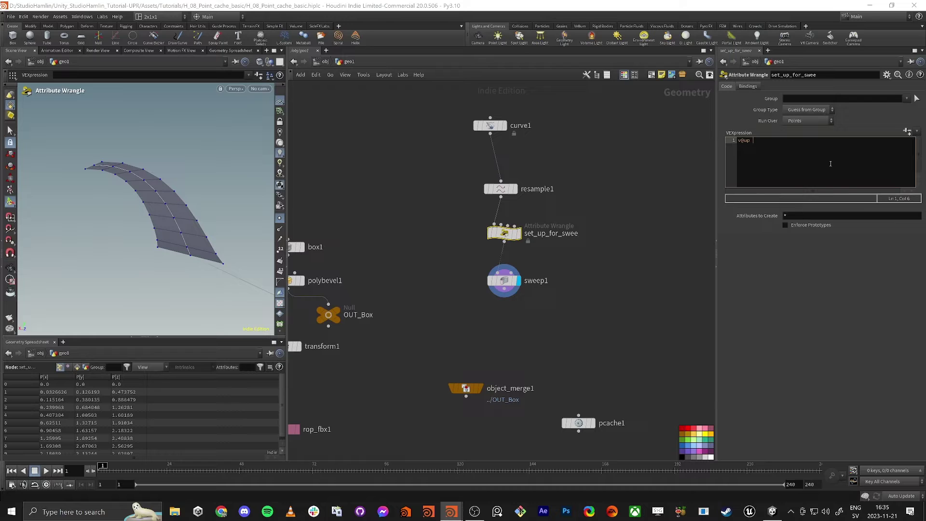
{"action": "type", "text": "= set"}
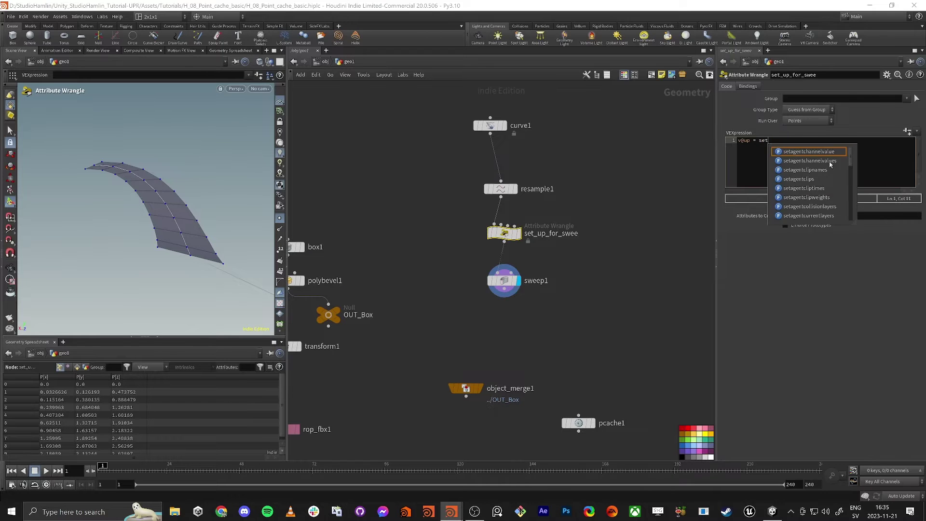
{"action": "type", "text": "();0,1,0);"}
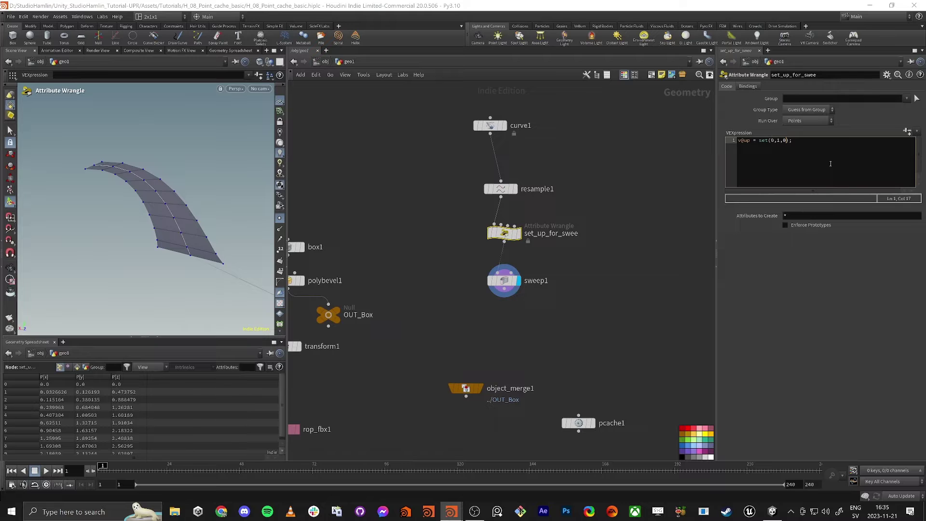
{"action": "key", "text": "ctrl+Return"}
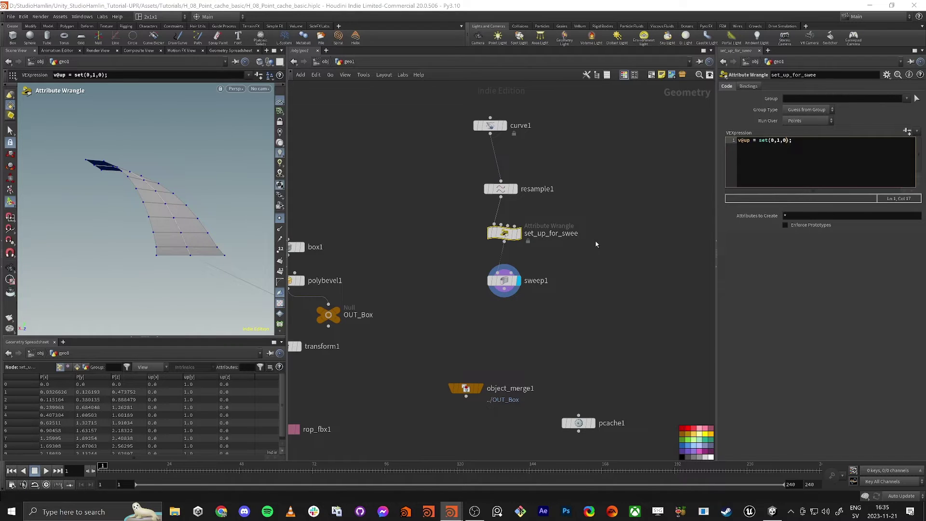
Step: Correct the wrangle node's name to set_up_for_sweep
{"action": "double_click", "coordinate": [578, 234]}
{"action": "type", "text": "p"}
{"action": "key", "text": "Return"}
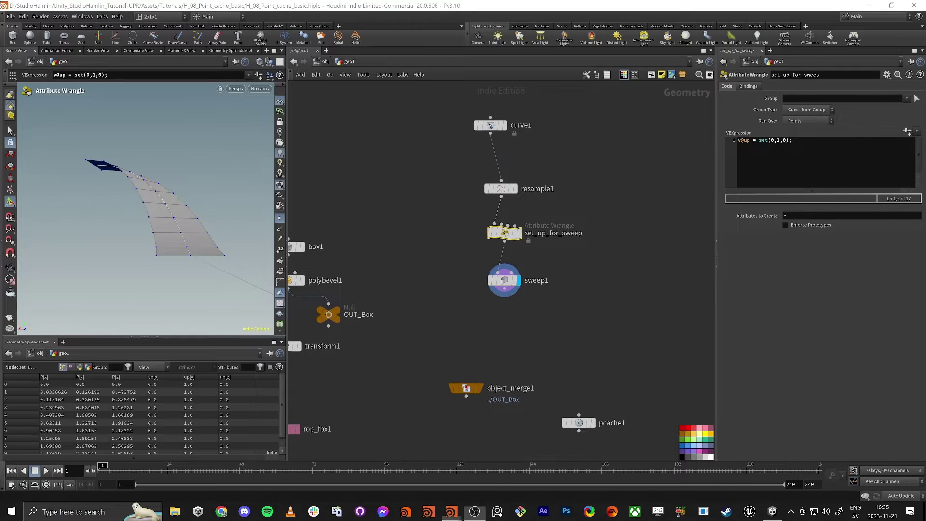
Step: Bypass the set_up_for_sweep wrangle and turn on point normals in the viewport to inspect the ribbon's orientation
{"action": "left_click", "coordinate": [487, 216]}
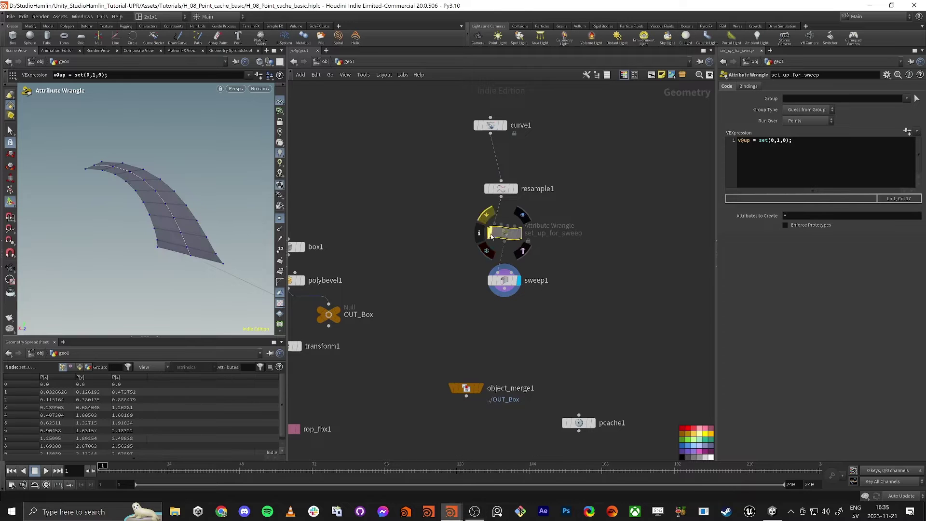
{"action": "mouse_move", "coordinate": [205, 203]}
{"action": "left_mouse_down", "text": "alt"}
{"action": "mouse_move", "coordinate": [173, 216]}
{"action": "mouse_move", "coordinate": [205, 193]}
{"action": "mouse_move", "coordinate": [169, 227]}
{"action": "mouse_move", "coordinate": [132, 199]}
{"action": "mouse_move", "coordinate": [138, 193]}
{"action": "mouse_move", "coordinate": [123, 228]}
{"action": "mouse_move", "coordinate": [199, 230]}
{"action": "mouse_move", "coordinate": [220, 268]}
{"action": "mouse_move", "coordinate": [229, 223]}
{"action": "mouse_move", "coordinate": [230, 255]}
{"action": "mouse_move", "coordinate": [224, 236]}
{"action": "left_mouse_up", "text": "alt"}
{"action": "left_click", "coordinate": [279, 230]}
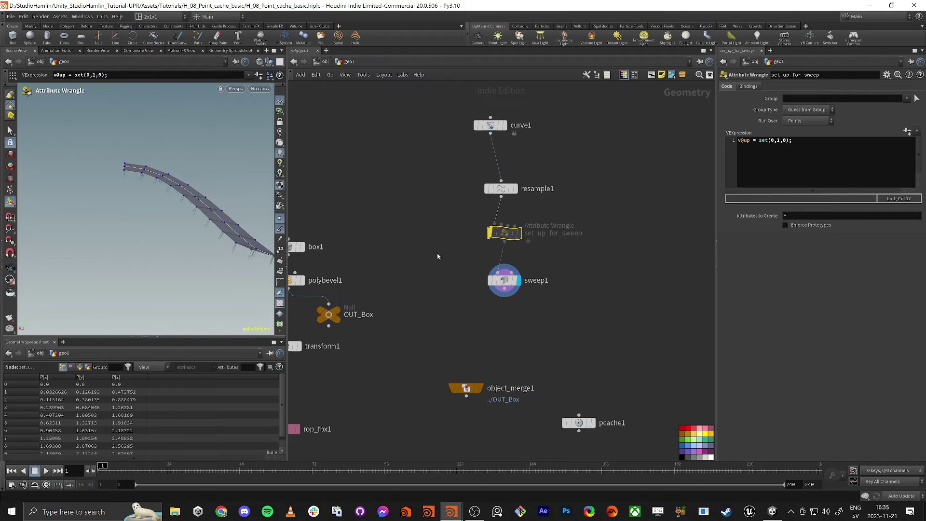
{"action": "middle_click_drag", "start_coordinate": [437, 254], "coordinate": [431, 260]}
{"action": "left_click_drag", "start_coordinate": [219, 207], "coordinate": [135, 239], "text": "alt"}
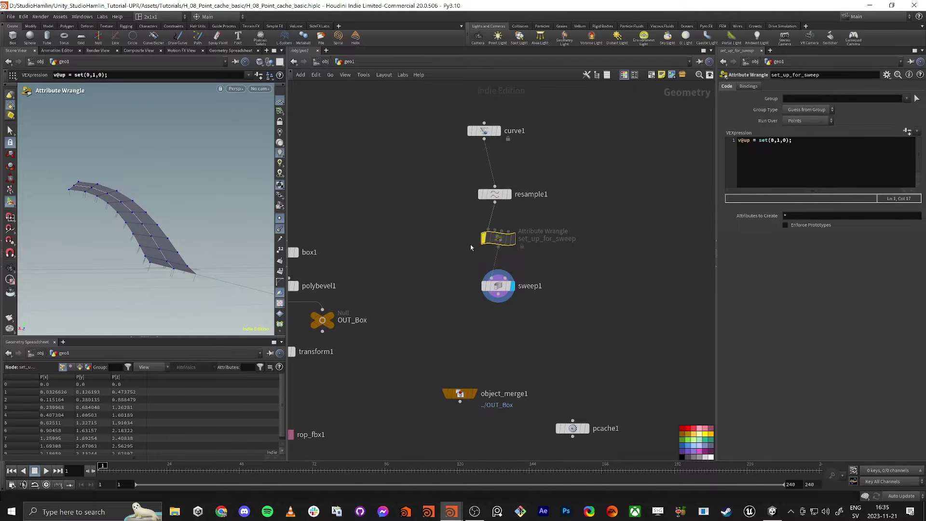
Step: Re-enable the set_up_for_sweep wrangle and inspect the ribbon's normals from several angles
{"action": "left_click", "coordinate": [484, 238]}
{"action": "middle_click_drag", "start_coordinate": [385, 249], "coordinate": [385, 248]}
{"action": "left_click_drag", "start_coordinate": [270, 220], "coordinate": [259, 232], "text": "alt"}
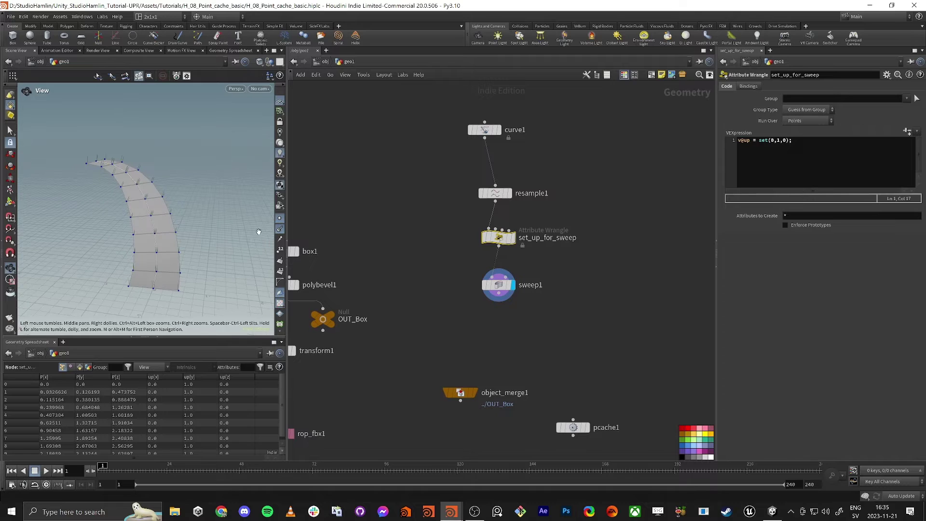
{"action": "left_click_drag", "start_coordinate": [190, 230], "coordinate": [158, 231], "text": "alt"}
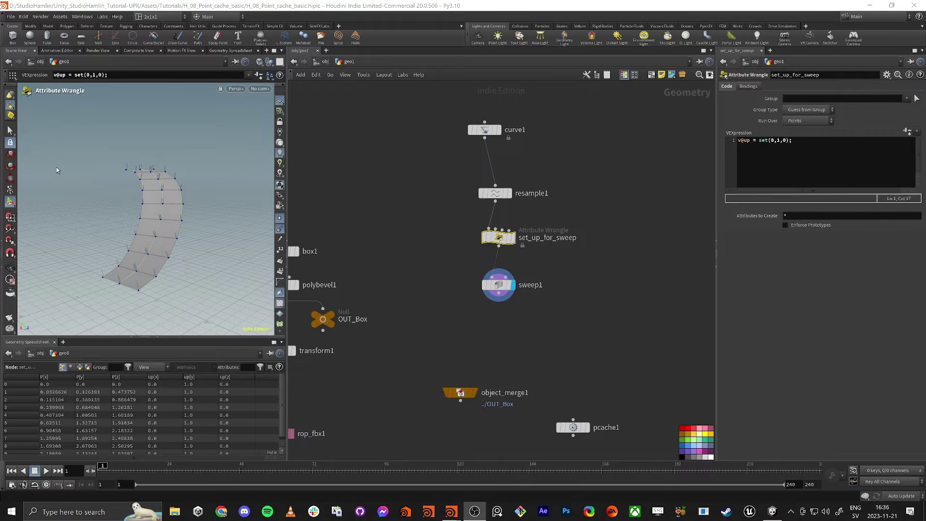
Step: Align curve1, resample1, set_up_for_sweep and sweep1 in an evenly spaced vertical column
{"action": "left_click_drag", "start_coordinate": [137, 182], "coordinate": [193, 210], "text": "alt"}
{"action": "key", "text": "a"}
{"action": "left_click_drag", "start_coordinate": [502, 288], "coordinate": [497, 232]}
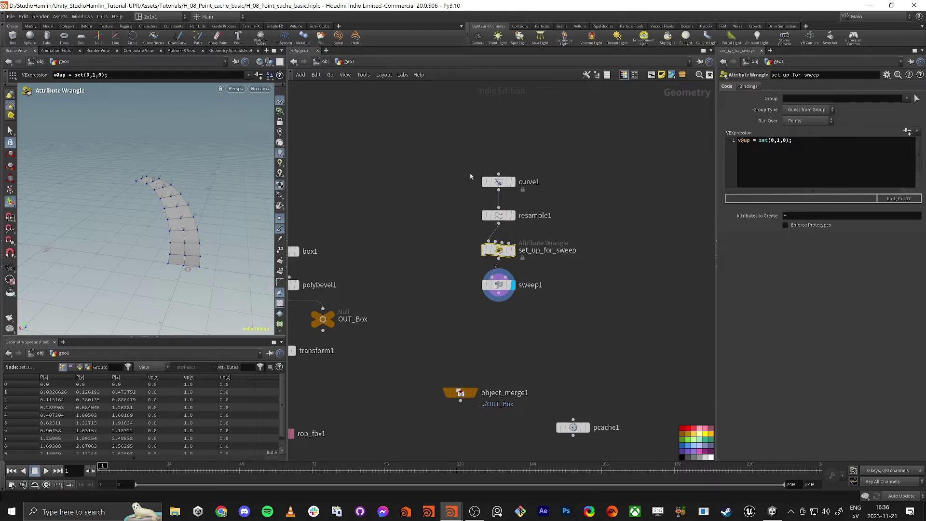
Step: Move the column of curve1, resample1, set_up_for_sweep and sweep1 higher up in the network
{"action": "left_click_drag", "start_coordinate": [449, 137], "coordinate": [544, 334]}
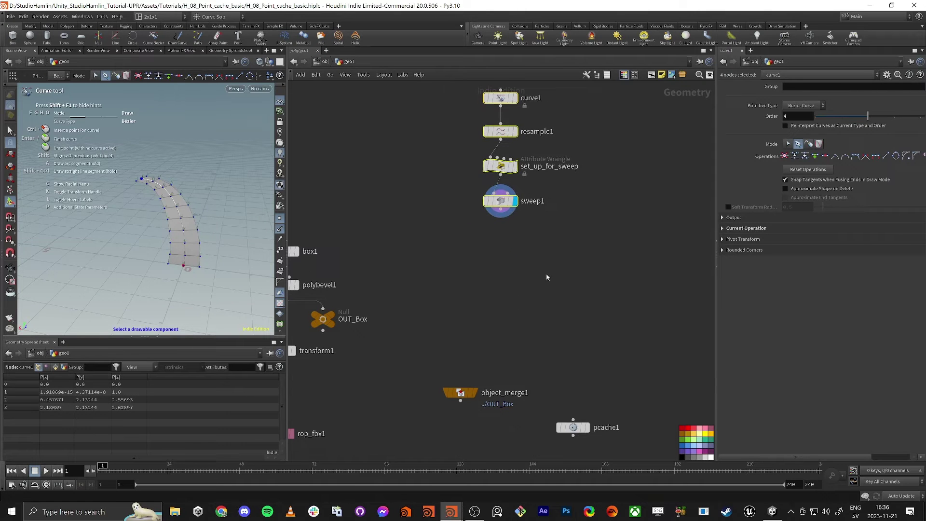
{"action": "key", "text": "f"}
{"action": "left_click", "coordinate": [537, 290]}
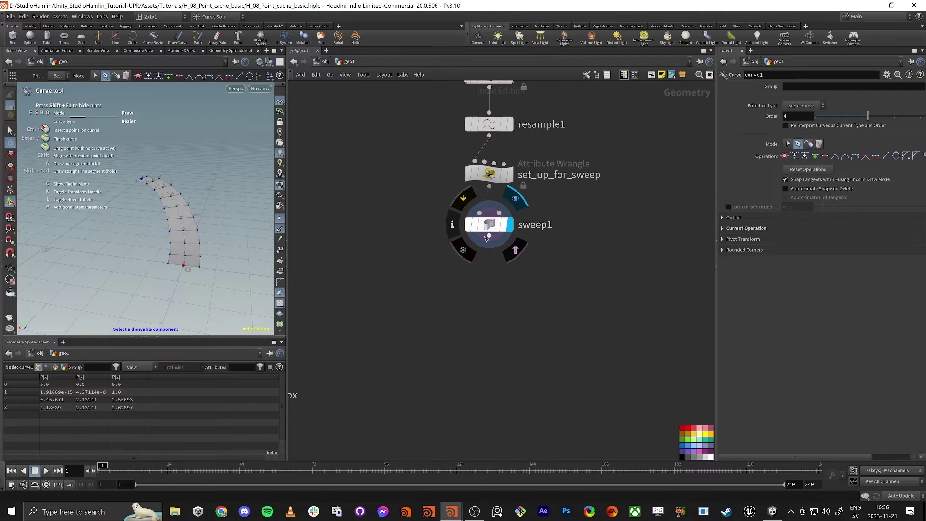
Step: Add a Scatter node fed by sweep1 and display its points
{"action": "left_click", "coordinate": [490, 236]}
{"action": "key", "text": "Tab"}
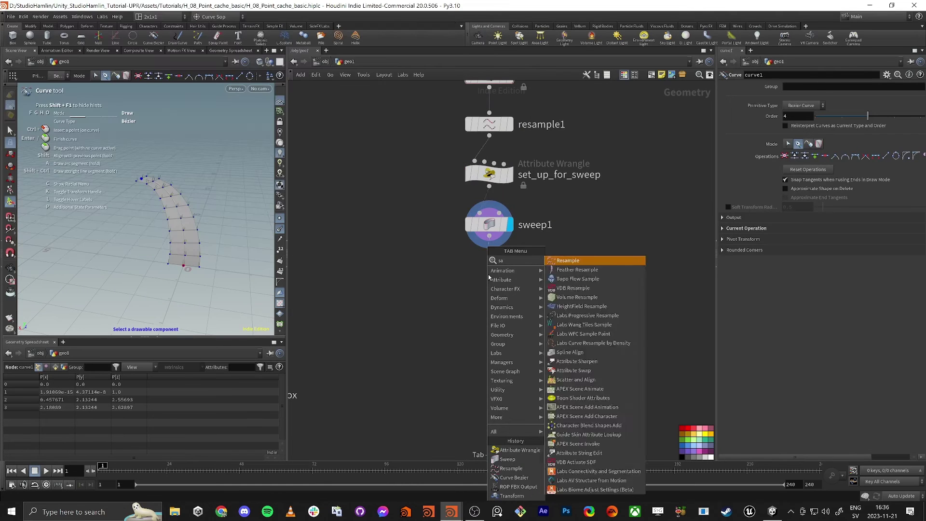
{"action": "type", "text": "scat"}
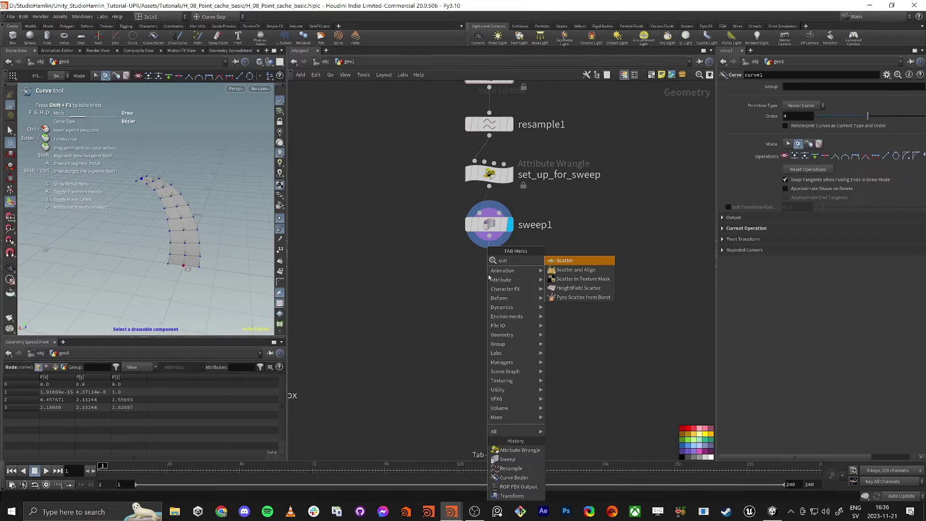
{"action": "key", "text": "Return"}
{"action": "left_click", "coordinate": [489, 275]}
{"action": "left_click", "coordinate": [510, 277]}
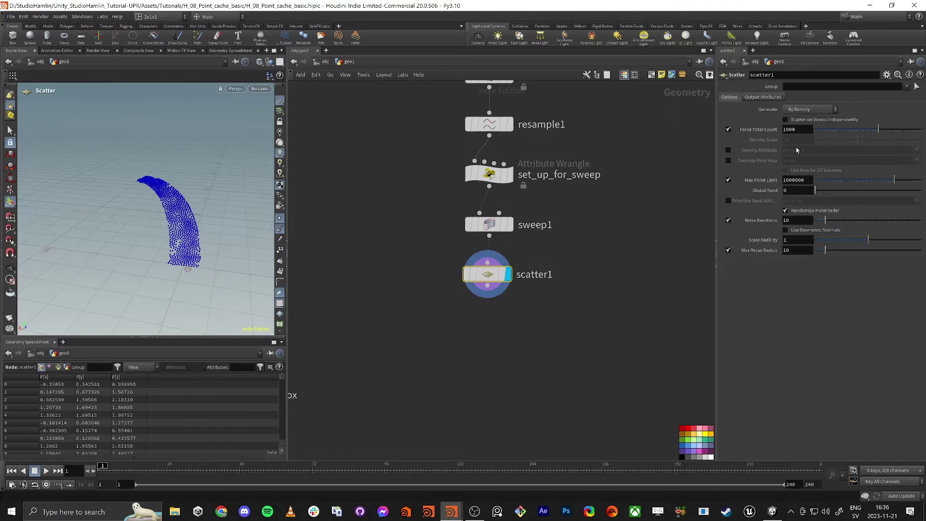
Step: Set the Force Total Count of scatter1 to 100
{"action": "left_click_drag", "start_coordinate": [878, 130], "coordinate": [856, 130]}
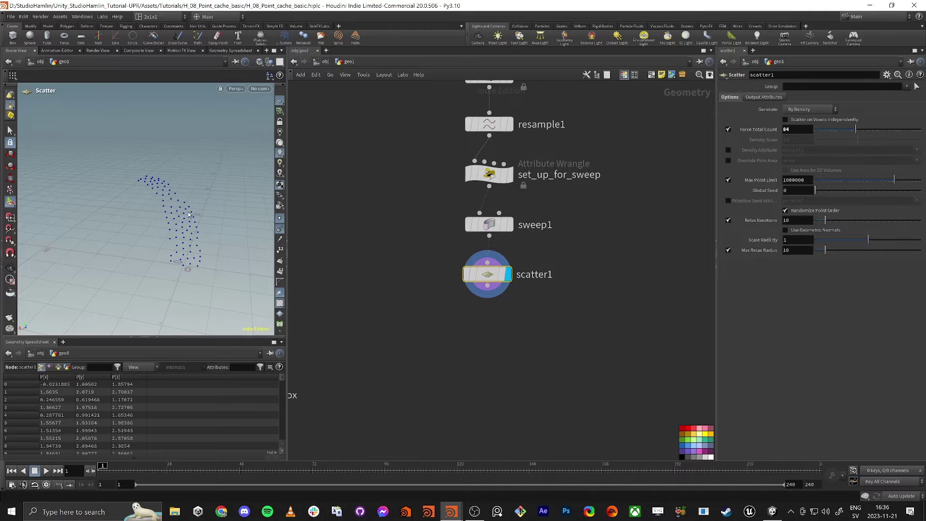
{"action": "left_click_drag", "start_coordinate": [794, 129], "coordinate": [732, 137]}
{"action": "type", "text": "10"}
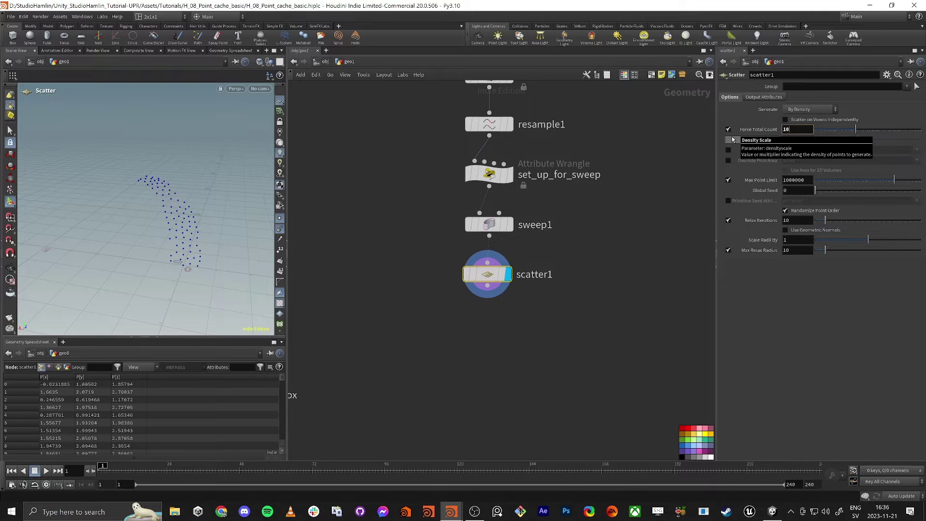
{"action": "type", "text": "0"}
{"action": "key", "text": "Return"}
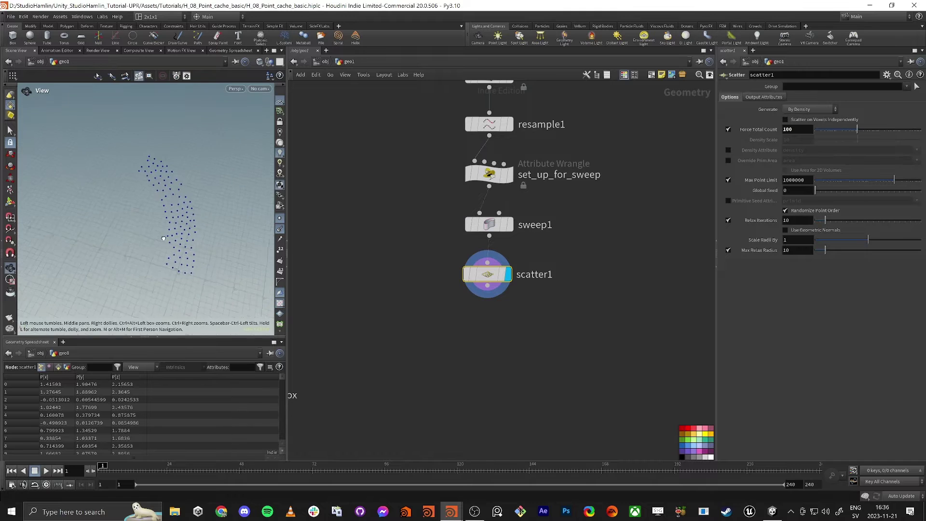
{"action": "scroll", "coordinate": [455, 258], "scroll_direction": "down", "scroll_amount": 3}
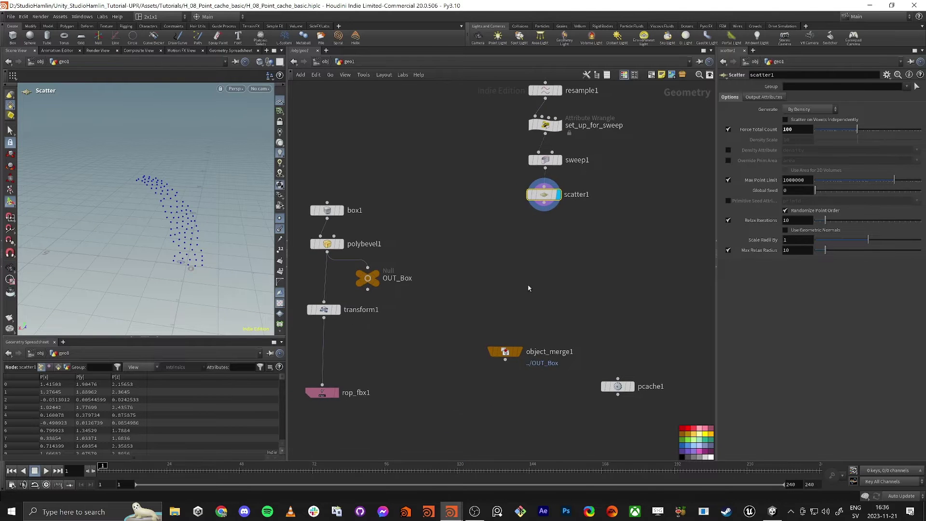
Step: Add a Copy to Points node that copies object_merge1's box geometry onto the points of scatter1
{"action": "key", "text": "Tab"}
{"action": "type", "text": "cop"}
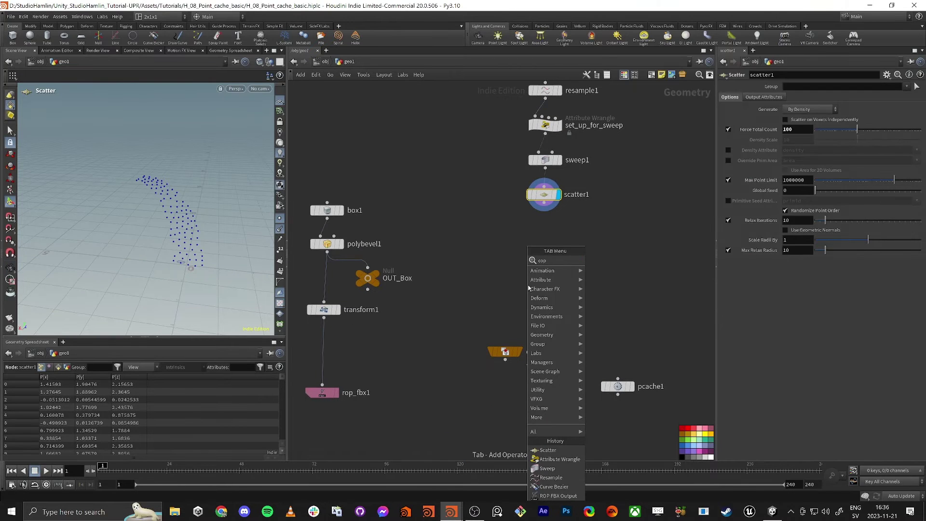
{"action": "type", "text": "ytopo"}
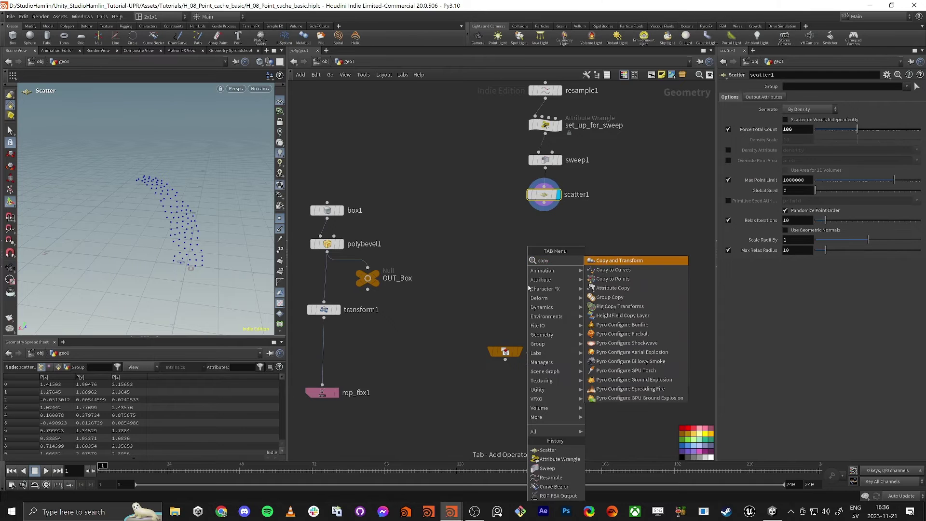
{"action": "key", "text": "Return"}
{"action": "left_click", "coordinate": [532, 284]}
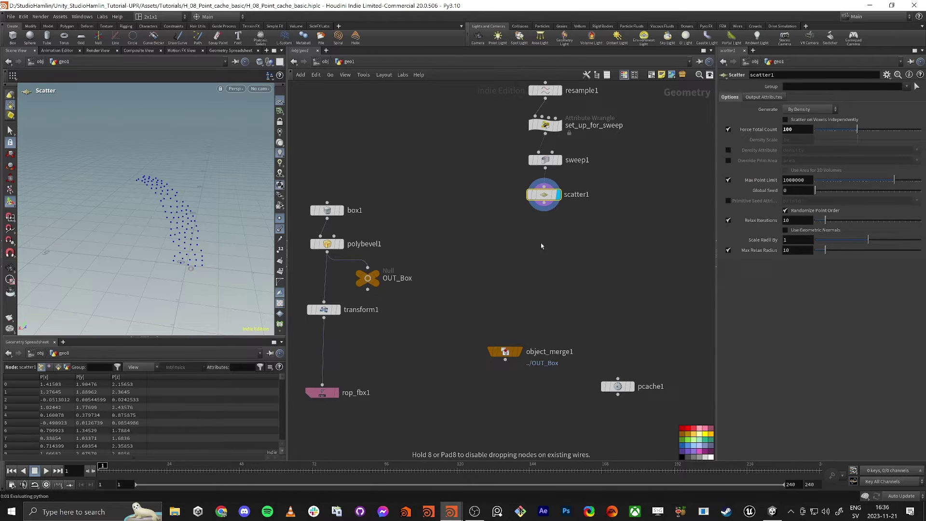
{"action": "left_click_drag", "start_coordinate": [544, 203], "coordinate": [539, 274]}
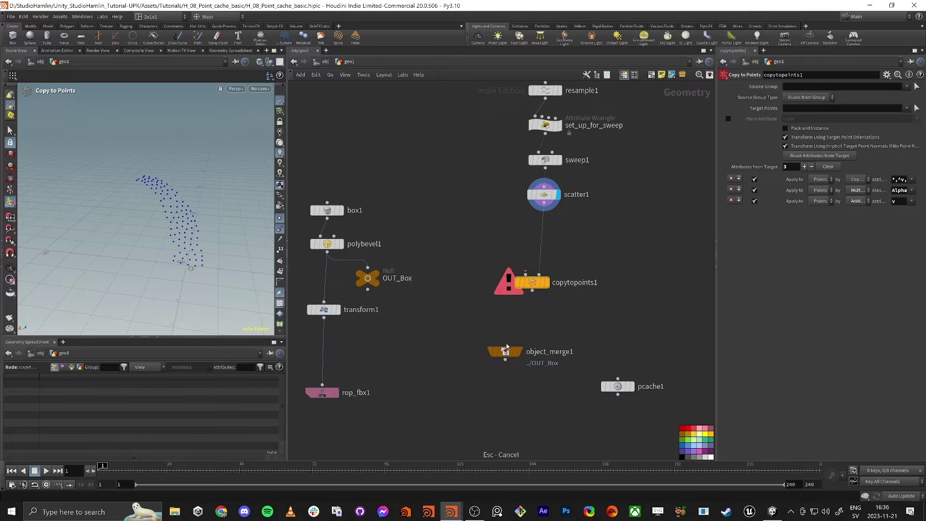
{"action": "left_click_drag", "start_coordinate": [505, 352], "coordinate": [525, 274]}
{"action": "middle_click_drag", "start_coordinate": [474, 316], "coordinate": [493, 330]}
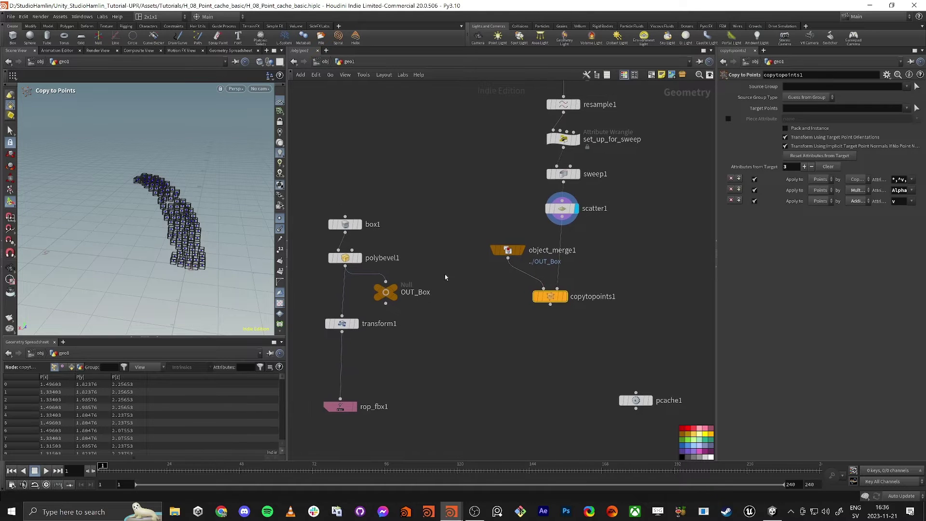
Step: Try wiring polybevel1 directly into copytopoints1, undo that connection, tidy the nearby nodes and display copytopoints1
{"action": "left_click_drag", "start_coordinate": [345, 265], "coordinate": [545, 290]}
{"action": "key", "text": "ctrl+z"}
{"action": "left_click_drag", "start_coordinate": [388, 306], "coordinate": [368, 302]}
{"action": "left_click_drag", "start_coordinate": [508, 264], "coordinate": [514, 278]}
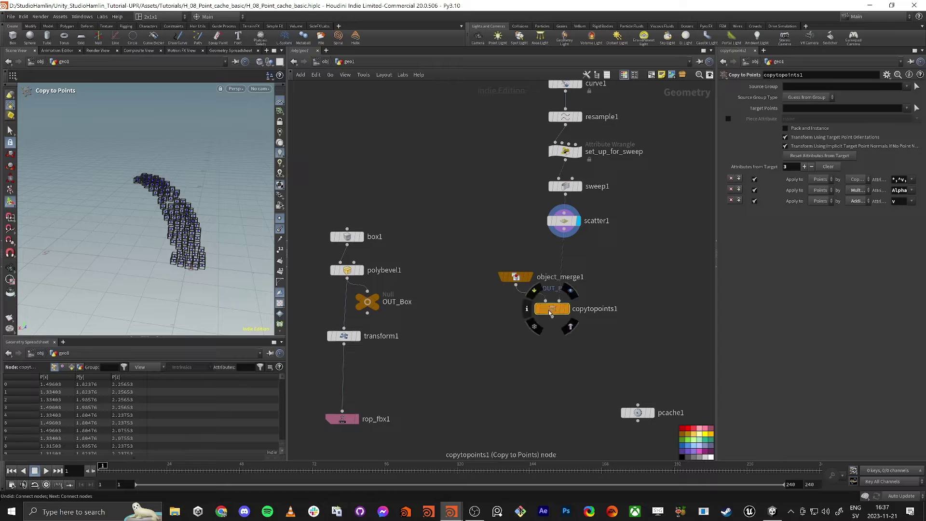
{"action": "left_click_drag", "start_coordinate": [553, 311], "coordinate": [559, 312]}
{"action": "left_click", "coordinate": [573, 309]}
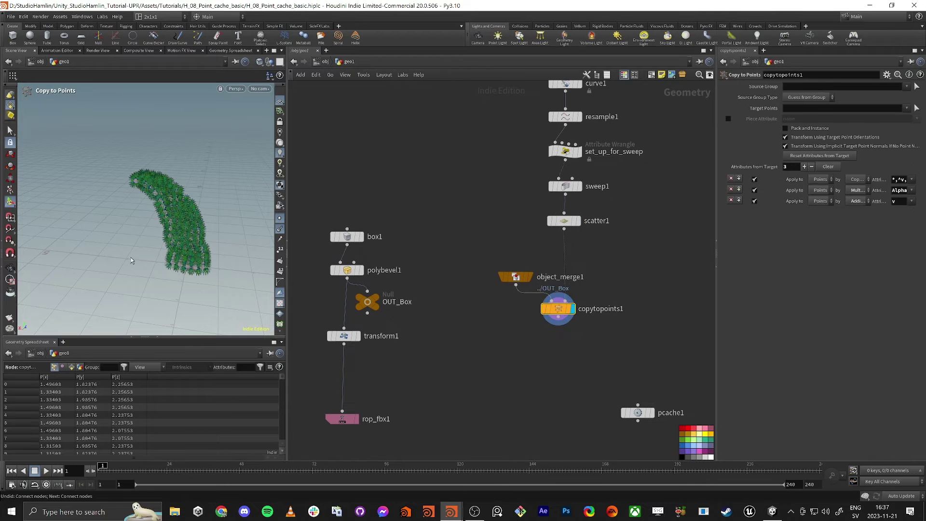
Step: Turn off the point normals in the viewport and inspect the copied boxes along the ribbon from several angles
{"action": "left_click_drag", "start_coordinate": [230, 224], "coordinate": [156, 231], "text": "alt"}
{"action": "left_click", "coordinate": [280, 229]}
{"action": "right_click_drag", "start_coordinate": [156, 231], "coordinate": [209, 211], "text": "alt"}
{"action": "left_click_drag", "start_coordinate": [209, 211], "coordinate": [160, 226], "text": "alt"}
{"action": "middle_click_drag", "start_coordinate": [160, 226], "coordinate": [101, 233], "text": "alt"}
{"action": "left_click_drag", "start_coordinate": [101, 233], "coordinate": [132, 214], "text": "alt"}
{"action": "right_click_drag", "start_coordinate": [132, 214], "coordinate": [178, 189], "text": "alt"}
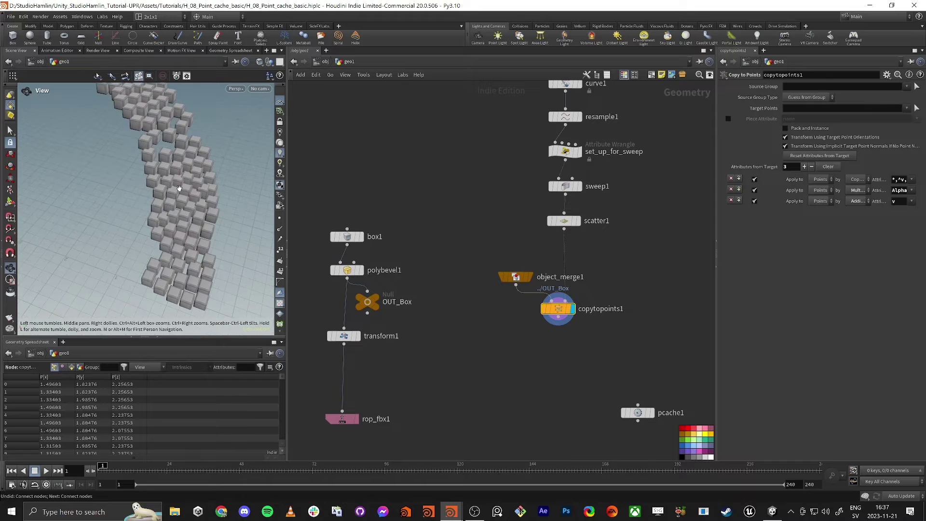
{"action": "left_click_drag", "start_coordinate": [178, 189], "coordinate": [173, 187], "text": "alt"}
Step: Move object_merge1 and copytopoints1 lower and insert an Attribute Randomize node between scatter1 and copytopoints1
{"action": "left_click_drag", "start_coordinate": [467, 266], "coordinate": [588, 339]}
{"action": "left_click_drag", "start_coordinate": [516, 279], "coordinate": [512, 341]}
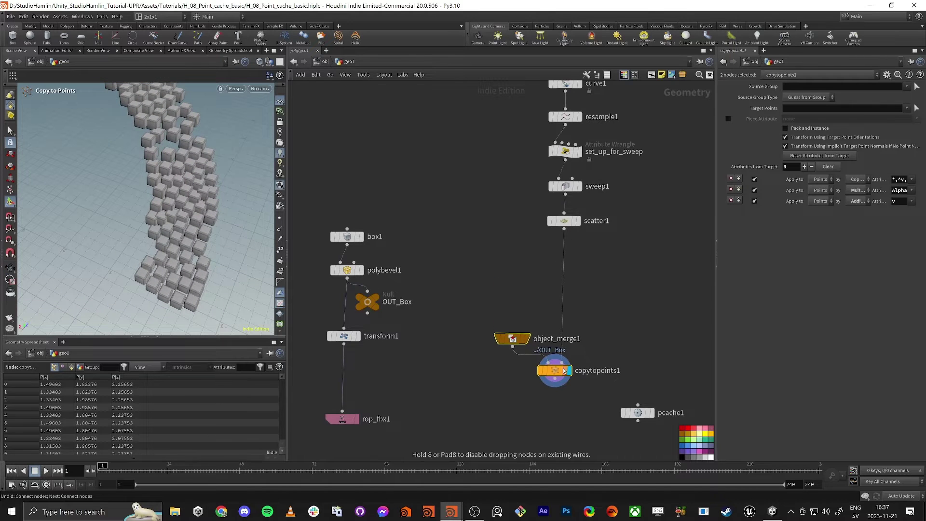
{"action": "key", "text": "Tab"}
{"action": "type", "text": "random"}
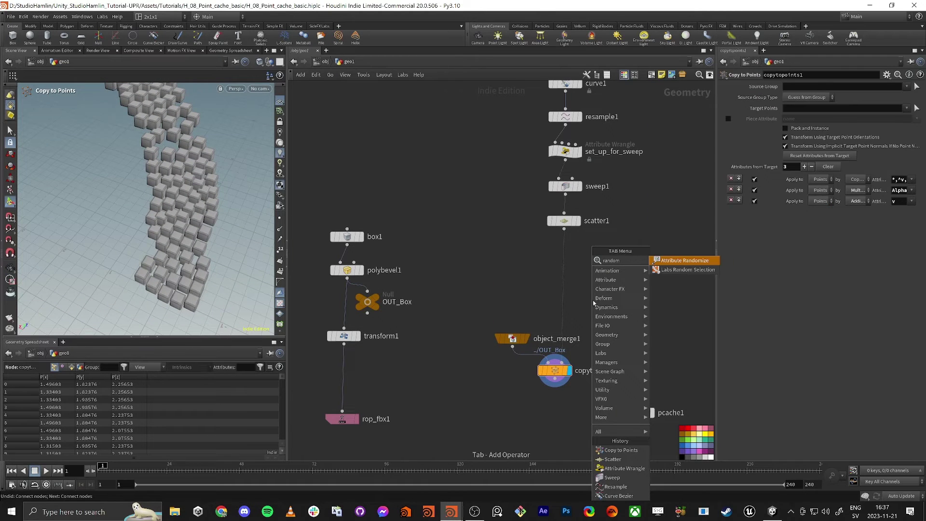
{"action": "key", "text": "Return"}
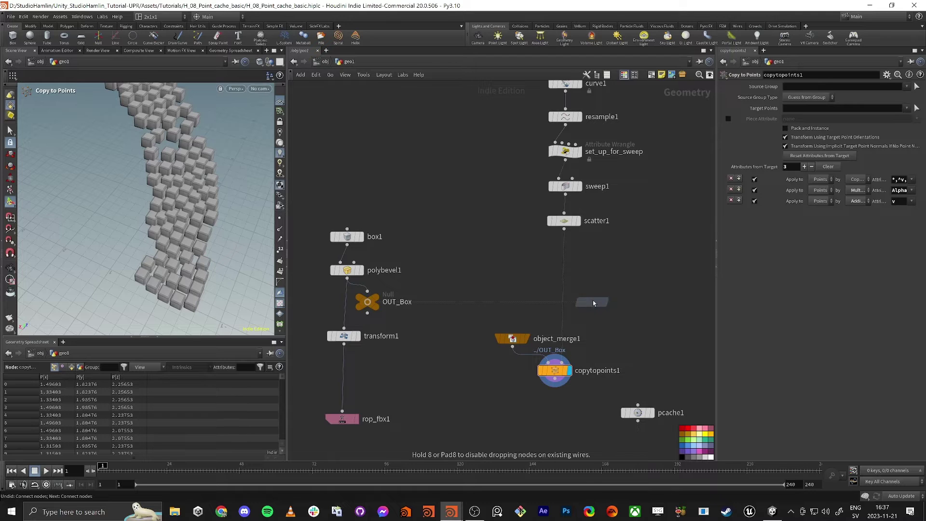
{"action": "left_click", "coordinate": [608, 283]}
{"action": "left_click_drag", "start_coordinate": [609, 283], "coordinate": [565, 276]}
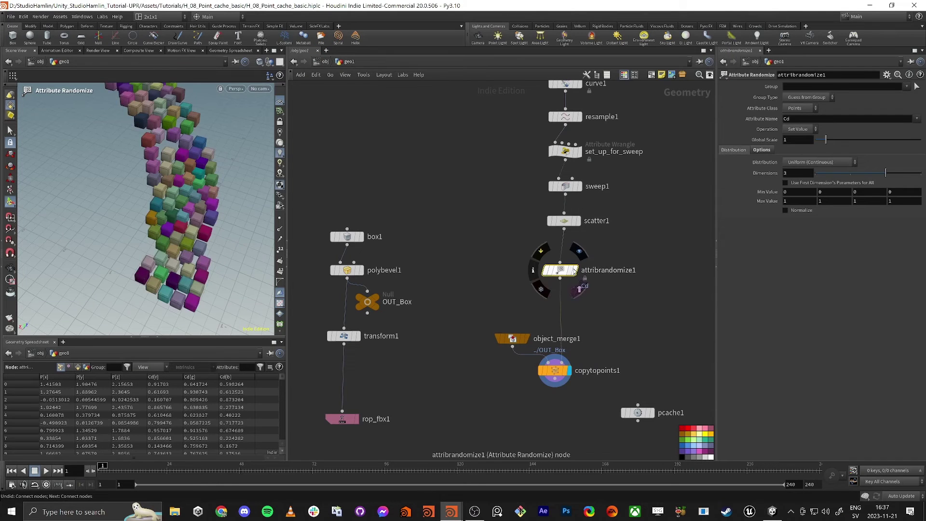
Step: Check the Cd attribute name on attribrandomize1, then display copytopoints1 again and examine the randomly coloured boxes
{"action": "left_click", "coordinate": [581, 270]}
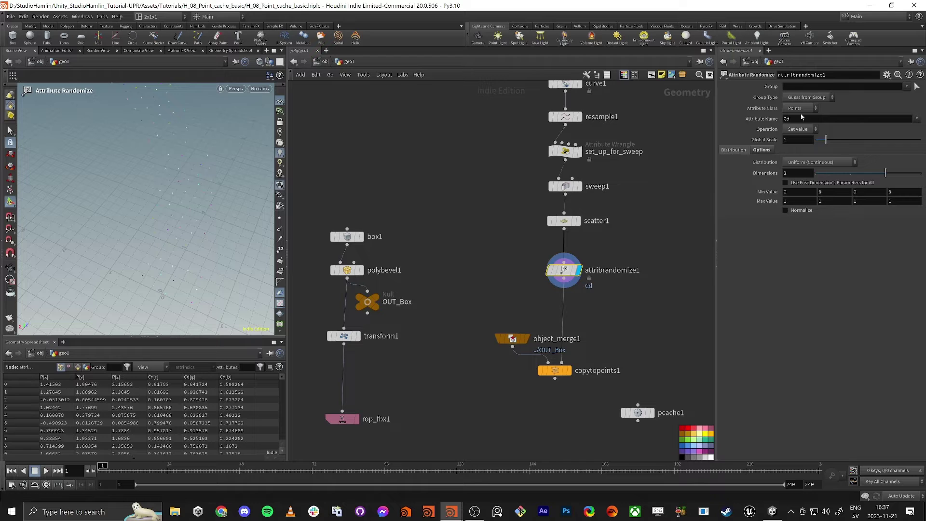
{"action": "left_click", "coordinate": [791, 118]}
{"action": "left_click", "coordinate": [570, 371]}
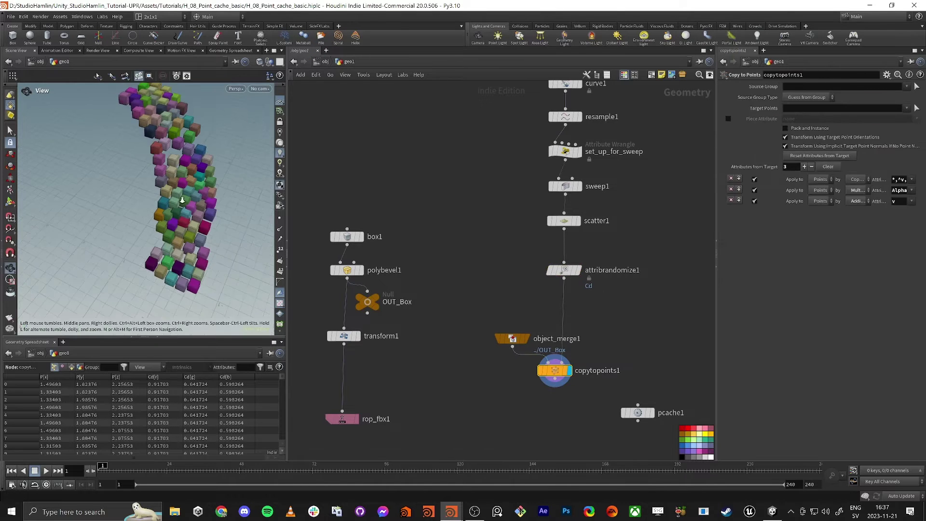
{"action": "left_click_drag", "start_coordinate": [163, 168], "coordinate": [182, 194], "text": "alt"}
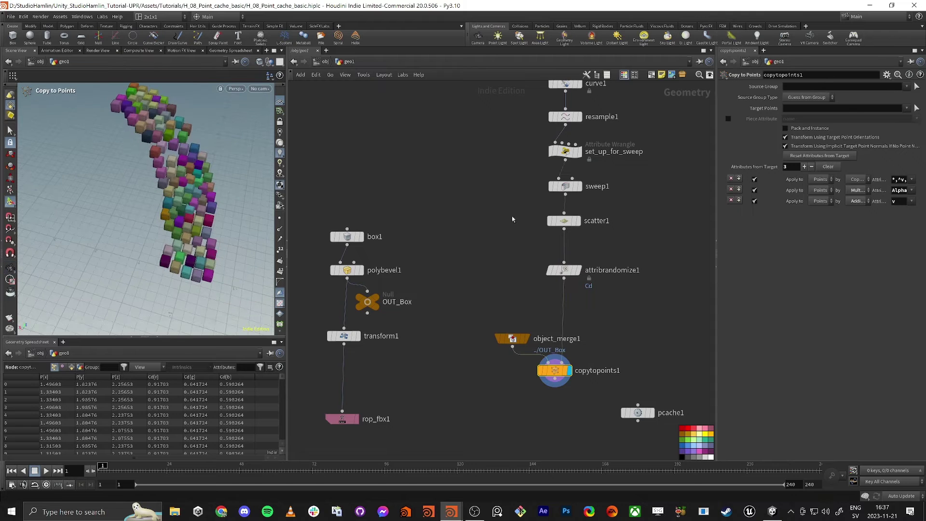
Step: Set the Relax Iterations of scatter1 to 100
{"action": "middle_click_drag", "start_coordinate": [521, 234], "coordinate": [512, 267]}
{"action": "left_click_drag", "start_coordinate": [510, 262], "coordinate": [565, 251]}
{"action": "left_click_drag", "start_coordinate": [189, 176], "coordinate": [162, 194], "text": "alt"}
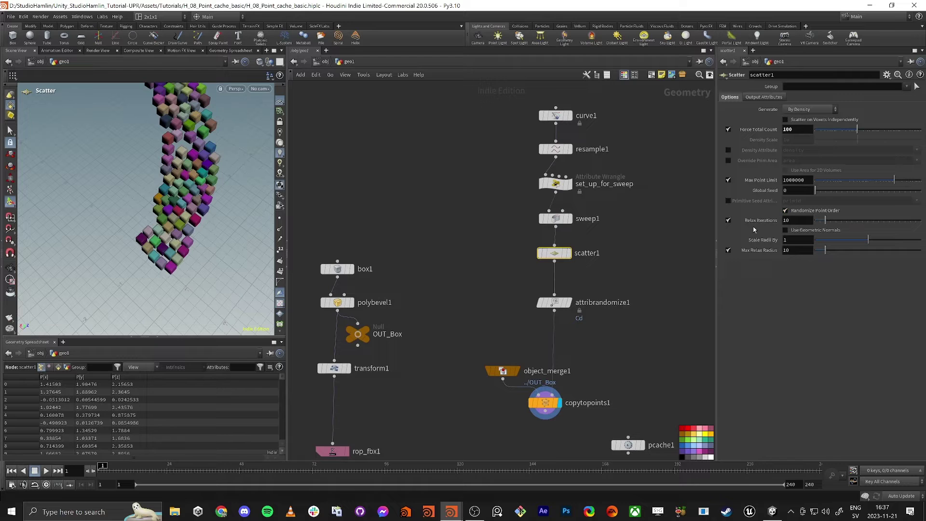
{"action": "left_click_drag", "start_coordinate": [830, 221], "coordinate": [922, 222]}
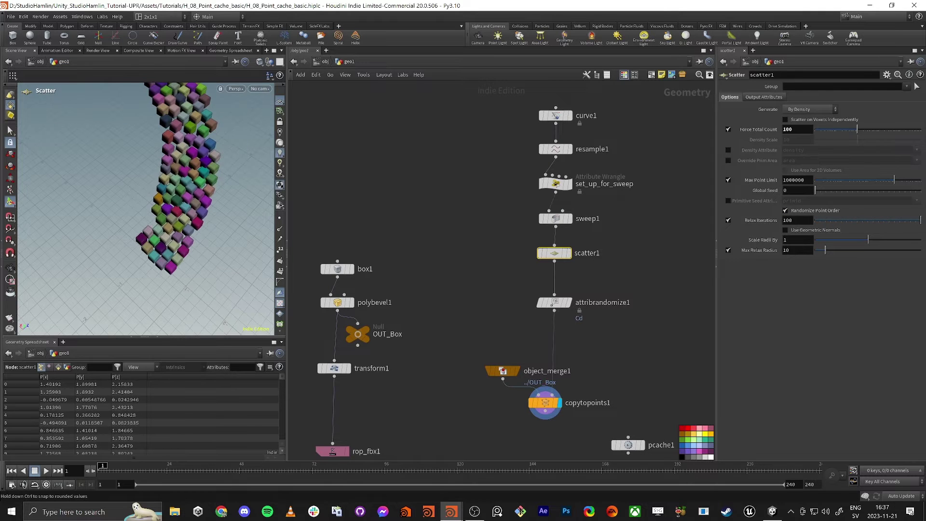
Step: Raise the Force Total Count of scatter1 to 150 and check the box coverage along the ribbon
{"action": "middle_click_drag", "start_coordinate": [206, 149], "coordinate": [198, 198], "text": "alt"}
{"action": "right_click_drag", "start_coordinate": [198, 199], "coordinate": [195, 208], "text": "alt"}
{"action": "left_click_drag", "start_coordinate": [195, 208], "coordinate": [232, 233], "text": "alt"}
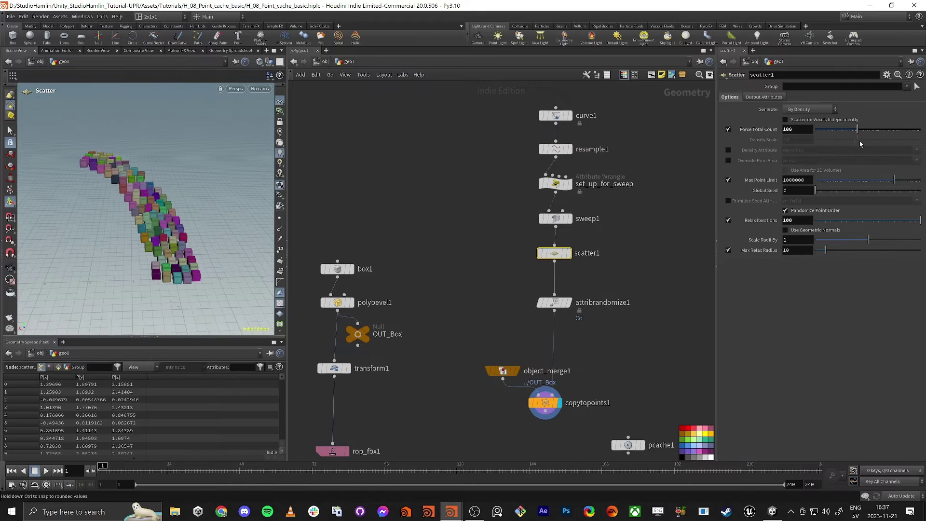
{"action": "left_click_drag", "start_coordinate": [859, 130], "coordinate": [861, 130]}
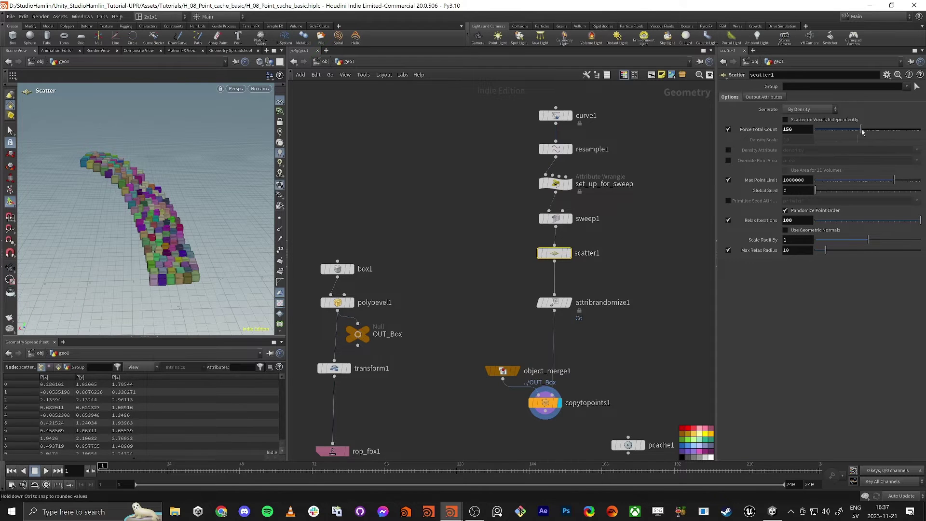
{"action": "mouse_move", "coordinate": [136, 183]}
{"action": "left_mouse_down", "text": "alt"}
{"action": "mouse_move", "coordinate": [105, 215]}
{"action": "mouse_move", "coordinate": [126, 194]}
{"action": "left_mouse_up", "text": "alt"}
Step: Move object_merge1 and copytopoints1 well below attribrandomize1, and set pcache1 apart on its own
{"action": "middle_click_drag", "start_coordinate": [501, 306], "coordinate": [493, 215]}
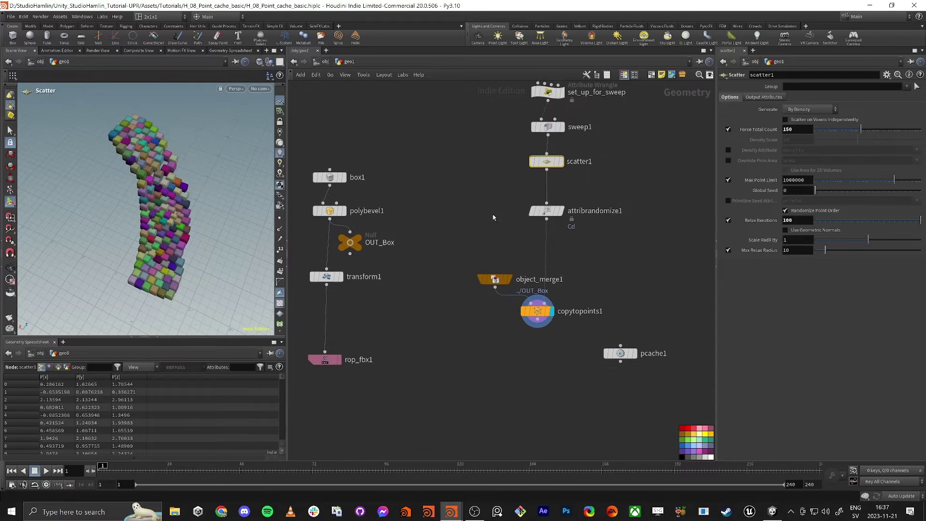
{"action": "middle_click_drag", "start_coordinate": [427, 314], "coordinate": [409, 244]}
{"action": "left_click_drag", "start_coordinate": [429, 191], "coordinate": [640, 303]}
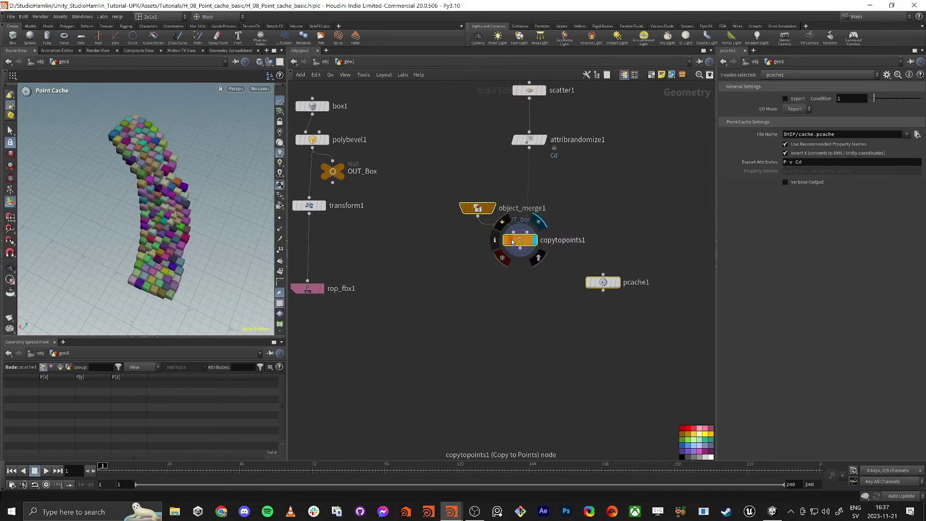
{"action": "left_click_drag", "start_coordinate": [513, 241], "coordinate": [510, 359]}
{"action": "left_click", "coordinate": [598, 401]}
{"action": "left_click_drag", "start_coordinate": [597, 401], "coordinate": [657, 394]}
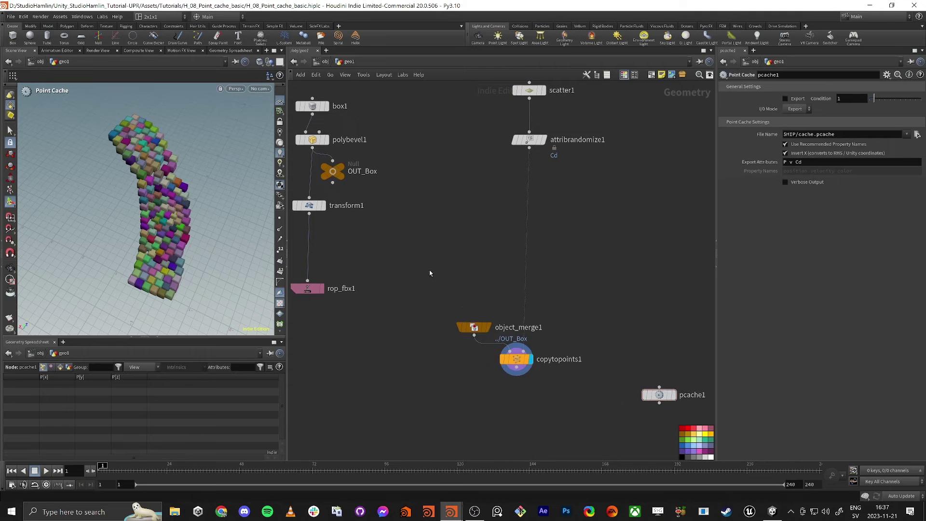
Step: Reposition object_merge1 and copytopoints1 as a side branch just below and to the left of attribrandomize1
{"action": "left_click_drag", "start_coordinate": [430, 273], "coordinate": [481, 198]}
{"action": "middle_click_drag", "start_coordinate": [494, 251], "coordinate": [494, 331]}
{"action": "scroll", "coordinate": [465, 267], "scroll_direction": "up", "scroll_amount": 3}
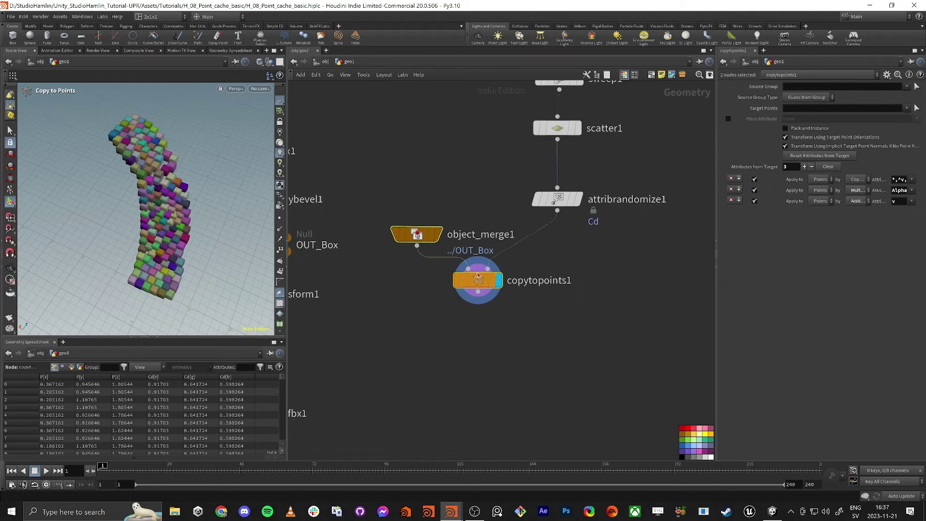
{"action": "left_click", "coordinate": [472, 286]}
{"action": "scroll", "coordinate": [477, 316], "scroll_direction": "down", "scroll_amount": 2}
{"action": "middle_click_drag", "start_coordinate": [461, 362], "coordinate": [499, 290]}
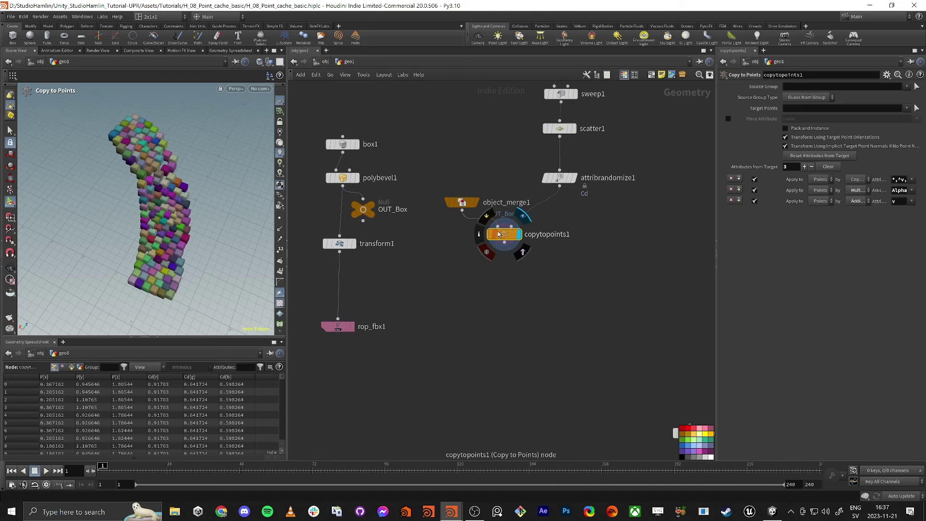
Step: Duplicate transform1 and rop_fbx1 below copytopoints1 and feed copytopoints1 into the duplicated transform
{"action": "left_click", "coordinate": [506, 244]}
{"action": "key", "text": "Tab"}
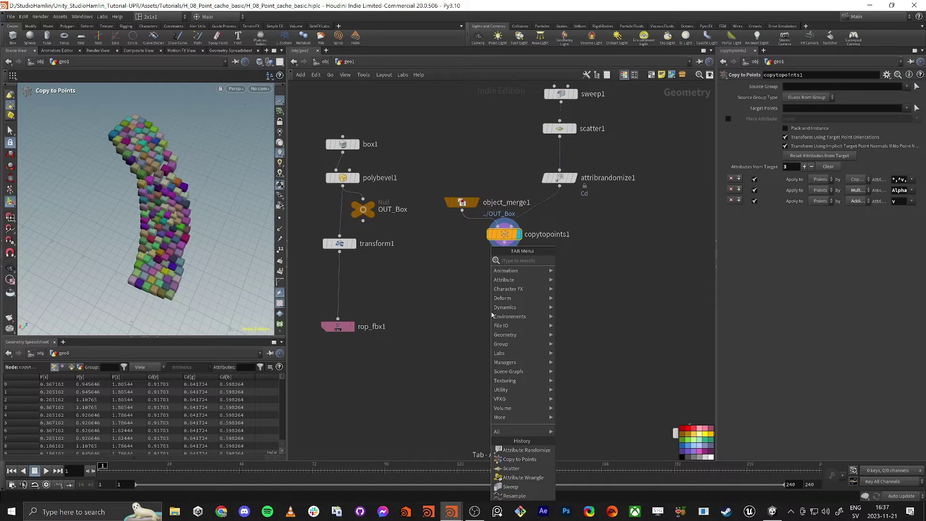
{"action": "left_click", "coordinate": [484, 312]}
{"action": "left_click_drag", "start_coordinate": [419, 367], "coordinate": [477, 301]}
{"action": "left_click", "coordinate": [528, 268]}
{"action": "left_click_drag", "start_coordinate": [504, 250], "coordinate": [477, 292]}
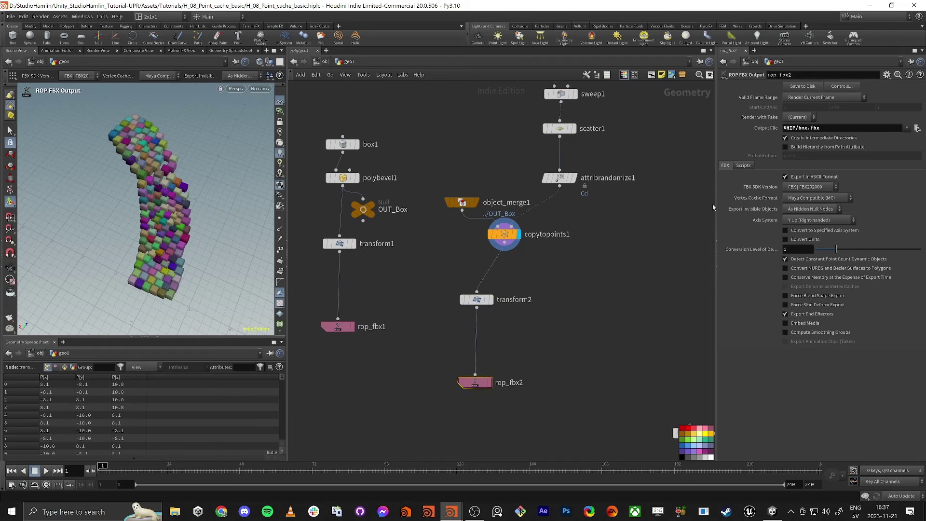
Step: Set the output file of rop_fbx2 to $HIP/ref.fbx and save the FBX to disk
{"action": "left_click", "coordinate": [804, 128]}
{"action": "left_click", "coordinate": [543, 376]}
{"action": "left_click", "coordinate": [804, 86]}
Step: Switch to Unity, add the ref model to the scene and assign the Box material to it
{"action": "key", "text": "alt+Tab"}
{"action": "left_click", "coordinate": [594, 234], "text": "alt"}
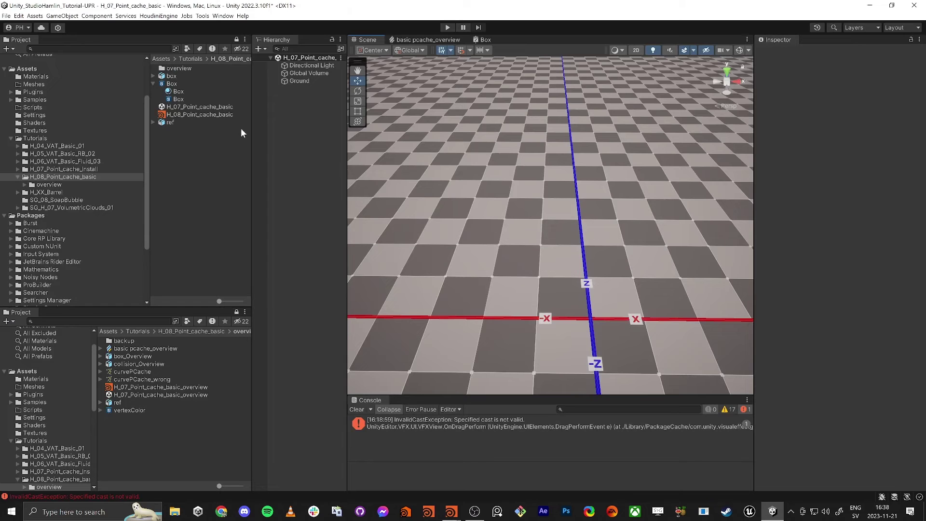
{"action": "left_click_drag", "start_coordinate": [169, 124], "coordinate": [280, 146]}
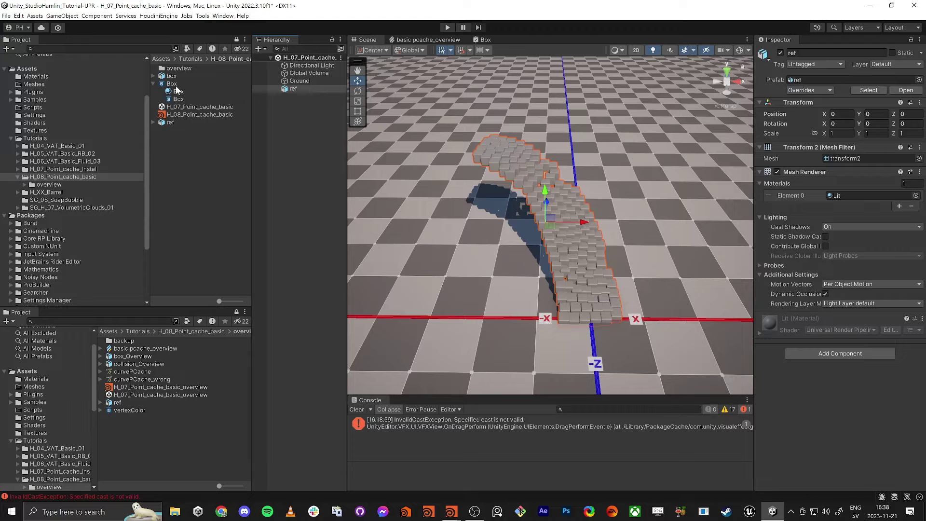
{"action": "left_click_drag", "start_coordinate": [170, 90], "coordinate": [547, 172]}
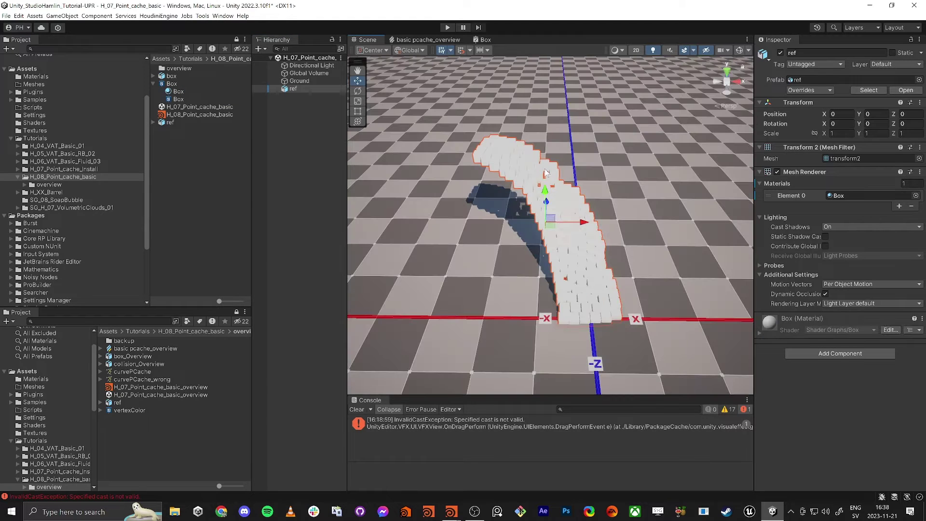
Step: Open the Box shader graph in a maximized view and move the color property node up, away from the Fragment block
{"action": "double_click", "coordinate": [171, 84]}
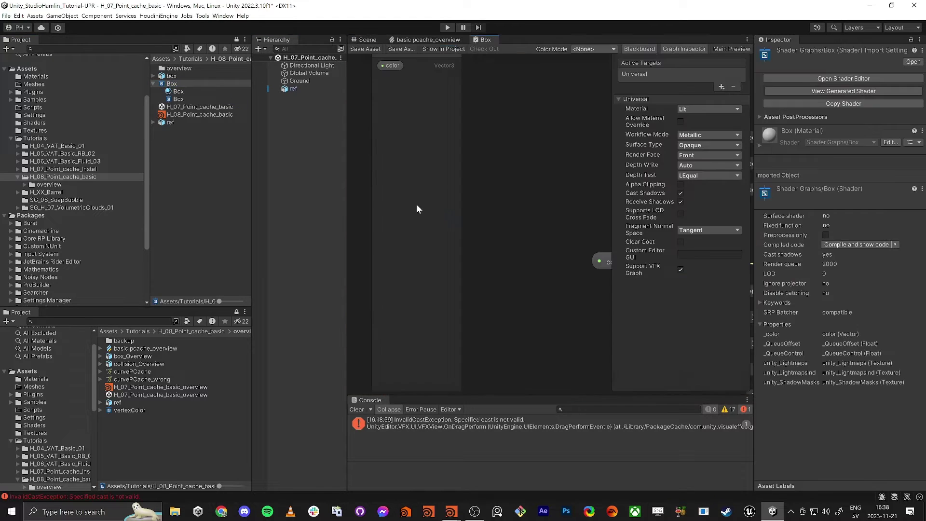
{"action": "scroll", "coordinate": [549, 216], "scroll_direction": "down", "scroll_amount": 5}
{"action": "middle_click_drag", "start_coordinate": [565, 244], "coordinate": [494, 261]}
{"action": "mouse_move", "coordinate": [519, 316]}
{"action": "middle_mouse_down"}
{"action": "mouse_move", "coordinate": [505, 308]}
{"action": "mouse_move", "coordinate": [519, 299]}
{"action": "middle_mouse_up"}
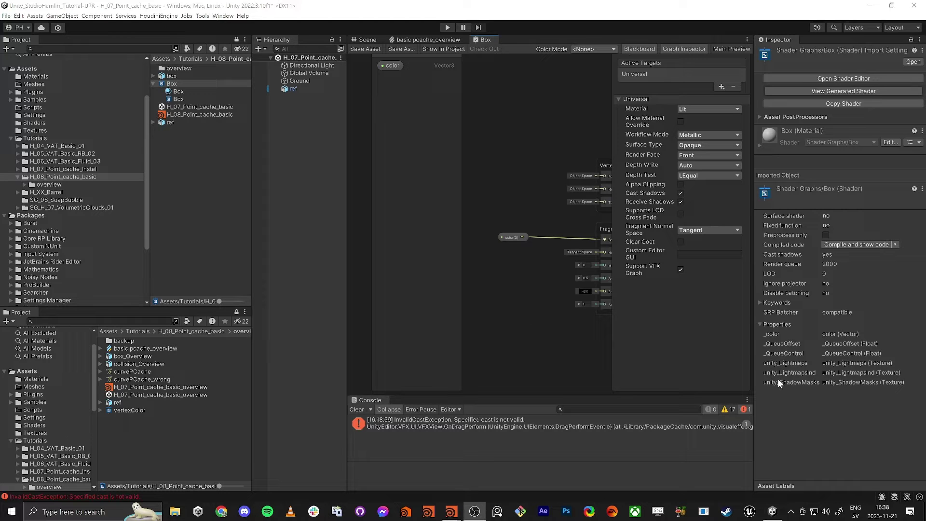
{"action": "left_click", "coordinate": [493, 330]}
{"action": "key", "text": "shift+space"}
{"action": "middle_click_drag", "start_coordinate": [449, 326], "coordinate": [702, 345]}
{"action": "scroll", "coordinate": [702, 345], "scroll_direction": "up", "scroll_amount": 1}
{"action": "scroll", "coordinate": [441, 285], "scroll_direction": "up", "scroll_amount": 3}
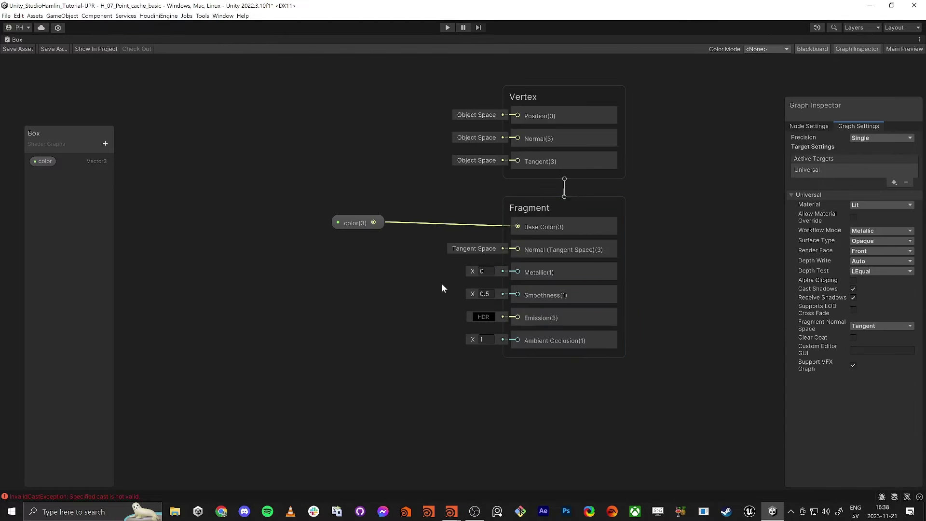
{"action": "middle_click_drag", "start_coordinate": [290, 302], "coordinate": [450, 311]}
{"action": "scroll", "coordinate": [450, 311], "scroll_direction": "down", "scroll_amount": 2}
{"action": "left_click_drag", "start_coordinate": [513, 247], "coordinate": [525, 205]}
Step: Add a Vertex Color node to the graph and place it well to the left of the Fragment block
{"action": "left_click", "coordinate": [431, 262]}
{"action": "key", "text": "space"}
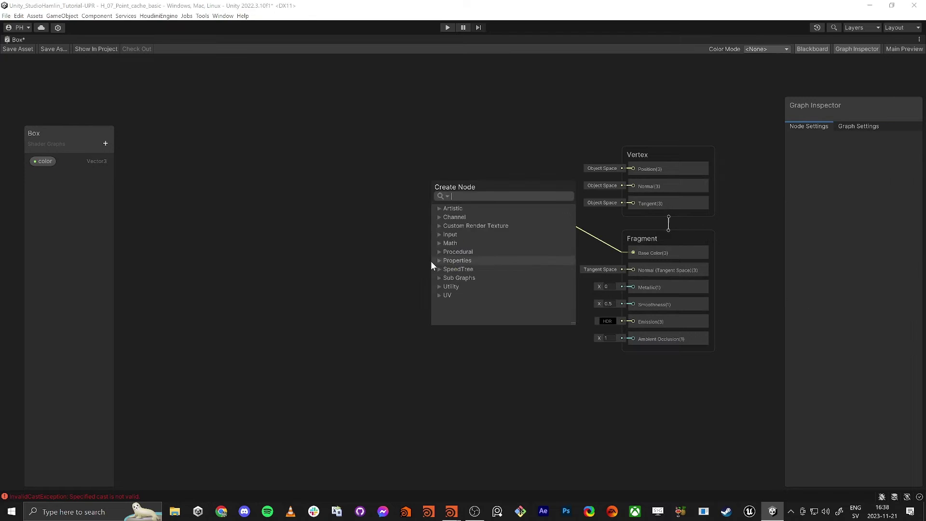
{"action": "type", "text": "vect"}
{"action": "key", "text": "BackSpace"}
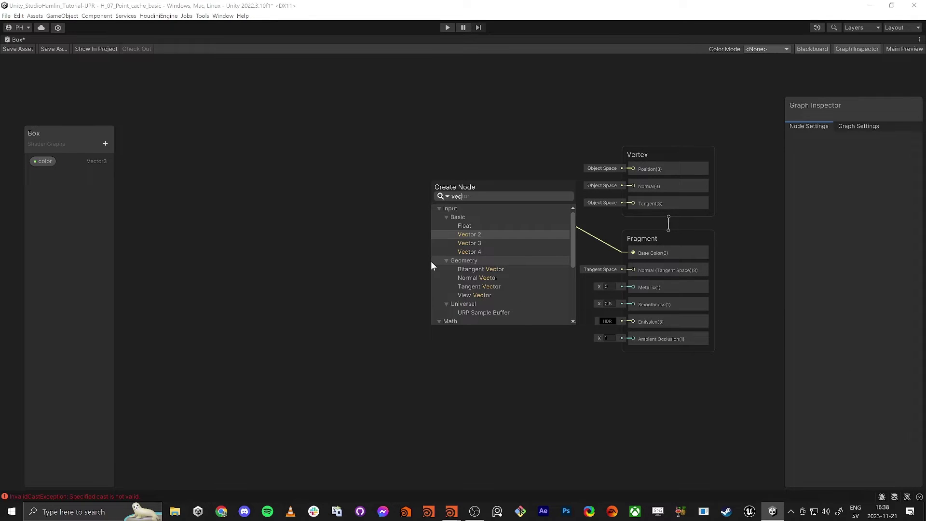
{"action": "key", "text": "BackSpace"}
{"action": "type", "text": "rte"}
{"action": "key", "text": "Up"}
{"action": "key", "text": "Return"}
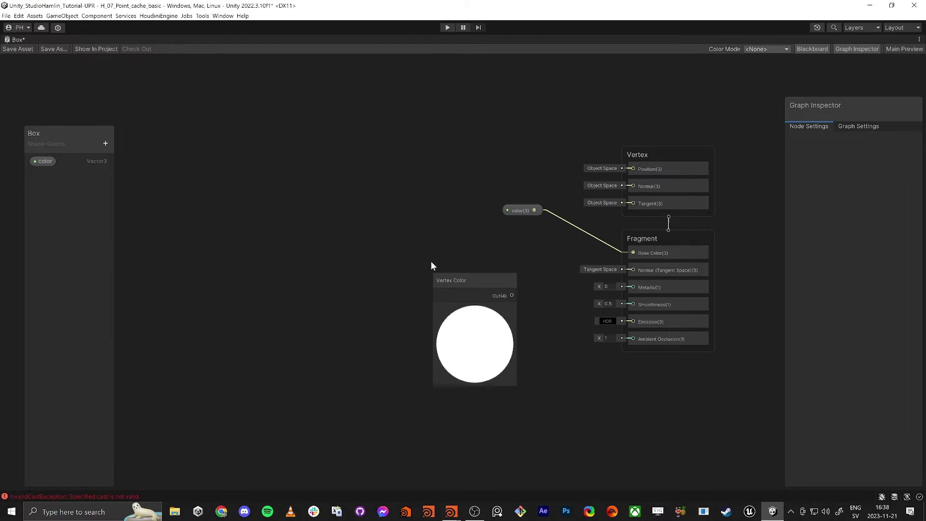
{"action": "left_click_drag", "start_coordinate": [469, 282], "coordinate": [374, 252]}
Step: Add a Multiply node and connect the Vertex Color output to its B input
{"action": "left_click", "coordinate": [457, 290]}
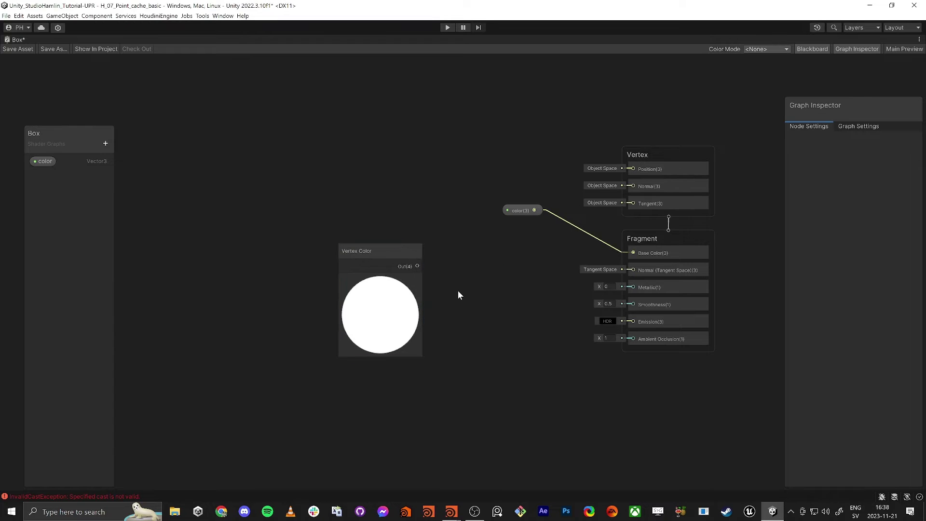
{"action": "key", "text": "space"}
{"action": "type", "text": "mult"}
{"action": "key", "text": "Return"}
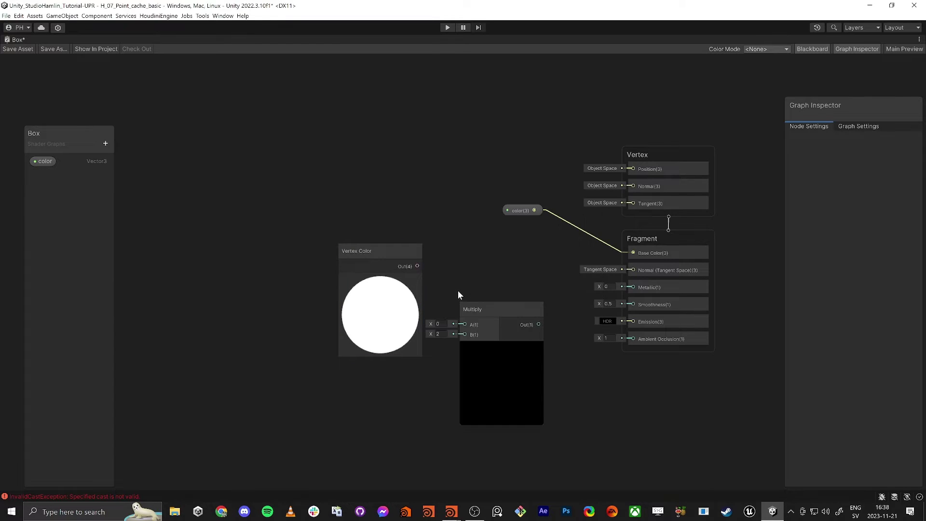
{"action": "left_click_drag", "start_coordinate": [397, 245], "coordinate": [343, 250]}
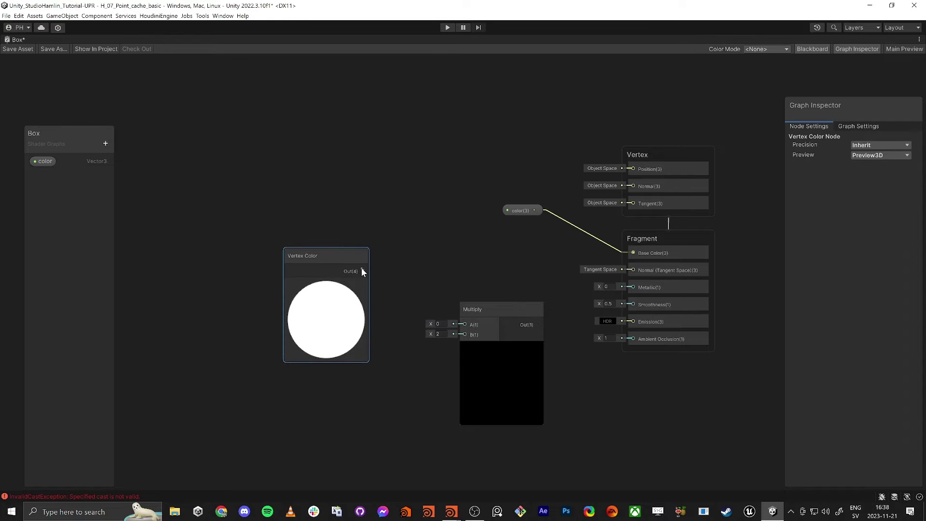
{"action": "left_click_drag", "start_coordinate": [394, 300], "coordinate": [462, 335]}
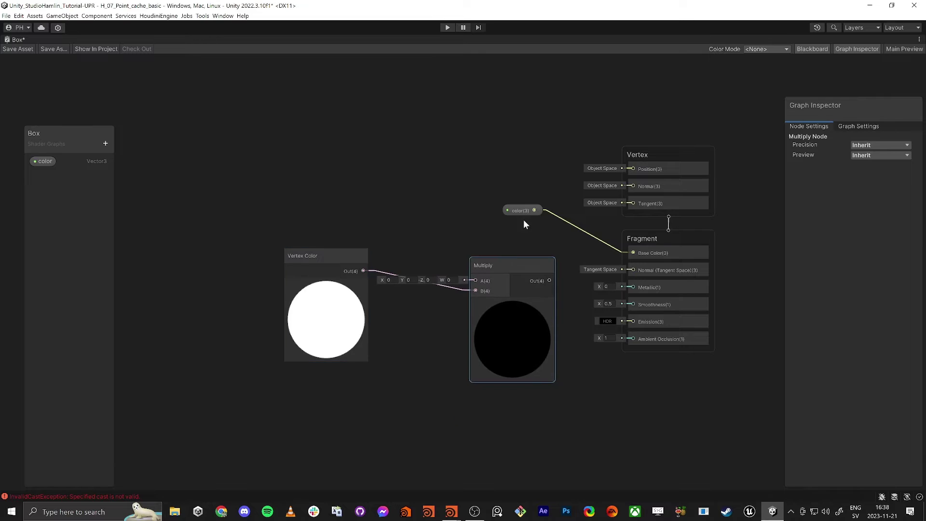
Step: Connect the color property to Multiply's A input and the Multiply output to Base Color, and save the shader asset
{"action": "left_click_drag", "start_coordinate": [520, 213], "coordinate": [490, 254]}
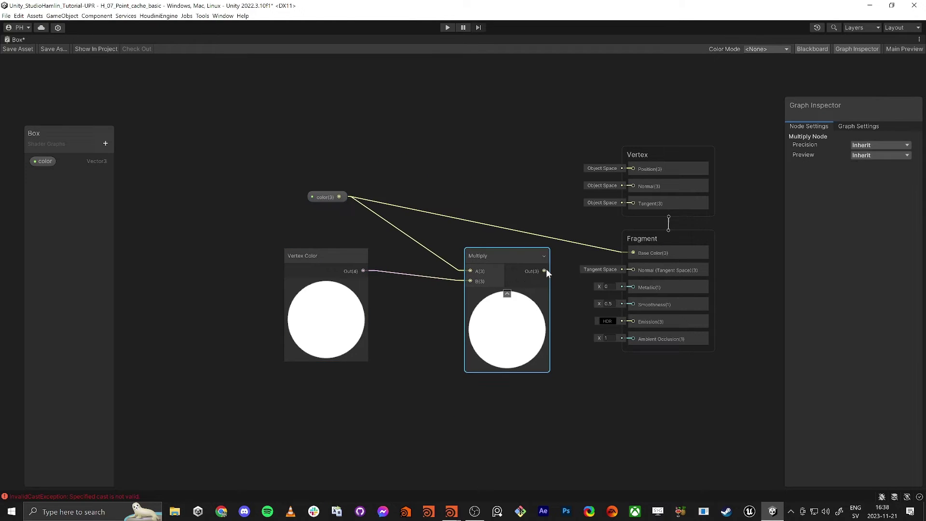
{"action": "left_click_drag", "start_coordinate": [545, 271], "coordinate": [501, 252]}
{"action": "left_click_drag", "start_coordinate": [320, 253], "coordinate": [323, 244]}
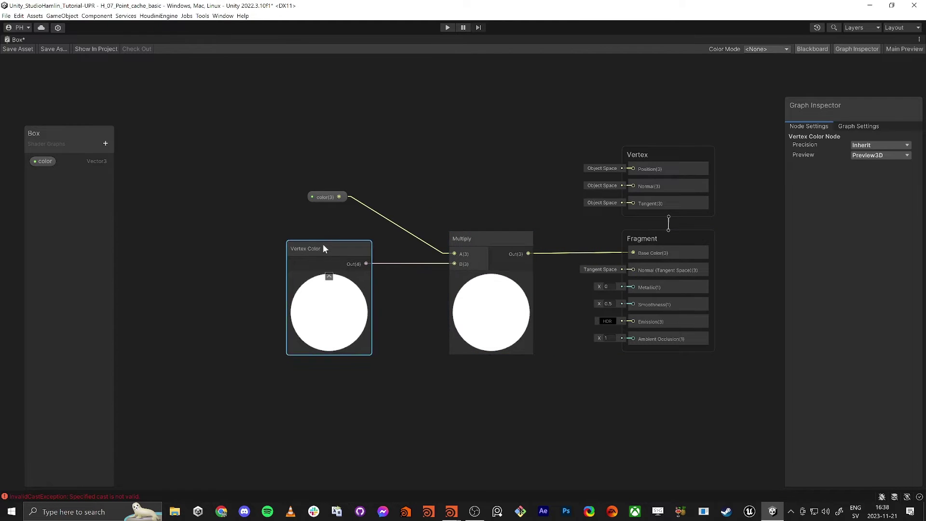
{"action": "left_click", "coordinate": [11, 49]}
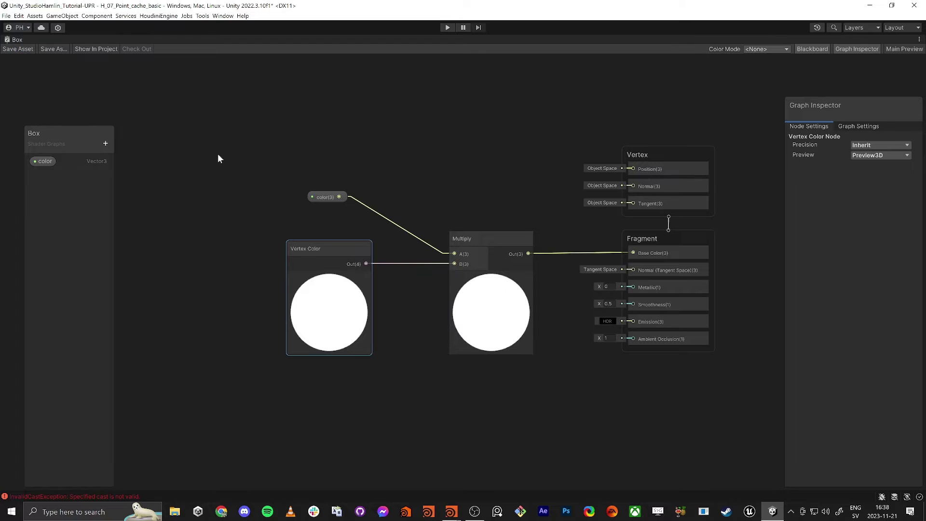
Step: Move the color node closer to Multiply, align Vertex Color with it, save the shader and return to the Scene view
{"action": "left_click_drag", "start_coordinate": [329, 251], "coordinate": [324, 247]}
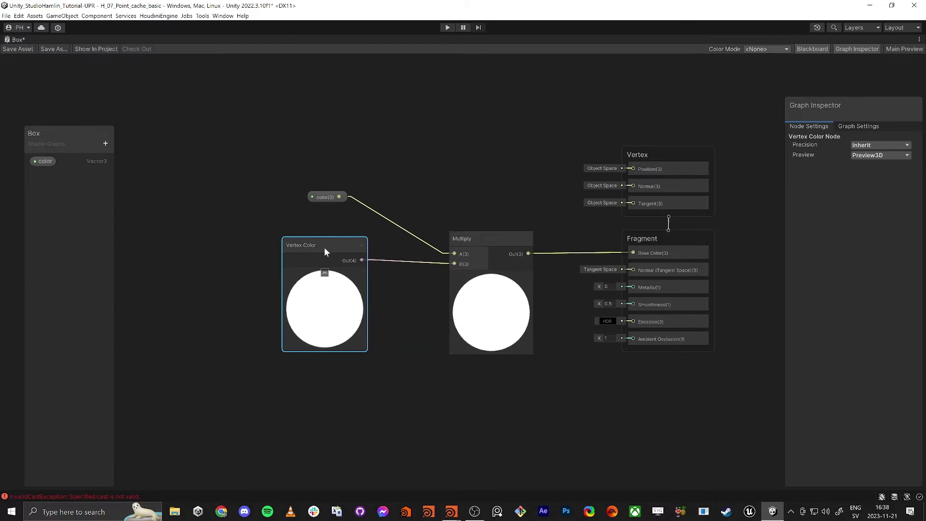
{"action": "left_click_drag", "start_coordinate": [300, 144], "coordinate": [405, 197]}
{"action": "left_click_drag", "start_coordinate": [329, 248], "coordinate": [334, 251]}
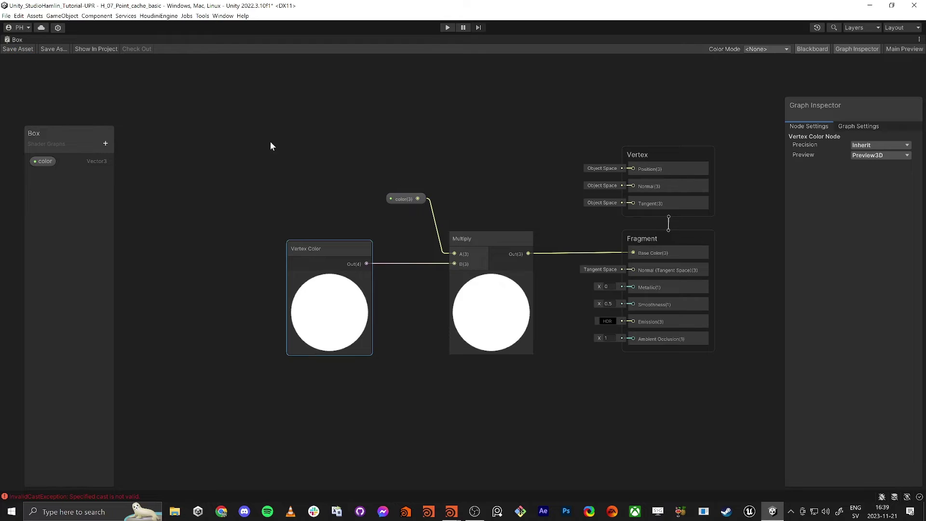
{"action": "middle_click_drag", "start_coordinate": [383, 192], "coordinate": [395, 202]}
{"action": "key", "text": "shift+space"}
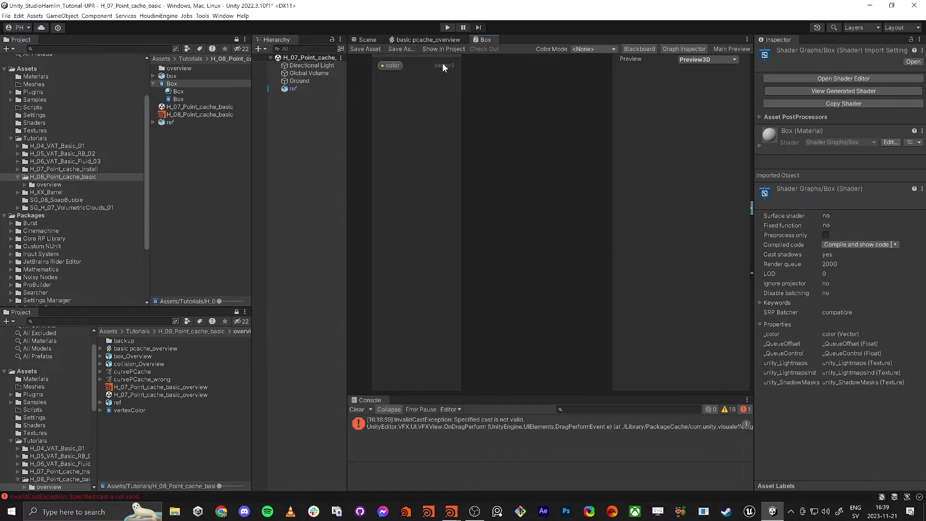
{"action": "left_click", "coordinate": [362, 38]}
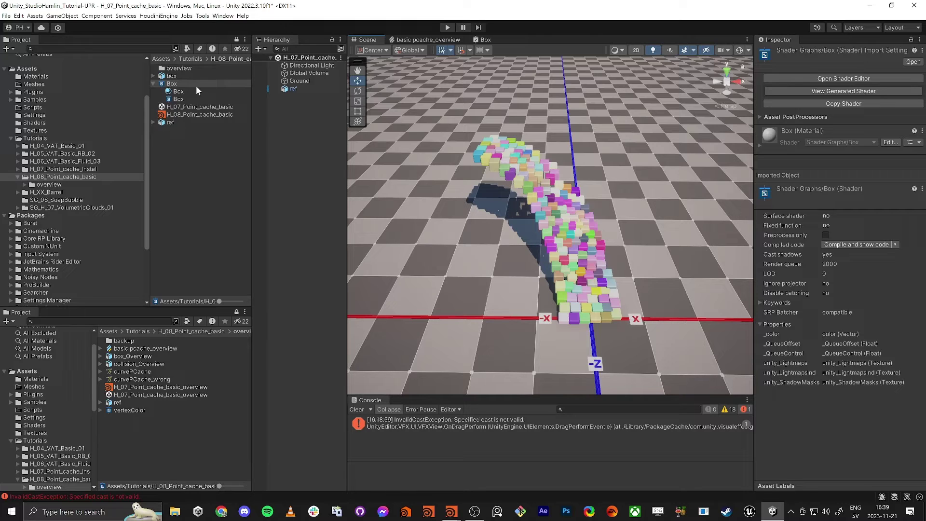
Step: Place a test box model beside the ref model, inspect it with the Box material applied, and delete it
{"action": "left_click_drag", "start_coordinate": [171, 77], "coordinate": [356, 209]}
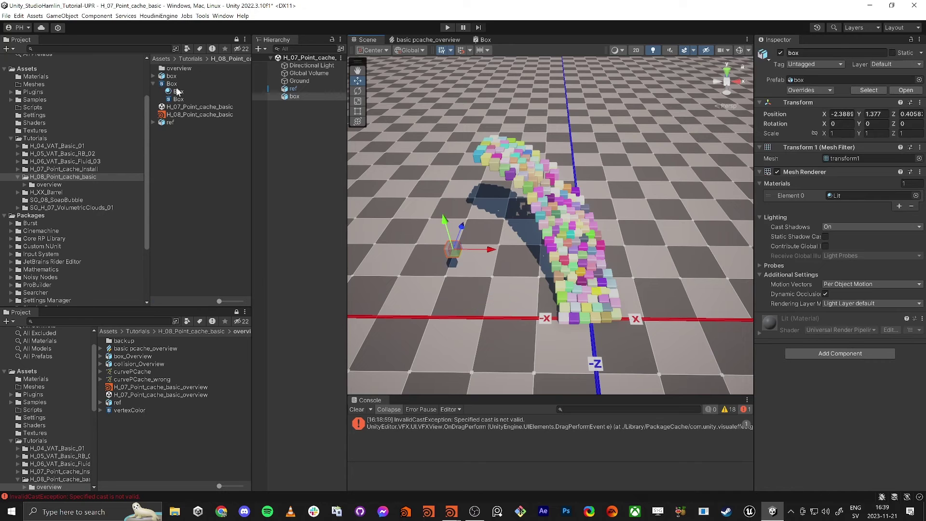
{"action": "left_click_drag", "start_coordinate": [178, 92], "coordinate": [452, 250]}
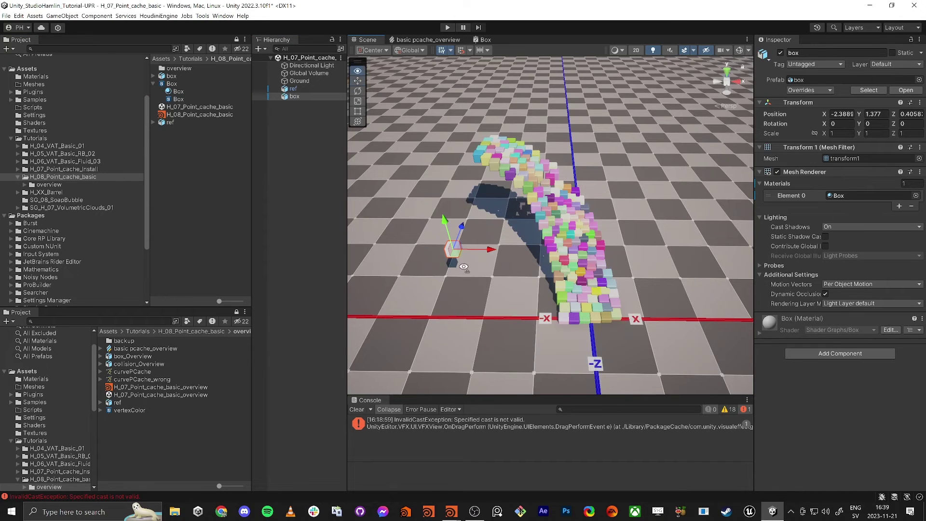
{"action": "key", "text": "w"}
{"action": "right_click_drag", "start_coordinate": [463, 266], "coordinate": [599, 240]}
{"action": "key", "text": "s"}
{"action": "key", "text": "a"}
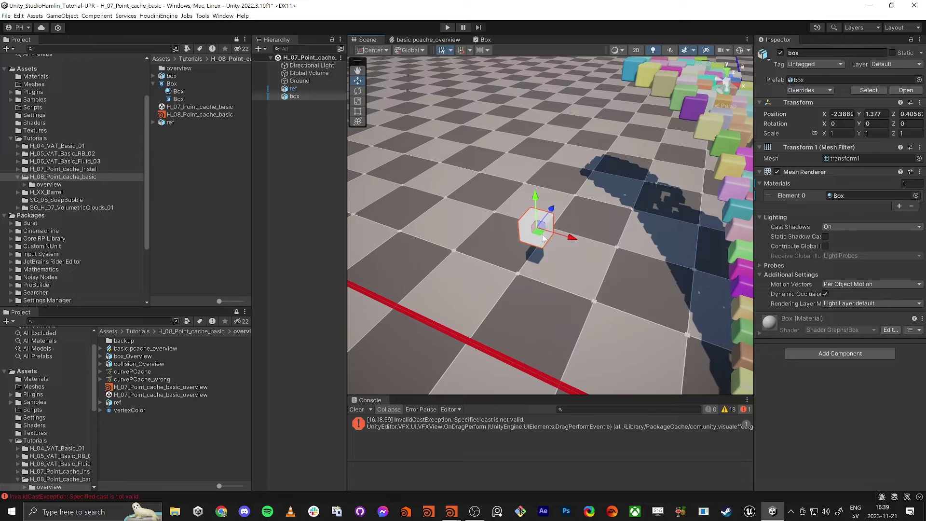
{"action": "right_click_drag", "start_coordinate": [504, 255], "coordinate": [544, 245]}
{"action": "key", "text": "s"}
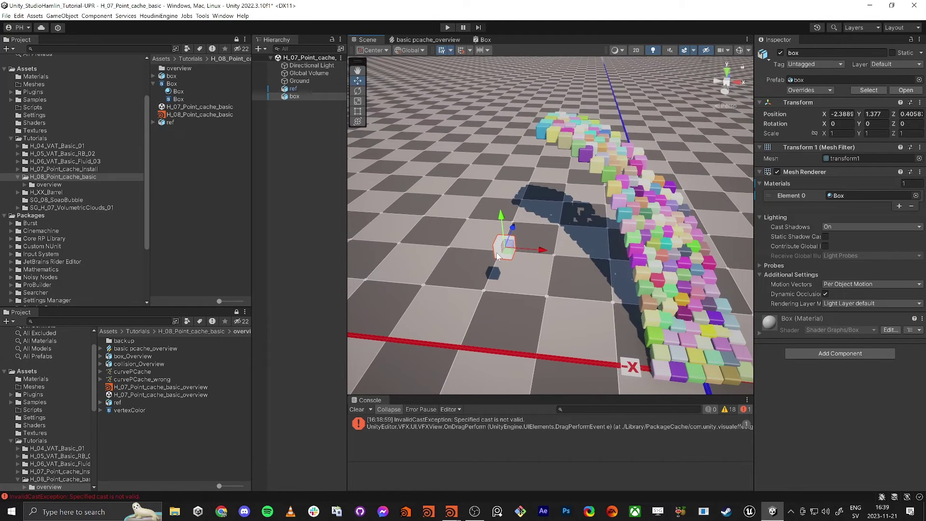
{"action": "key", "text": "Delete"}
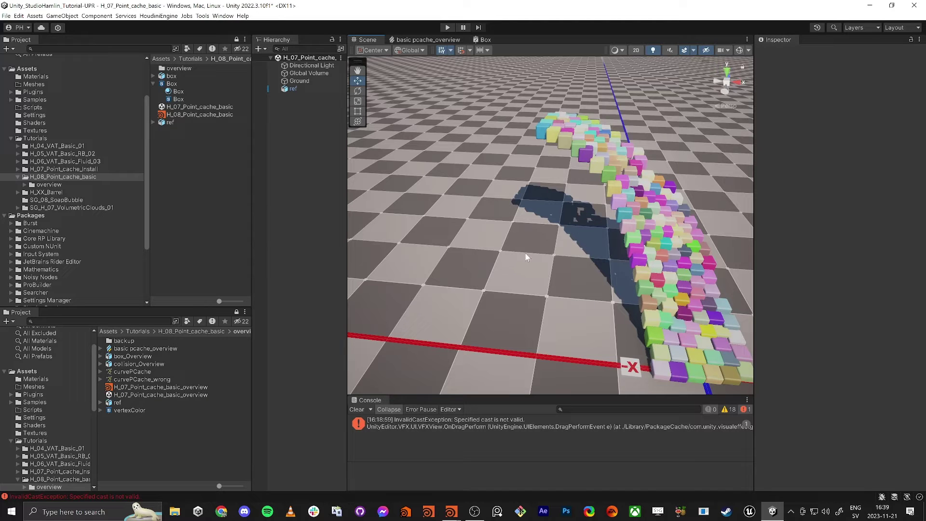
Step: Examine the vertex-coloured ref model in the scene from several angles and distances
{"action": "key", "text": "s"}
{"action": "right_click_drag", "start_coordinate": [560, 278], "coordinate": [545, 298]}
{"action": "key", "text": "w"}
{"action": "key", "text": "s"}
{"action": "key", "text": "w"}
{"action": "key", "text": "e"}
{"action": "key", "text": "s"}
{"action": "key", "text": "e"}
{"action": "key", "text": "s"}
{"action": "key", "text": "a"}
{"action": "key", "text": "w"}
Step: Switch to Houdini and display the resample1 node's result in the viewport
{"action": "key", "text": "alt+Tab"}
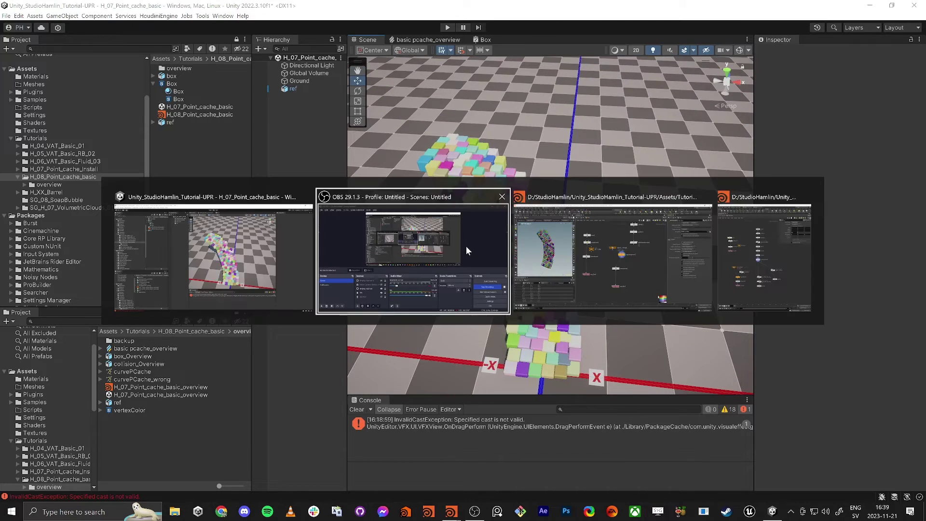
{"action": "left_click", "coordinate": [562, 232]}
{"action": "scroll", "coordinate": [598, 261], "scroll_direction": "down", "scroll_amount": 1}
{"action": "middle_click_drag", "start_coordinate": [587, 222], "coordinate": [558, 287]}
{"action": "middle_click_drag", "start_coordinate": [578, 160], "coordinate": [567, 228]}
{"action": "scroll", "coordinate": [564, 224], "scroll_direction": "up", "scroll_amount": 3}
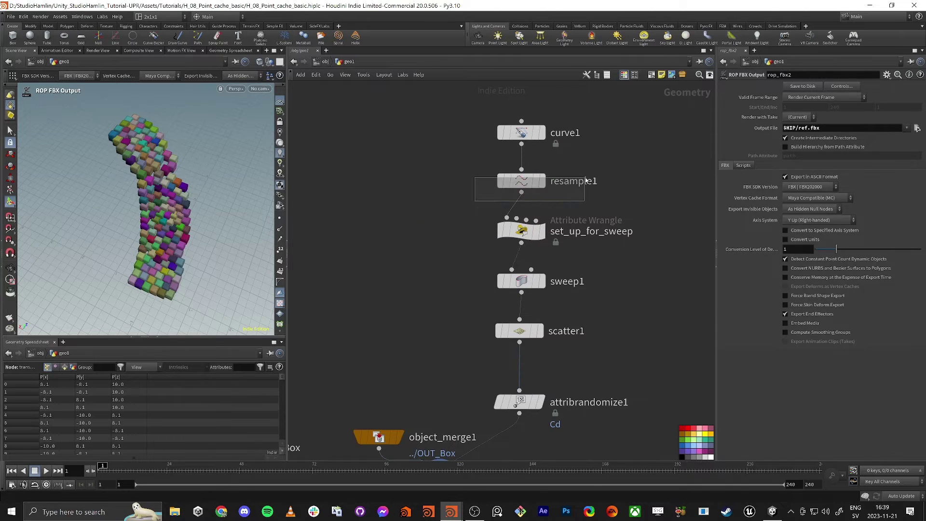
{"action": "left_click", "coordinate": [554, 205]}
{"action": "left_click", "coordinate": [542, 184]}
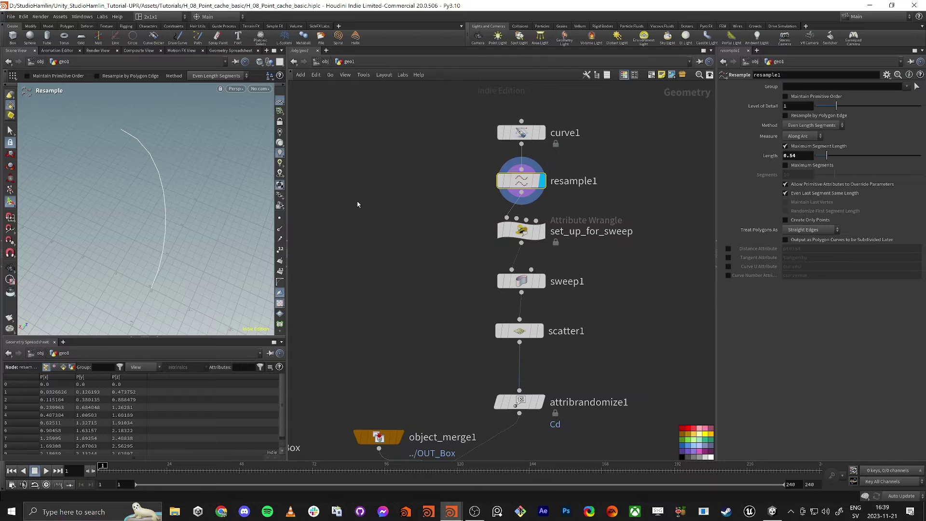
Step: Show points in the viewport and enable the Tangent Attribute on resample1, naming it tan
{"action": "left_click", "coordinate": [281, 221]}
{"action": "mouse_move", "coordinate": [176, 226]}
{"action": "left_mouse_down", "text": "alt"}
{"action": "mouse_move", "coordinate": [189, 213]}
{"action": "mouse_move", "coordinate": [180, 209]}
{"action": "left_mouse_up", "text": "alt"}
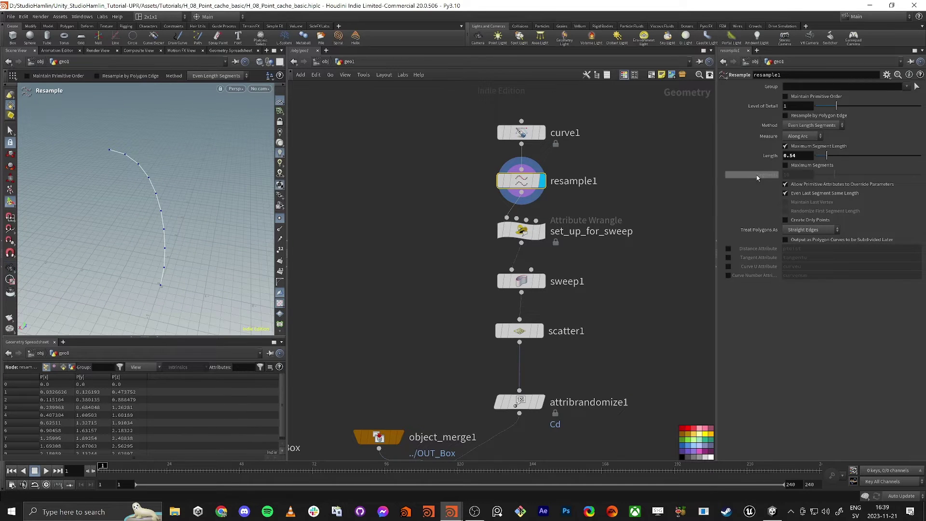
{"action": "left_click", "coordinate": [729, 259]}
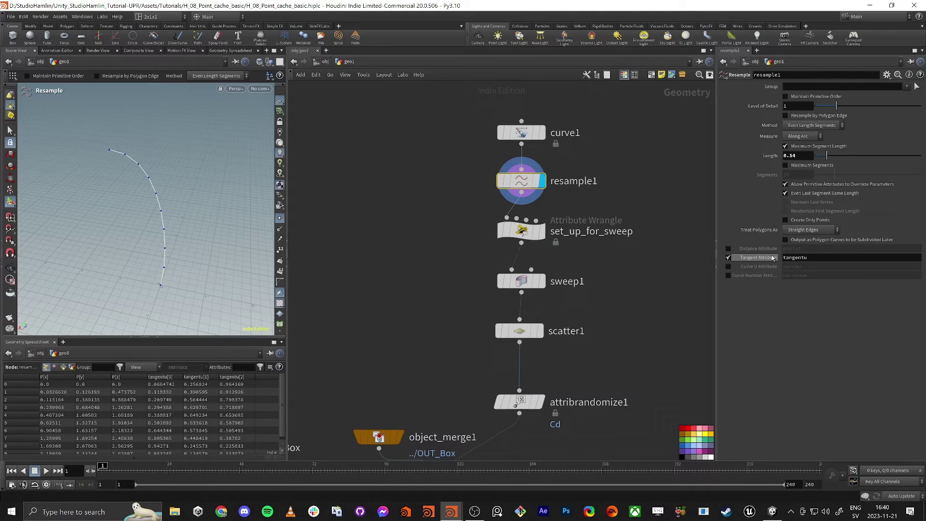
{"action": "left_click_drag", "start_coordinate": [793, 258], "coordinate": [847, 257]}
{"action": "key", "text": "BackSpace"}
{"action": "key", "text": "Return"}
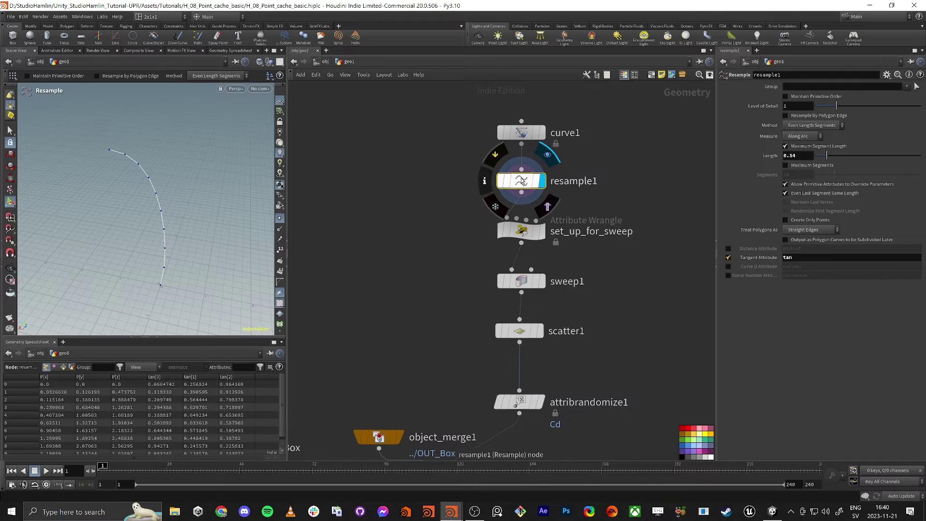
Step: Add a visualizer for resample1's tan attribute and set it to the Marker type with the Vector style
{"action": "left_click", "coordinate": [486, 181]}
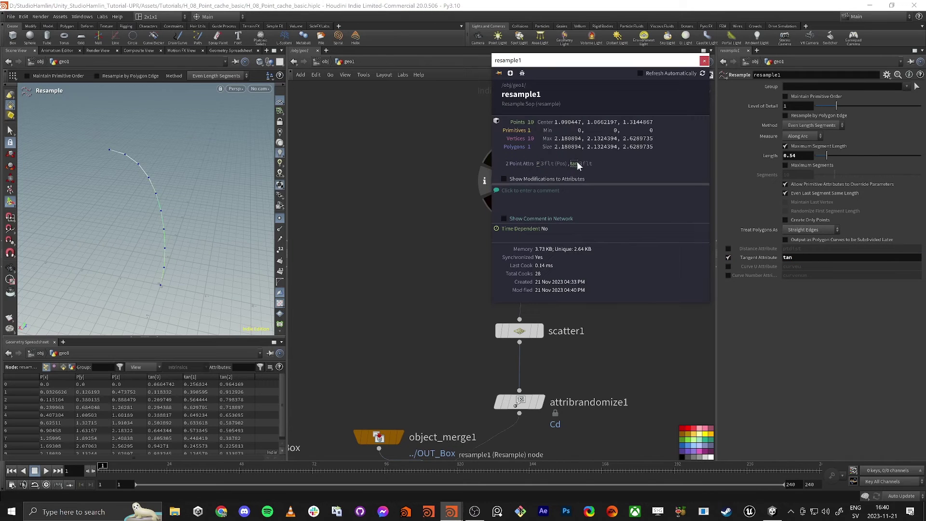
{"action": "left_click", "coordinate": [705, 60]}
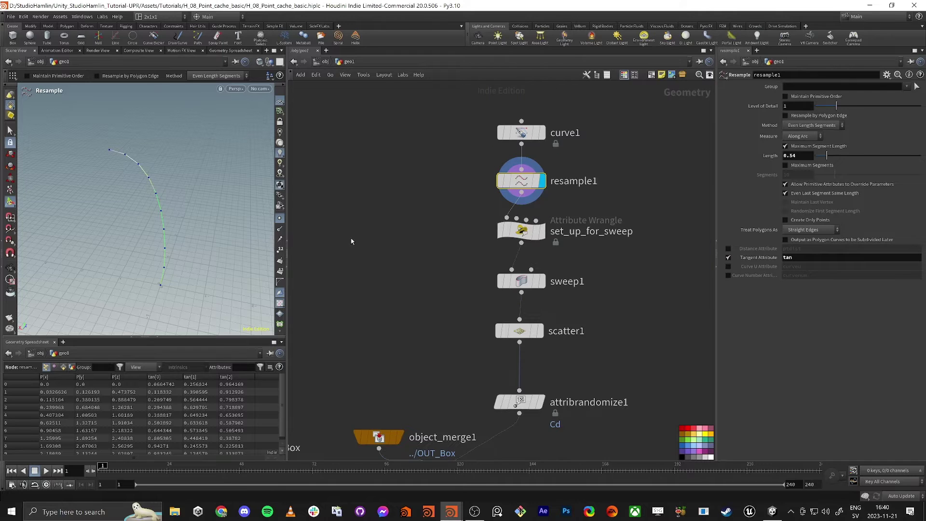
{"action": "scroll", "coordinate": [277, 256], "scroll_direction": "down", "scroll_amount": 4}
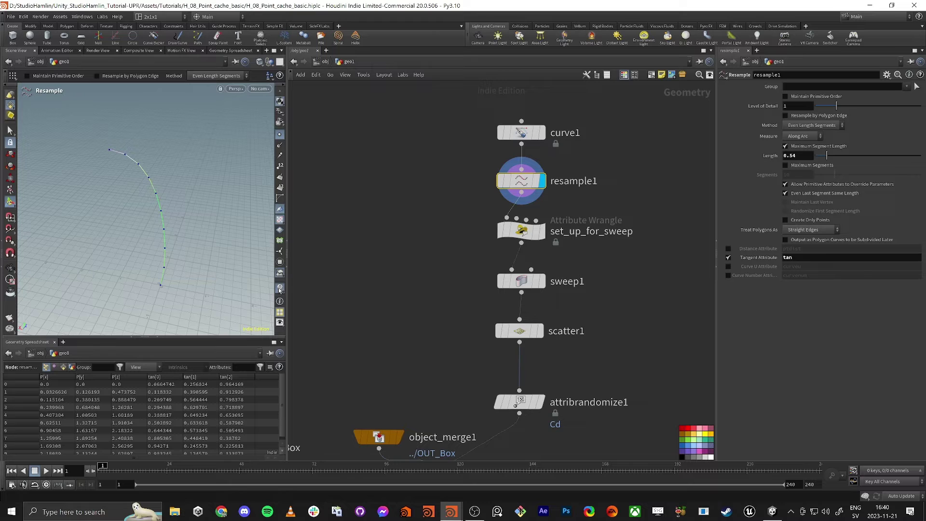
{"action": "left_click", "coordinate": [280, 289]}
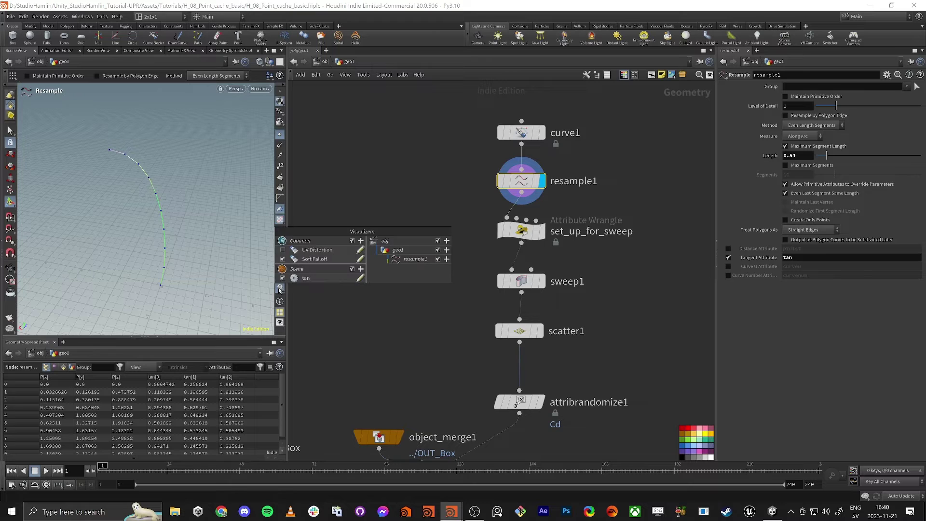
{"action": "left_click", "coordinate": [360, 279]}
{"action": "left_click", "coordinate": [326, 220]}
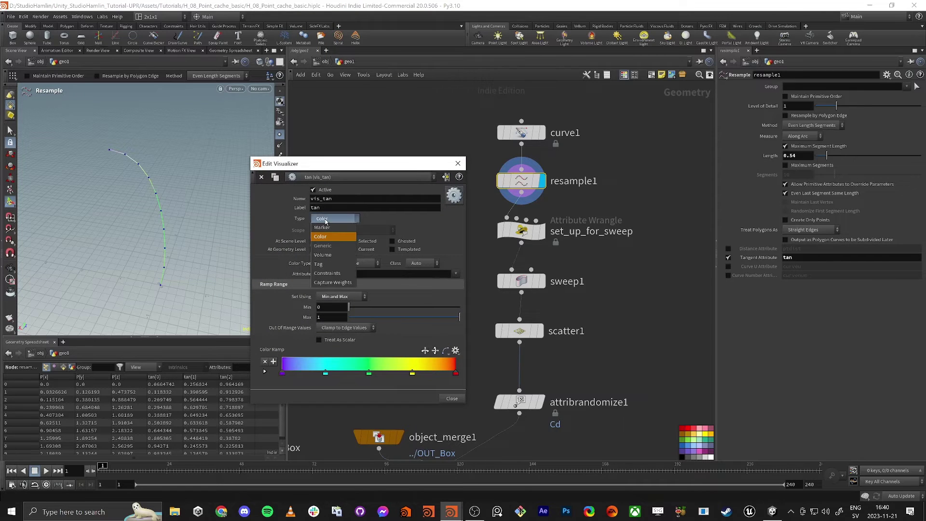
{"action": "left_click", "coordinate": [322, 227]}
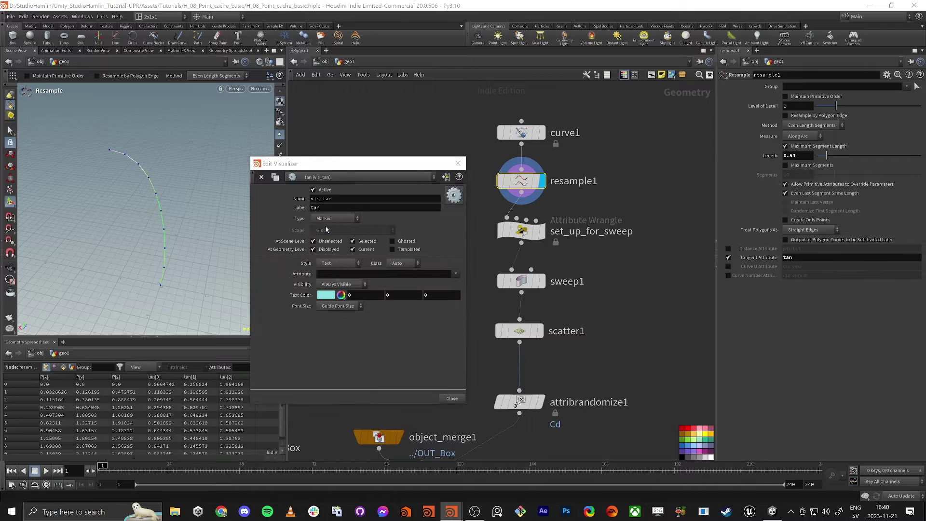
{"action": "left_click", "coordinate": [335, 263]}
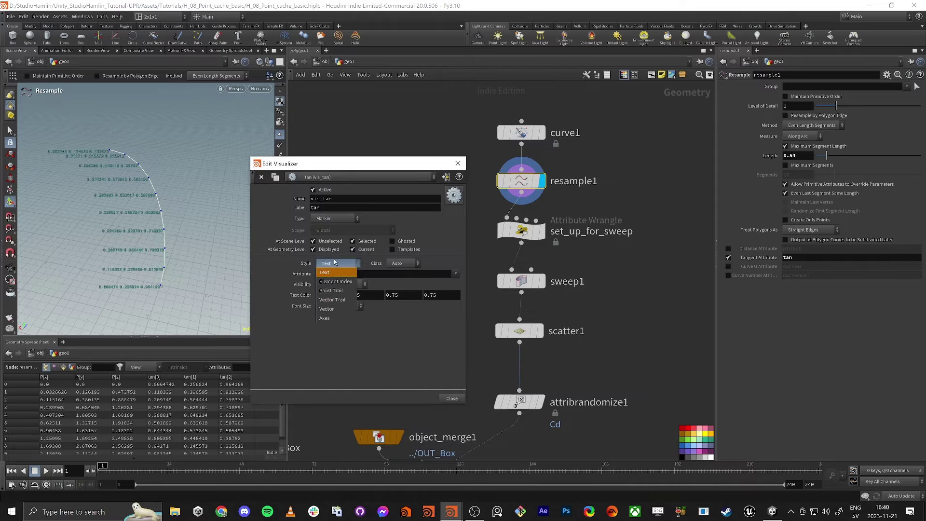
{"action": "left_click", "coordinate": [331, 308]}
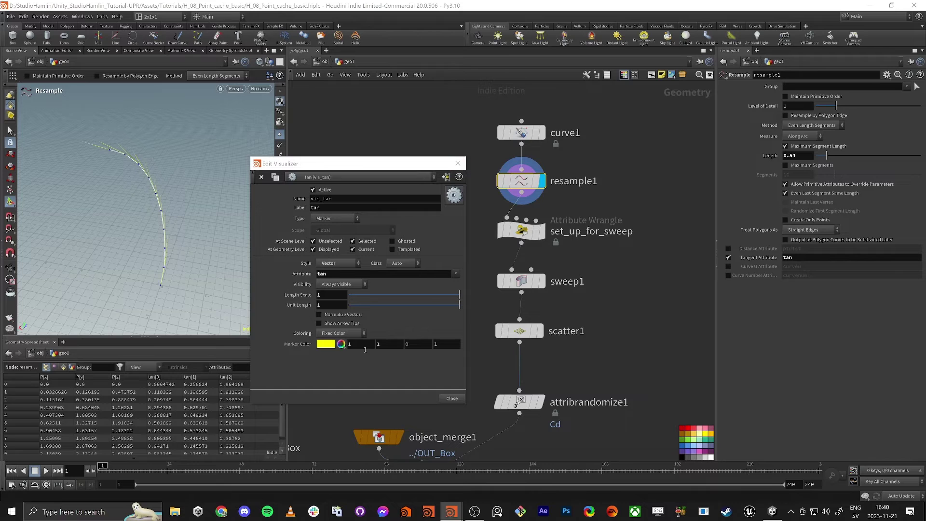
Step: Set the tan visualizer's marker color to blue (0, 0, 1) and close its settings
{"action": "left_click_drag", "start_coordinate": [356, 344], "coordinate": [272, 346]}
{"action": "type", "text": "0"}
{"action": "key", "text": "Tab"}
{"action": "type", "text": "0"}
{"action": "key", "text": "Tab"}
{"action": "type", "text": "1"}
{"action": "key", "text": "Tab"}
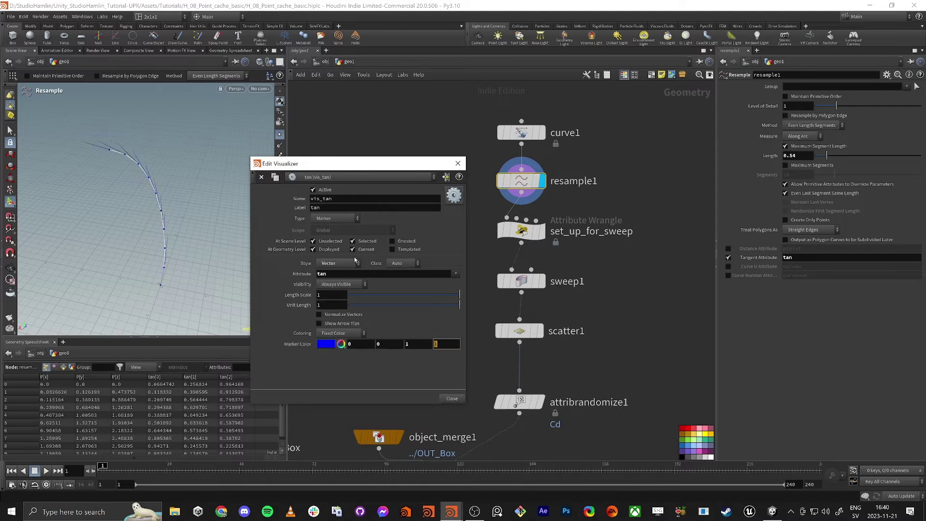
{"action": "left_click", "coordinate": [458, 163]}
Step: Inspect the tangent vectors on the resampled curve, and display scatter1 to view them on the scattered points
{"action": "middle_click_drag", "start_coordinate": [457, 167], "coordinate": [473, 156]}
{"action": "left_click_drag", "start_coordinate": [217, 176], "coordinate": [107, 211], "text": "alt"}
{"action": "middle_click_drag", "start_coordinate": [466, 248], "coordinate": [418, 234]}
{"action": "middle_click", "coordinate": [489, 160]}
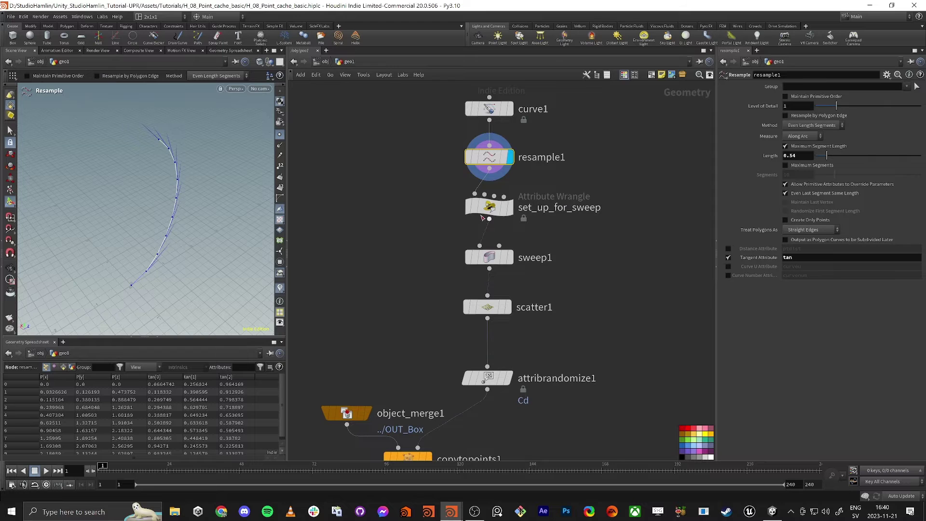
{"action": "left_click", "coordinate": [512, 282]}
{"action": "left_click", "coordinate": [490, 308]}
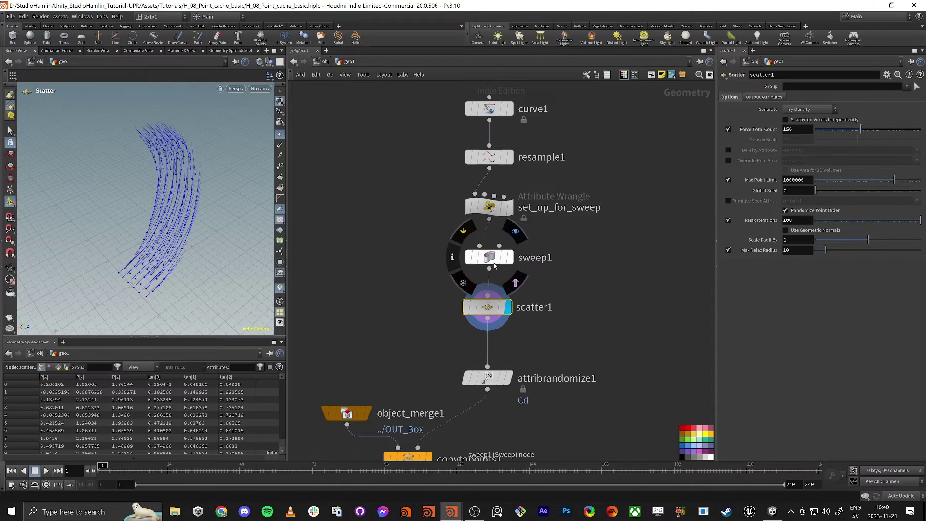
Step: Review which point attributes scatter1 outputs and check its node info for tan
{"action": "left_click", "coordinate": [765, 97]}
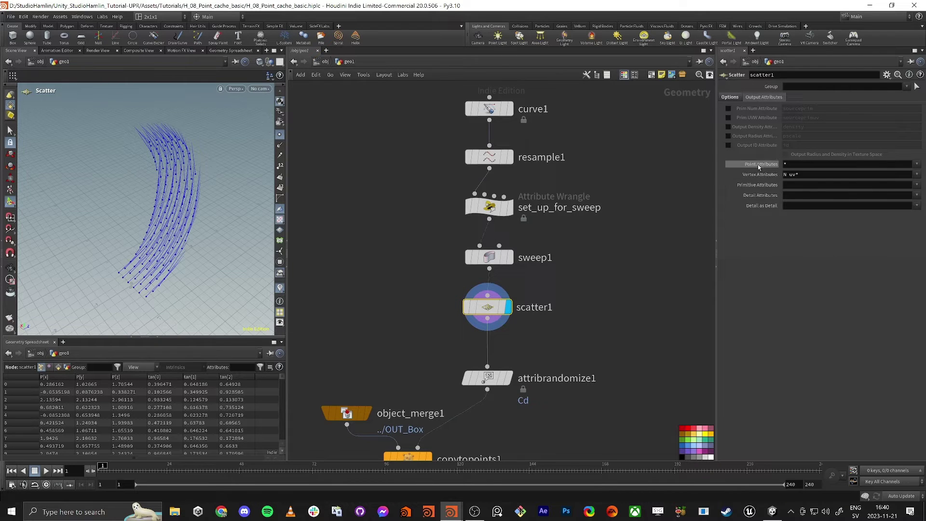
{"action": "left_click", "coordinate": [792, 165]}
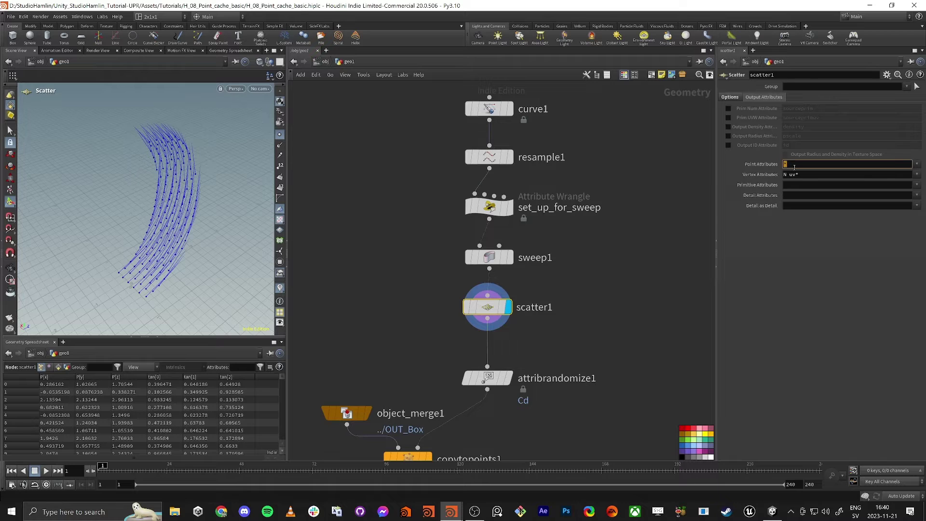
{"action": "left_click", "coordinate": [599, 316]}
{"action": "middle_click", "coordinate": [489, 306]}
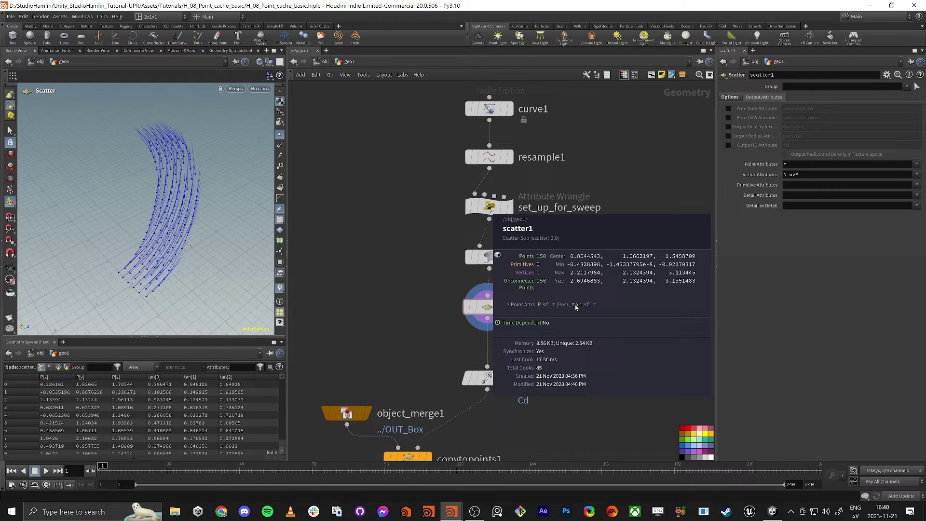
Step: Display copytopoints1, turn off the viewport visualizers and look closely at the orientation of the copied boxes
{"action": "middle_click_drag", "start_coordinate": [402, 342], "coordinate": [531, 205]}
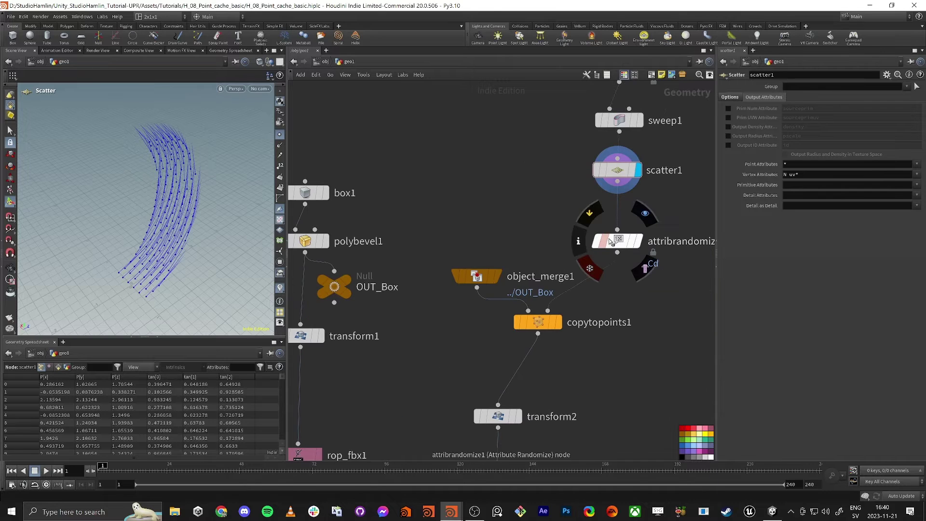
{"action": "left_click", "coordinate": [559, 321]}
{"action": "left_click", "coordinate": [533, 322]}
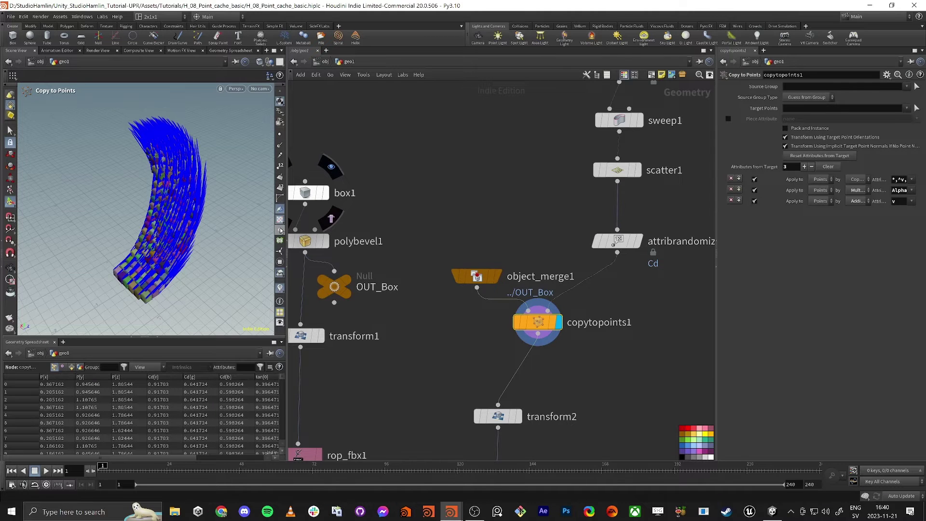
{"action": "left_click", "coordinate": [280, 288]}
{"action": "left_click_drag", "start_coordinate": [207, 237], "coordinate": [241, 185], "text": "alt"}
{"action": "right_click_drag", "start_coordinate": [242, 184], "coordinate": [213, 205], "text": "alt"}
{"action": "left_click_drag", "start_coordinate": [212, 205], "coordinate": [206, 222], "text": "alt"}
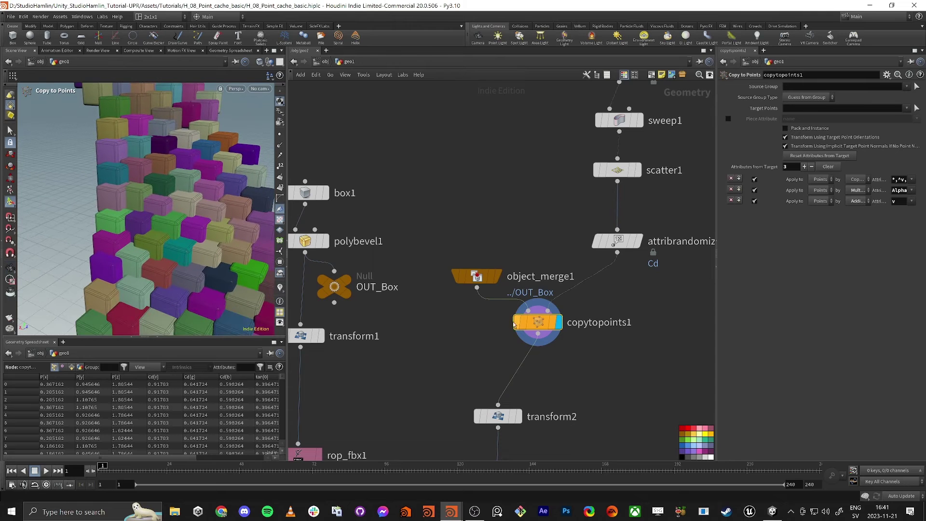
Step: Make room in the network and insert an Attribute Wrangle between attribrandomize1 and copytopoints1
{"action": "left_click_drag", "start_coordinate": [428, 240], "coordinate": [524, 348]}
{"action": "left_click", "coordinate": [567, 245]}
{"action": "left_click_drag", "start_coordinate": [618, 241], "coordinate": [618, 210]}
{"action": "key", "text": "Tab"}
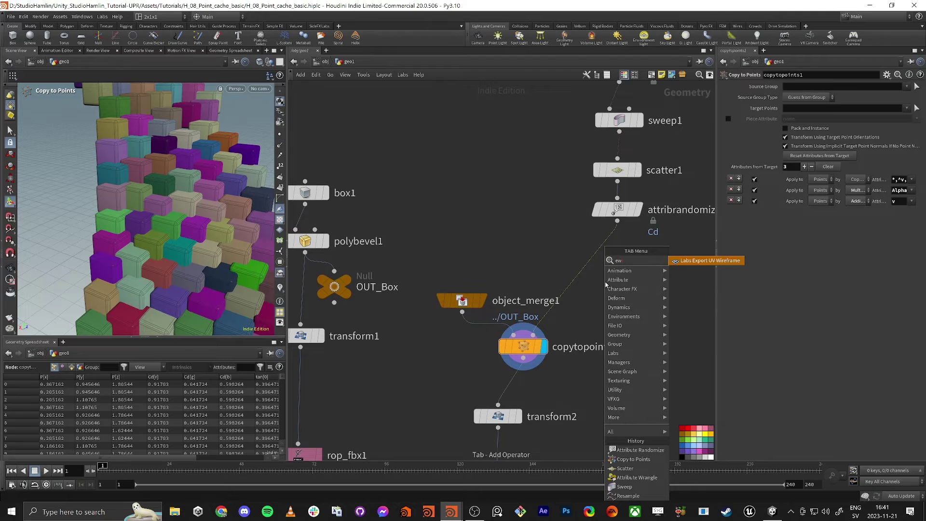
{"action": "type", "text": "wr"}
{"action": "key", "text": "Return"}
{"action": "key", "text": "Return"}
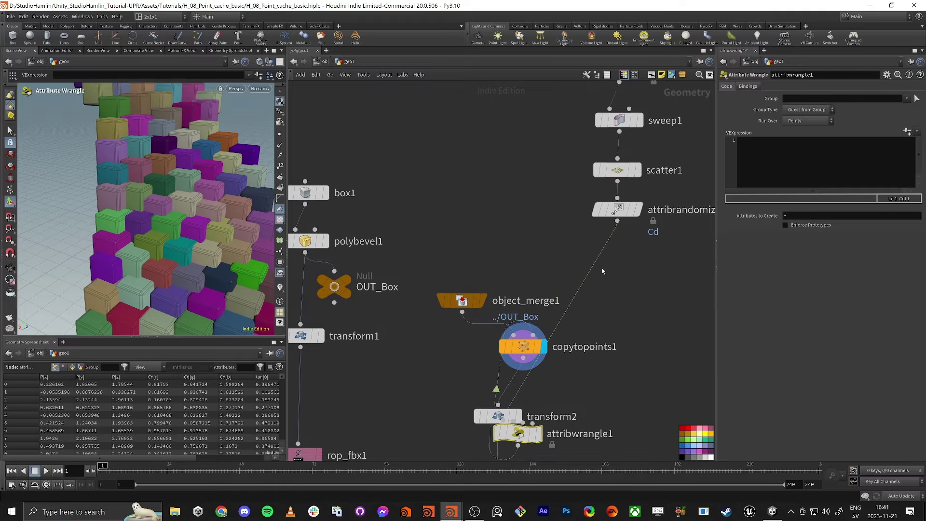
{"action": "left_click_drag", "start_coordinate": [521, 431], "coordinate": [577, 263]}
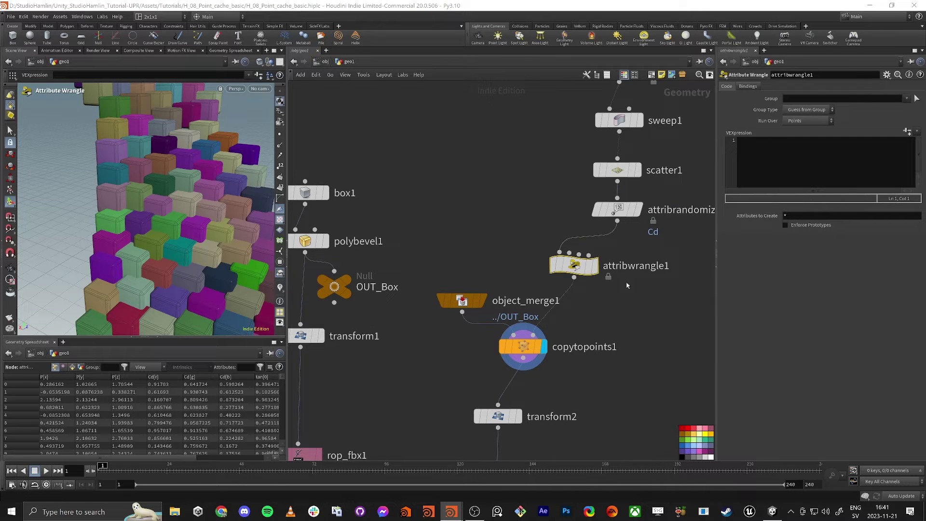
Step: Rename the new Attribute Wrangle node to fix_rotation
{"action": "left_click", "coordinate": [647, 266]}
{"action": "left_click_drag", "start_coordinate": [670, 267], "coordinate": [329, 247]}
{"action": "type", "text": "fix_rotatin"}
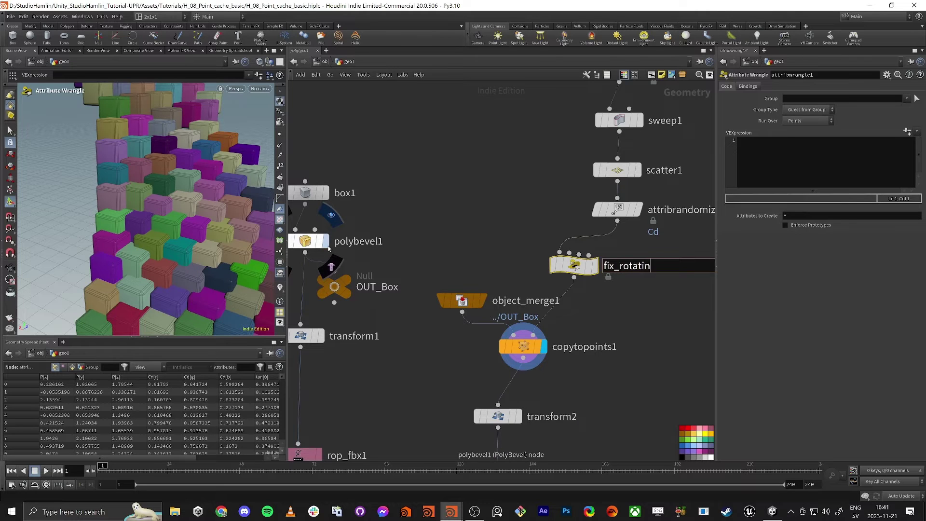
{"action": "key", "text": "Return"}
{"action": "left_click", "coordinate": [639, 269]}
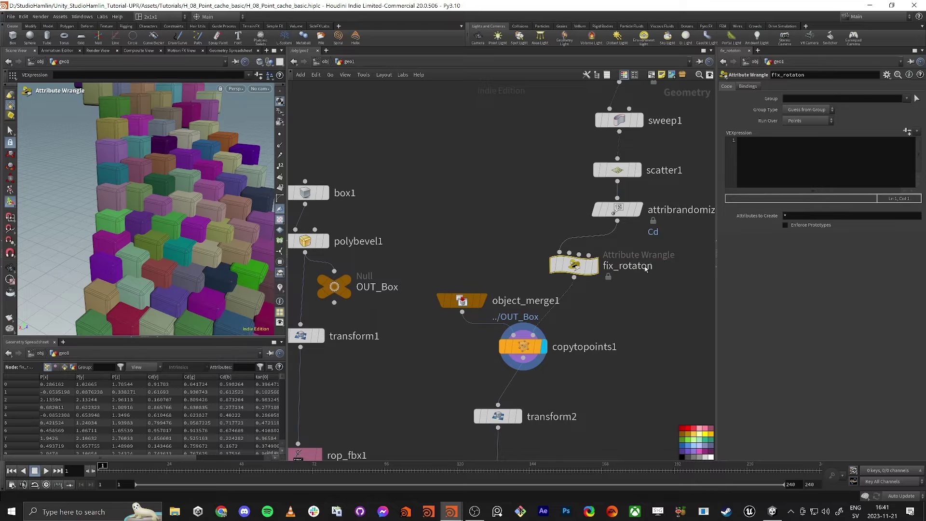
{"action": "type", "text": "o"}
{"action": "left_click_drag", "start_coordinate": [620, 266], "coordinate": [751, 274]}
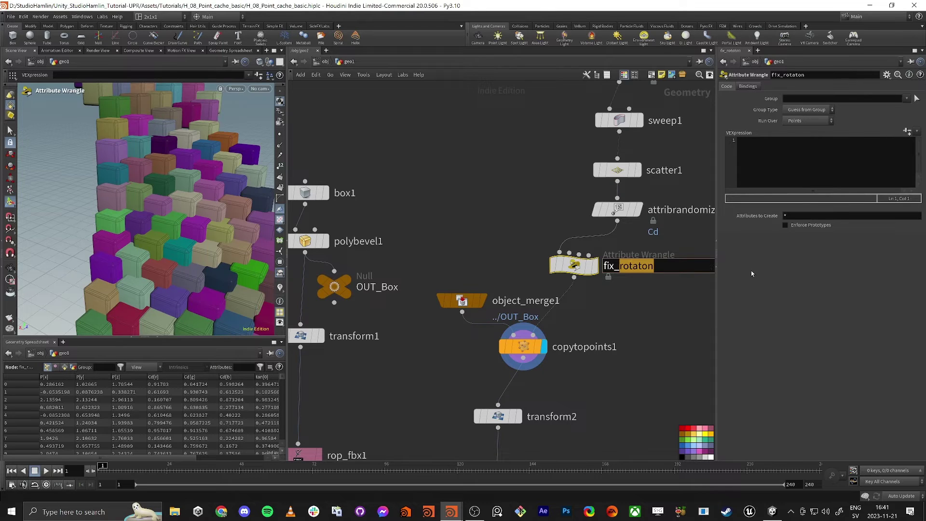
{"action": "type", "text": "rotation"}
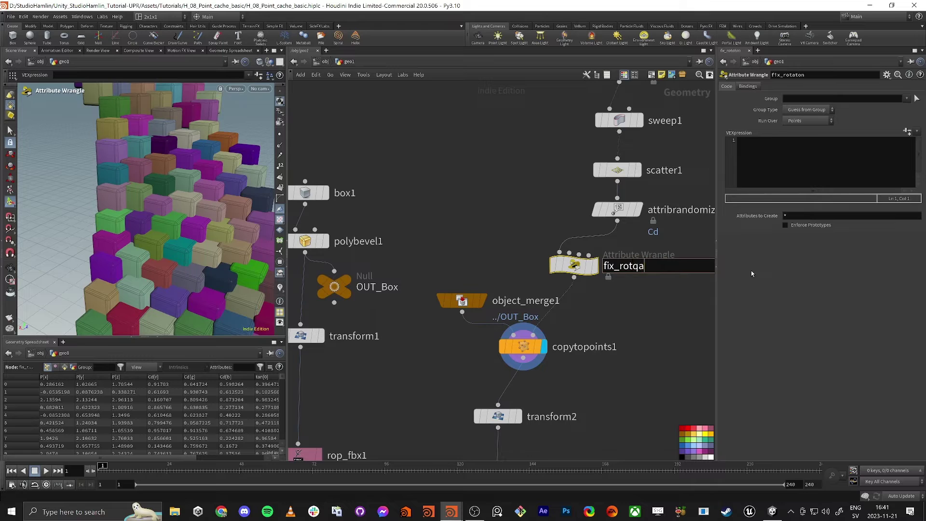
{"action": "key", "text": "Return"}
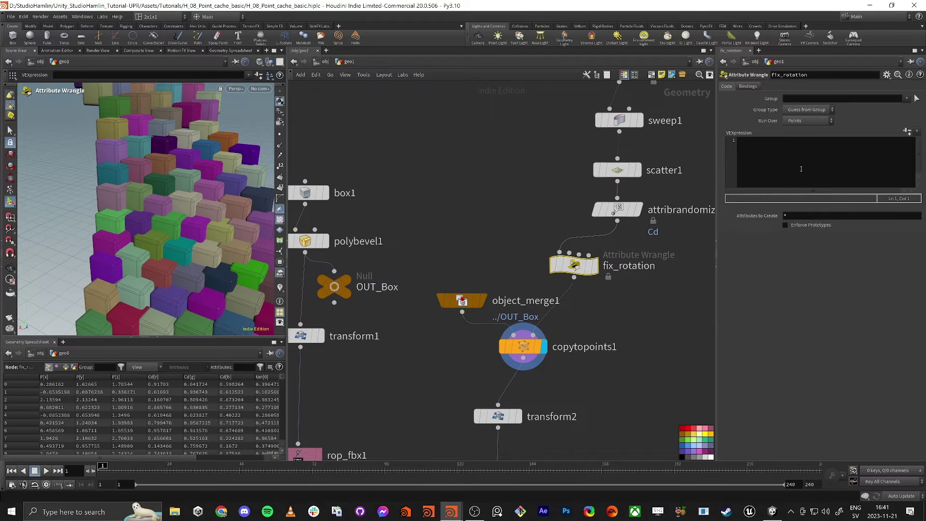
Step: Move the nodes from scatter1 through rop_fbx2 down to leave a gap below sweep1
{"action": "left_click", "coordinate": [802, 168]}
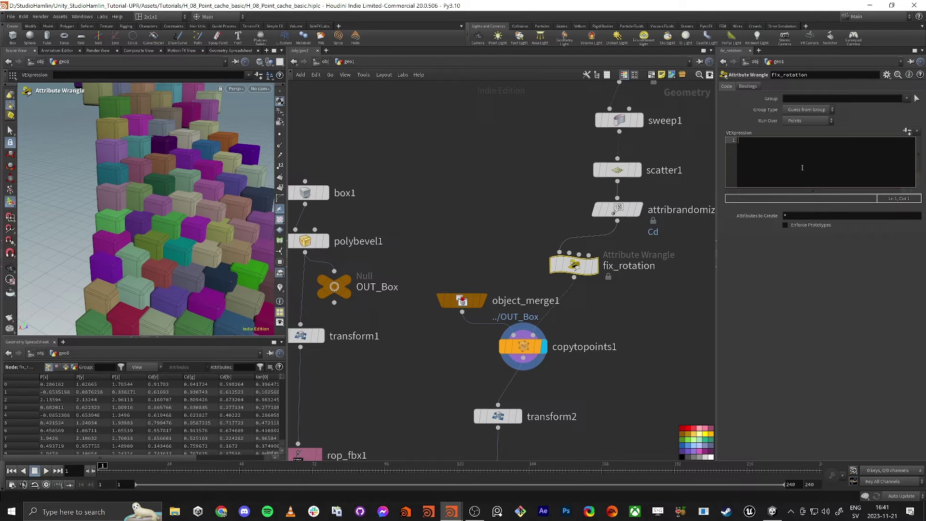
{"action": "middle_click_drag", "start_coordinate": [465, 140], "coordinate": [410, 220]}
{"action": "middle_click", "coordinate": [579, 150]}
{"action": "scroll", "coordinate": [582, 147], "scroll_direction": "down", "scroll_amount": 4}
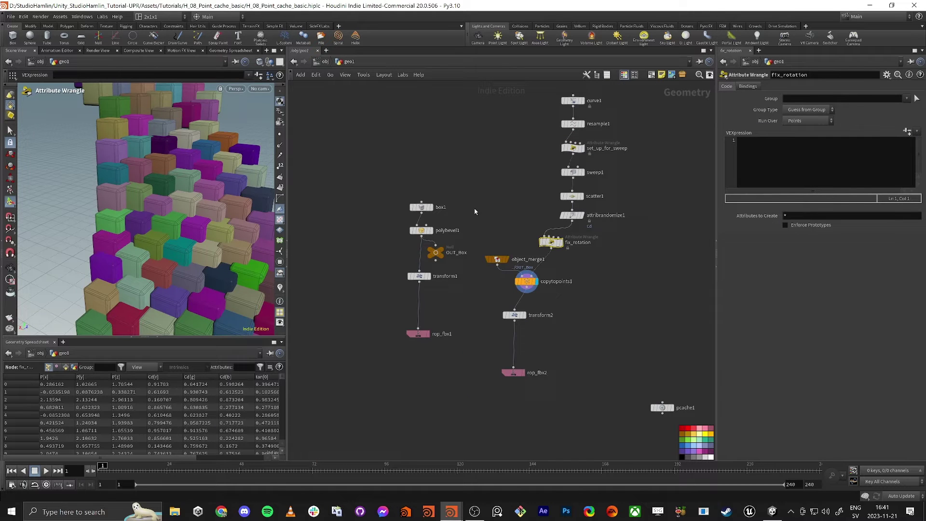
{"action": "left_click_drag", "start_coordinate": [500, 251], "coordinate": [591, 405]}
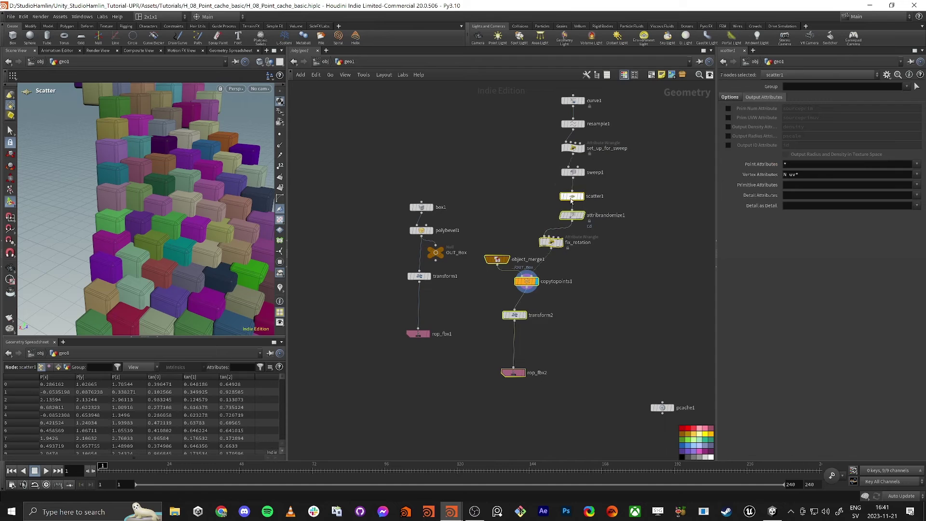
{"action": "left_click_drag", "start_coordinate": [569, 199], "coordinate": [567, 238]}
{"action": "middle_click_drag", "start_coordinate": [518, 248], "coordinate": [513, 217]}
{"action": "left_click", "coordinate": [513, 217]}
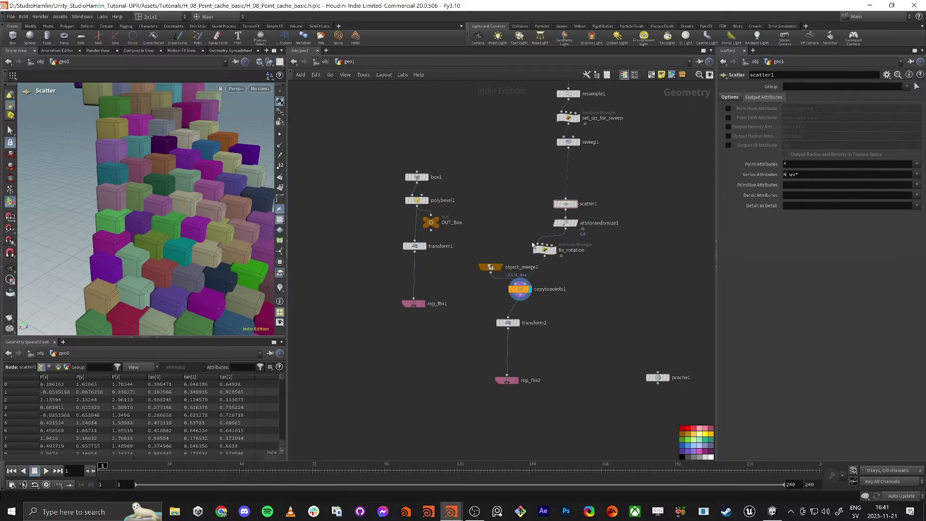
{"action": "left_click_drag", "start_coordinate": [545, 253], "coordinate": [541, 253]}
{"action": "middle_click_drag", "start_coordinate": [548, 192], "coordinate": [542, 231]}
{"action": "scroll", "coordinate": [542, 230], "scroll_direction": "up", "scroll_amount": 3}
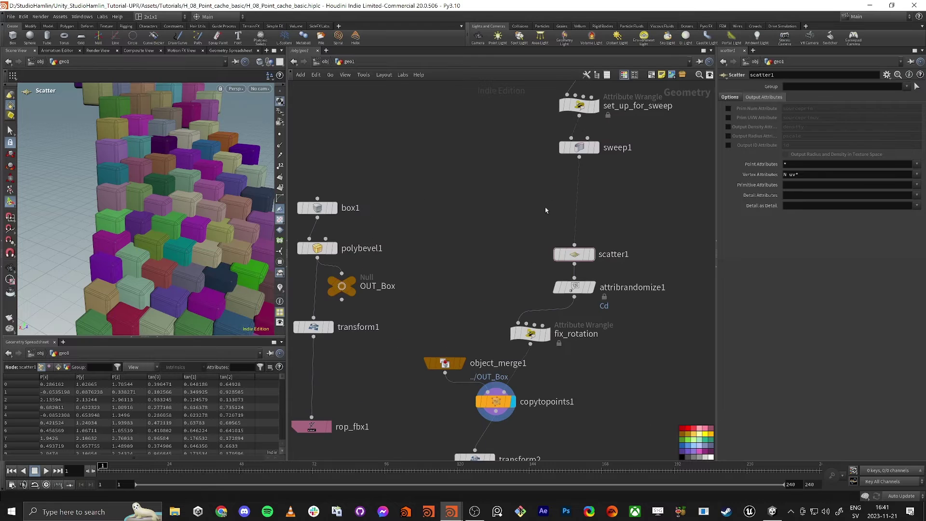
Step: Display sweep1 and show its point normals in the viewport
{"action": "left_click", "coordinate": [599, 150]}
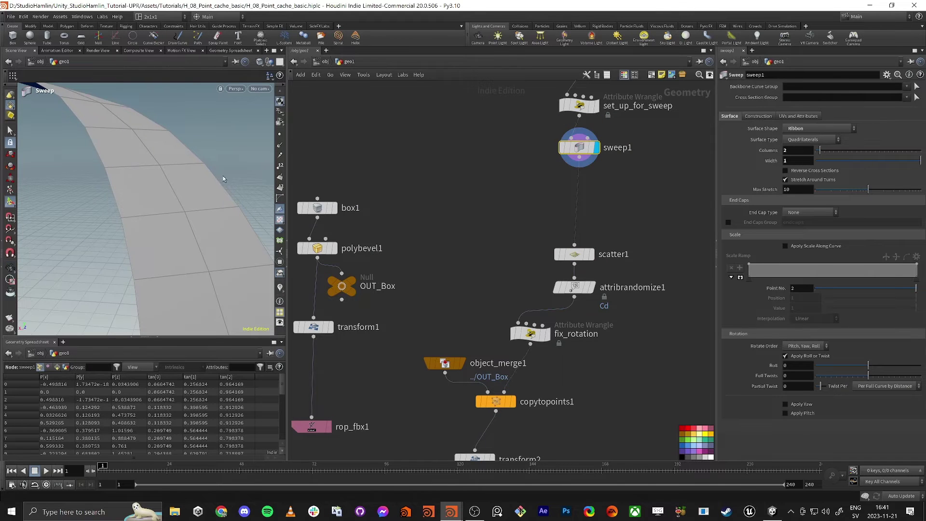
{"action": "left_click", "coordinate": [280, 146]}
{"action": "scroll", "coordinate": [151, 177], "scroll_direction": "down", "scroll_amount": 3}
{"action": "left_click_drag", "start_coordinate": [151, 178], "coordinate": [160, 174], "text": "alt"}
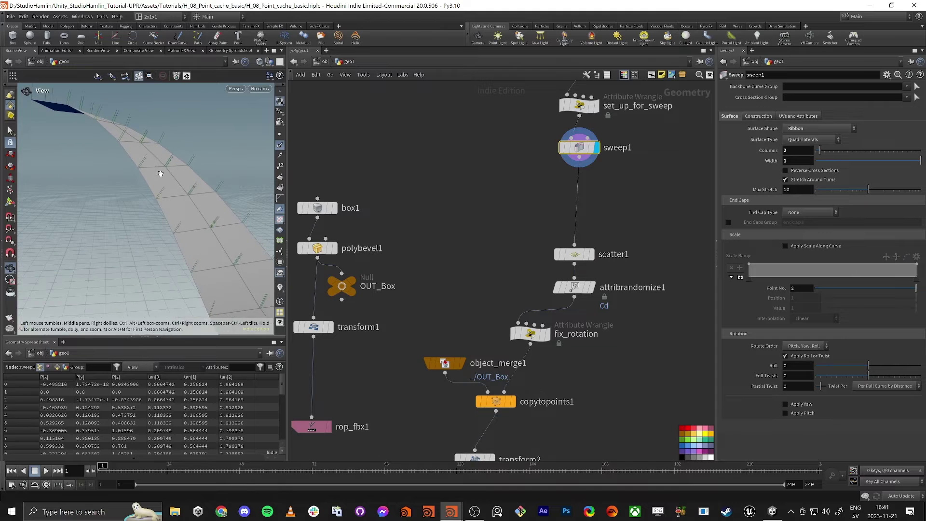
Step: Insert a Normal node between sweep1 and scatter1 and display it
{"action": "middle_click_drag", "start_coordinate": [557, 184], "coordinate": [523, 227]}
{"action": "key", "text": "Tab"}
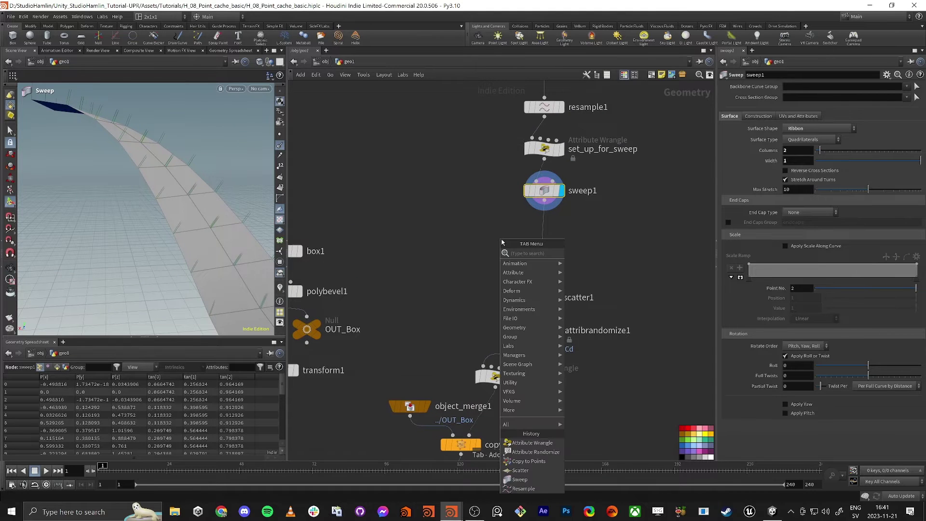
{"action": "type", "text": "normal"}
{"action": "key", "text": "Return"}
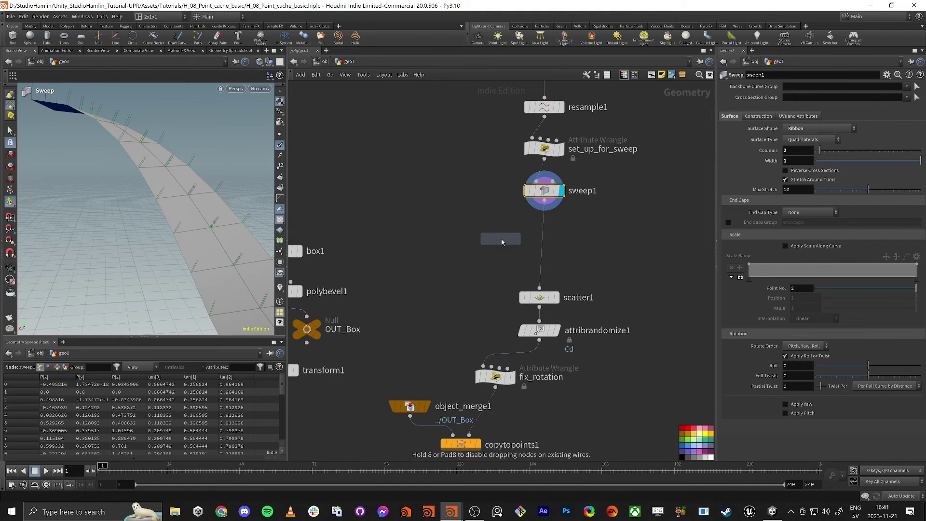
{"action": "left_click", "coordinate": [478, 219]}
{"action": "right_click_drag", "start_coordinate": [166, 184], "coordinate": [221, 196], "text": "alt"}
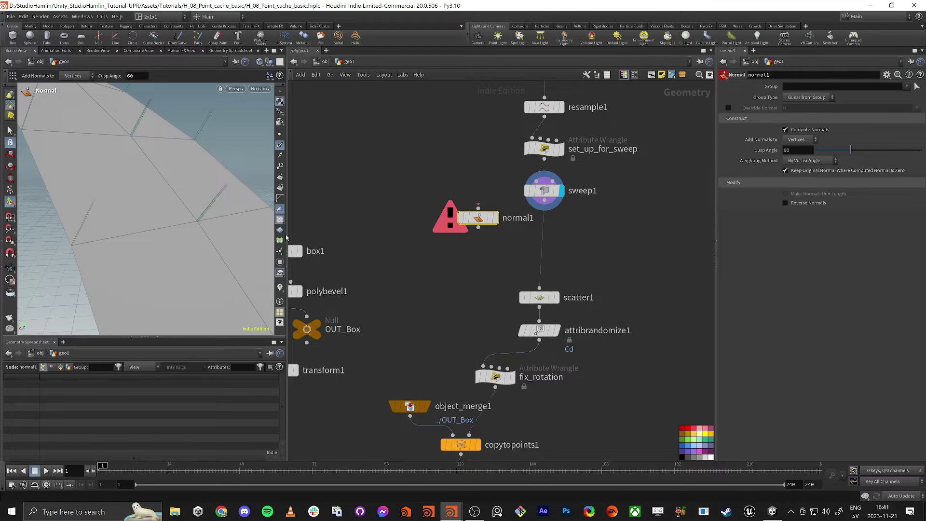
{"action": "left_click_drag", "start_coordinate": [472, 222], "coordinate": [543, 246]}
{"action": "left_click", "coordinate": [566, 243]}
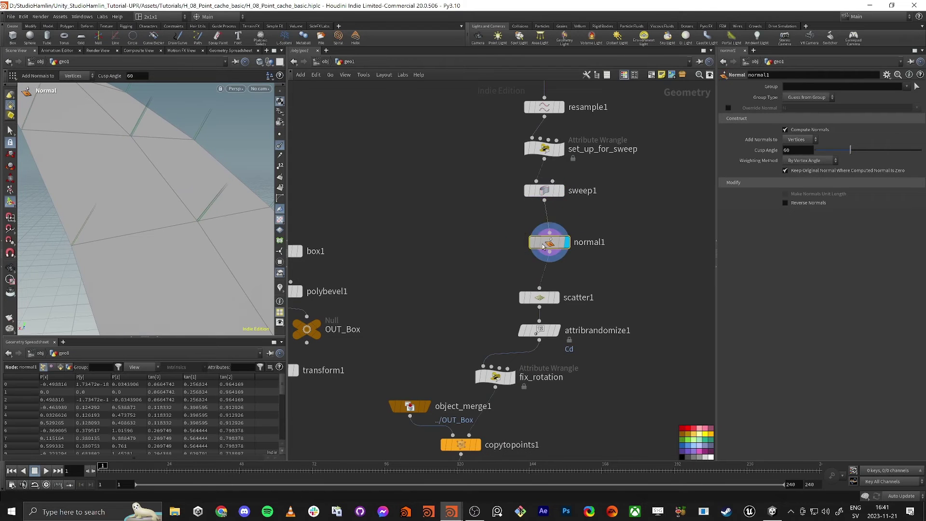
Step: Set normal1 to add its normals to points instead of vertices
{"action": "left_click", "coordinate": [800, 139]}
{"action": "left_click", "coordinate": [797, 149]}
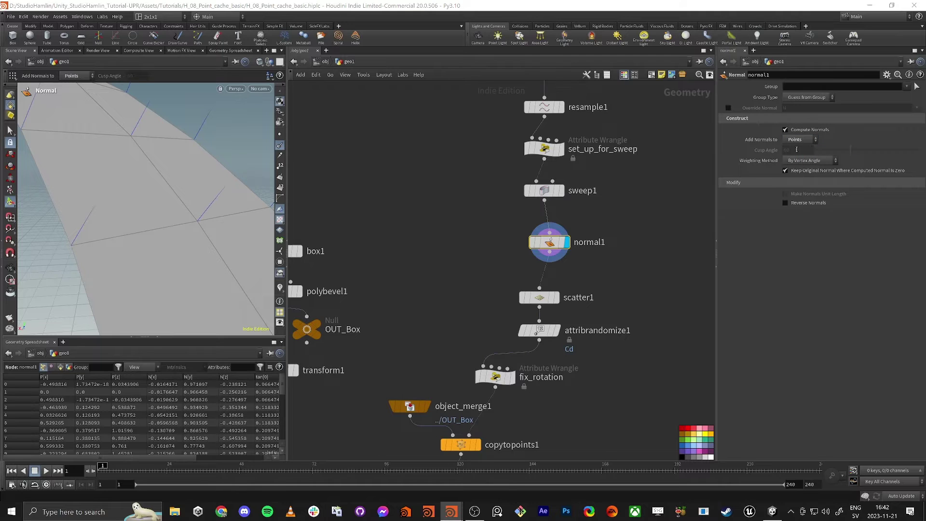
{"action": "right_click_drag", "start_coordinate": [198, 205], "coordinate": [155, 218], "text": "alt"}
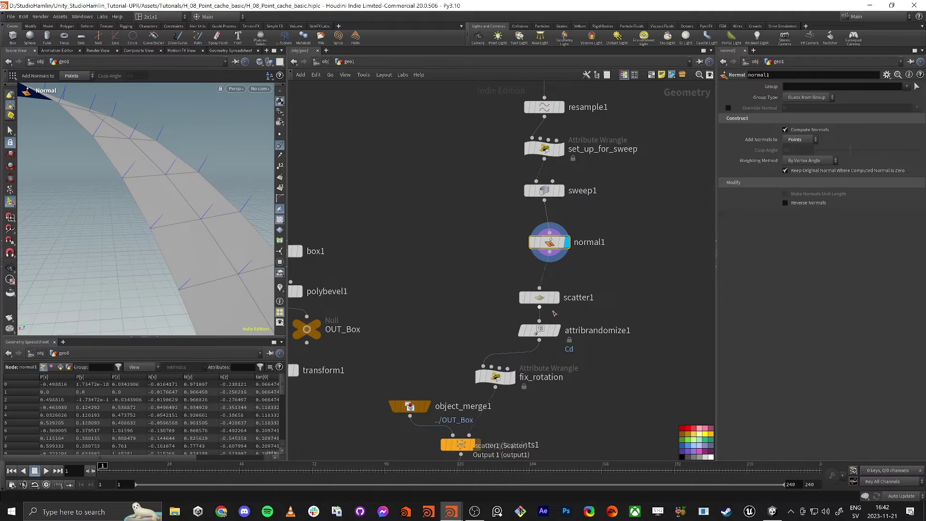
Step: Move scatter1 closer below normal1 and display it, checking which point attributes reach the scattered points
{"action": "left_click_drag", "start_coordinate": [538, 301], "coordinate": [542, 283]}
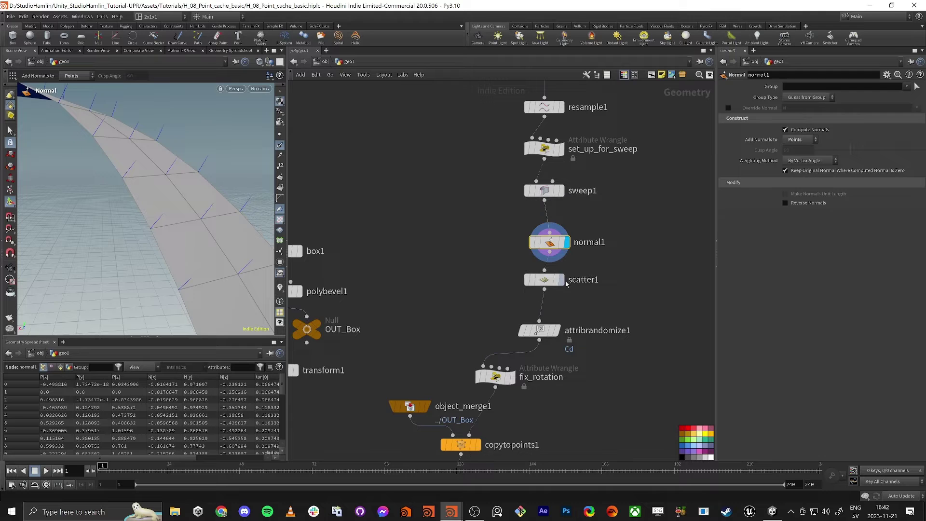
{"action": "left_click", "coordinate": [563, 280]}
{"action": "left_click", "coordinate": [545, 285]}
{"action": "middle_click", "coordinate": [555, 242]}
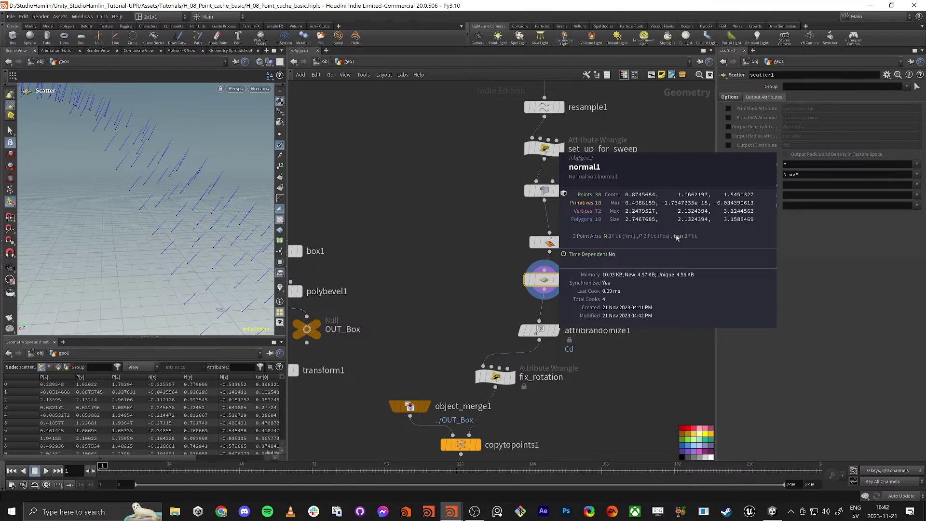
{"action": "left_click", "coordinate": [785, 165]}
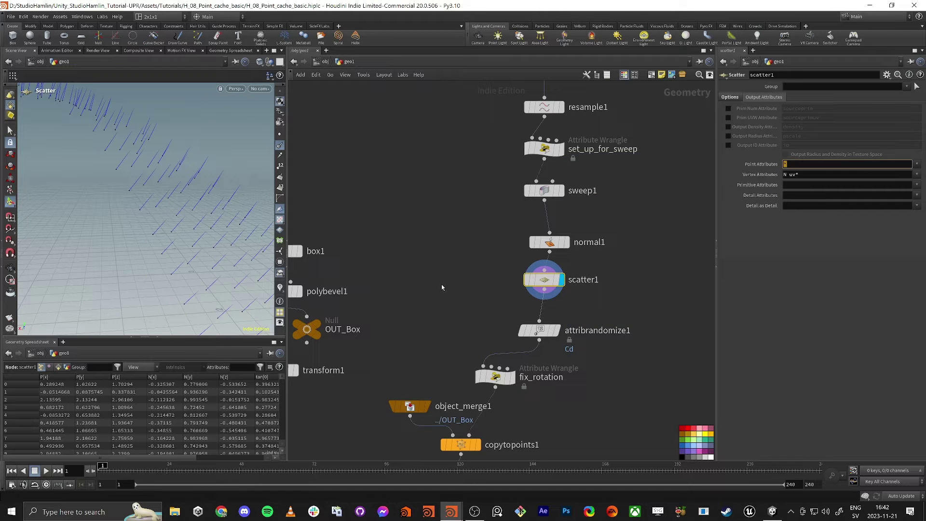
{"action": "left_click", "coordinate": [544, 279]}
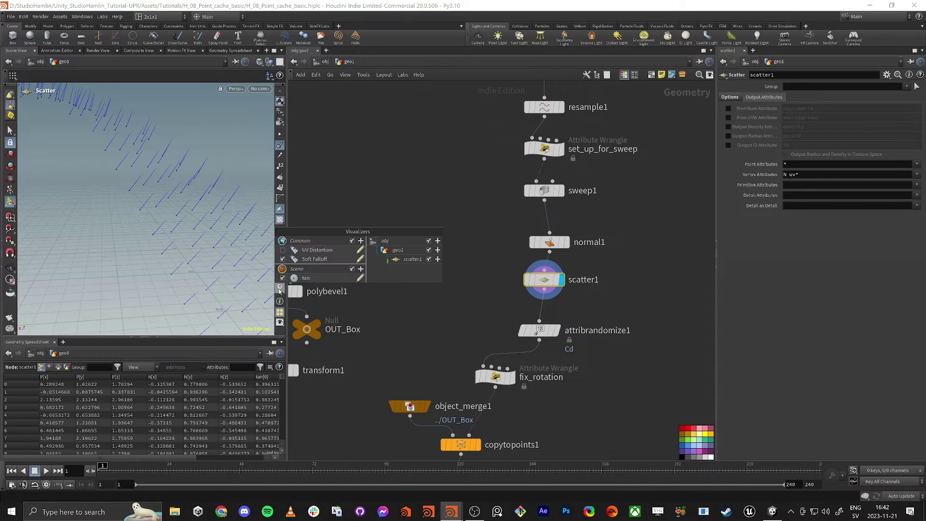
Step: Turn on the tan visualizer and examine the normal and tangent directions on the scattered points
{"action": "left_click", "coordinate": [279, 288]}
{"action": "key", "text": "space+g"}
{"action": "left_click_drag", "start_coordinate": [215, 206], "coordinate": [119, 186]}
{"action": "middle_click_drag", "start_coordinate": [118, 185], "coordinate": [207, 233]}
{"action": "scroll", "coordinate": [142, 165], "scroll_direction": "up", "scroll_amount": 4}
{"action": "scroll", "coordinate": [153, 190], "scroll_direction": "up", "scroll_amount": 4}
{"action": "scroll", "coordinate": [196, 240], "scroll_direction": "up", "scroll_amount": 4}
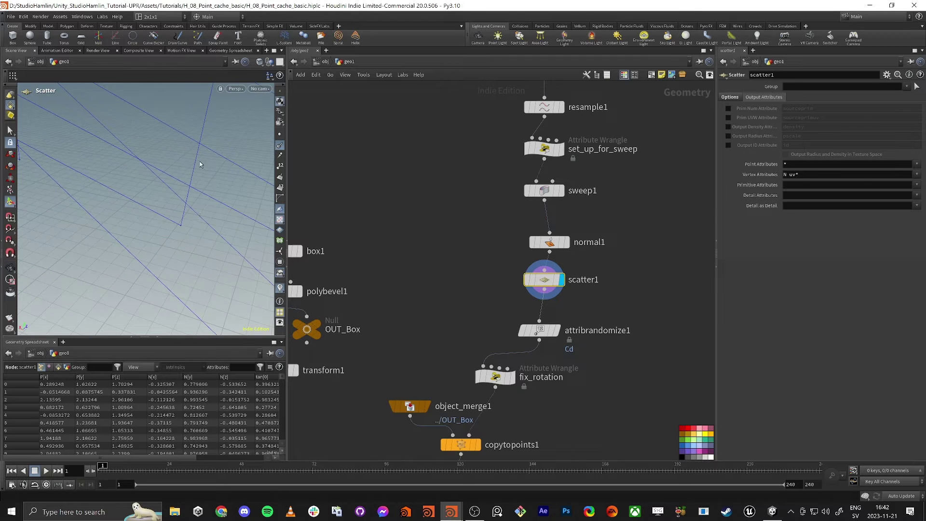
{"action": "scroll", "coordinate": [201, 165], "scroll_direction": "down", "scroll_amount": 6}
{"action": "left_click_drag", "start_coordinate": [68, 227], "coordinate": [172, 192]}
{"action": "middle_click_drag", "start_coordinate": [171, 192], "coordinate": [165, 203]}
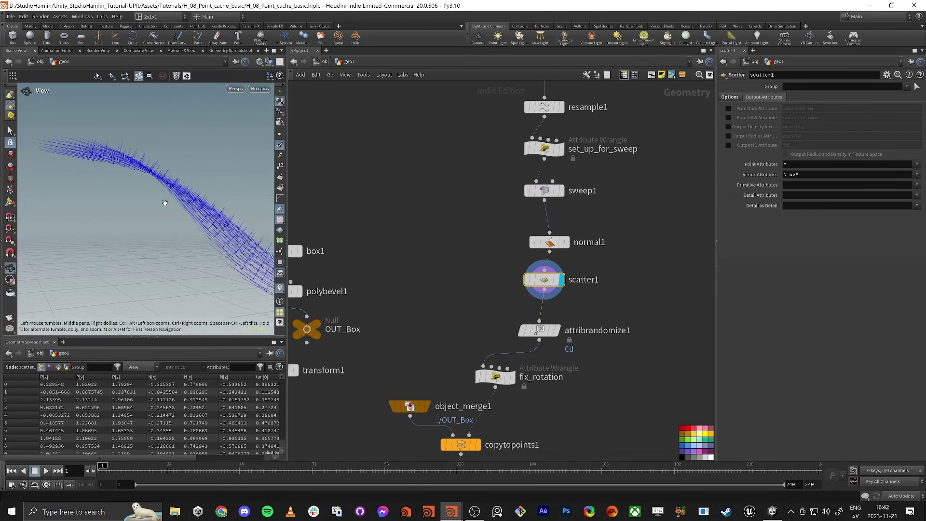
{"action": "left_click_drag", "start_coordinate": [165, 202], "coordinate": [188, 199]}
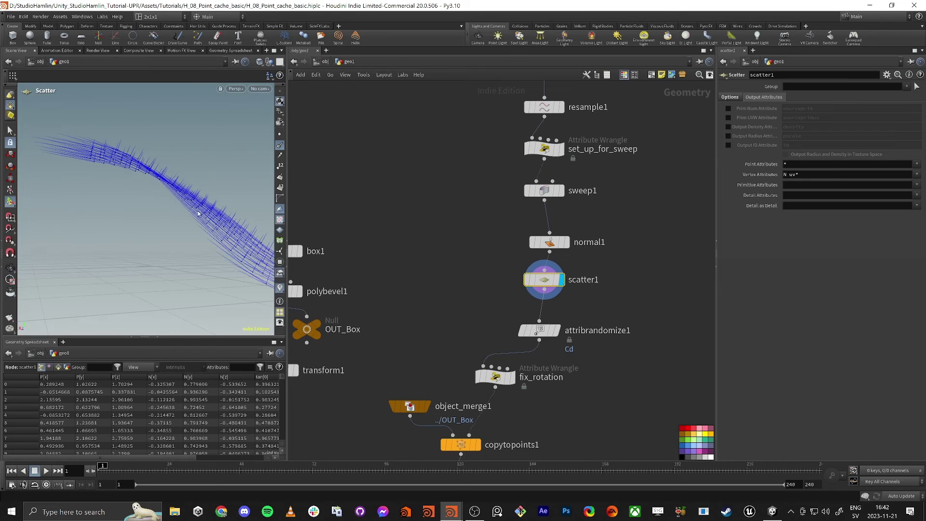
Step: Display copytopoints1 and turn off the point normals and the tan visualizer to show only the copied boxes
{"action": "middle_click_drag", "start_coordinate": [424, 301], "coordinate": [427, 204]}
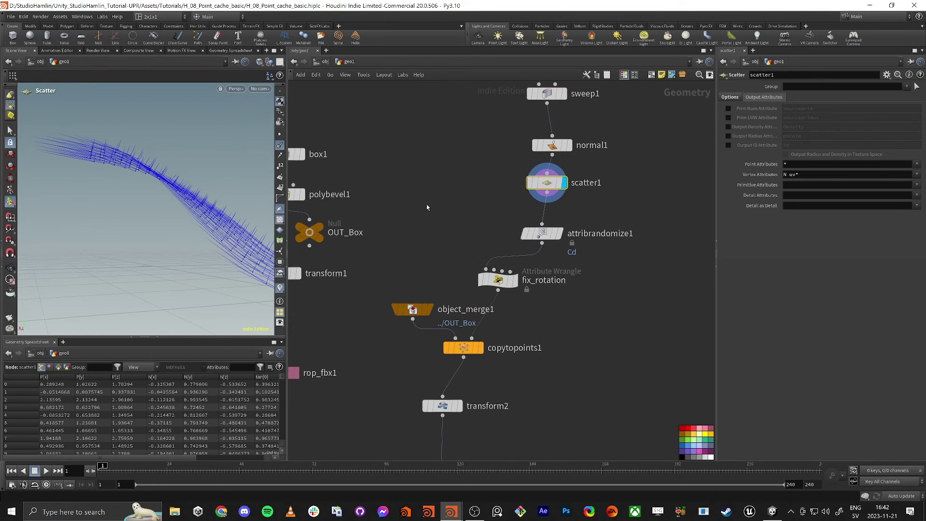
{"action": "left_click", "coordinate": [502, 280]}
{"action": "left_click", "coordinate": [806, 160]}
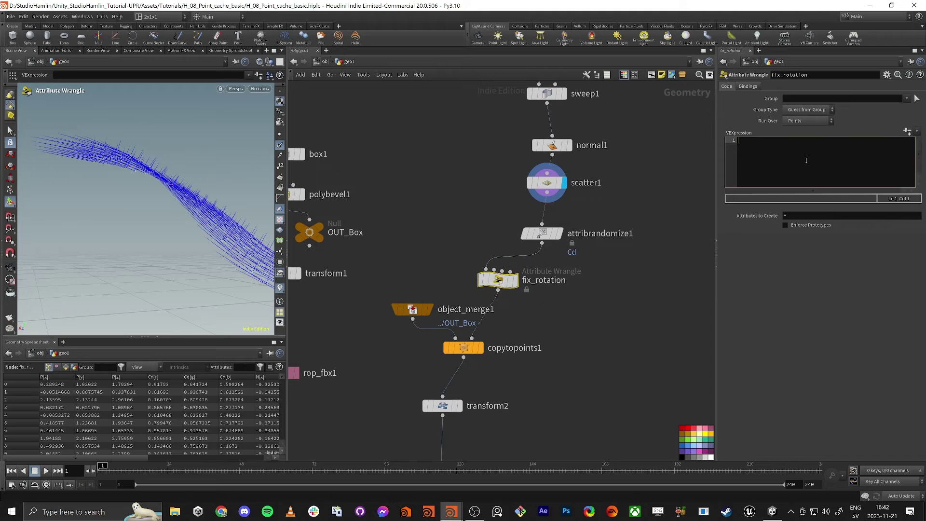
{"action": "mouse_move", "coordinate": [475, 347]}
{"action": "left_mouse_down"}
{"action": "mouse_move", "coordinate": [455, 359]}
{"action": "mouse_move", "coordinate": [465, 361]}
{"action": "left_mouse_up"}
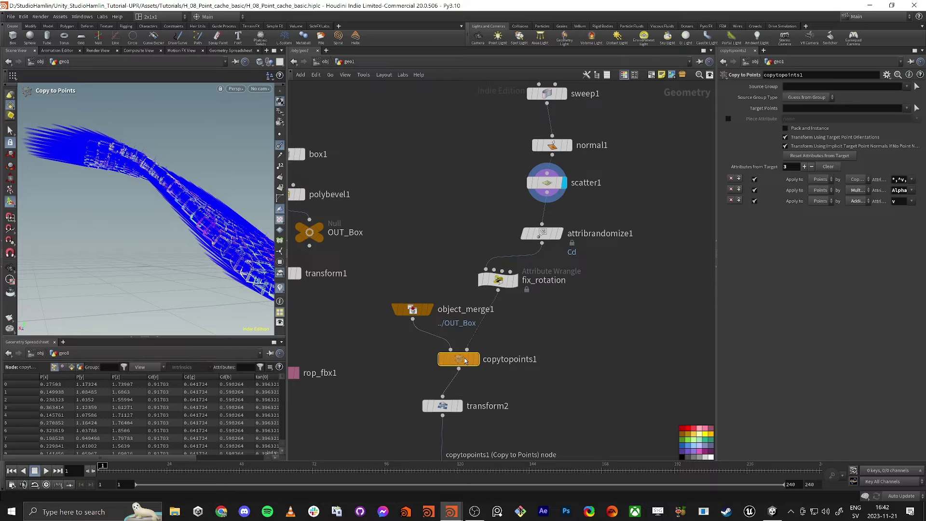
{"action": "left_click", "coordinate": [476, 359]}
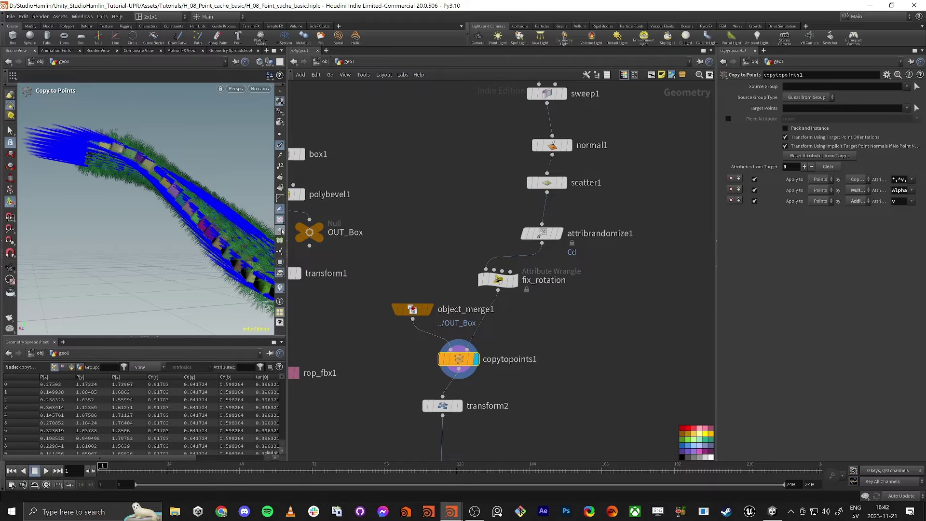
{"action": "left_click", "coordinate": [280, 145]}
{"action": "left_click", "coordinate": [279, 286]}
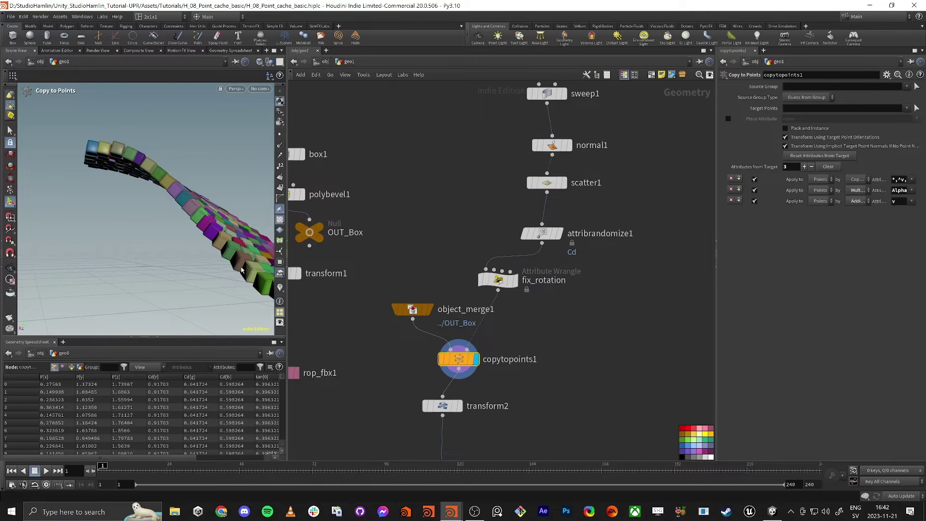
{"action": "mouse_move", "coordinate": [208, 191]}
{"action": "left_mouse_down", "text": "alt"}
{"action": "mouse_move", "coordinate": [154, 245]}
{"action": "mouse_move", "coordinate": [213, 194]}
{"action": "mouse_move", "coordinate": [192, 196]}
{"action": "mouse_move", "coordinate": [157, 244]}
{"action": "mouse_move", "coordinate": [212, 189]}
{"action": "left_mouse_up", "text": "alt"}
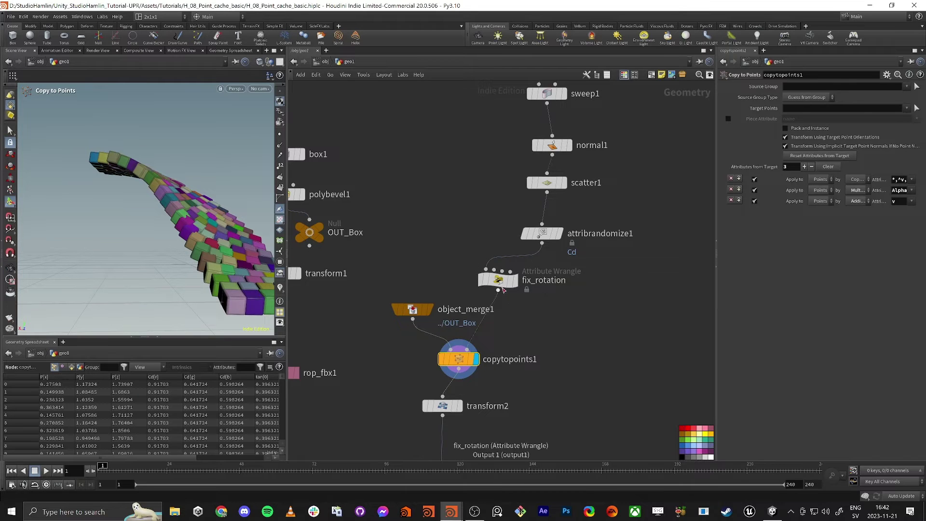
Step: Bypass fix_rotation temporarily to examine how the copied boxes are rotated by default, and re-enable it
{"action": "left_click", "coordinate": [481, 282]}
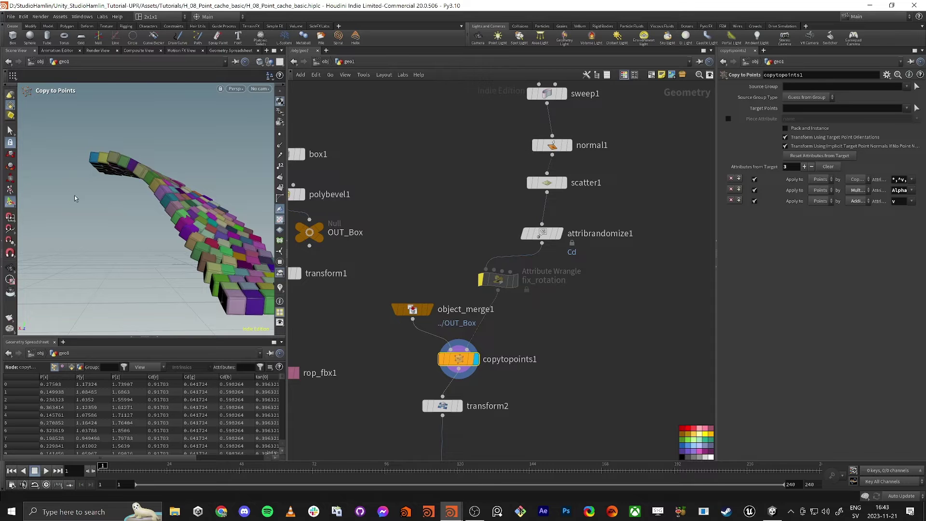
{"action": "left_click_drag", "start_coordinate": [157, 180], "coordinate": [155, 254], "text": "alt"}
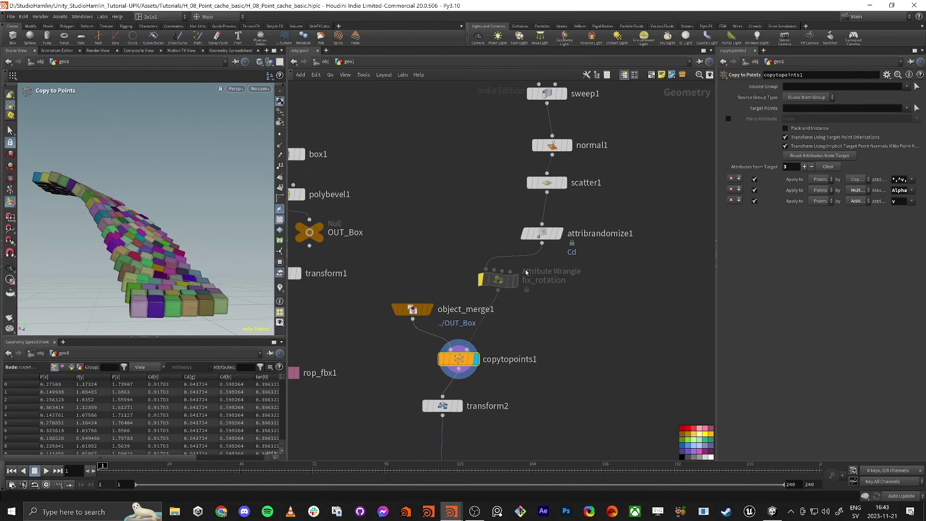
{"action": "left_click_drag", "start_coordinate": [103, 162], "coordinate": [199, 262], "text": "alt"}
{"action": "left_click_drag", "start_coordinate": [160, 129], "coordinate": [194, 169], "text": "alt"}
{"action": "left_click", "coordinate": [480, 283]}
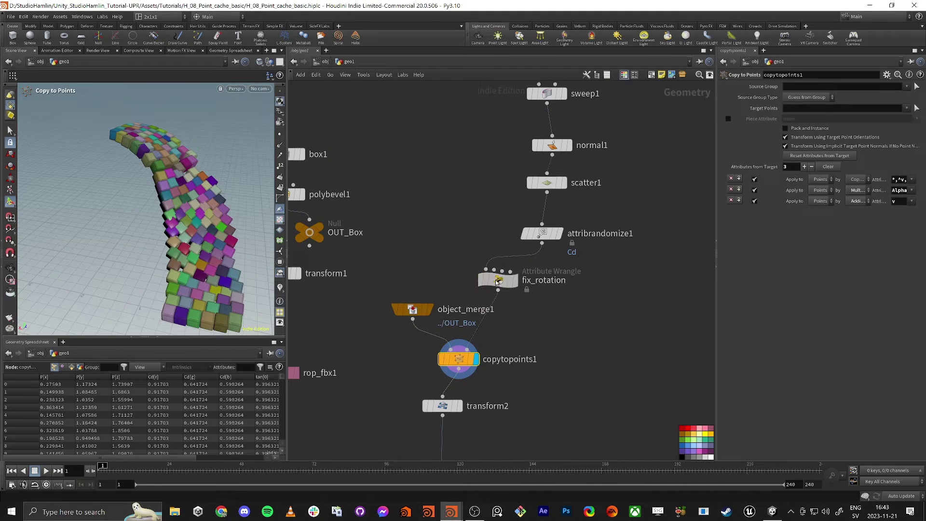
Step: Write v@N = v@tan; on the second line of fix_rotation's VEX code and apply it
{"action": "left_click", "coordinate": [490, 281]}
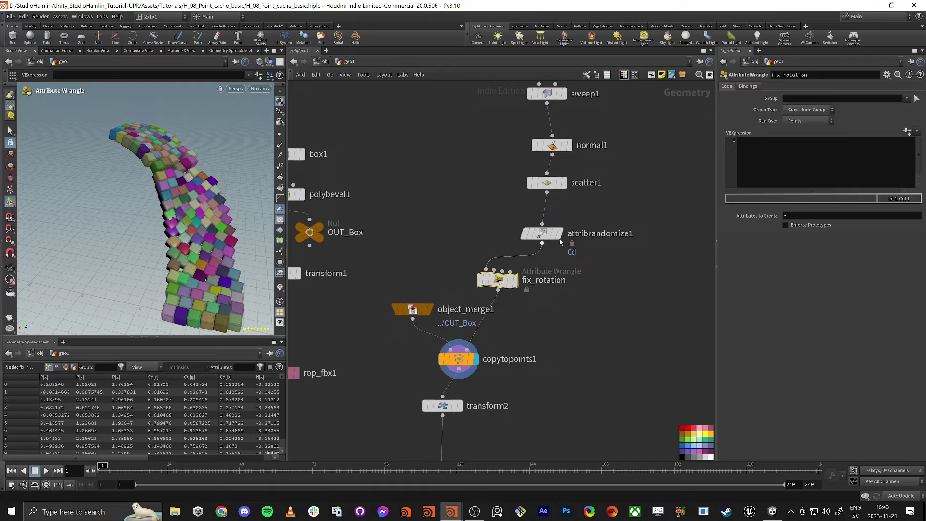
{"action": "left_click", "coordinate": [809, 163]}
{"action": "type", "text": "v"}
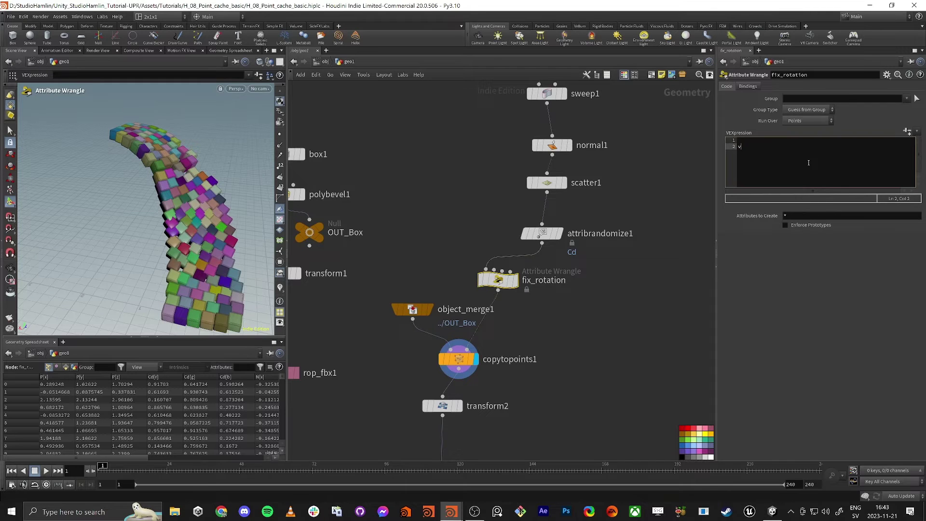
{"action": "type", "text": "@N = v@tan;"}
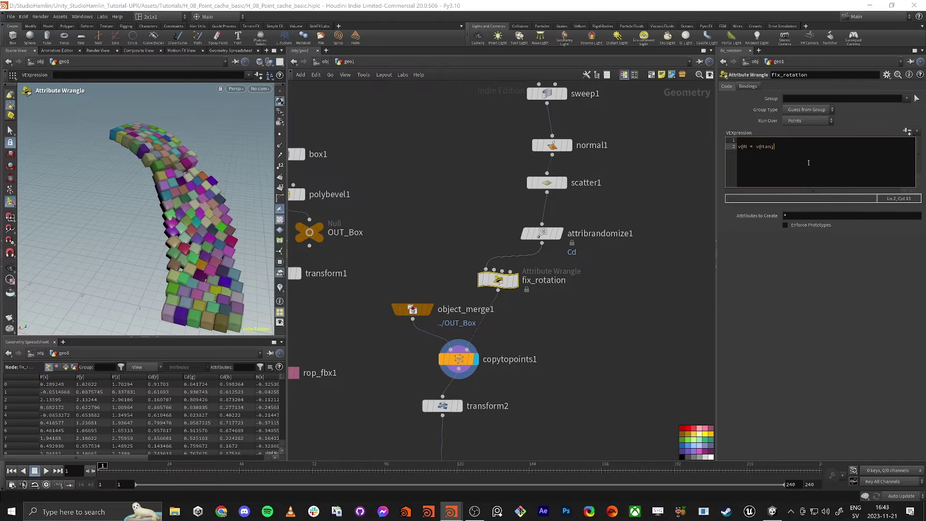
{"action": "key", "text": "ctrl+Return"}
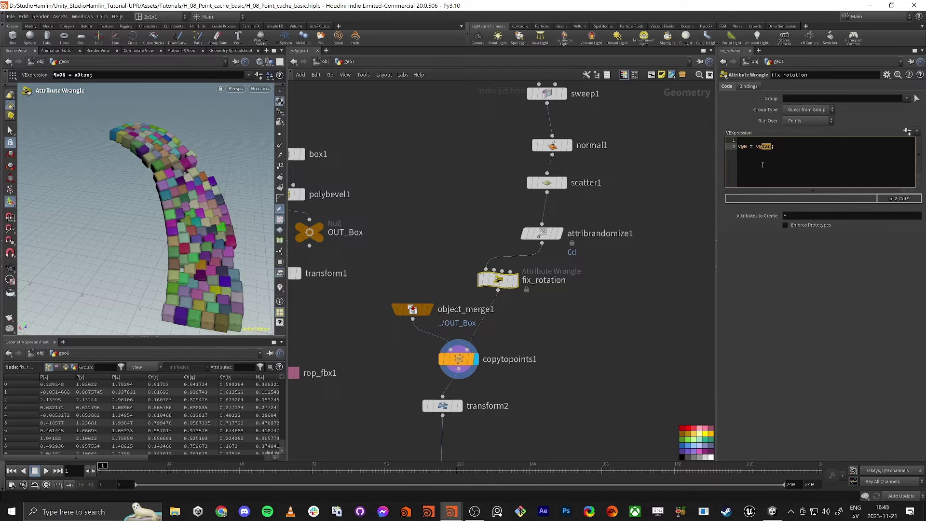
{"action": "left_click", "coordinate": [600, 351]}
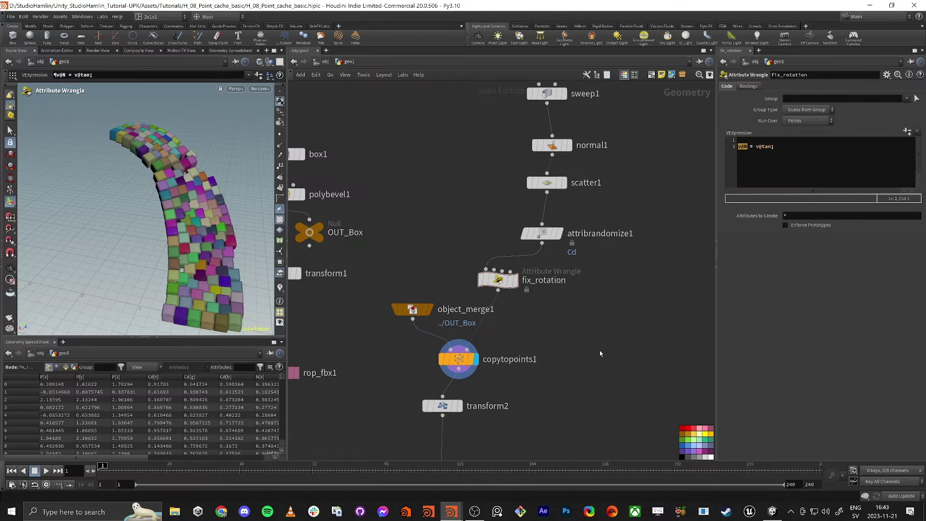
Step: Examine the copied boxes from several angles to check how they align and tilt along the curve
{"action": "left_click_drag", "start_coordinate": [101, 190], "coordinate": [145, 305], "text": "alt"}
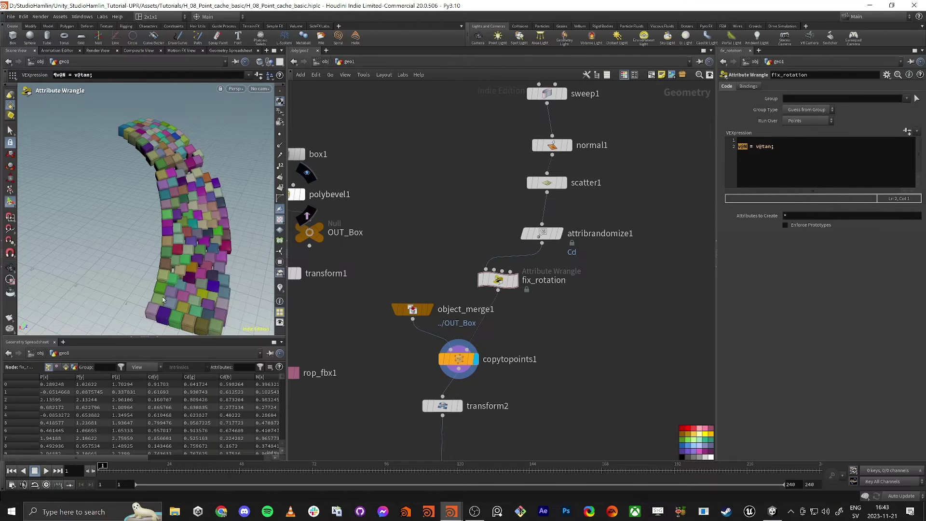
{"action": "left_click_drag", "start_coordinate": [167, 185], "coordinate": [155, 163]}
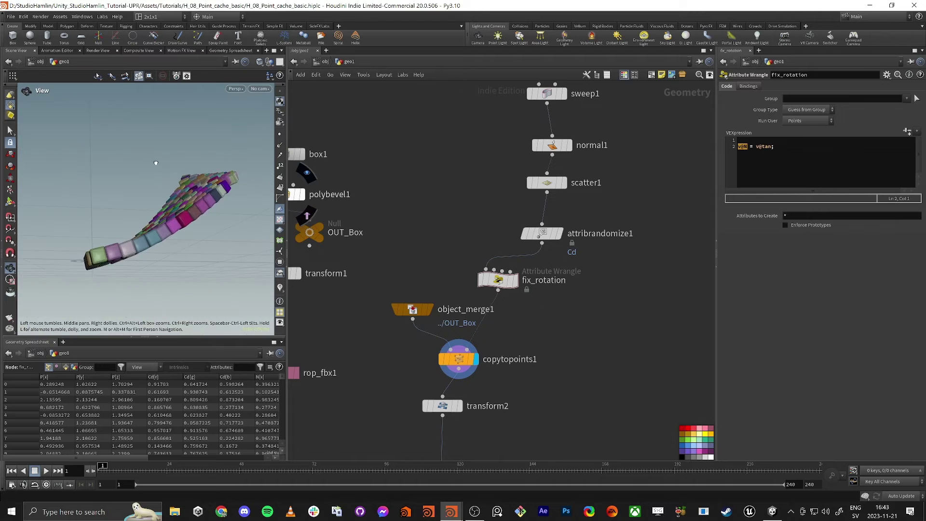
{"action": "middle_click_drag", "start_coordinate": [155, 163], "coordinate": [84, 241]}
{"action": "right_click_drag", "start_coordinate": [84, 242], "coordinate": [240, 208]}
{"action": "middle_click_drag", "start_coordinate": [240, 208], "coordinate": [117, 296]}
{"action": "left_click_drag", "start_coordinate": [116, 296], "coordinate": [107, 251]}
{"action": "right_click_drag", "start_coordinate": [107, 251], "coordinate": [150, 256]}
{"action": "middle_click_drag", "start_coordinate": [149, 256], "coordinate": [162, 261]}
{"action": "left_click_drag", "start_coordinate": [162, 260], "coordinate": [68, 242]}
{"action": "right_click_drag", "start_coordinate": [207, 241], "coordinate": [40, 264]}
{"action": "left_click_drag", "start_coordinate": [178, 253], "coordinate": [173, 275]}
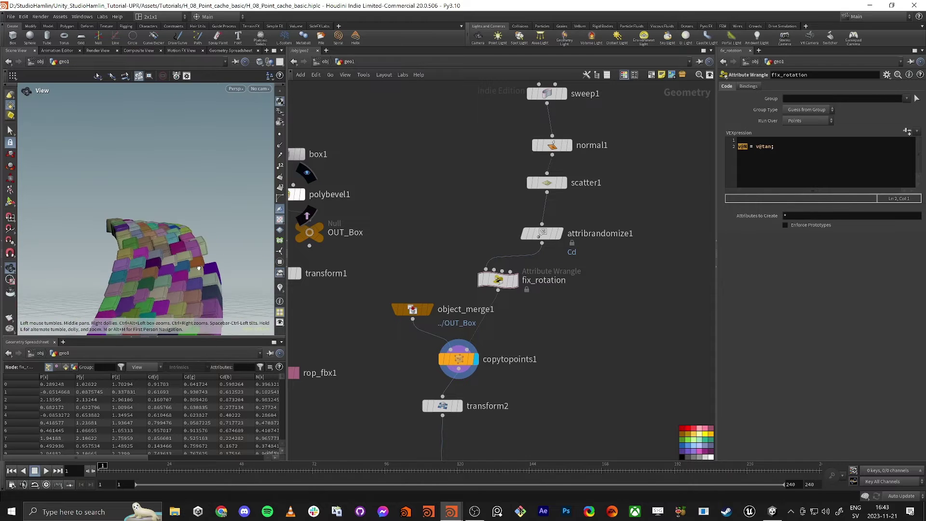
{"action": "middle_click_drag", "start_coordinate": [173, 275], "coordinate": [176, 239]}
{"action": "left_click_drag", "start_coordinate": [175, 240], "coordinate": [140, 241]}
Step: Add v@up = v@N; above the tangent line in fix_rotation's VEX code and check the boxes' rotation
{"action": "left_click", "coordinate": [458, 359]}
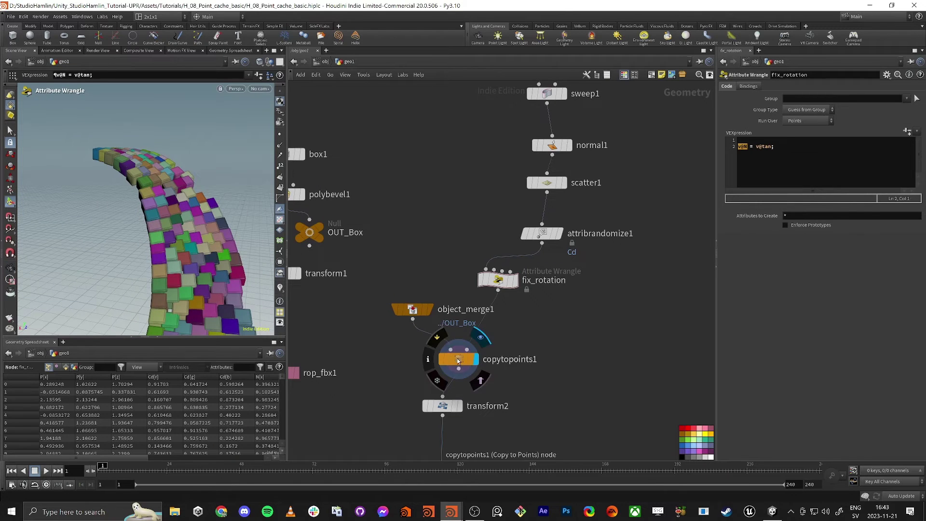
{"action": "left_click", "coordinate": [497, 280]}
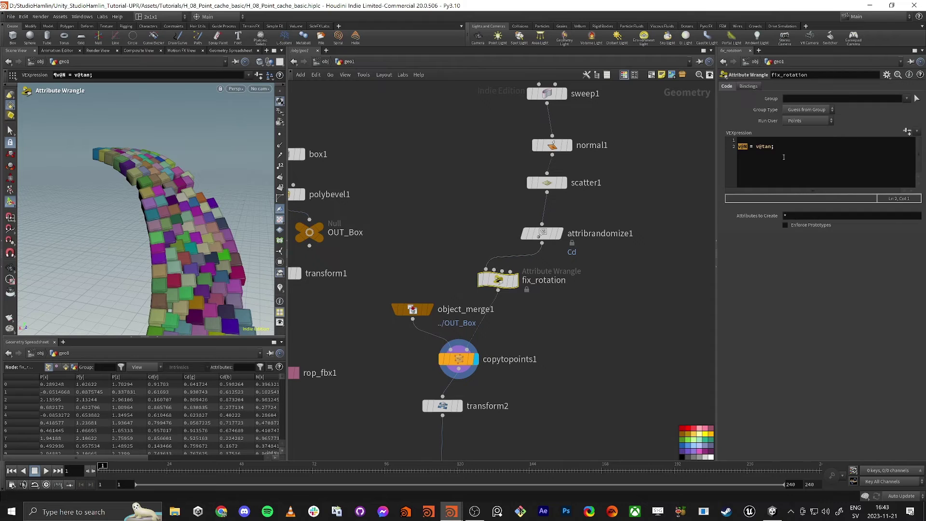
{"action": "left_click", "coordinate": [753, 140]}
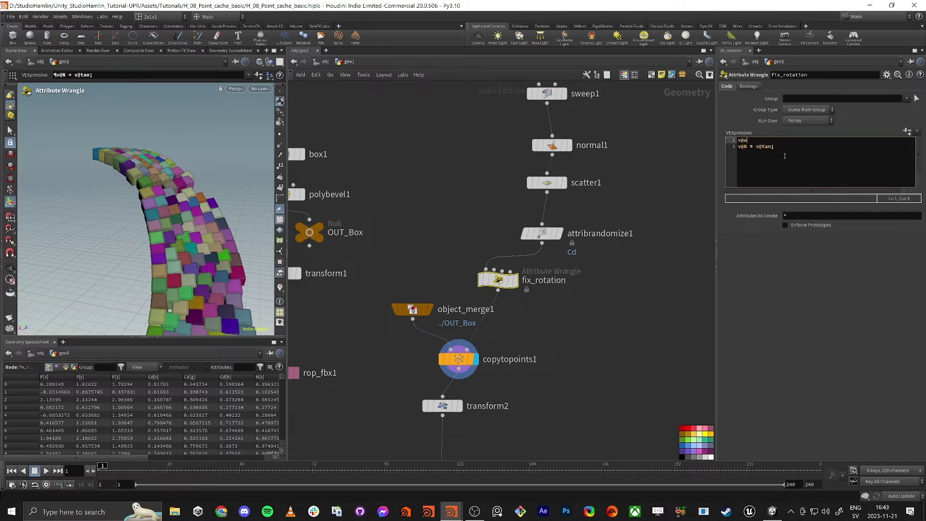
{"action": "type", "text": "v@up = v@N;"}
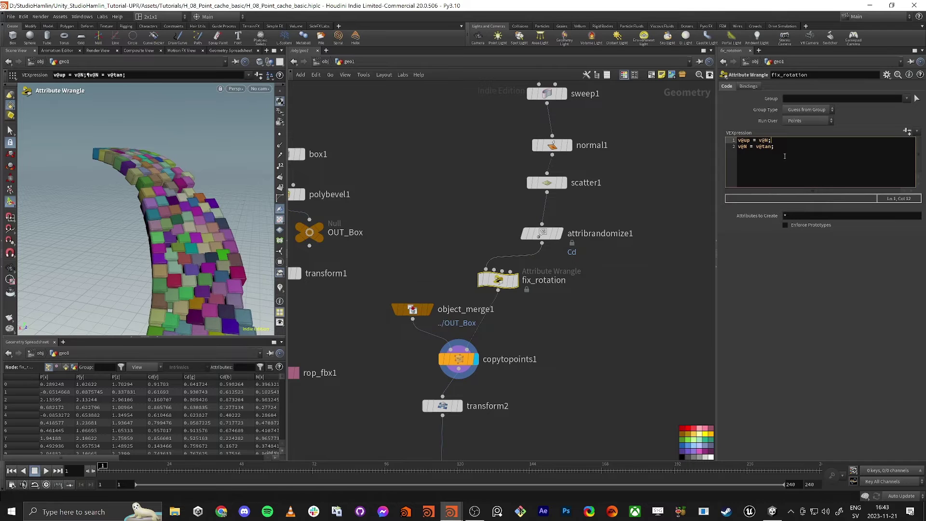
{"action": "left_click_drag", "start_coordinate": [131, 164], "coordinate": [166, 164], "text": "alt"}
{"action": "right_click_drag", "start_coordinate": [167, 164], "coordinate": [239, 172], "text": "alt"}
{"action": "left_click_drag", "start_coordinate": [232, 170], "coordinate": [183, 220], "text": "alt"}
{"action": "right_click_drag", "start_coordinate": [183, 220], "coordinate": [145, 241], "text": "alt"}
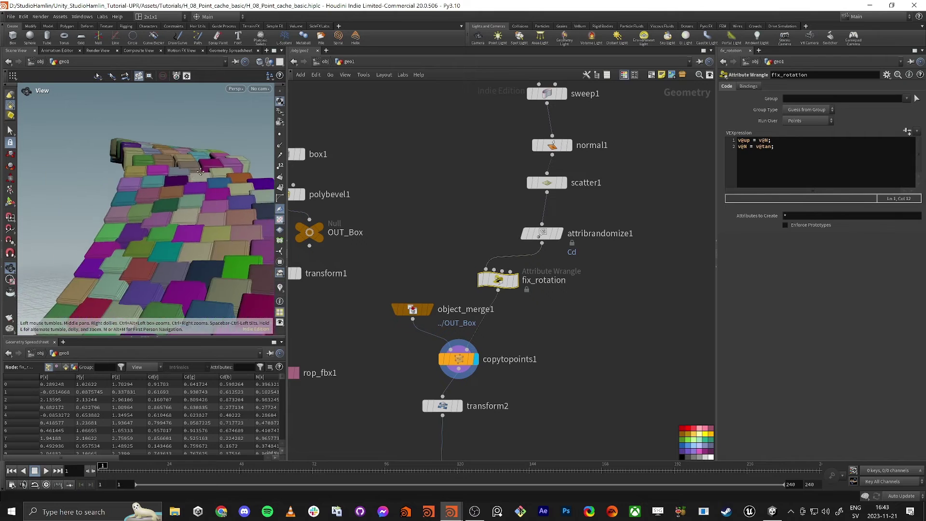
Step: Try moving the v@up = v@N; line below v@N = v@tan; in fix_rotation's VEX code
{"action": "left_click_drag", "start_coordinate": [145, 241], "coordinate": [172, 226], "text": "alt"}
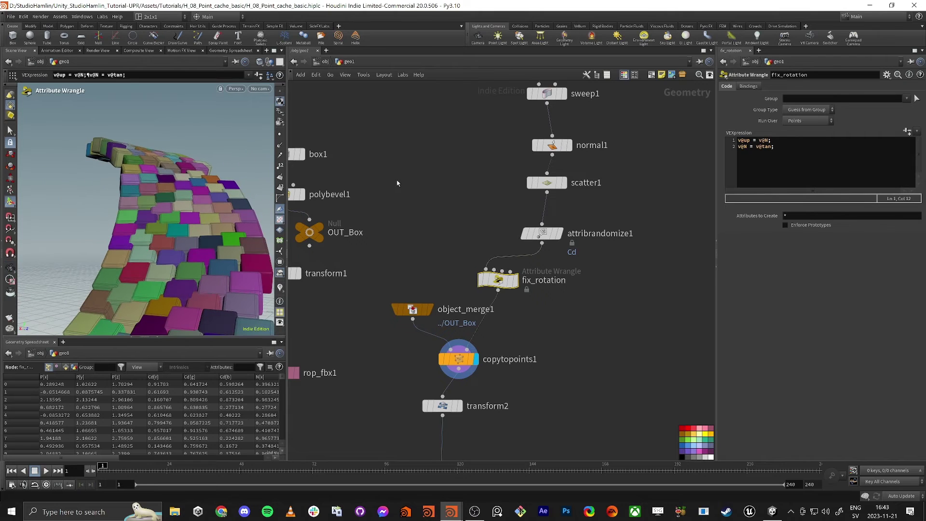
{"action": "left_click", "coordinate": [786, 141]}
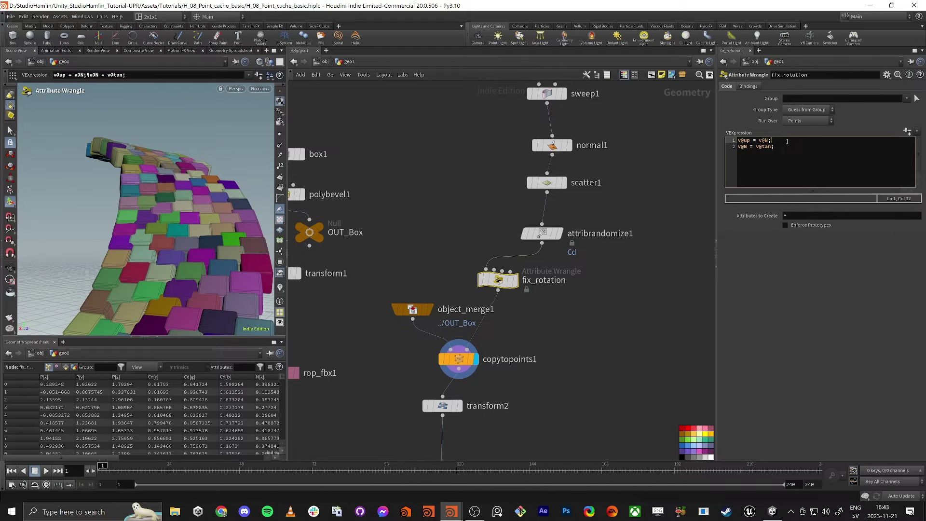
{"action": "key", "text": "shift+Home"}
{"action": "key", "text": "ctrl+x"}
{"action": "key", "text": "Down"}
{"action": "key", "text": "End"}
{"action": "key", "text": "Return"}
{"action": "key", "text": "ctrl+v"}
{"action": "mouse_move", "coordinate": [760, 153]}
{"action": "left_mouse_down"}
{"action": "mouse_move", "coordinate": [773, 147]}
{"action": "mouse_move", "coordinate": [757, 149]}
{"action": "left_mouse_up"}
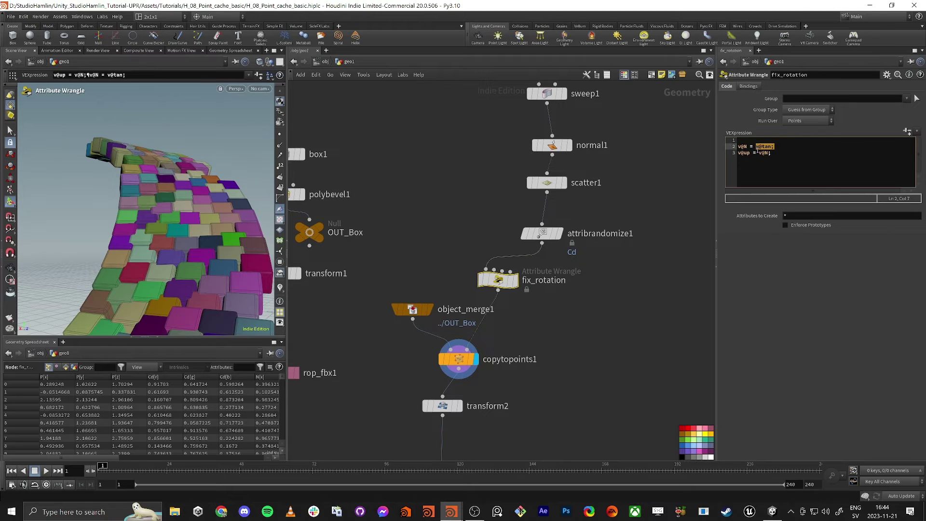
Step: Undo the line move in fix_rotation's VEX code and highlight the v@N = v@tan; line
{"action": "left_click", "coordinate": [816, 170]}
{"action": "key", "text": "ctrl+z"}
{"action": "key", "text": "ctrl+z"}
{"action": "key", "text": "ctrl+z"}
{"action": "left_click", "coordinate": [744, 140]}
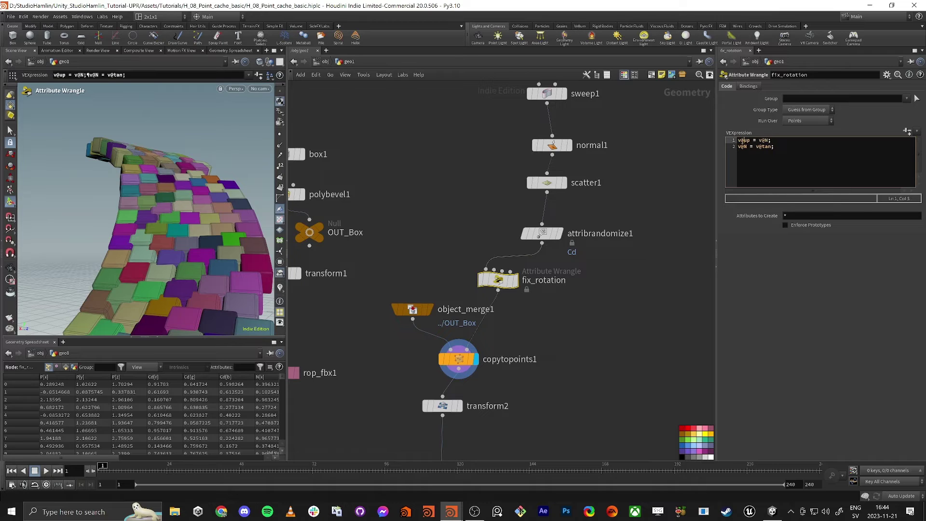
{"action": "left_click_drag", "start_coordinate": [759, 139], "coordinate": [775, 148]}
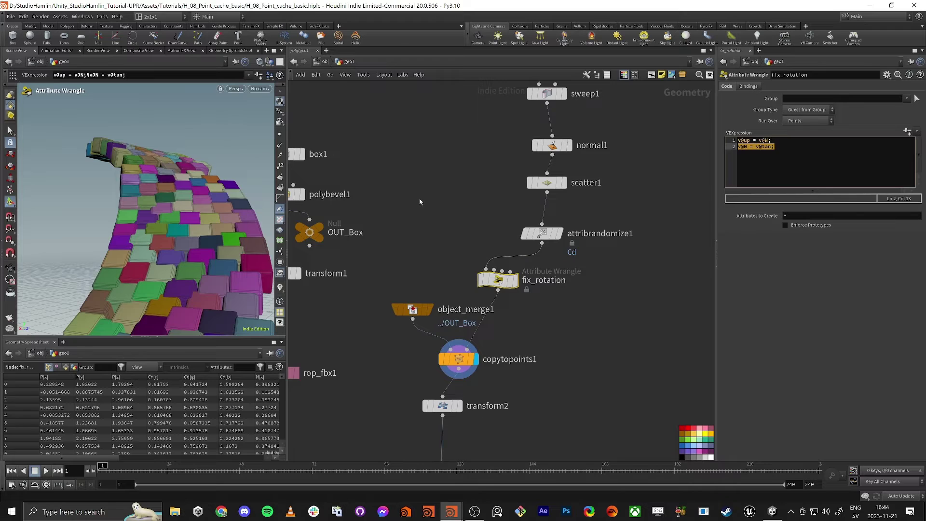
Step: Move the fix_rotation node further away from object_merge1 and display its points in the viewport
{"action": "middle_click_drag", "start_coordinate": [420, 200], "coordinate": [433, 133]}
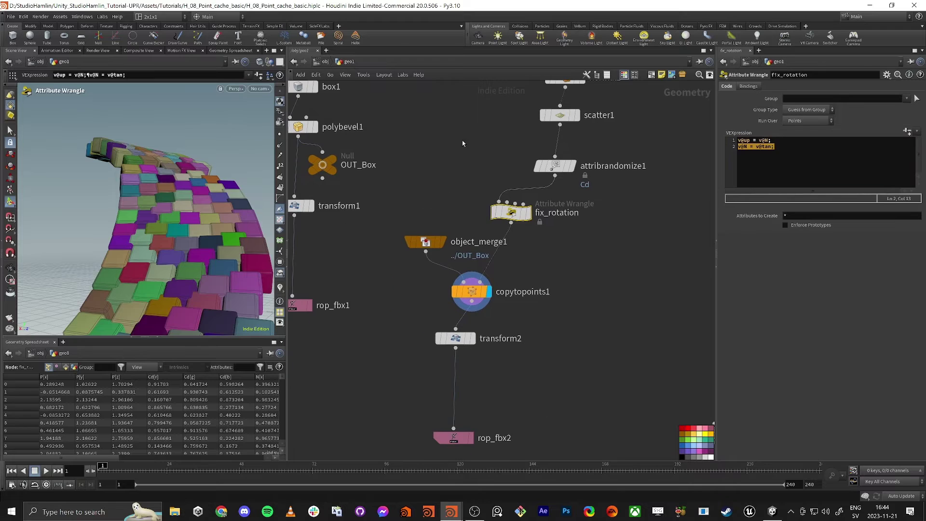
{"action": "left_click", "coordinate": [528, 212]}
{"action": "left_click_drag", "start_coordinate": [516, 214], "coordinate": [548, 213]}
{"action": "middle_click_drag", "start_coordinate": [497, 302], "coordinate": [521, 261]}
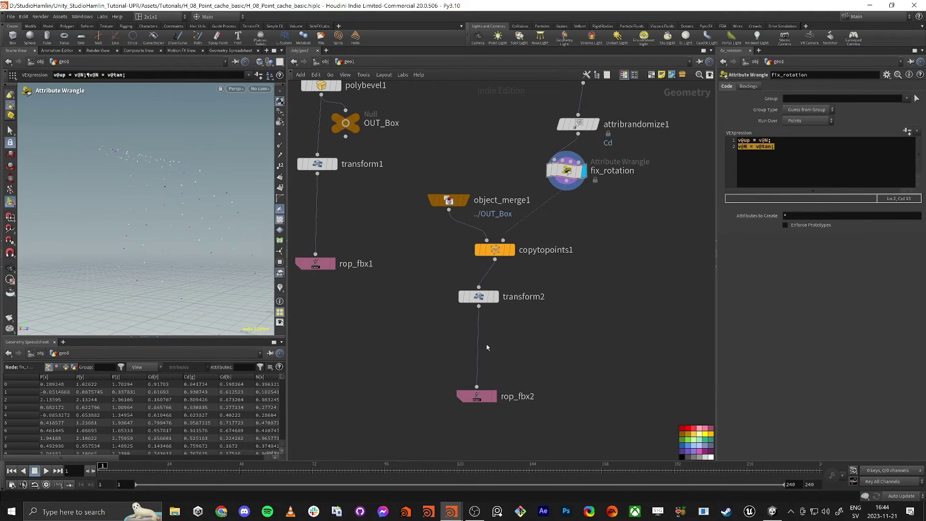
Step: Select rop_fbx2, switch to Unity and examine the current reference boxes in the scene
{"action": "left_click", "coordinate": [476, 396]}
{"action": "key", "text": "alt+Tab"}
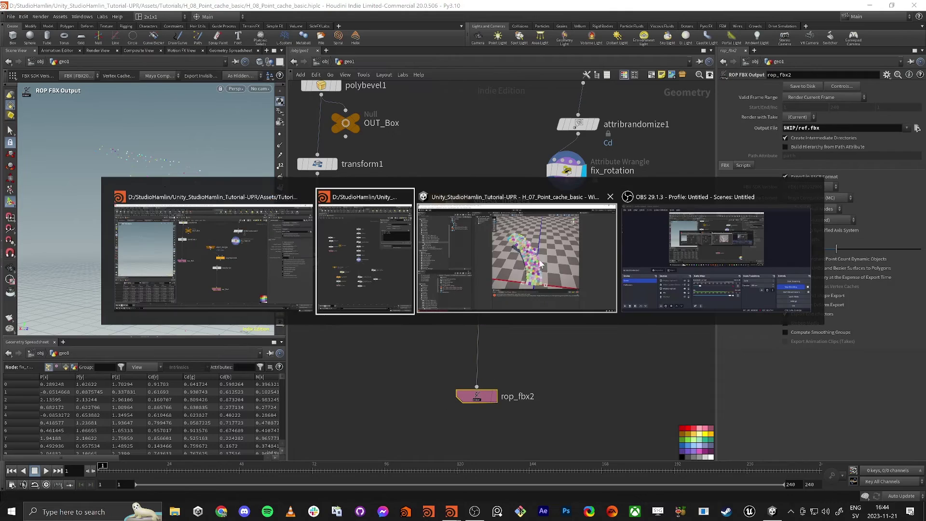
{"action": "left_click", "coordinate": [541, 264]}
{"action": "left_click_drag", "start_coordinate": [516, 219], "coordinate": [521, 131], "text": "alt"}
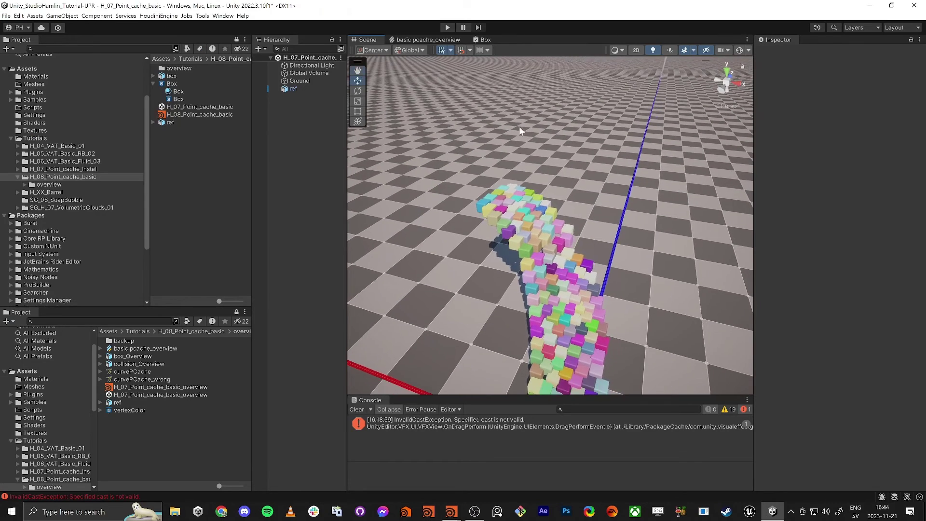
{"action": "right_click_drag", "start_coordinate": [521, 131], "coordinate": [578, 242]}
Step: Save the reference boxes from rop_fbx2 to SHIP/ref.fbx in Houdini and check the update in the Unity scene
{"action": "key", "text": "alt+Tab"}
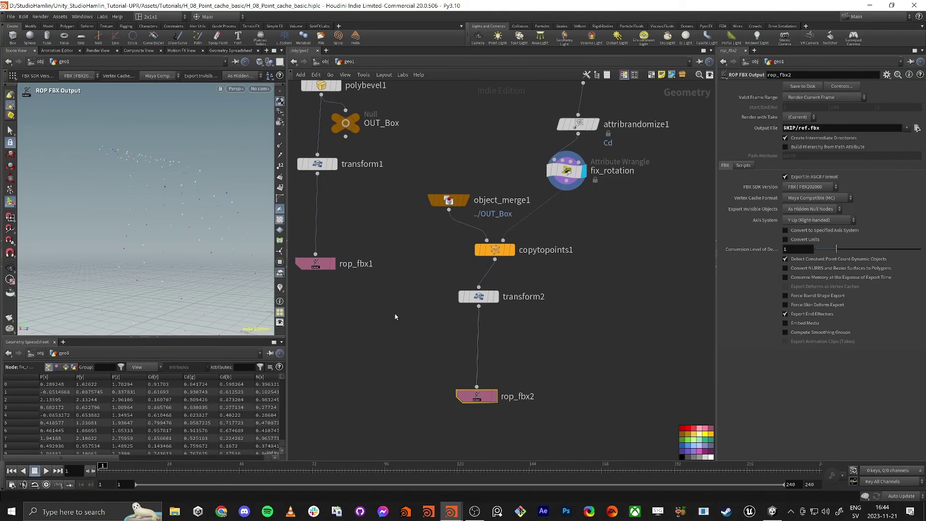
{"action": "key", "text": "alt+Tab"}
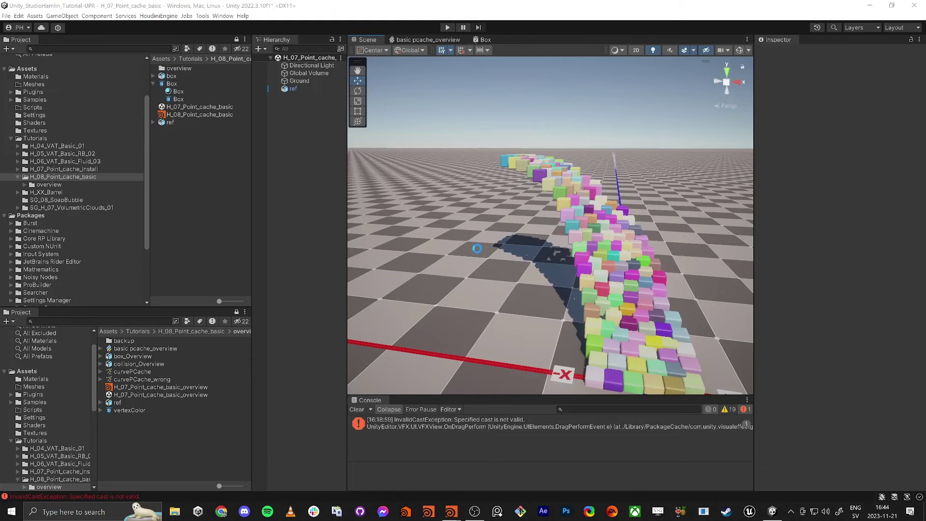
{"action": "right_click_drag", "start_coordinate": [477, 247], "coordinate": [518, 303]}
Step: Return to Houdini, display copytopoints1 and examine how the rotated boxes overlap along the curve
{"action": "key", "text": "alt+Tab"}
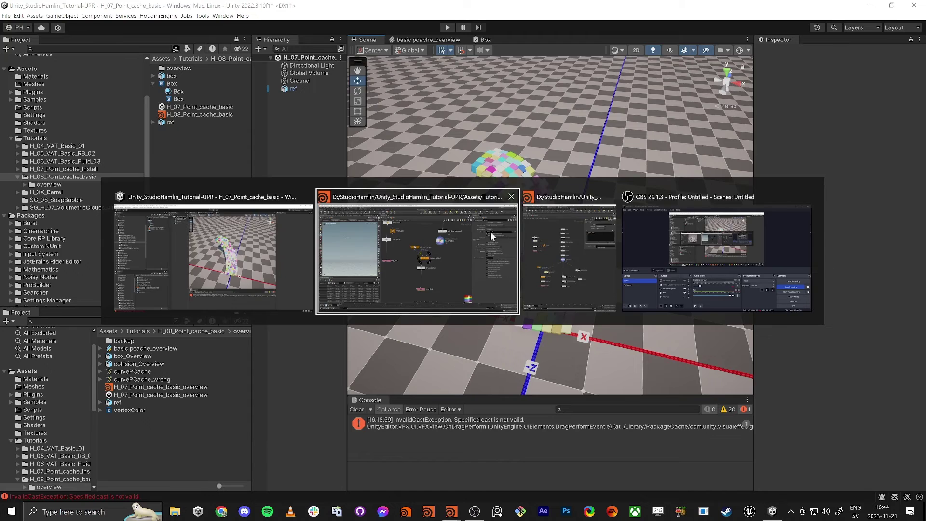
{"action": "left_click", "coordinate": [513, 250]}
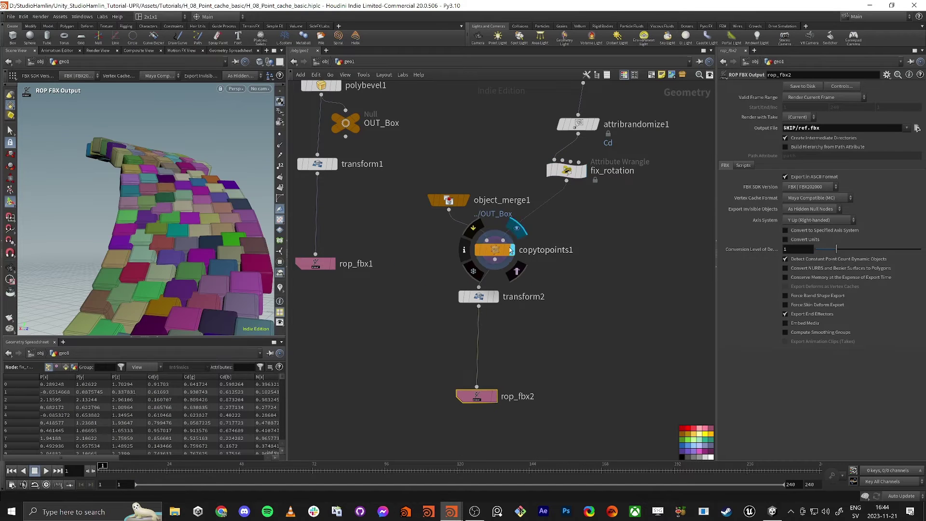
{"action": "left_click", "coordinate": [497, 250]}
{"action": "left_click_drag", "start_coordinate": [181, 181], "coordinate": [218, 266], "text": "alt"}
{"action": "middle_click_drag", "start_coordinate": [542, 84], "coordinate": [527, 288]}
Step: Set scatter1's Relax Iterations to 1900 and its Force Total Count to 121
{"action": "left_click_drag", "start_coordinate": [514, 306], "coordinate": [617, 263]}
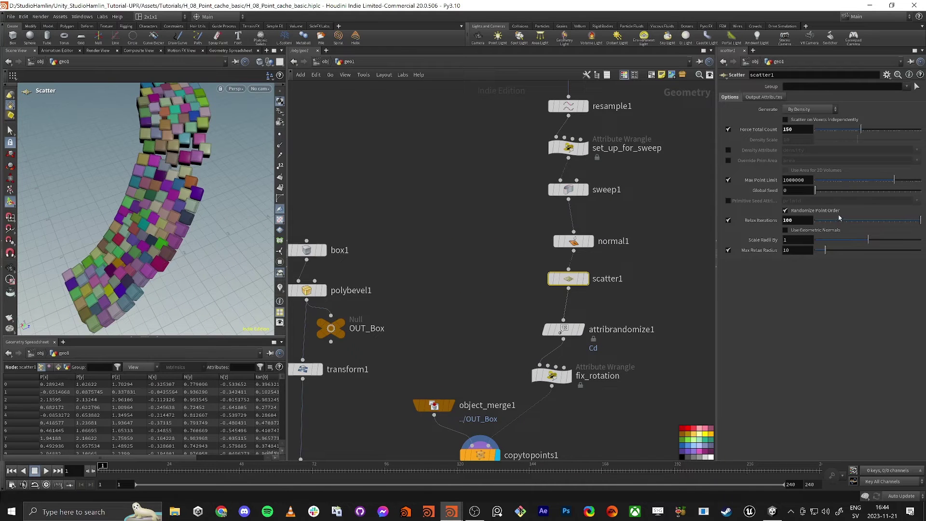
{"action": "left_click_drag", "start_coordinate": [870, 133], "coordinate": [859, 131]}
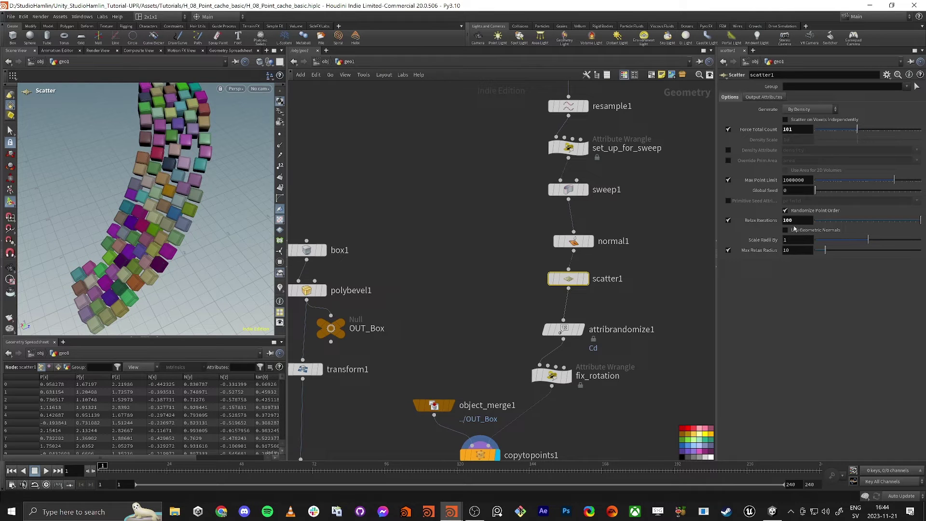
{"action": "middle_click_drag", "start_coordinate": [791, 222], "coordinate": [2, 265]}
{"action": "middle_click_drag", "start_coordinate": [425, 221], "coordinate": [425, 220]}
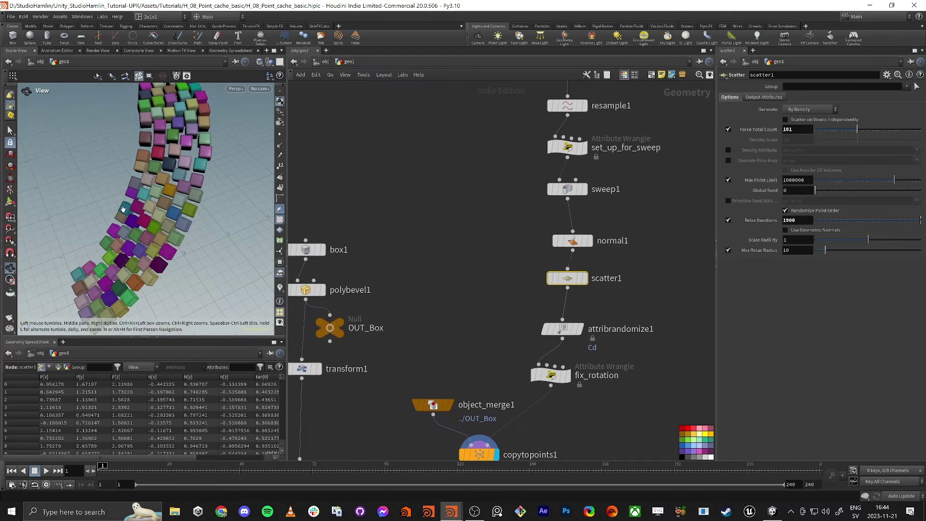
{"action": "left_click_drag", "start_coordinate": [123, 210], "coordinate": [156, 231], "text": "alt"}
{"action": "scroll", "coordinate": [215, 299], "scroll_direction": "down", "scroll_amount": 1}
{"action": "left_click_drag", "start_coordinate": [861, 133], "coordinate": [862, 133]}
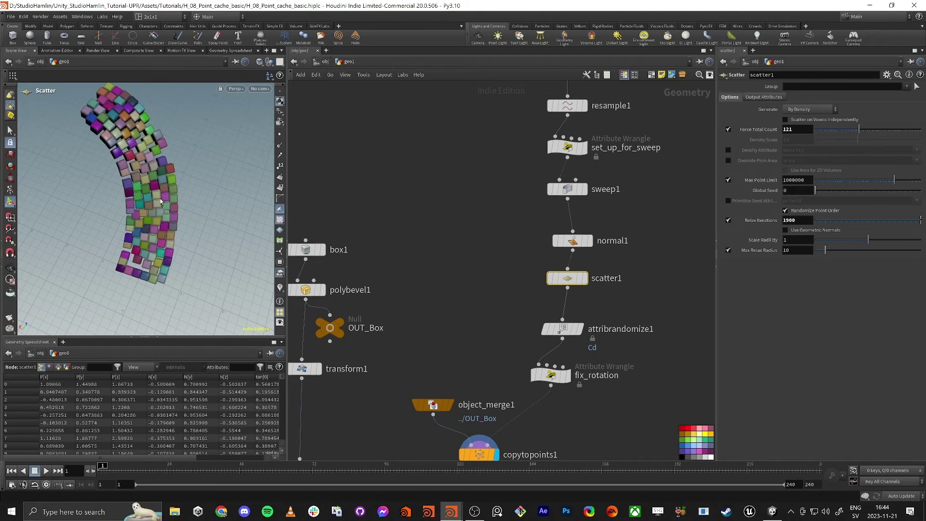
Step: Export the boxes with the new scatter from rop_fbx2 to SHIP/ref.fbx
{"action": "middle_click_drag", "start_coordinate": [506, 266], "coordinate": [512, 180]}
{"action": "middle_click_drag", "start_coordinate": [418, 430], "coordinate": [451, 254]}
{"action": "left_click", "coordinate": [500, 339]}
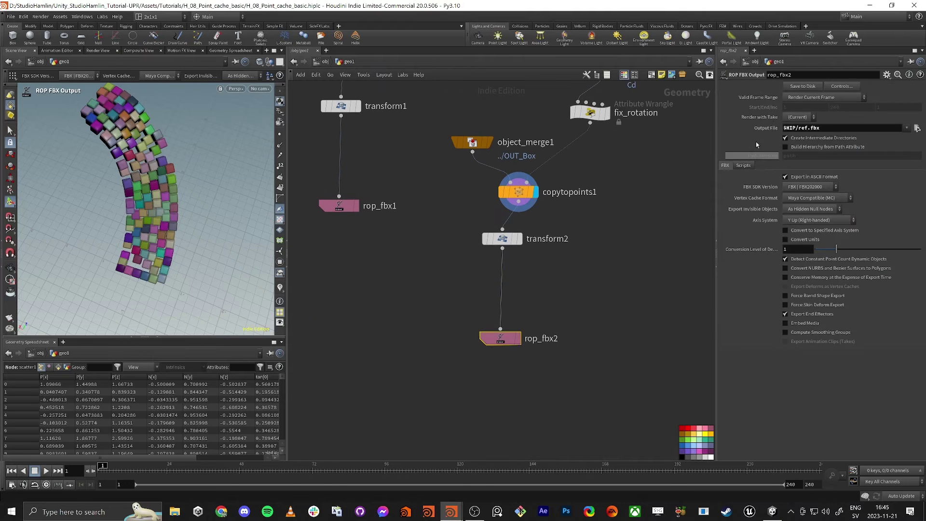
Step: Line up transform2 and rop_fbx2 beneath copytopoints1 and move pcache1 below fix_rotation
{"action": "scroll", "coordinate": [505, 351], "scroll_direction": "down", "scroll_amount": 3}
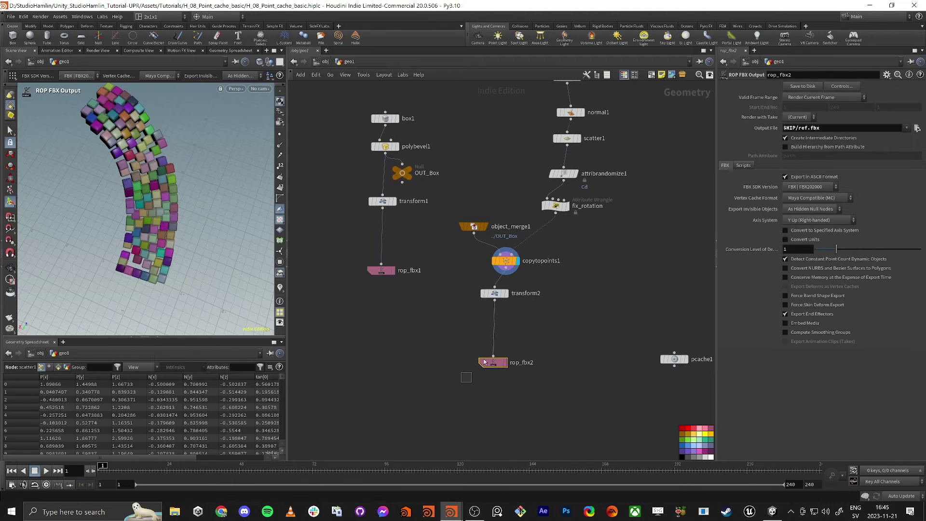
{"action": "left_click_drag", "start_coordinate": [485, 362], "coordinate": [520, 293]}
{"action": "key", "text": "l"}
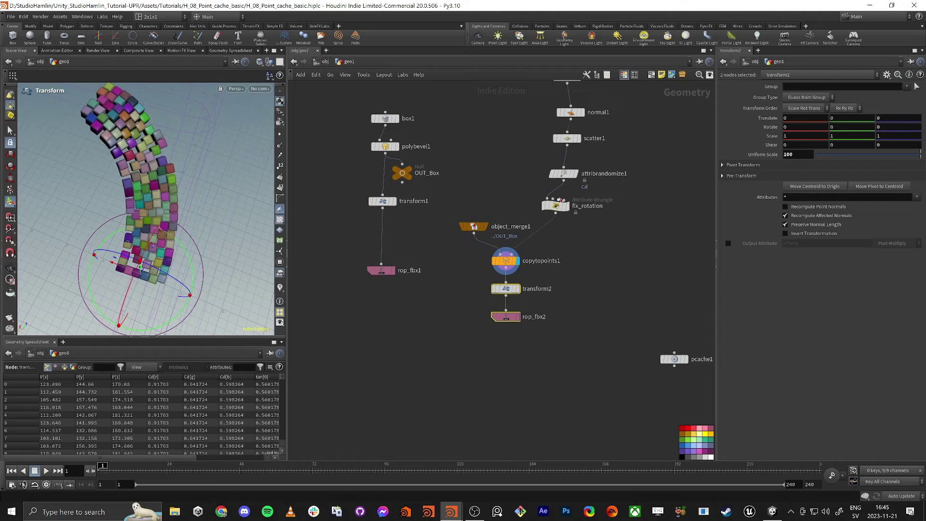
{"action": "left_click_drag", "start_coordinate": [556, 206], "coordinate": [564, 208]}
{"action": "left_click", "coordinate": [602, 315]}
{"action": "left_click_drag", "start_coordinate": [671, 362], "coordinate": [568, 368]}
Step: Display fix_rotation and inspect its node info for the available point attributes
{"action": "left_click", "coordinate": [576, 208]}
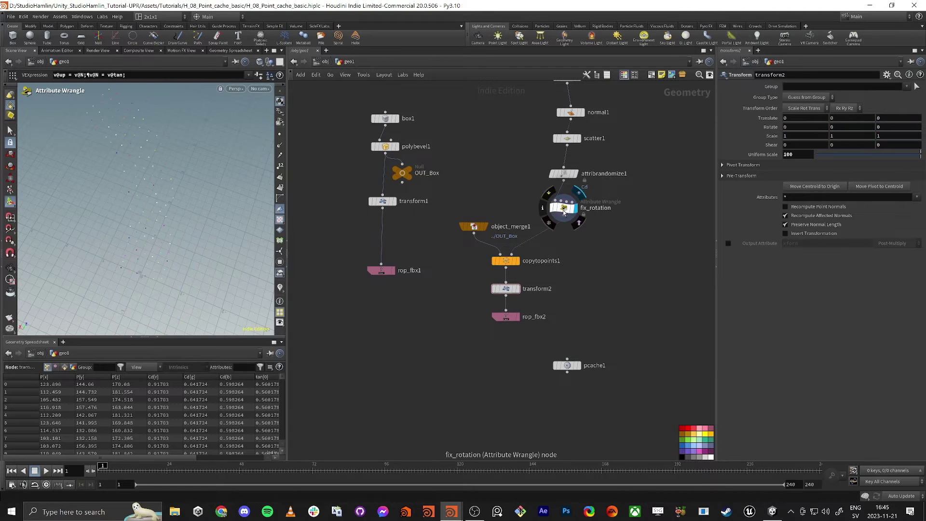
{"action": "left_click", "coordinate": [564, 210]}
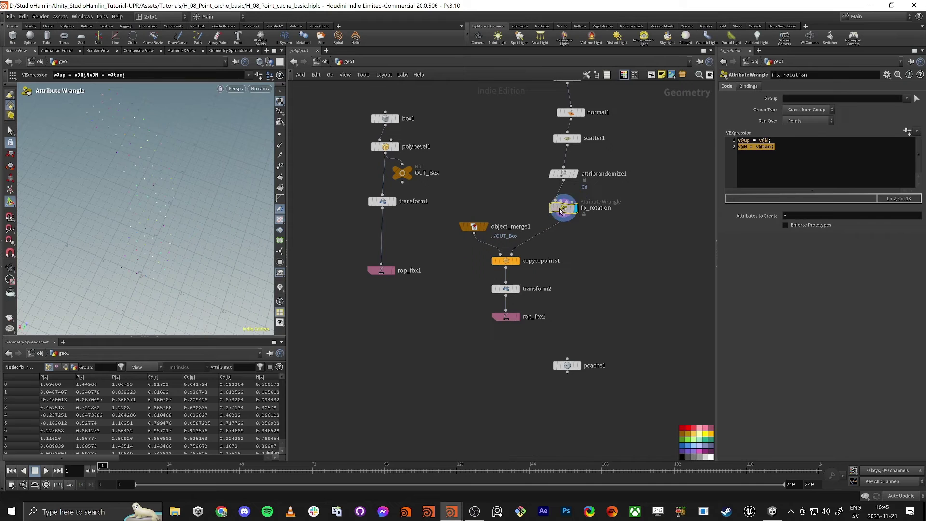
{"action": "middle_click", "coordinate": [565, 212]}
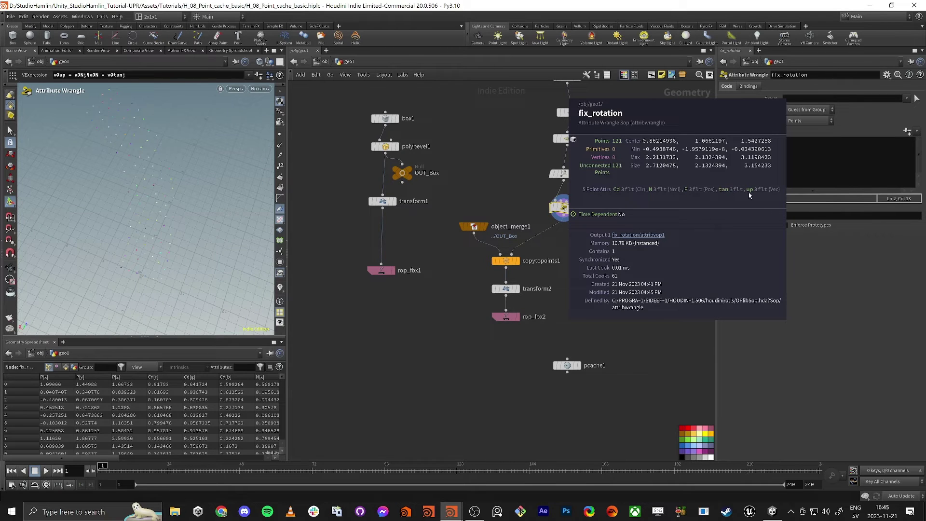
{"action": "middle_click_drag", "start_coordinate": [695, 193], "coordinate": [612, 244]}
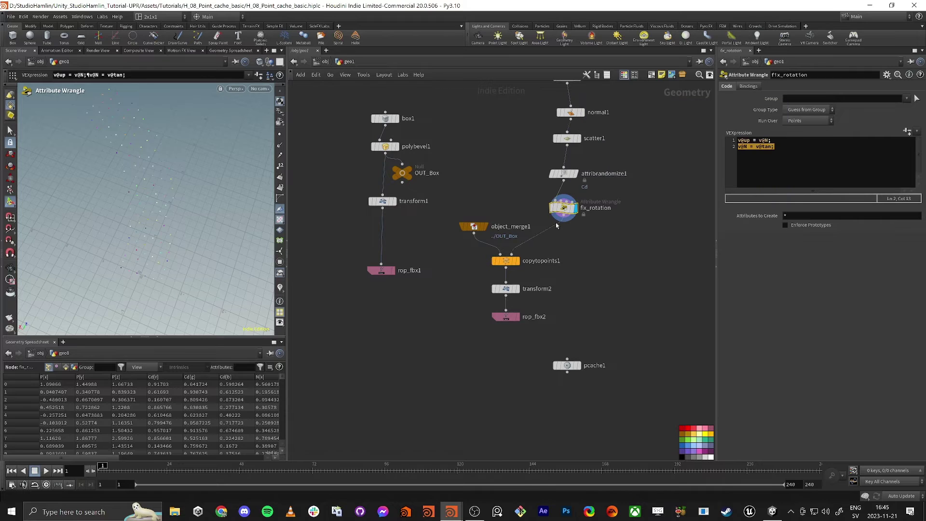
Step: Connect fix_rotation's output to pcache1, then display and select pcache1
{"action": "left_click_drag", "start_coordinate": [563, 215], "coordinate": [567, 359]}
{"action": "left_click", "coordinate": [579, 365]}
{"action": "left_click", "coordinate": [569, 366]}
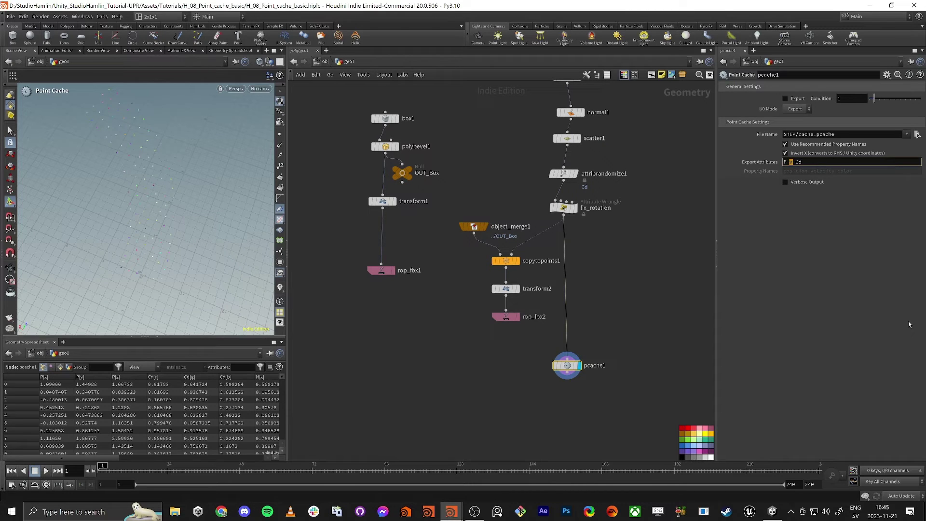
Step: Set pcache1's export attributes to P angle Cd
{"action": "type", "text": "ngle"}
{"action": "left_click", "coordinate": [642, 378]}
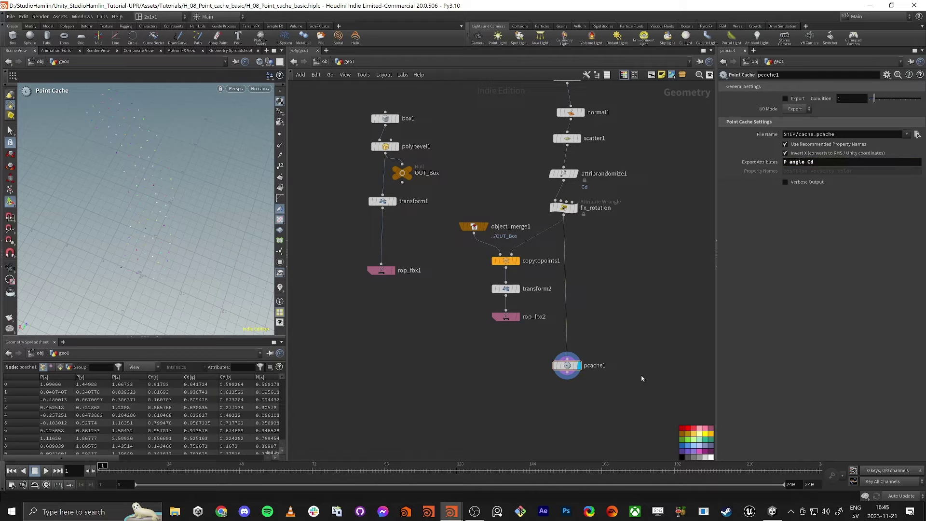
{"action": "left_click", "coordinate": [567, 365]}
Step: Remove angle from pcache1's export attributes, leaving only P Cd
{"action": "left_click", "coordinate": [788, 163]}
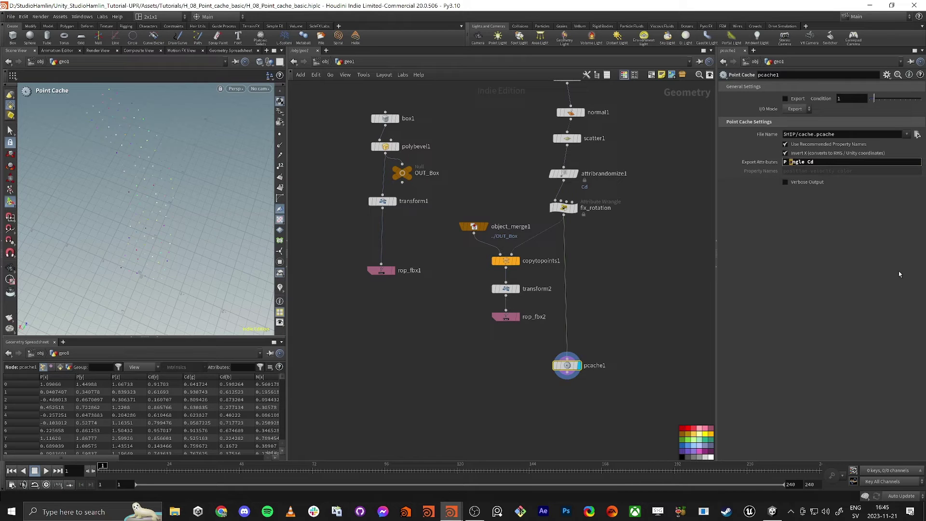
{"action": "key", "text": "Delete"}
{"action": "key", "text": "Delete"}
{"action": "key", "text": "Delete"}
{"action": "key", "text": "Delete"}
{"action": "key", "text": "Delete"}
{"action": "key", "text": "Delete"}
{"action": "left_click", "coordinate": [858, 281]}
Step: Change pcache1's output file name to SHIP/pointCache.pcache
{"action": "left_click_drag", "start_coordinate": [811, 135], "coordinate": [799, 136]}
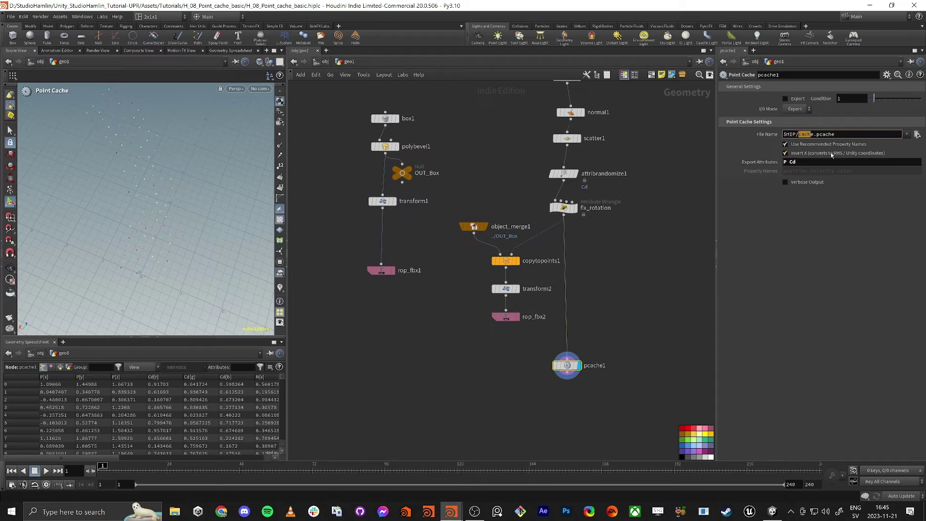
{"action": "key", "text": "Delete"}
{"action": "key", "text": "Delete"}
{"action": "type", "text": "pointCach.pcach"}
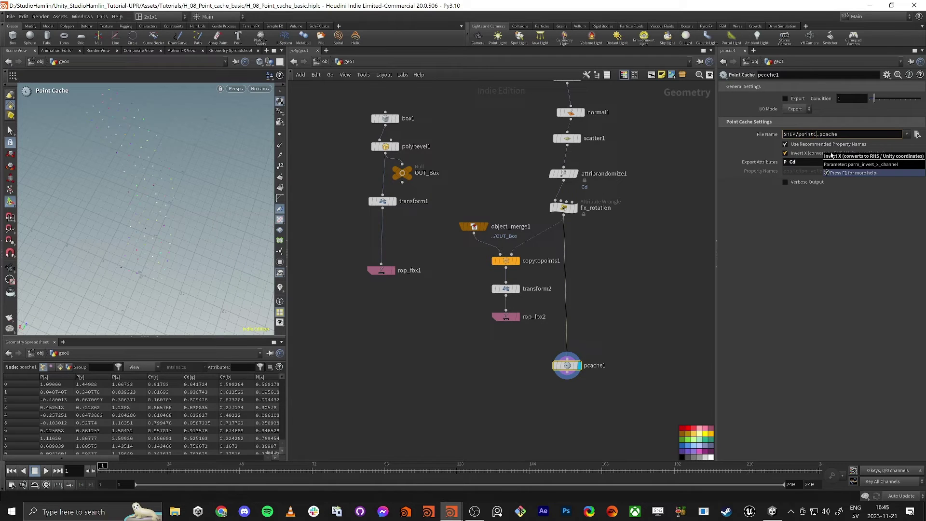
{"action": "type", "text": "e"}
{"action": "key", "text": "BackSpace"}
{"action": "type", "text": "je"}
{"action": "key", "text": "BackSpace"}
{"action": "key", "text": "BackSpace"}
{"action": "type", "text": "he"}
{"action": "key", "text": "Return"}
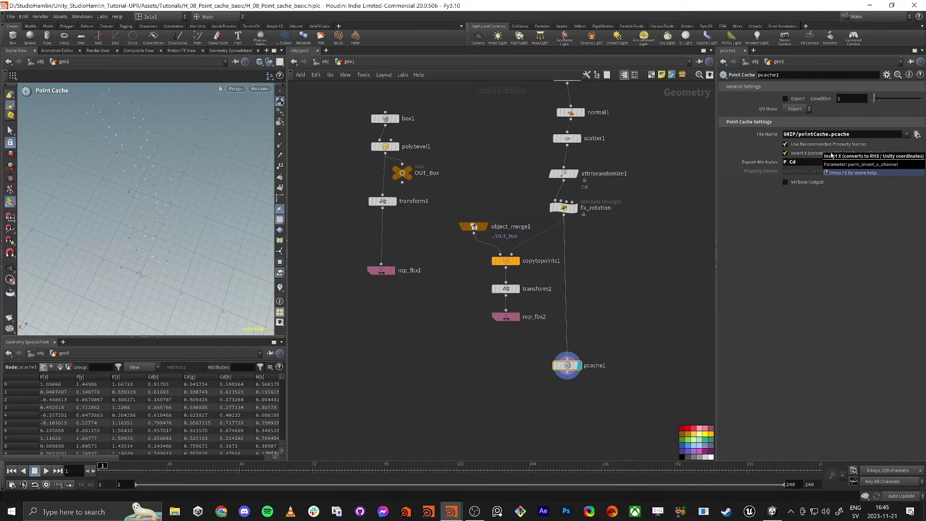
Step: Enable Export on pcache1 to write the cache, review the exported properties in the console and dismiss it
{"action": "left_click", "coordinate": [793, 100]}
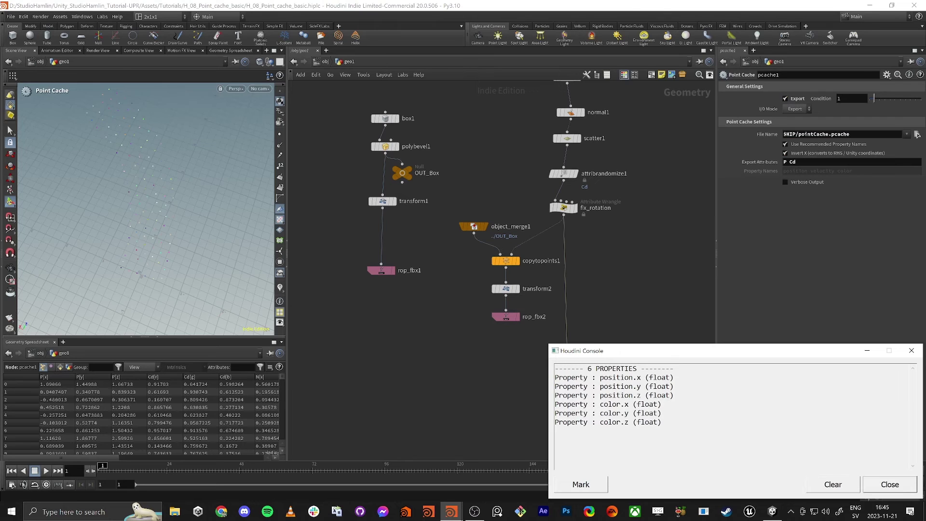
{"action": "left_click_drag", "start_coordinate": [641, 378], "coordinate": [660, 428]}
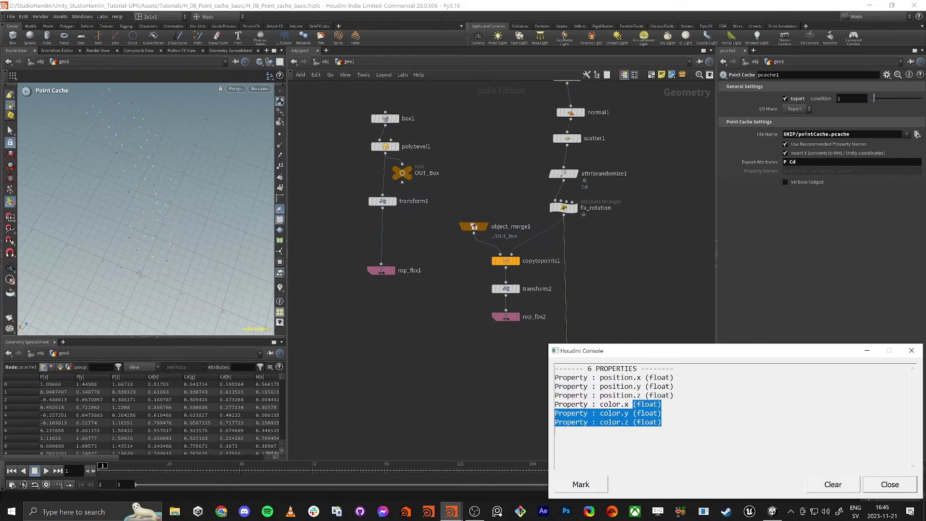
{"action": "left_click_drag", "start_coordinate": [733, 355], "coordinate": [925, 227]}
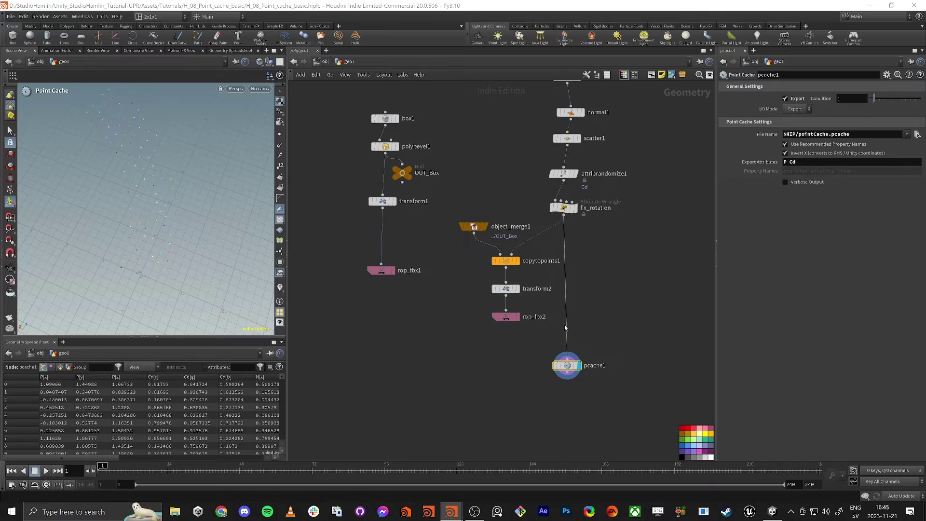
Step: Switch to Unity and check the updated reference boxes and the imported pointCache asset
{"action": "middle_click_drag", "start_coordinate": [623, 324], "coordinate": [611, 320]}
{"action": "key", "text": "alt+Tab"}
{"action": "left_click", "coordinate": [521, 249]}
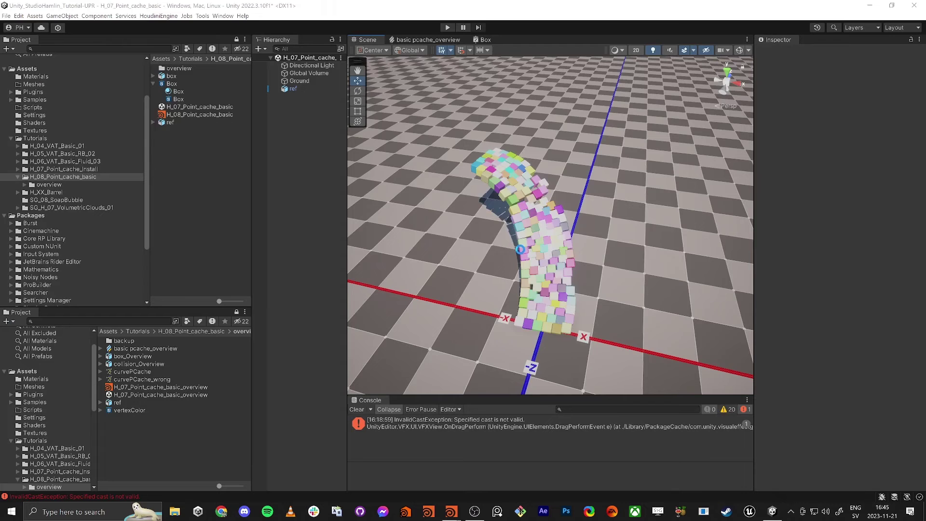
{"action": "right_click_drag", "start_coordinate": [555, 255], "coordinate": [575, 257]}
{"action": "key", "text": "s"}
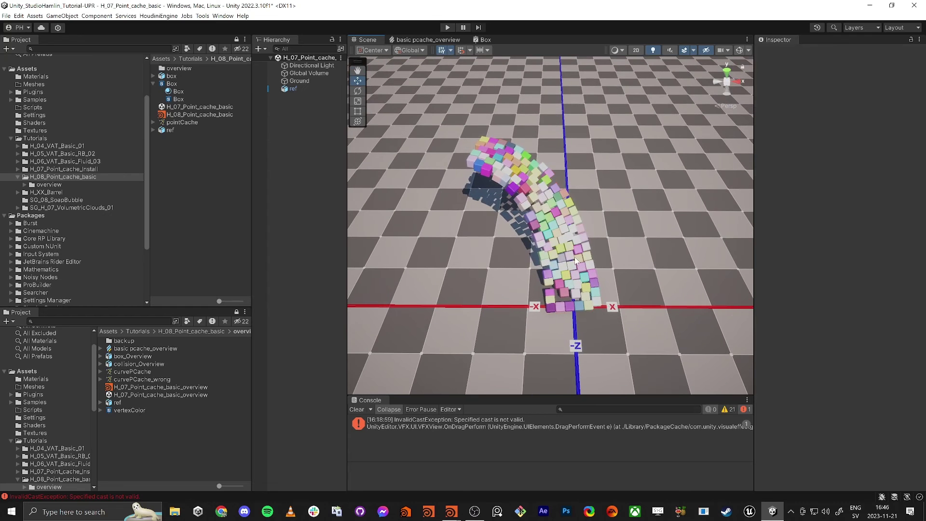
Step: Move the ref box arch aside along the negative X axis, clear of the scene origin
{"action": "left_click", "coordinate": [575, 257]}
{"action": "left_click_drag", "start_coordinate": [576, 224], "coordinate": [476, 230]}
{"action": "left_click", "coordinate": [181, 167]}
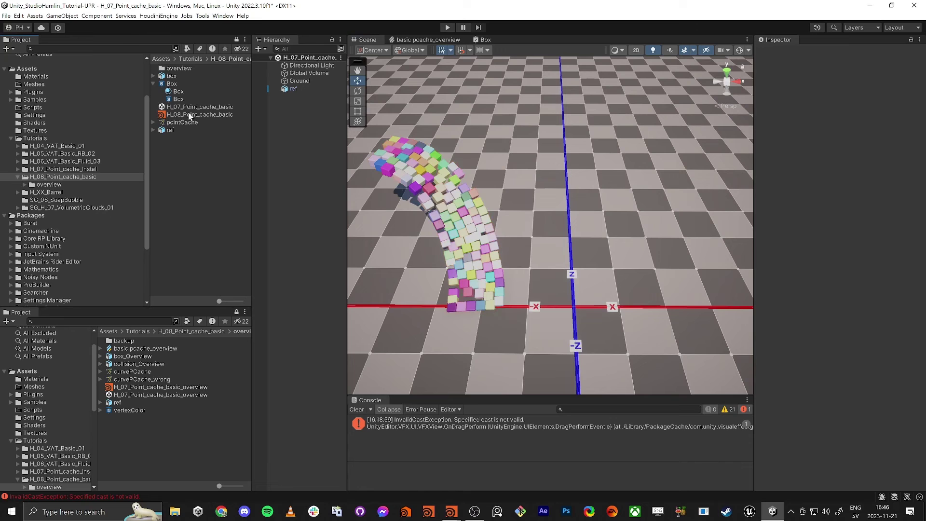
Step: Inspect the imported pointCache asset and its color and position textures
{"action": "left_click", "coordinate": [154, 83]}
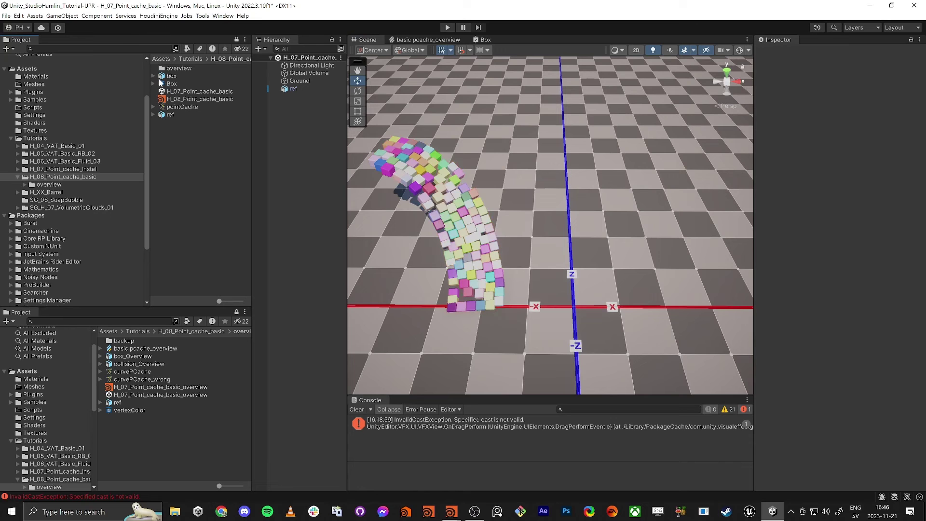
{"action": "left_click", "coordinate": [177, 107]}
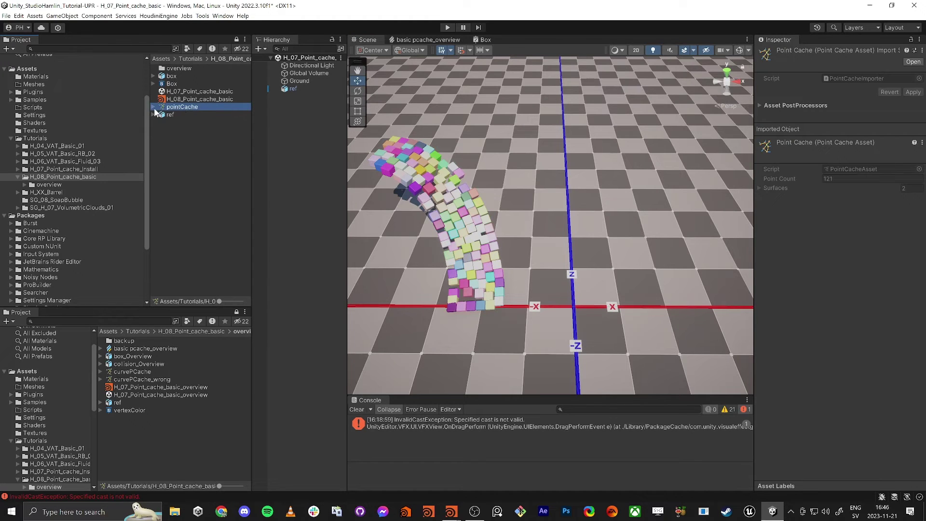
{"action": "left_click", "coordinate": [153, 106]}
{"action": "left_click", "coordinate": [177, 116]}
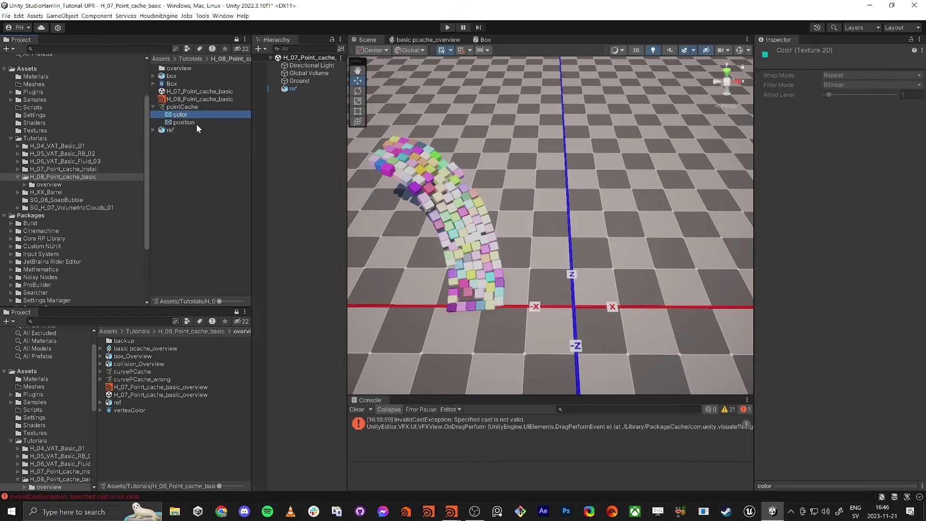
{"action": "left_click", "coordinate": [181, 123]}
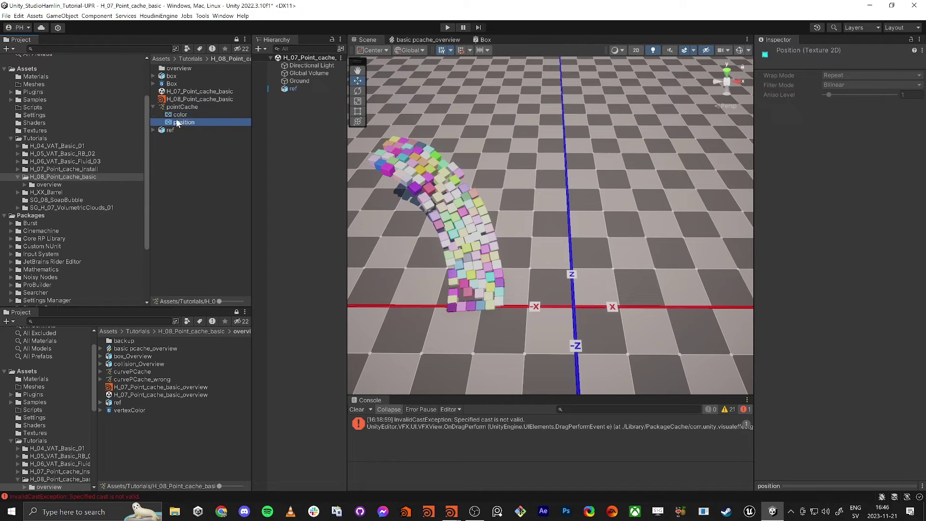
{"action": "left_click", "coordinate": [153, 106]}
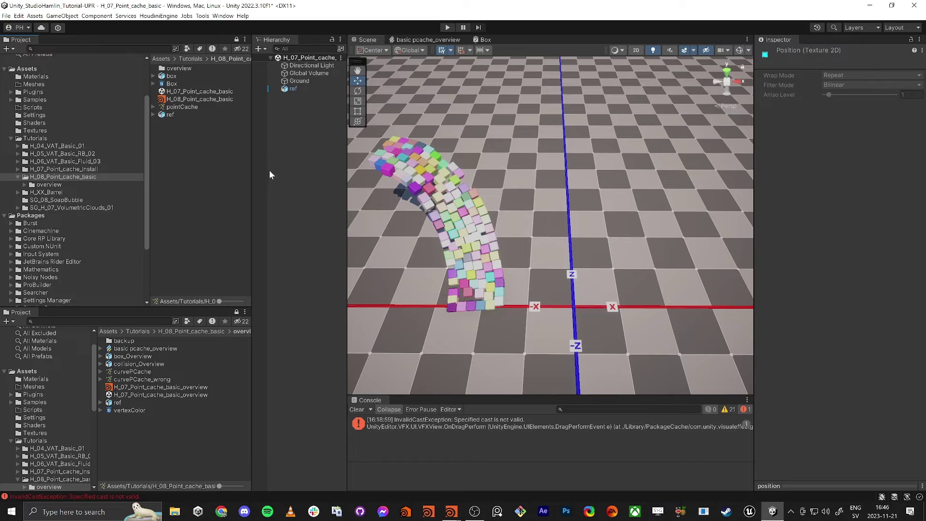
Step: Create a Visual Effect Graph asset named boxBridge in the H_08_Point_cache_basic folder
{"action": "right_click", "coordinate": [297, 179]}
{"action": "right_click", "coordinate": [186, 161]}
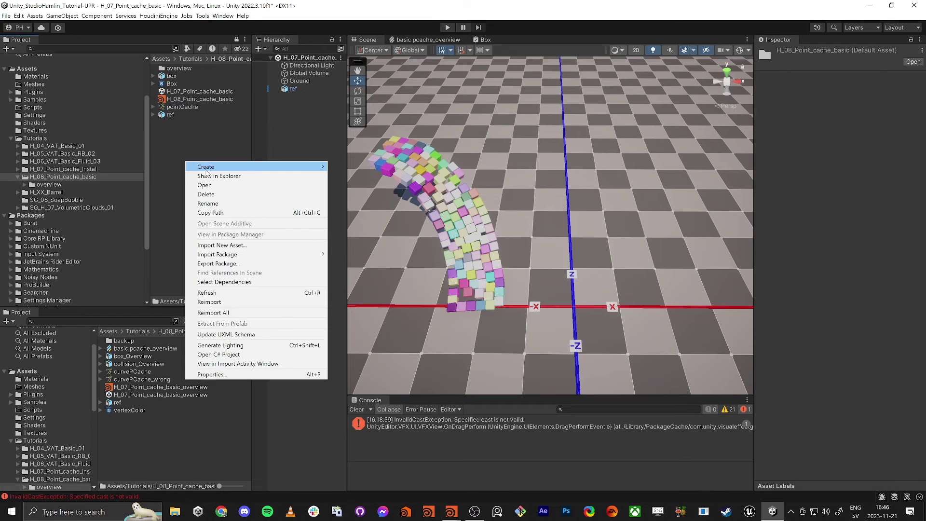
{"action": "mouse_move", "coordinate": [238, 171]}
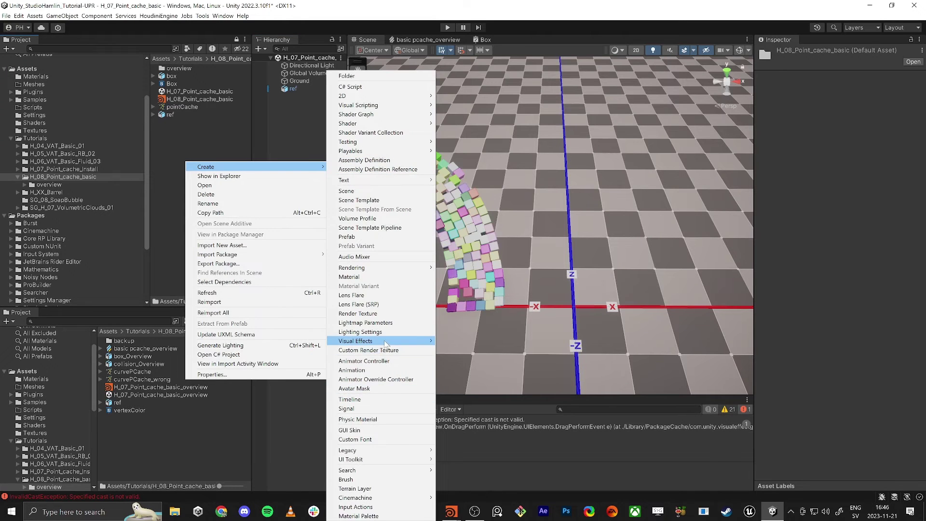
{"action": "mouse_move", "coordinate": [386, 344]}
{"action": "left_click", "coordinate": [470, 341]}
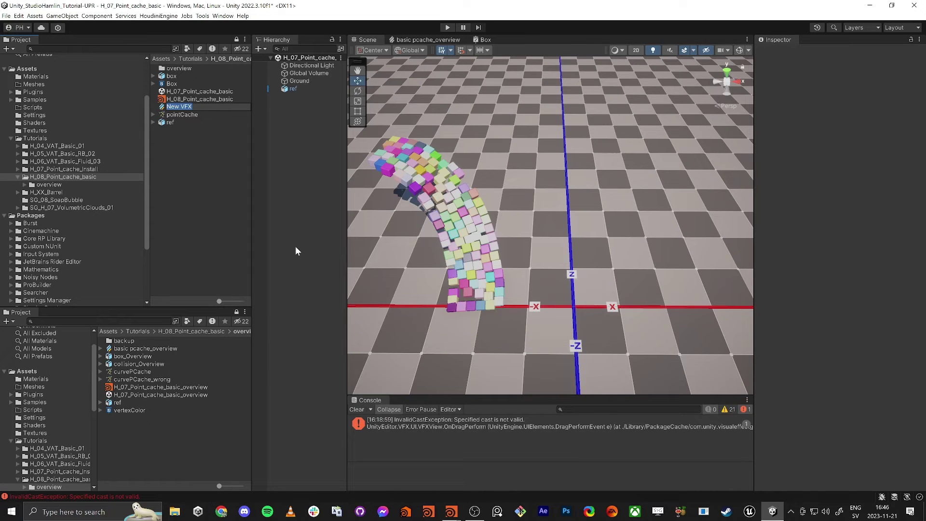
{"action": "type", "text": "boxBridge"}
{"action": "key", "text": "Return"}
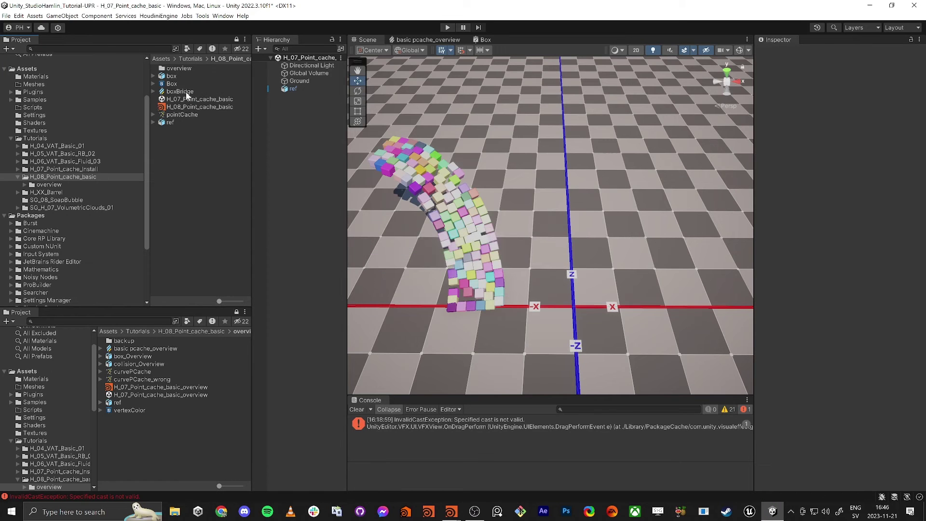
Step: Place the boxBridge effect in the scene hierarchy and open its graph in a maximized view
{"action": "left_click_drag", "start_coordinate": [184, 91], "coordinate": [301, 167]}
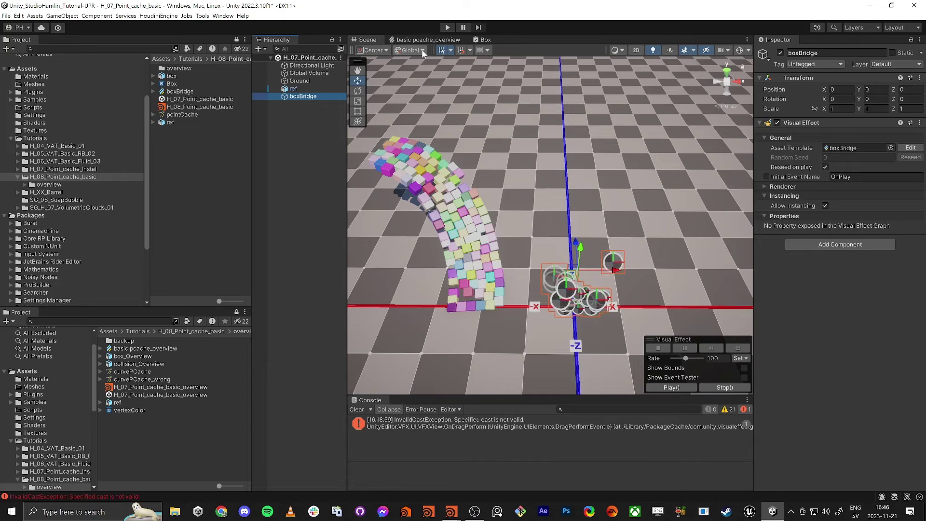
{"action": "left_click", "coordinate": [180, 92]}
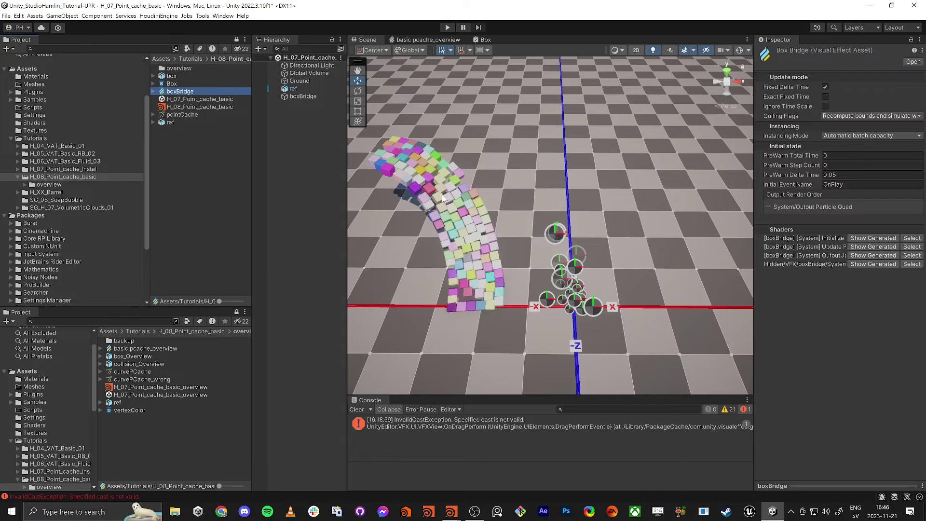
{"action": "middle_click_drag", "start_coordinate": [408, 169], "coordinate": [551, 191]}
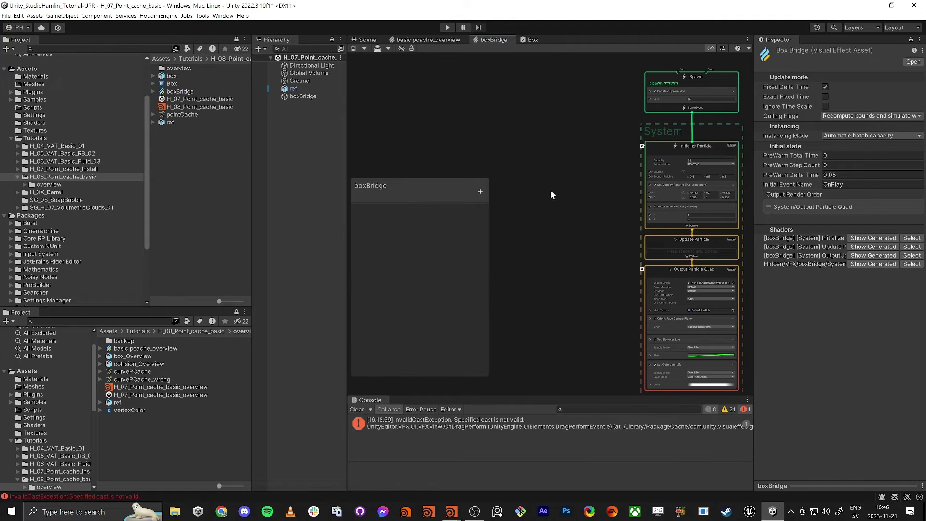
{"action": "key", "text": "shift+space"}
{"action": "middle_click_drag", "start_coordinate": [509, 290], "coordinate": [749, 336]}
{"action": "middle_click_drag", "start_coordinate": [568, 314], "coordinate": [569, 186]}
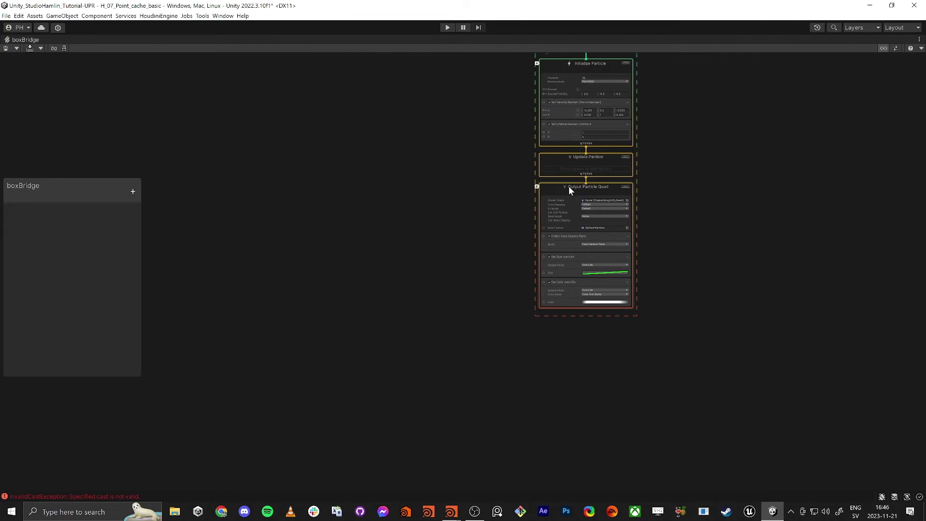
Step: Move the Update Particle and Output Particle Quad contexts further below Initialize Particle to make room for more blocks
{"action": "left_click_drag", "start_coordinate": [607, 273], "coordinate": [607, 275]}
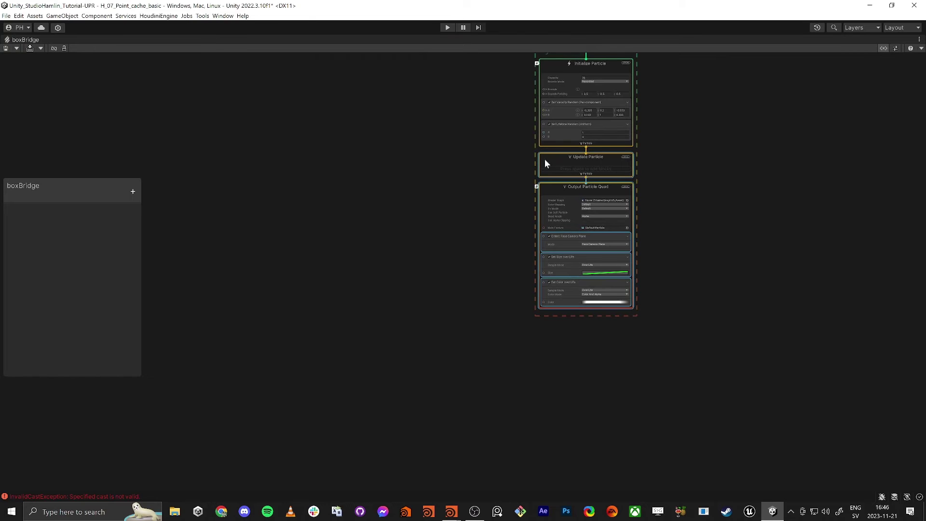
{"action": "left_click_drag", "start_coordinate": [545, 159], "coordinate": [542, 287]}
{"action": "middle_click_drag", "start_coordinate": [468, 181], "coordinate": [446, 387]}
{"action": "scroll", "coordinate": [524, 223], "scroll_direction": "up", "scroll_amount": 6}
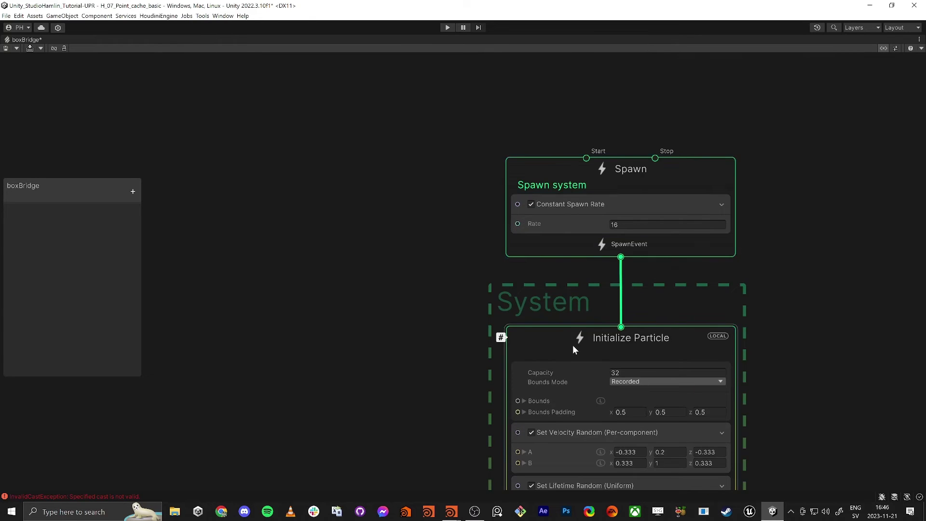
{"action": "middle_click_drag", "start_coordinate": [397, 353], "coordinate": [413, 196]}
{"action": "scroll", "coordinate": [413, 196], "scroll_direction": "down", "scroll_amount": 2}
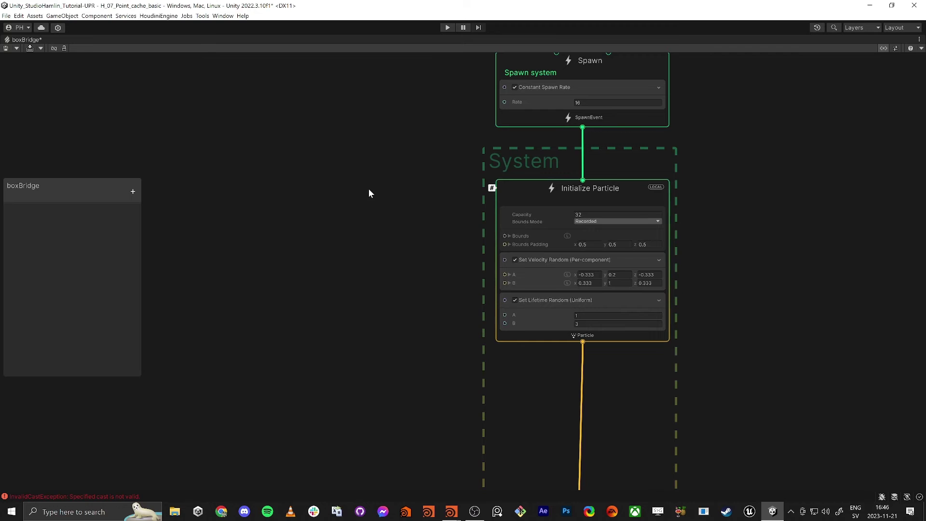
{"action": "left_click", "coordinate": [510, 189]}
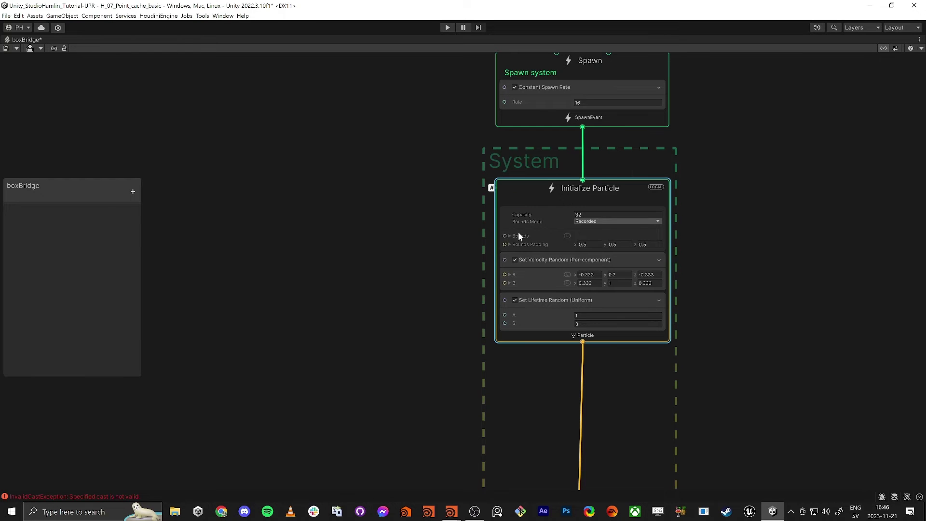
Step: Dock the Scene view below the Inspector and make room for the graph by closing the Console and narrowing the Project and Hierarchy views
{"action": "key", "text": "shift+space"}
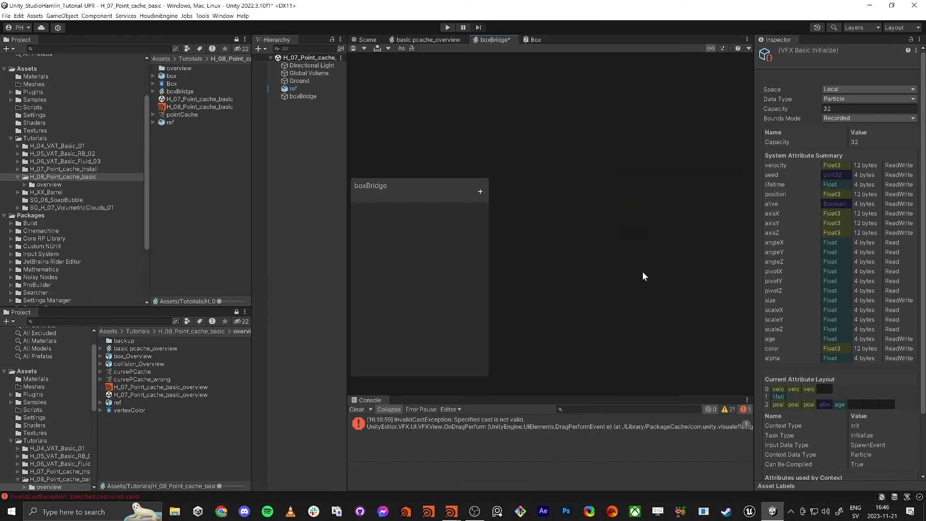
{"action": "left_click_drag", "start_coordinate": [374, 41], "coordinate": [811, 378]}
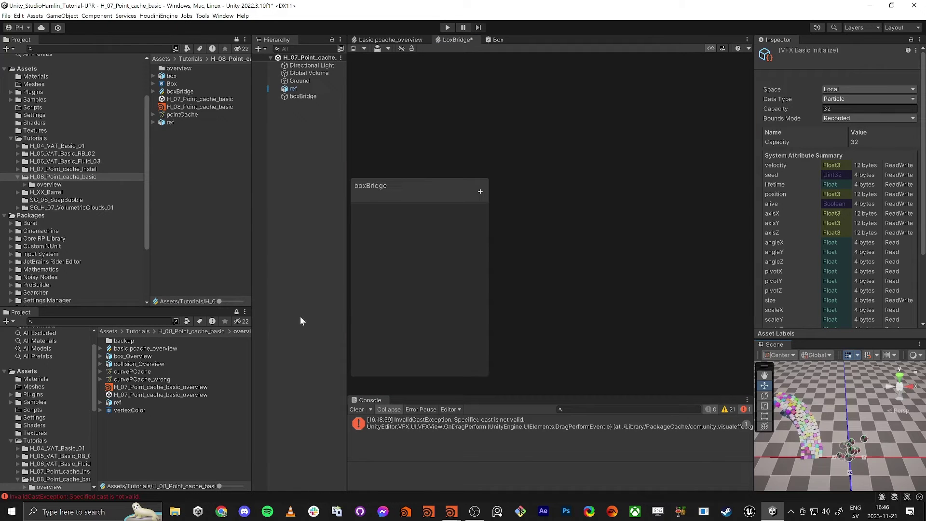
{"action": "left_click_drag", "start_coordinate": [134, 324], "coordinate": [142, 324]}
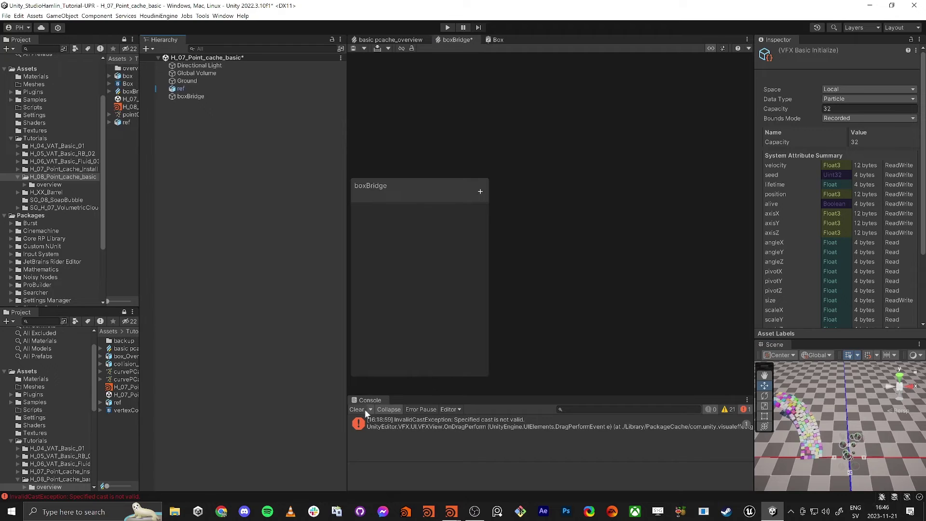
{"action": "middle_click", "coordinate": [359, 399]}
{"action": "left_click_drag", "start_coordinate": [348, 386], "coordinate": [278, 386]}
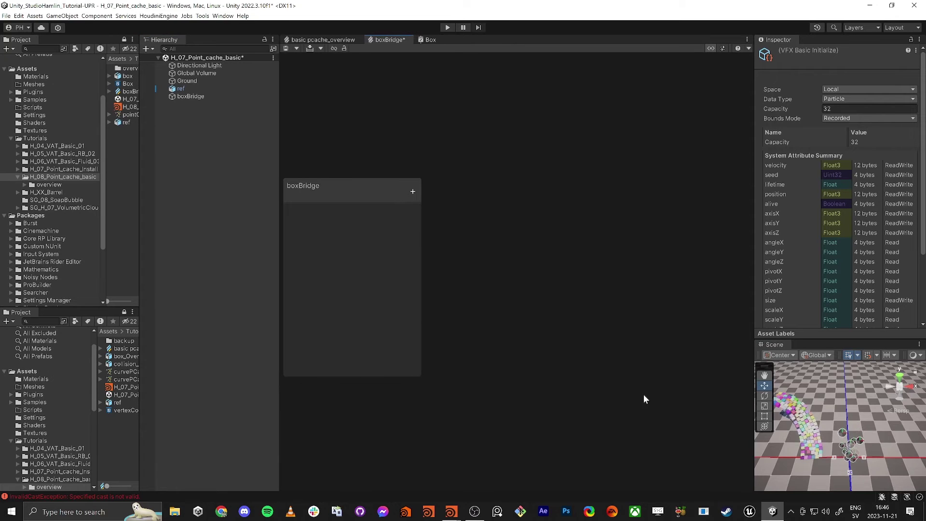
Step: Enlarge the docked Scene view in width and height and hide the graph's blackboard
{"action": "left_click_drag", "start_coordinate": [753, 313], "coordinate": [668, 315]}
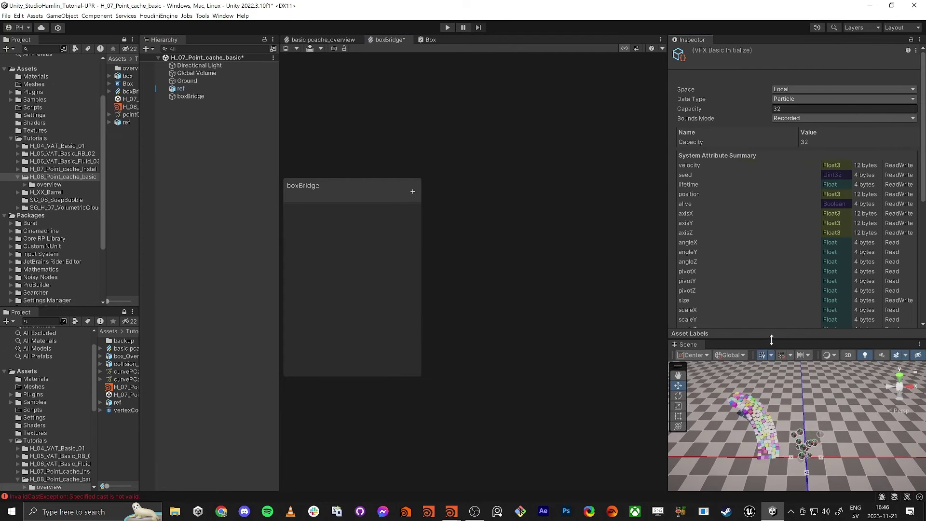
{"action": "left_click_drag", "start_coordinate": [771, 340], "coordinate": [771, 206]}
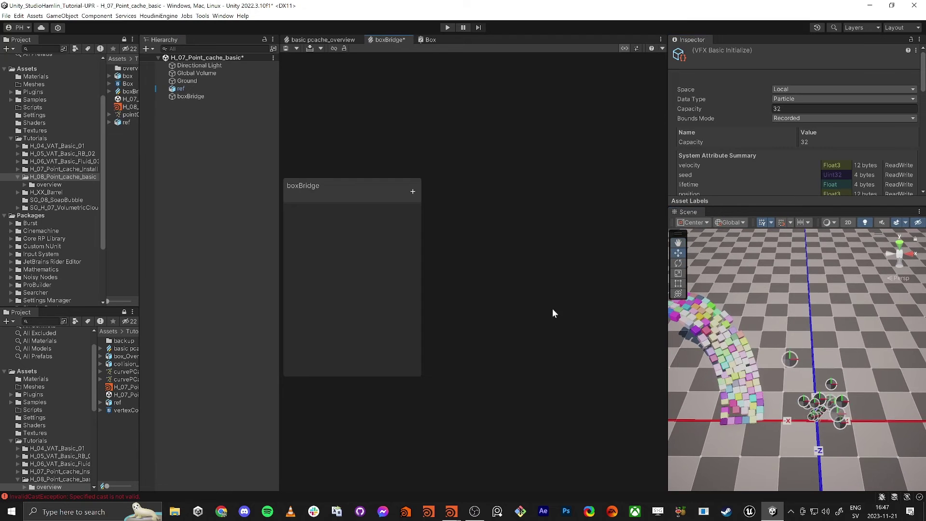
{"action": "left_click", "coordinate": [623, 47]}
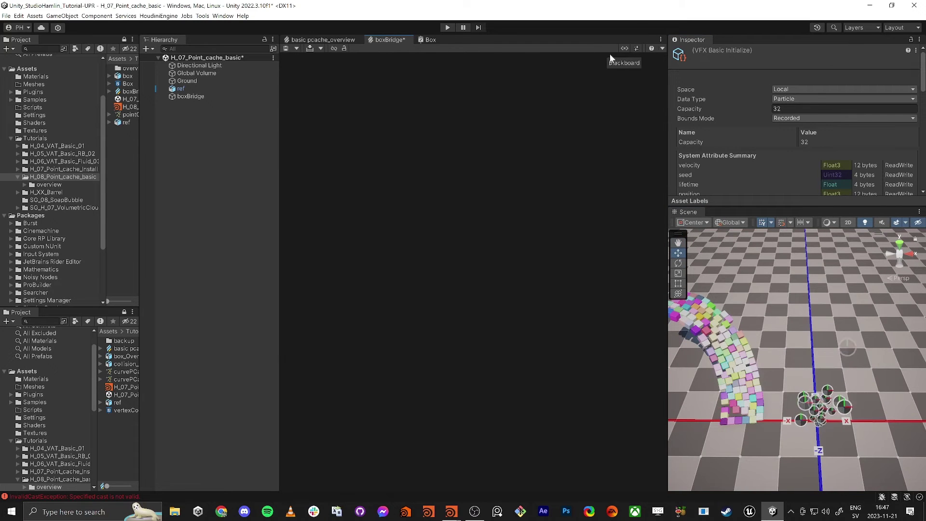
Step: Add a Sample Point Cache operator beside the Initialize Particle context
{"action": "scroll", "coordinate": [535, 251], "scroll_direction": "up", "scroll_amount": 7}
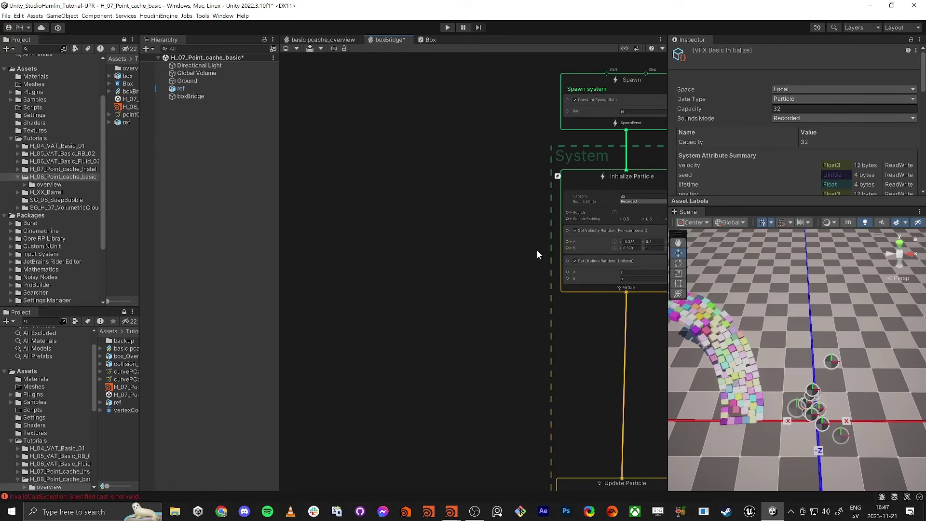
{"action": "middle_click_drag", "start_coordinate": [537, 250], "coordinate": [501, 245]}
{"action": "left_click", "coordinate": [394, 240]}
{"action": "key", "text": "space"}
{"action": "type", "text": "point sam"}
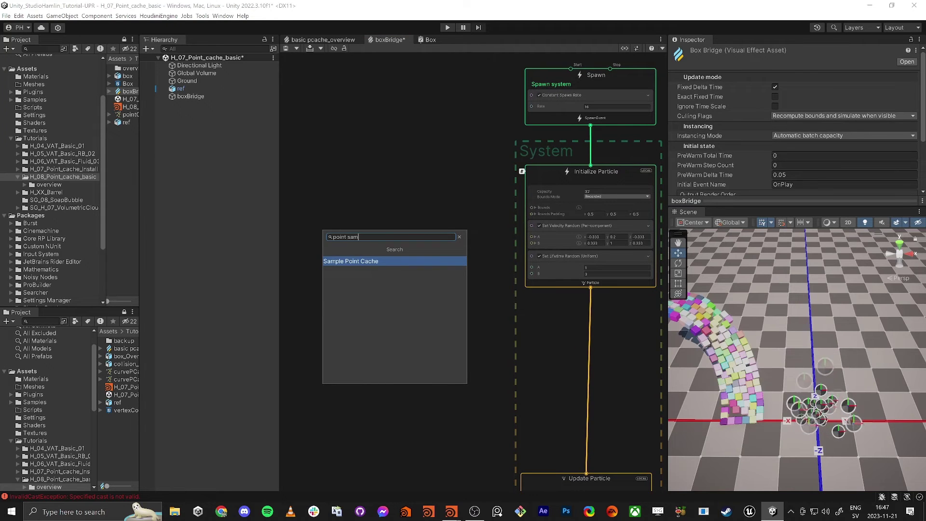
{"action": "key", "text": "Return"}
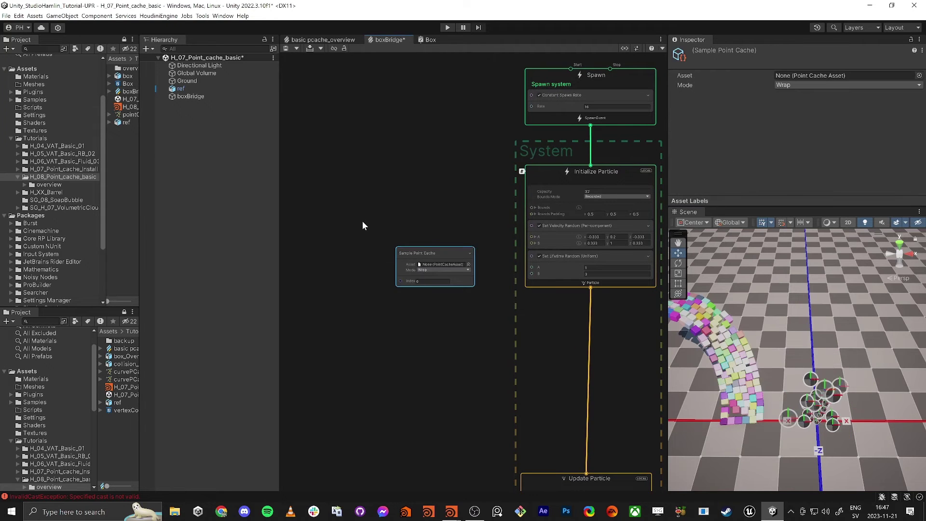
{"action": "left_click_drag", "start_coordinate": [414, 250], "coordinate": [391, 276]}
Step: Assign the pointCache asset to the Sample Point Cache operator
{"action": "scroll", "coordinate": [392, 276], "scroll_direction": "up", "scroll_amount": 6}
{"action": "scroll", "coordinate": [392, 276], "scroll_direction": "down", "scroll_amount": 2}
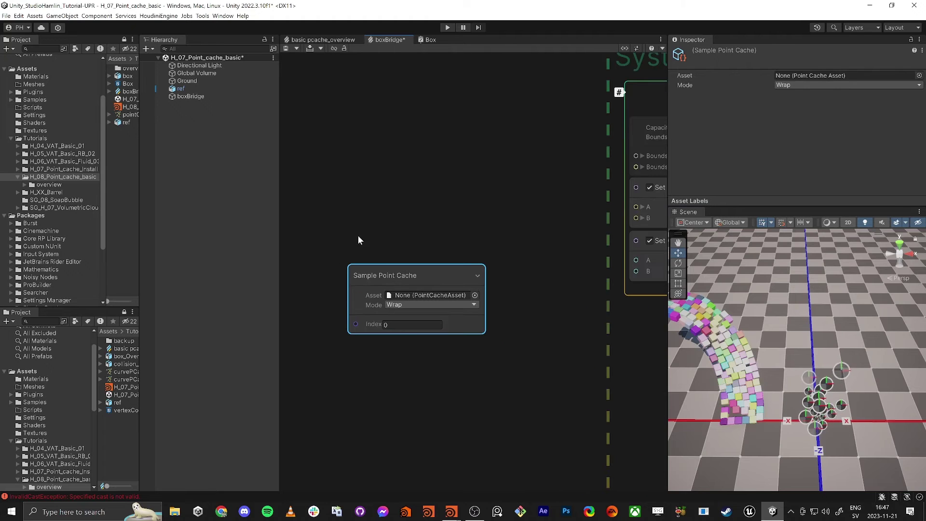
{"action": "left_click_drag", "start_coordinate": [139, 141], "coordinate": [183, 143]}
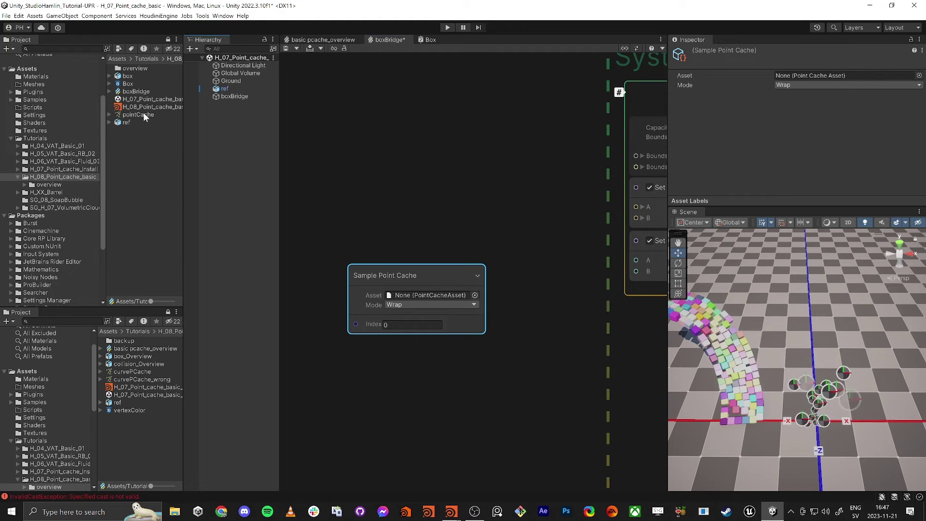
{"action": "left_click_drag", "start_coordinate": [142, 114], "coordinate": [418, 297]}
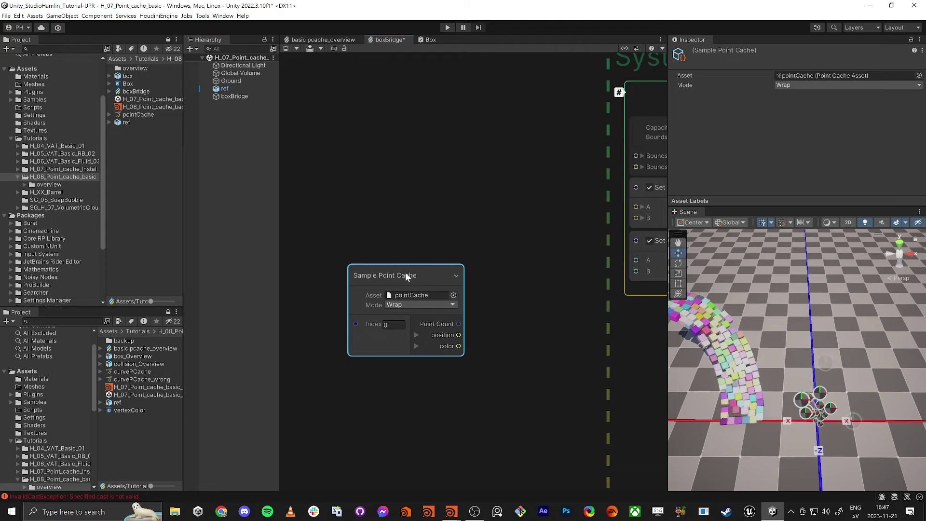
Step: Add a Point Cache operator to the graph above the Sample Point Cache operator
{"action": "middle_click_drag", "start_coordinate": [397, 182], "coordinate": [404, 286]}
{"action": "scroll", "coordinate": [402, 280], "scroll_direction": "down", "scroll_amount": 2}
{"action": "left_click", "coordinate": [393, 215]}
{"action": "key", "text": "space"}
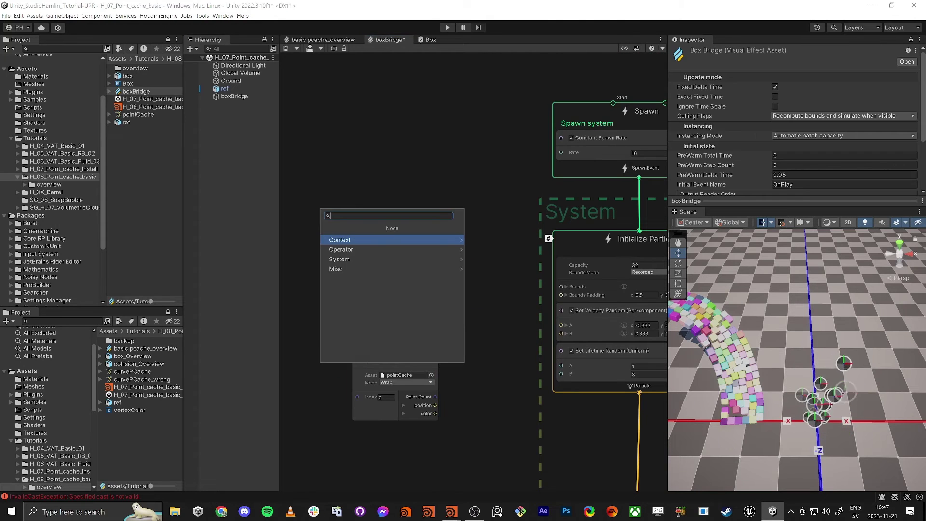
{"action": "type", "text": "point"}
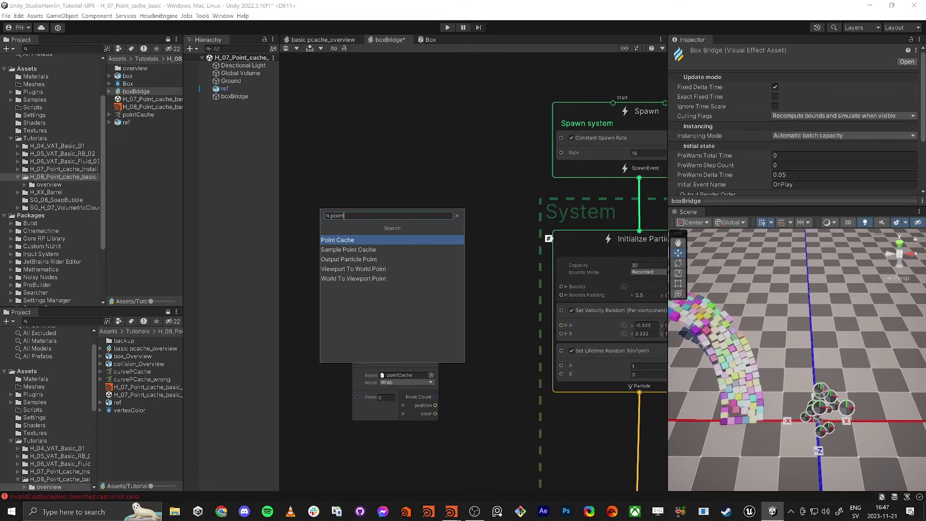
{"action": "type", "text": " cac"}
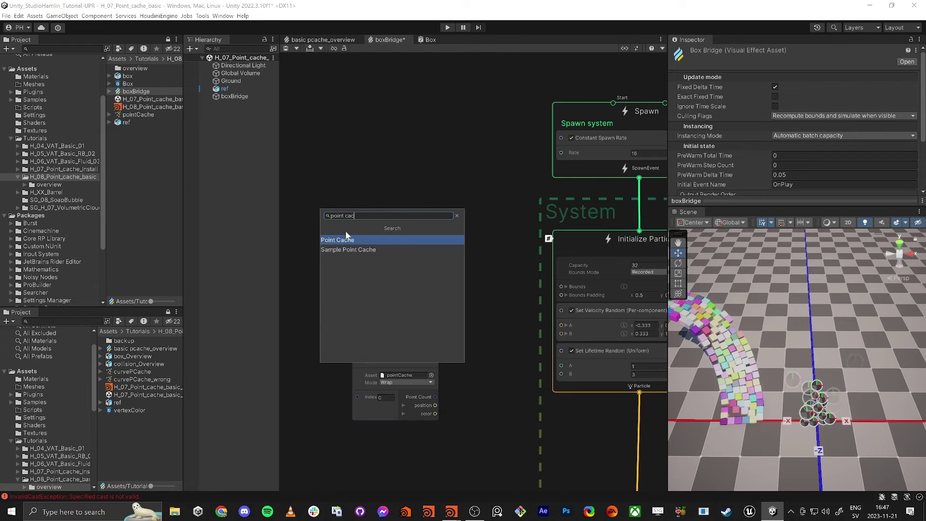
{"action": "left_click", "coordinate": [340, 243]}
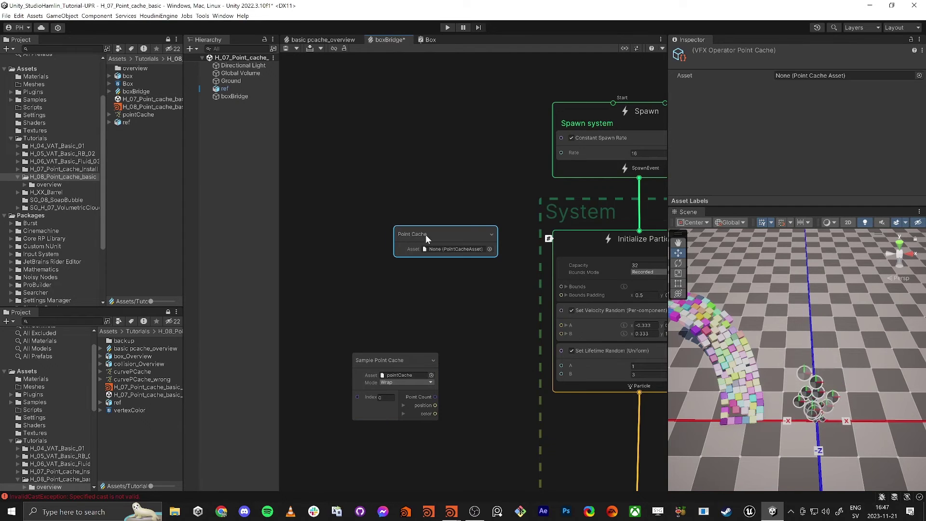
Step: Move the Point Cache operator up beside the Spawn context and assign the pointCache asset to it
{"action": "left_click_drag", "start_coordinate": [425, 234], "coordinate": [400, 156]}
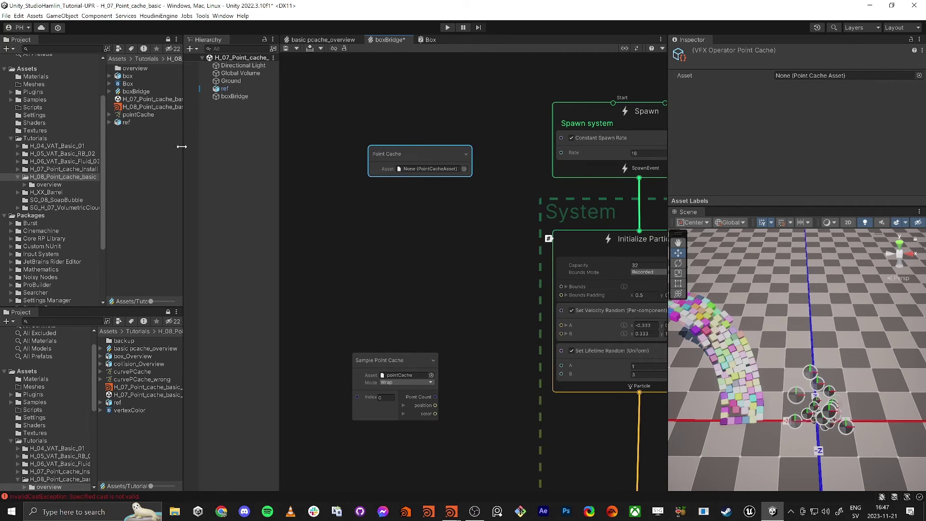
{"action": "left_click_drag", "start_coordinate": [137, 115], "coordinate": [427, 168]}
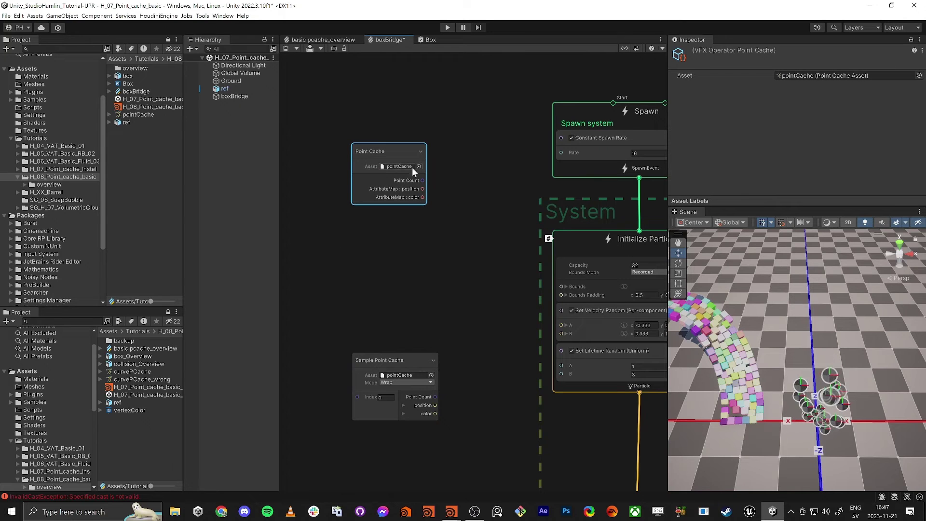
{"action": "left_click_drag", "start_coordinate": [408, 148], "coordinate": [394, 136]}
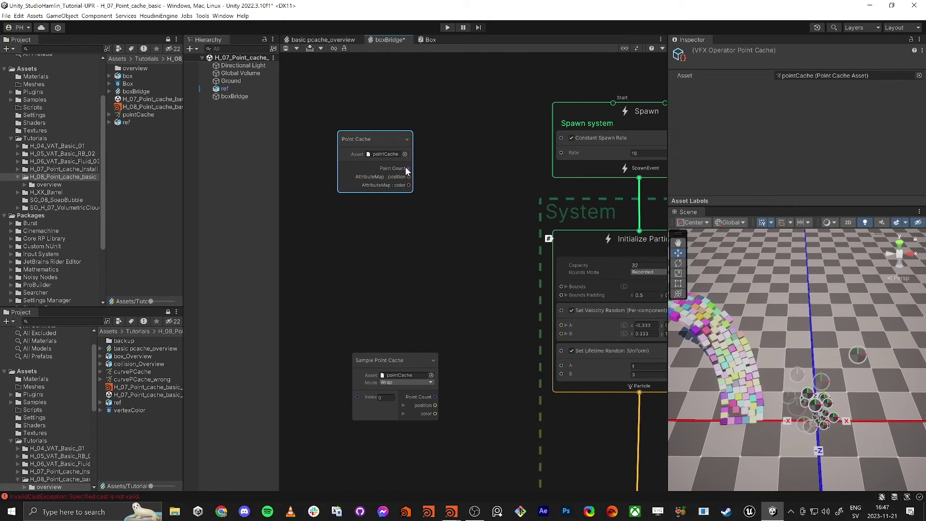
Step: Replace the Constant Spawn Rate block with a Single Burst whose Count is fed by the Point Cache operator's Point Count
{"action": "middle_click_drag", "start_coordinate": [486, 174], "coordinate": [465, 188]}
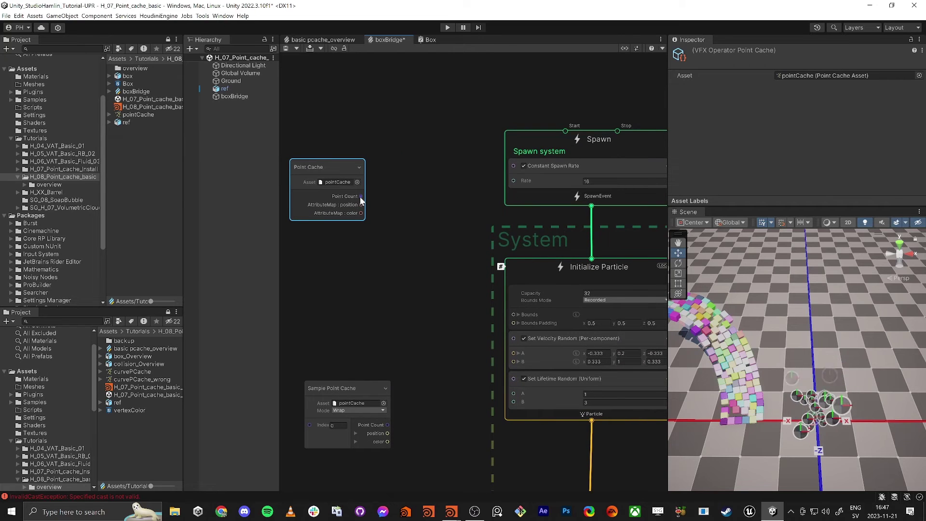
{"action": "left_click", "coordinate": [539, 137]}
{"action": "key", "text": "space"}
{"action": "type", "text": "burst"}
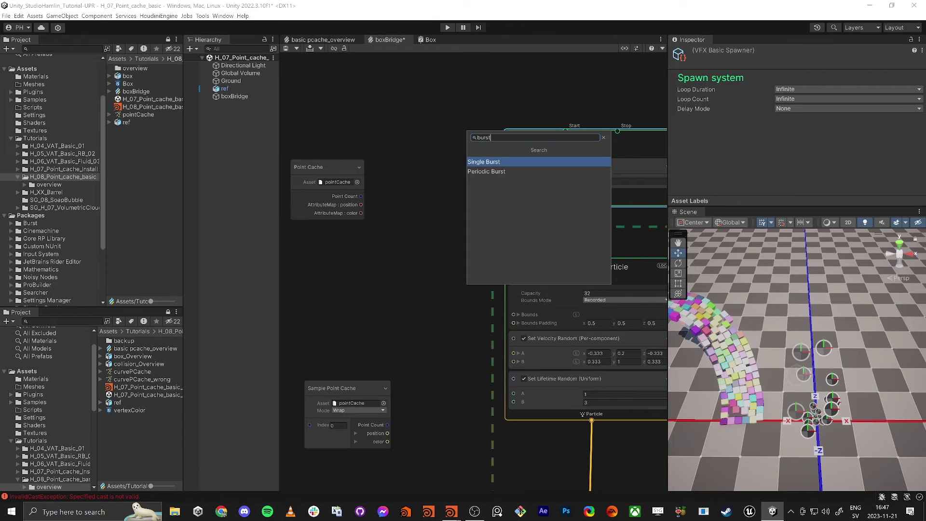
{"action": "key", "text": "Return"}
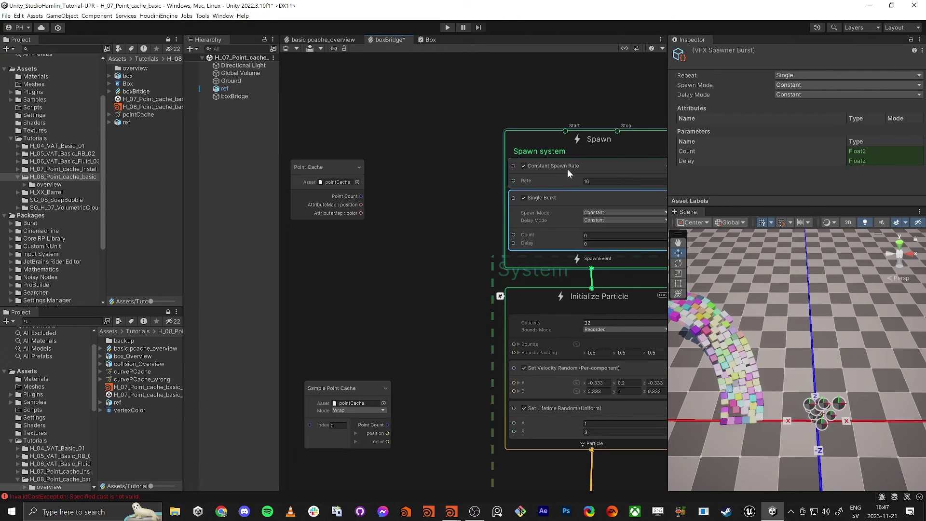
{"action": "right_click", "coordinate": [568, 168]}
{"action": "left_click", "coordinate": [590, 240]}
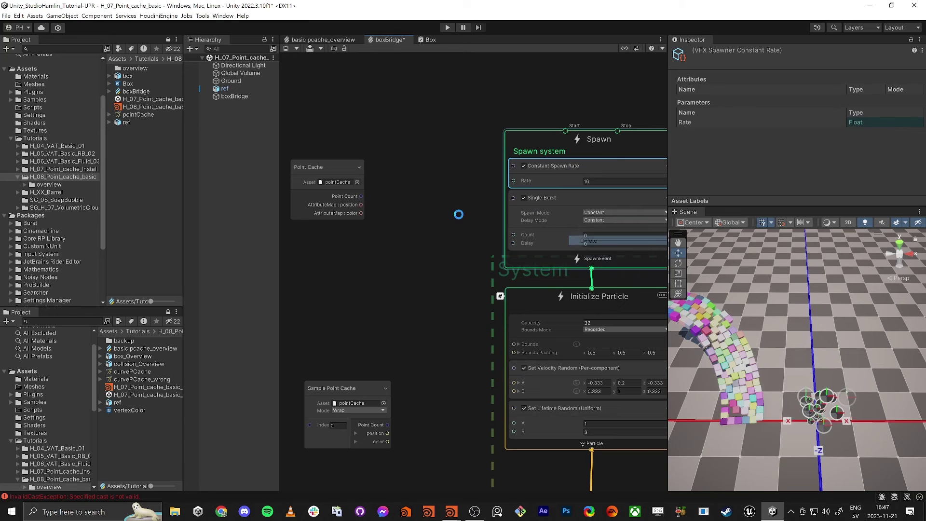
{"action": "middle_click_drag", "start_coordinate": [468, 205], "coordinate": [439, 190]}
{"action": "left_click_drag", "start_coordinate": [331, 182], "coordinate": [486, 189]}
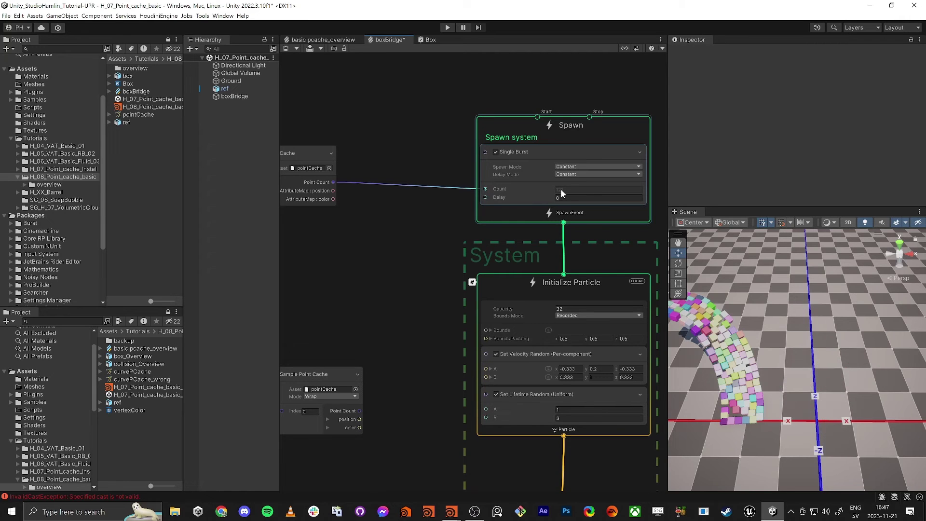
Step: Delete the Set Lifetime Random and Set Velocity Random blocks from the Initialize Particle context
{"action": "middle_click_drag", "start_coordinate": [400, 312], "coordinate": [395, 288]}
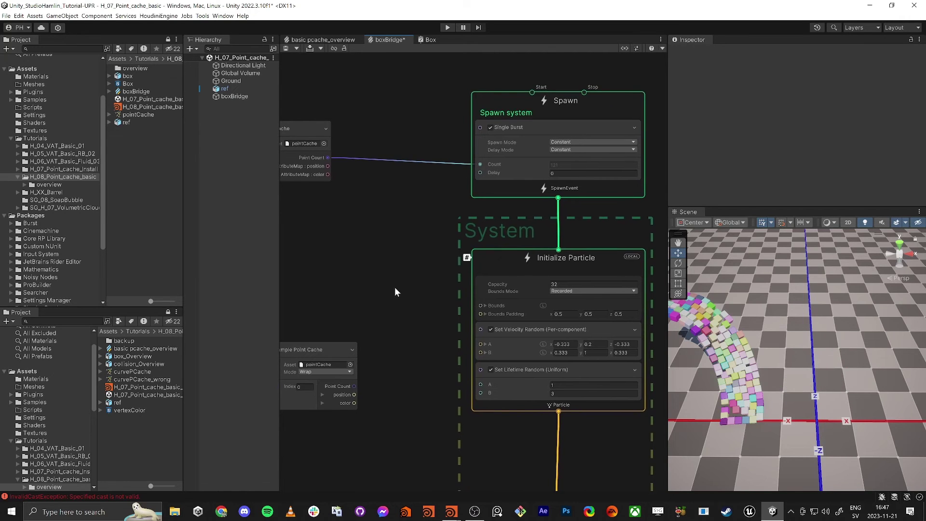
{"action": "right_click", "coordinate": [516, 369]}
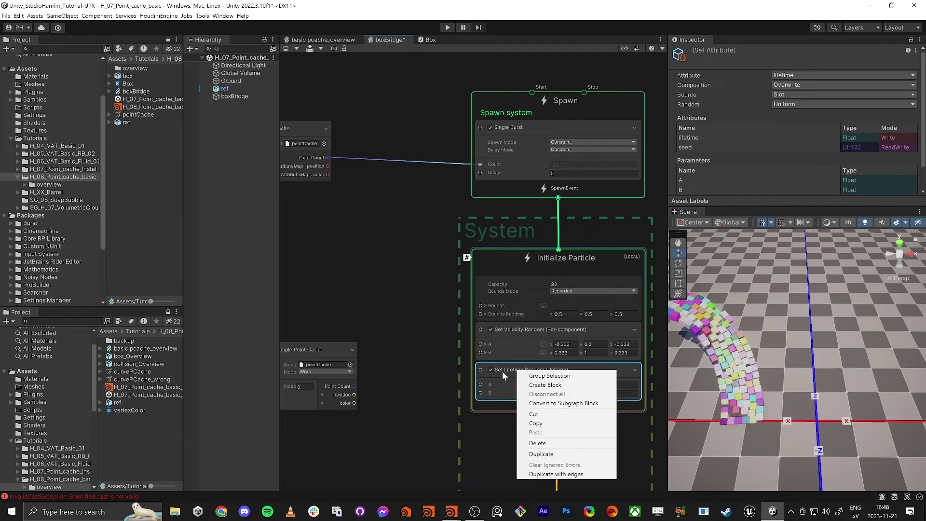
{"action": "left_click", "coordinate": [557, 443]}
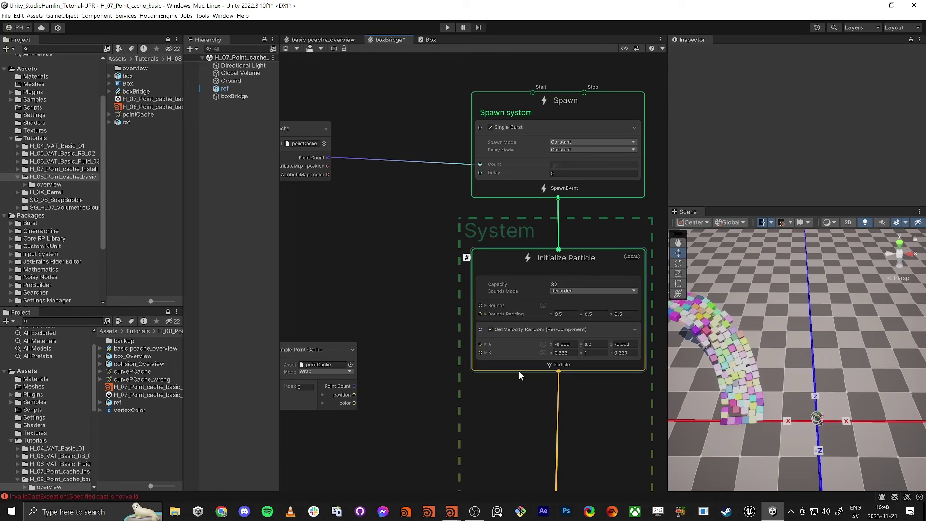
{"action": "right_click", "coordinate": [503, 328]}
{"action": "left_click", "coordinate": [525, 402]}
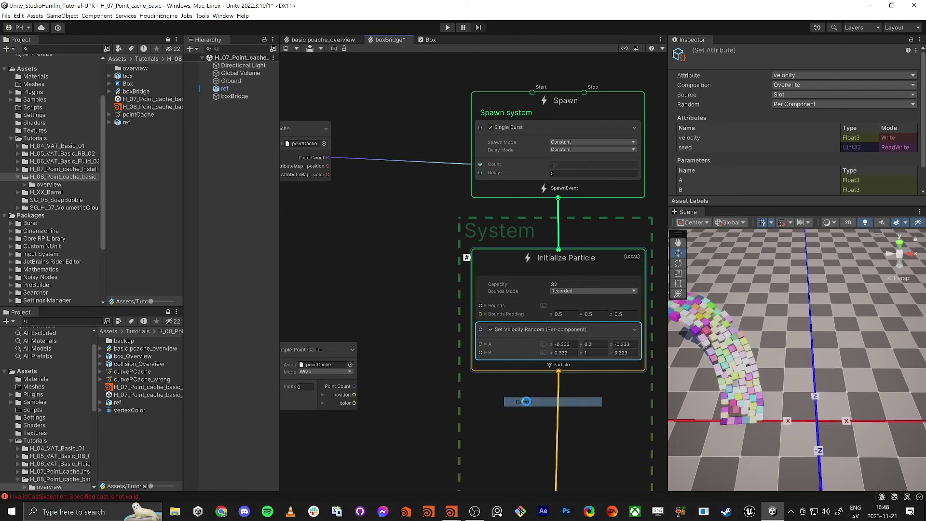
Step: Add a Set Position block to the Update Particle context and connect the Sample Point Cache's position output to it
{"action": "middle_click_drag", "start_coordinate": [396, 402], "coordinate": [473, 336]}
{"action": "scroll", "coordinate": [472, 335], "scroll_direction": "down", "scroll_amount": 2}
{"action": "left_click_drag", "start_coordinate": [419, 296], "coordinate": [401, 277]}
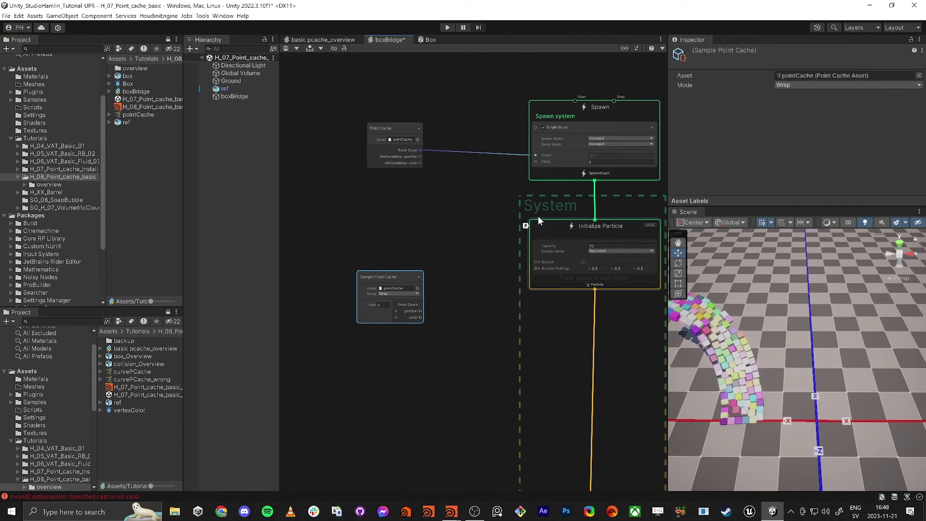
{"action": "middle_click_drag", "start_coordinate": [544, 354], "coordinate": [540, 263]}
{"action": "left_click_drag", "start_coordinate": [551, 419], "coordinate": [556, 269]}
{"action": "key", "text": "space"}
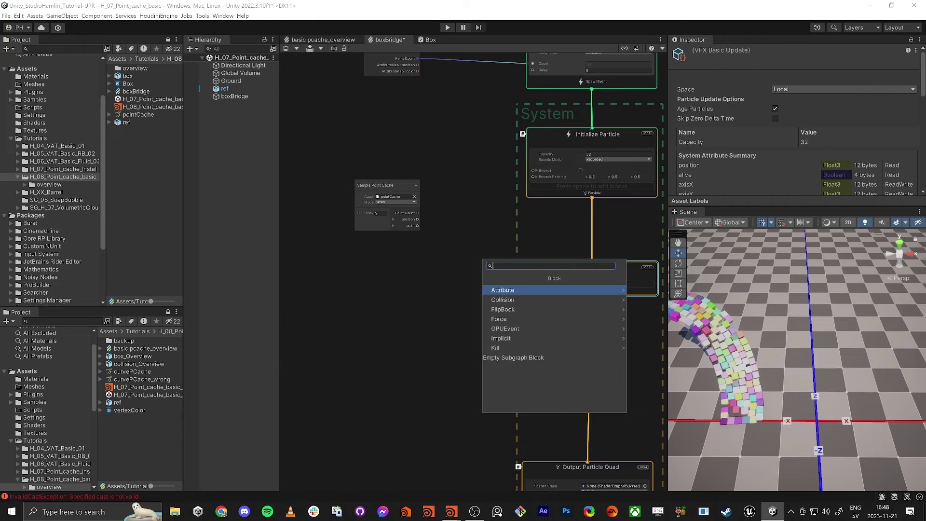
{"action": "type", "text": "set pos"}
{"action": "key", "text": "Return"}
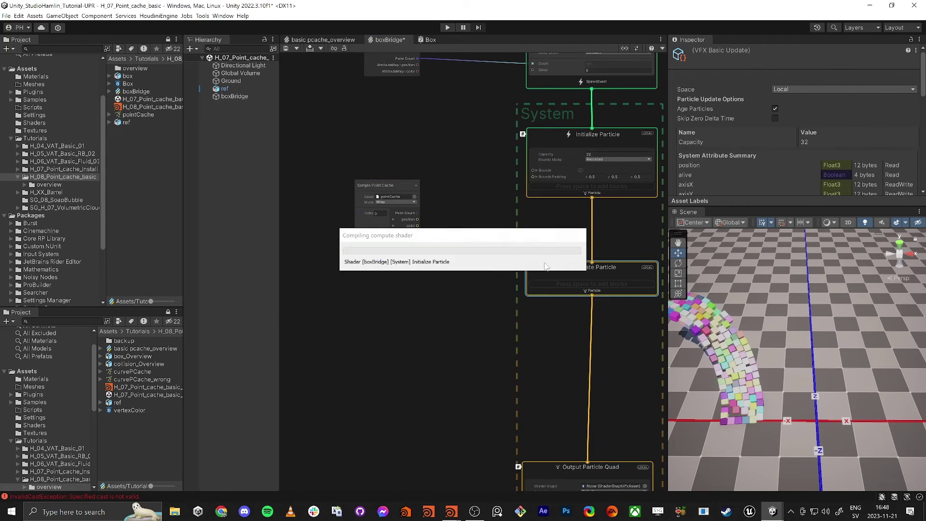
{"action": "left_click_drag", "start_coordinate": [400, 189], "coordinate": [390, 259]}
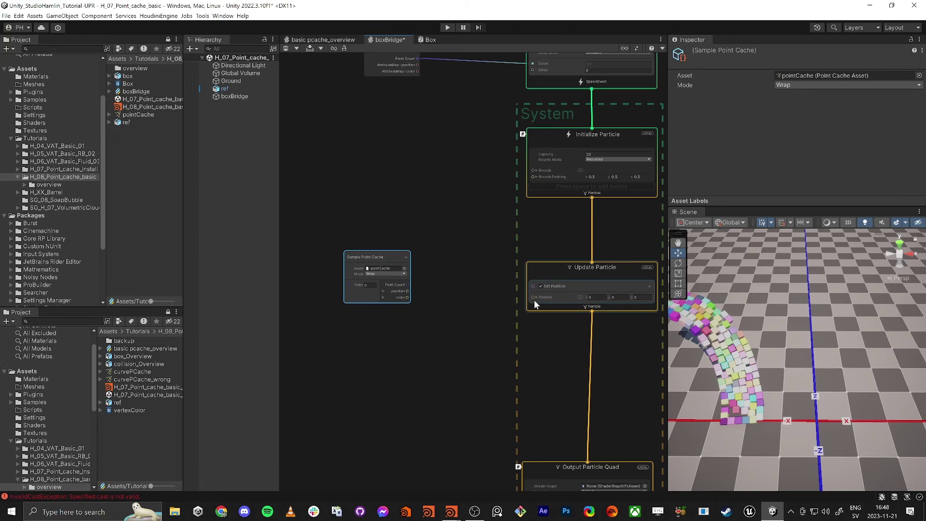
{"action": "left_click_drag", "start_coordinate": [533, 298], "coordinate": [408, 292]}
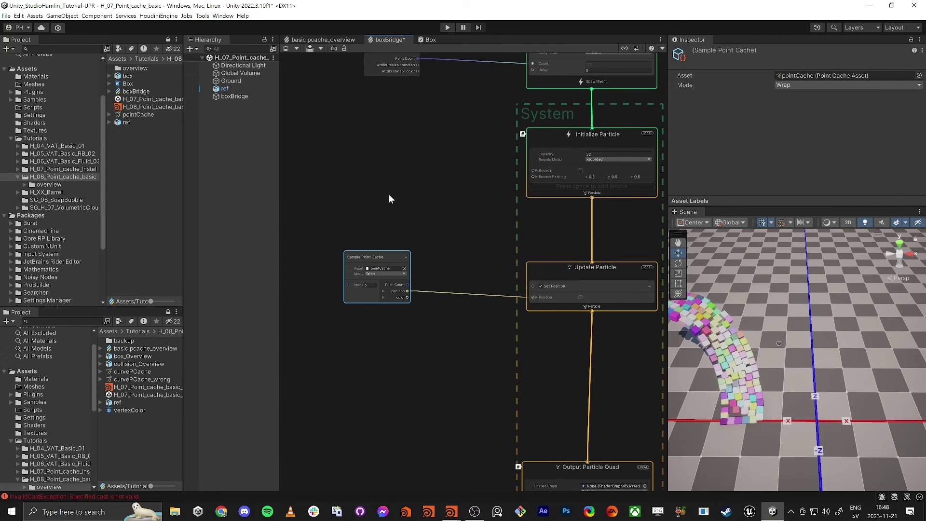
Step: Add a Get Attribute: particleId operator and connect it to the Sample Point Cache's Index input
{"action": "middle_click_drag", "start_coordinate": [388, 209], "coordinate": [451, 231]}
{"action": "left_click", "coordinate": [354, 277]}
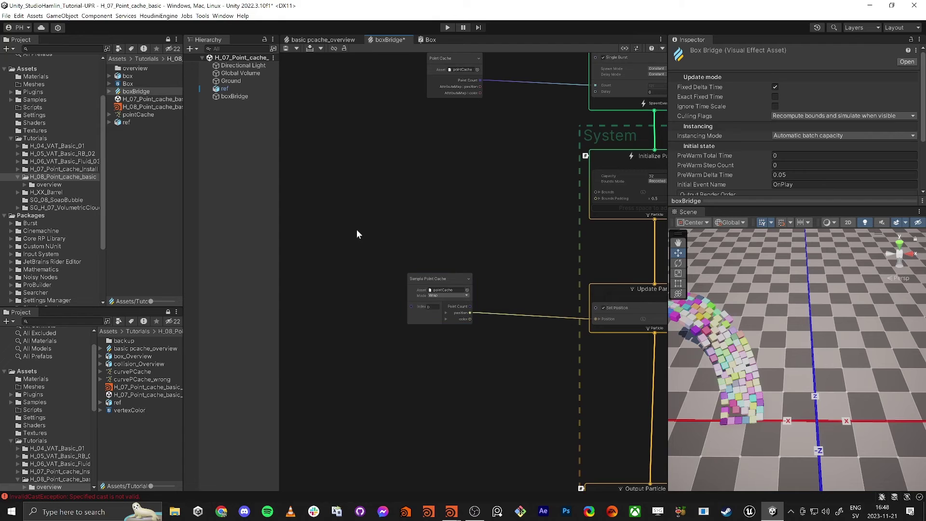
{"action": "key", "text": "space"}
{"action": "type", "text": "id"}
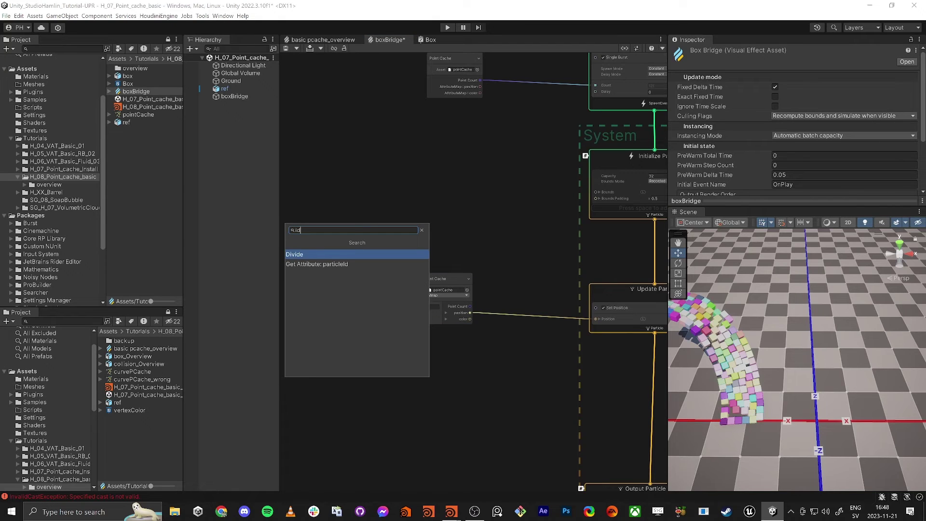
{"action": "key", "text": "Down"}
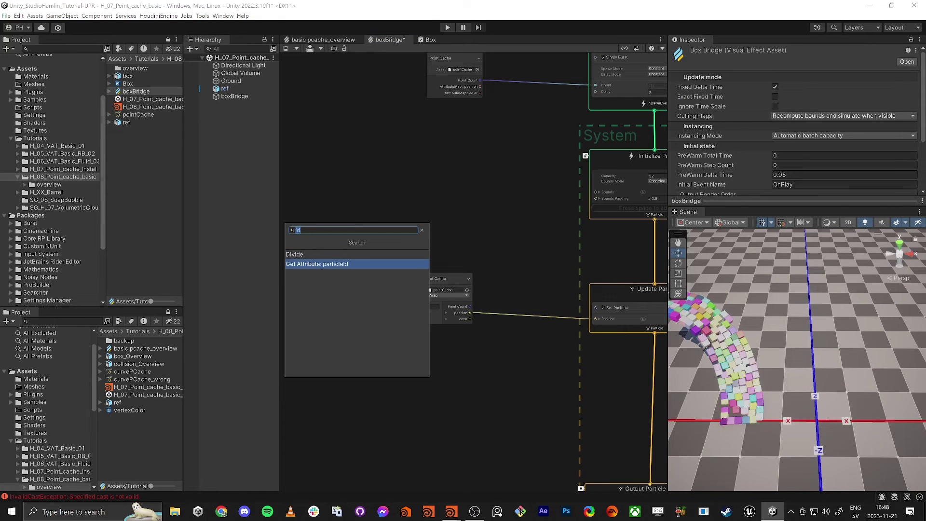
{"action": "key", "text": "Return"}
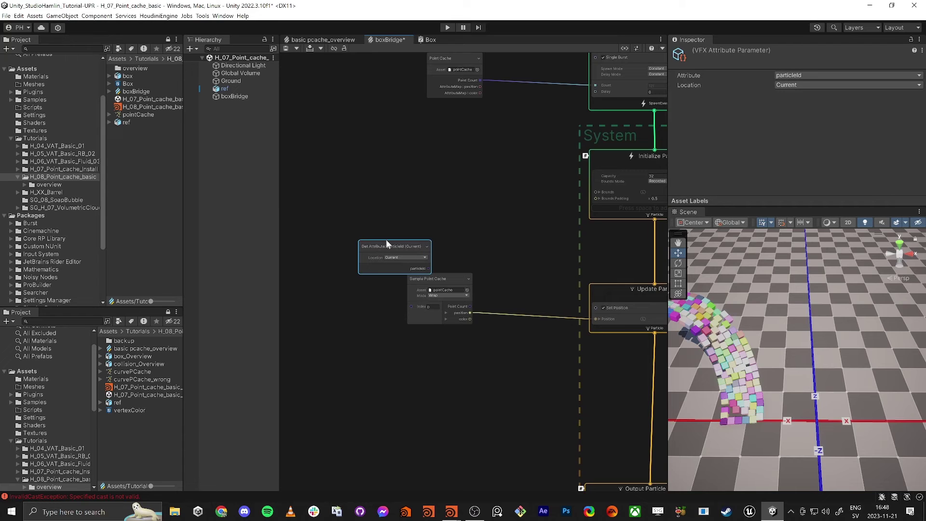
{"action": "left_click_drag", "start_coordinate": [386, 239], "coordinate": [324, 284]}
{"action": "left_click_drag", "start_coordinate": [368, 313], "coordinate": [411, 306]}
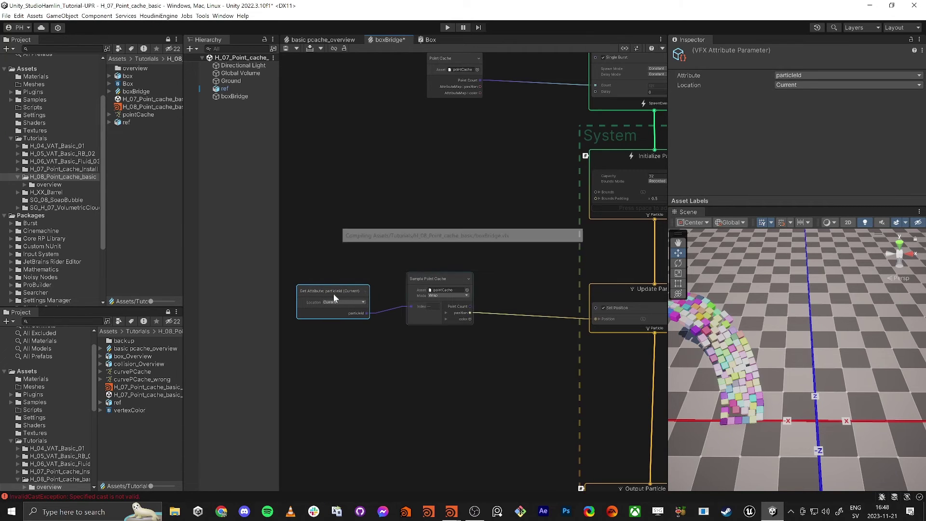
{"action": "left_click_drag", "start_coordinate": [334, 294], "coordinate": [336, 286]}
Step: Delete the Set Color over Life and Set Size over Life blocks from the Output Particle Quad context
{"action": "middle_click_drag", "start_coordinate": [594, 377], "coordinate": [426, 173]}
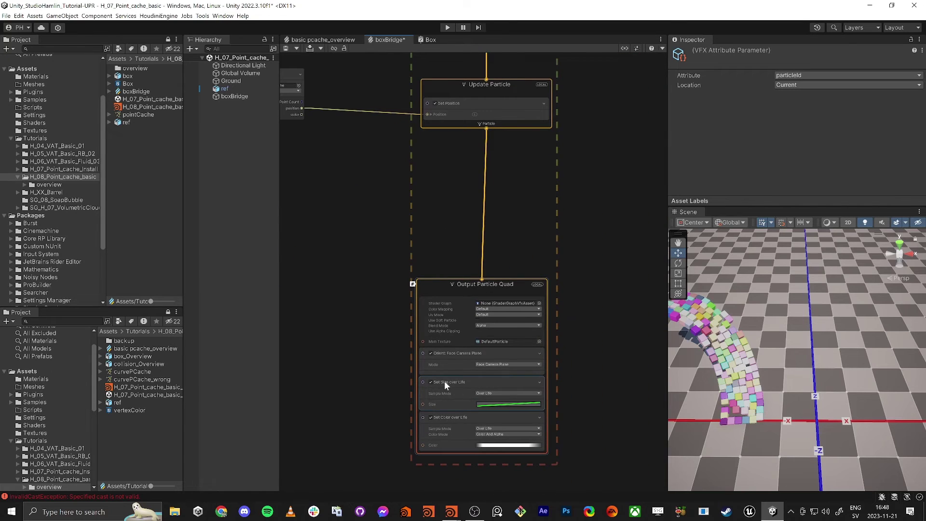
{"action": "right_click", "coordinate": [446, 419]}
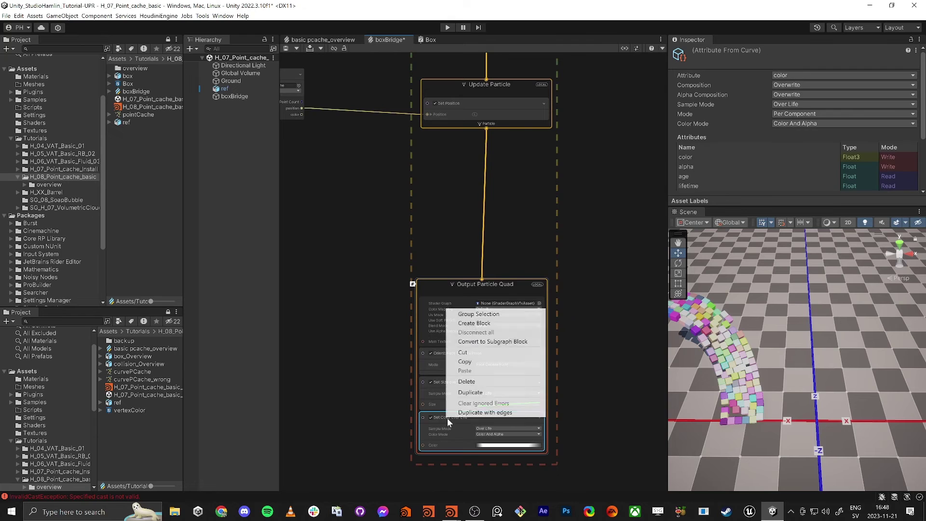
{"action": "left_click", "coordinate": [464, 382]}
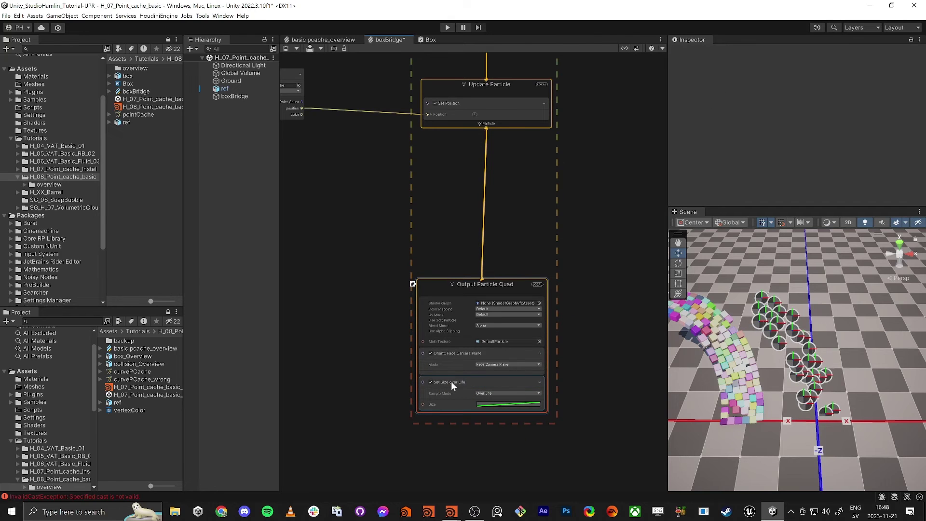
{"action": "right_click", "coordinate": [451, 381]}
{"action": "left_click", "coordinate": [473, 455]}
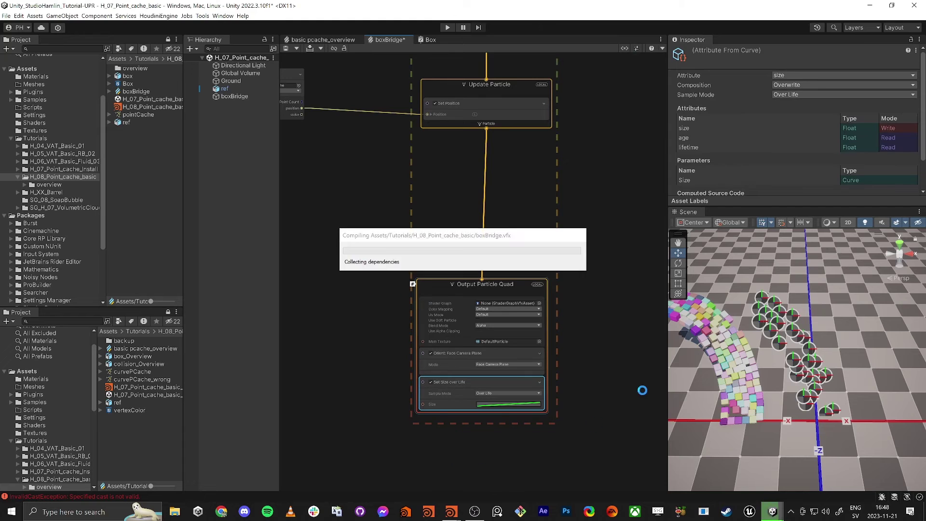
{"action": "left_click_drag", "start_coordinate": [766, 377], "coordinate": [728, 381], "text": "alt"}
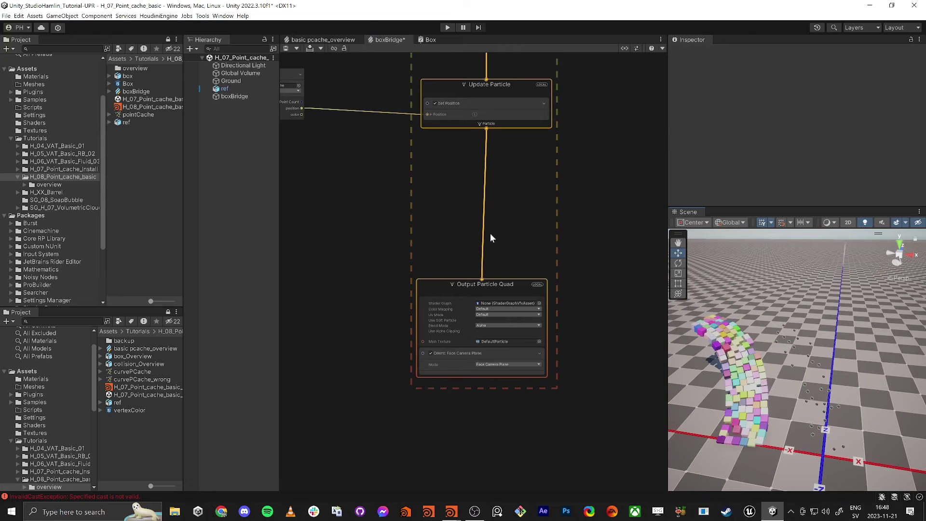
Step: Branch an Output Particle URP Lit Mesh context off Update Particle, beside the quad output
{"action": "middle_click_drag", "start_coordinate": [493, 167], "coordinate": [515, 245]}
{"action": "scroll", "coordinate": [515, 245], "scroll_direction": "down", "scroll_amount": 1}
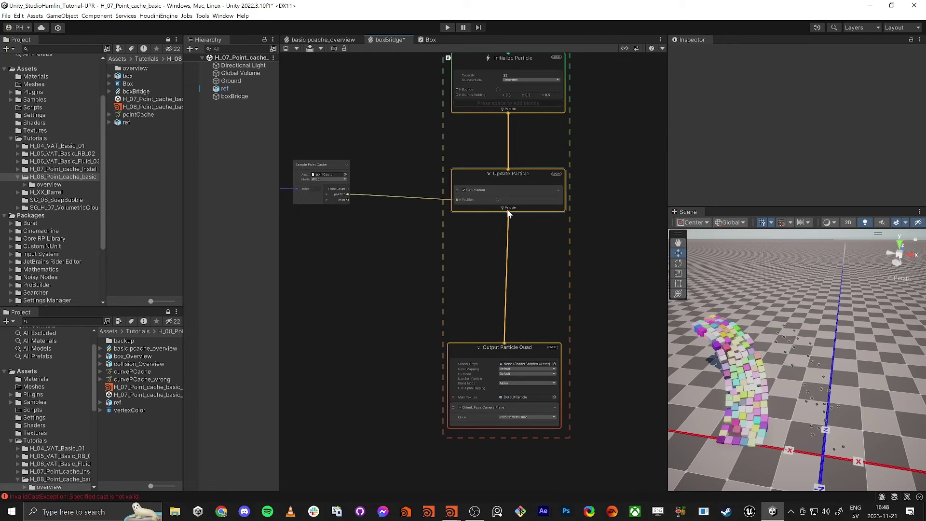
{"action": "left_click_drag", "start_coordinate": [508, 211], "coordinate": [369, 316]}
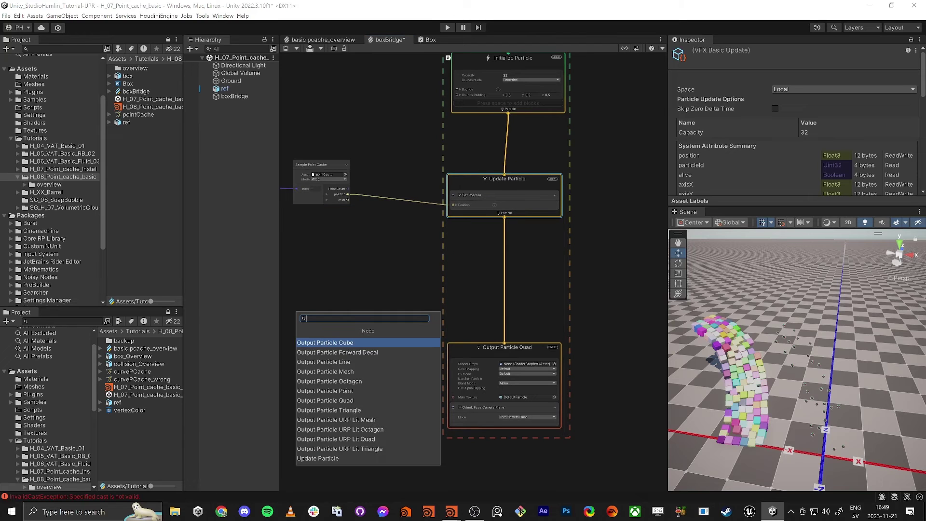
{"action": "type", "text": "out"}
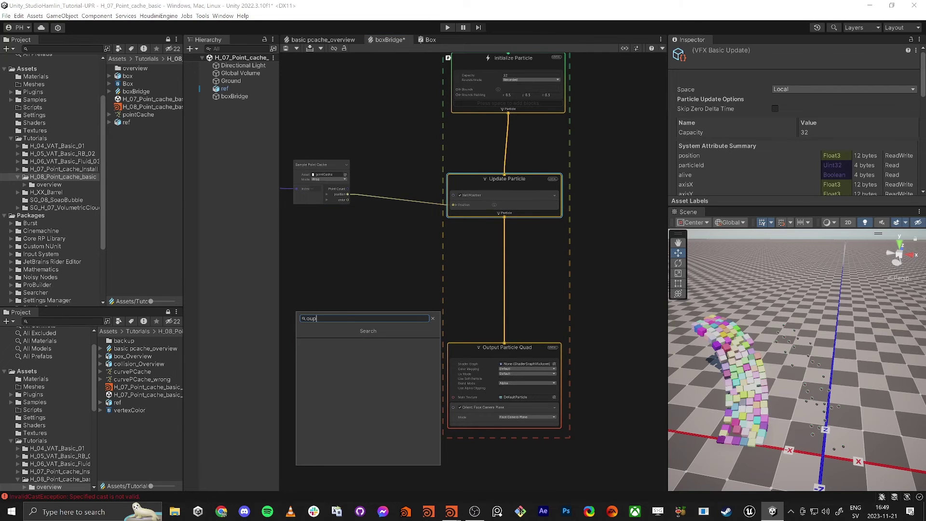
{"action": "type", "text": "put mes"}
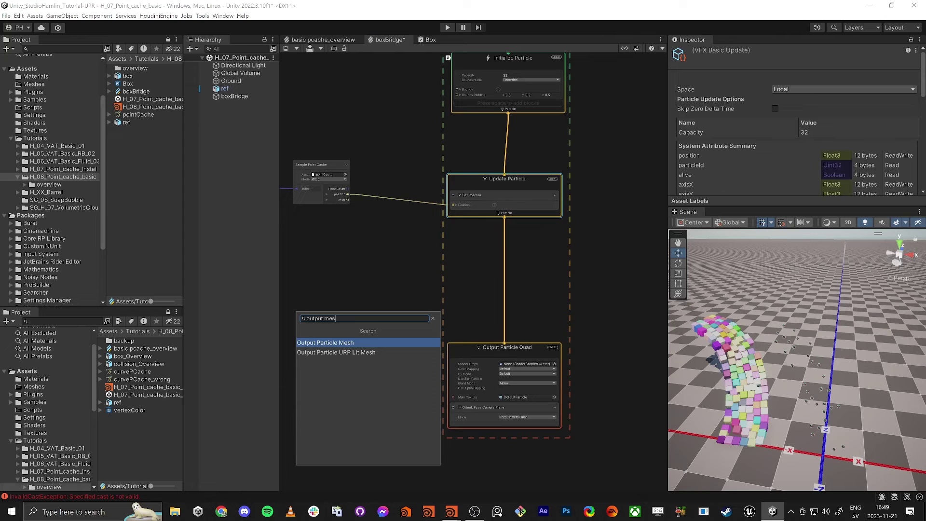
{"action": "key", "text": "Down"}
{"action": "key", "text": "Return"}
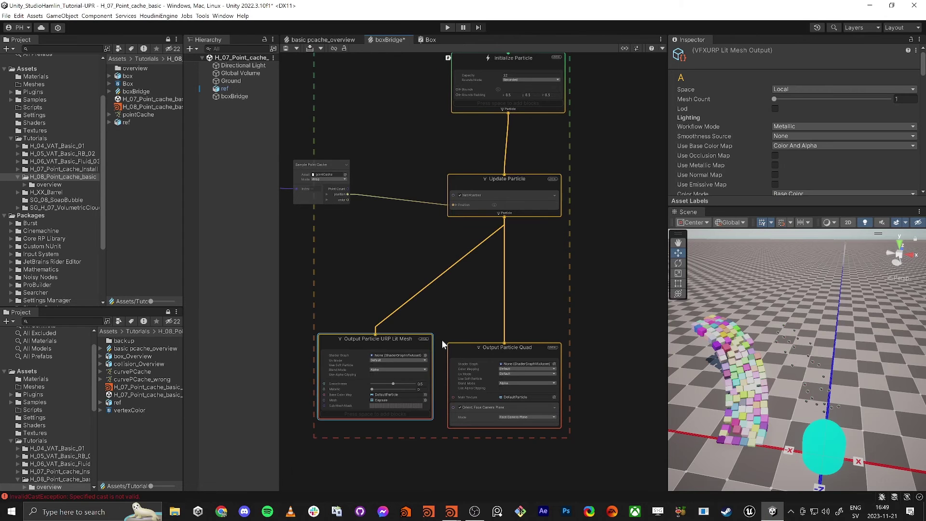
Step: Enlarge the Inspector, enable Read/Write in the box model's import settings and apply the change
{"action": "left_click", "coordinate": [123, 76]}
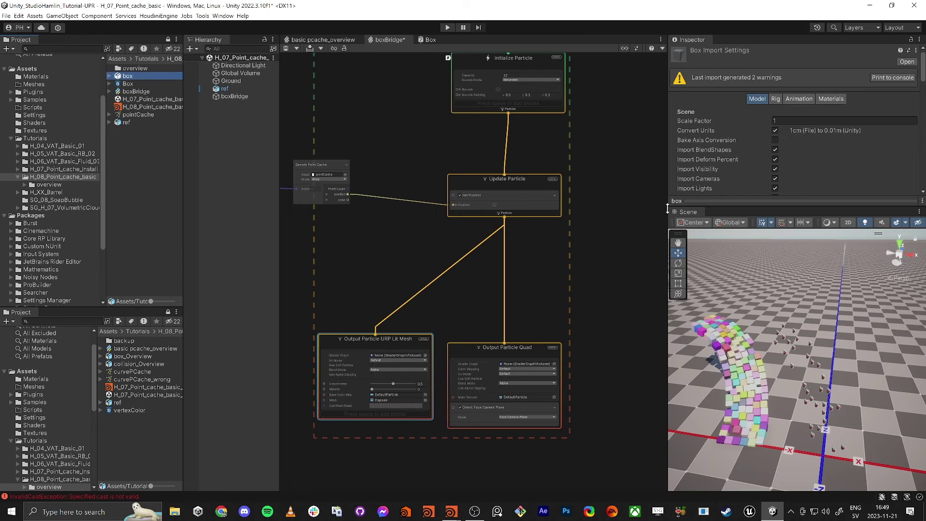
{"action": "left_click_drag", "start_coordinate": [719, 207], "coordinate": [719, 376]}
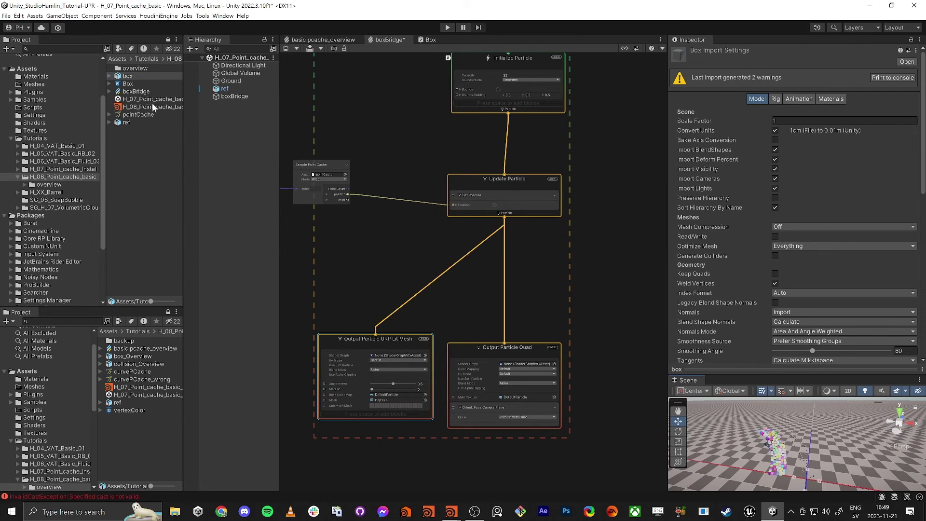
{"action": "left_click", "coordinate": [132, 75]}
{"action": "left_click", "coordinate": [775, 236]}
{"action": "scroll", "coordinate": [740, 239], "scroll_direction": "down", "scroll_amount": 5}
{"action": "left_click", "coordinate": [907, 273]}
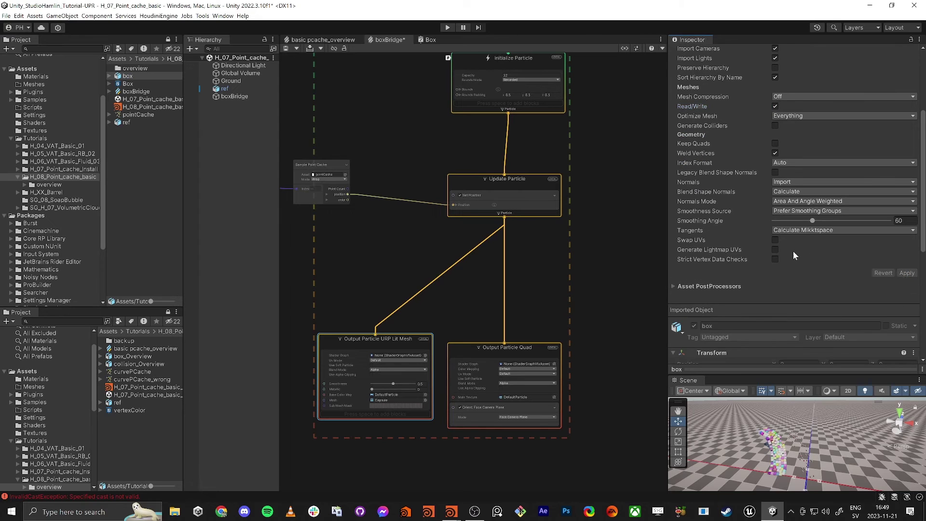
Step: Delete the Output Particle Quad context and move the Output Particle URP Lit Mesh context beneath Update Particle
{"action": "scroll", "coordinate": [680, 195], "scroll_direction": "up", "scroll_amount": 3}
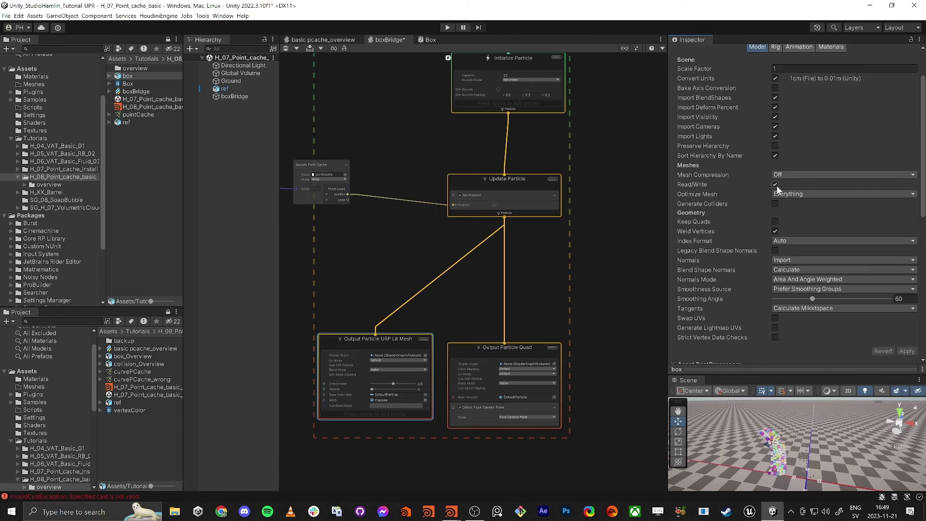
{"action": "left_click_drag", "start_coordinate": [477, 318], "coordinate": [555, 372]}
{"action": "key", "text": "Delete"}
{"action": "left_click_drag", "start_coordinate": [388, 337], "coordinate": [509, 280]}
Step: Expand the box model and assign its transform1 mesh as the Mesh of the Output Particle URP Lit Mesh context
{"action": "left_click_drag", "start_coordinate": [128, 76], "coordinate": [506, 345]}
{"action": "scroll", "coordinate": [504, 341], "scroll_direction": "up", "scroll_amount": 8}
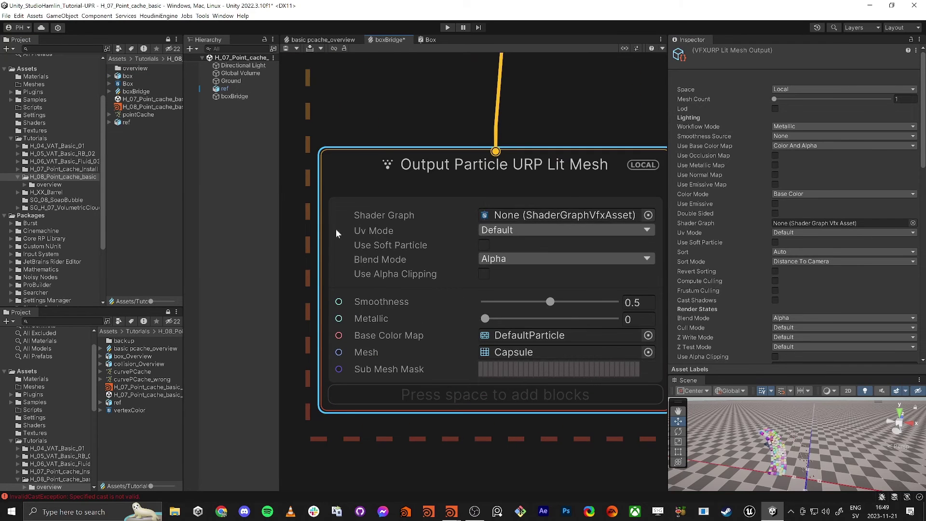
{"action": "left_click", "coordinate": [110, 77]}
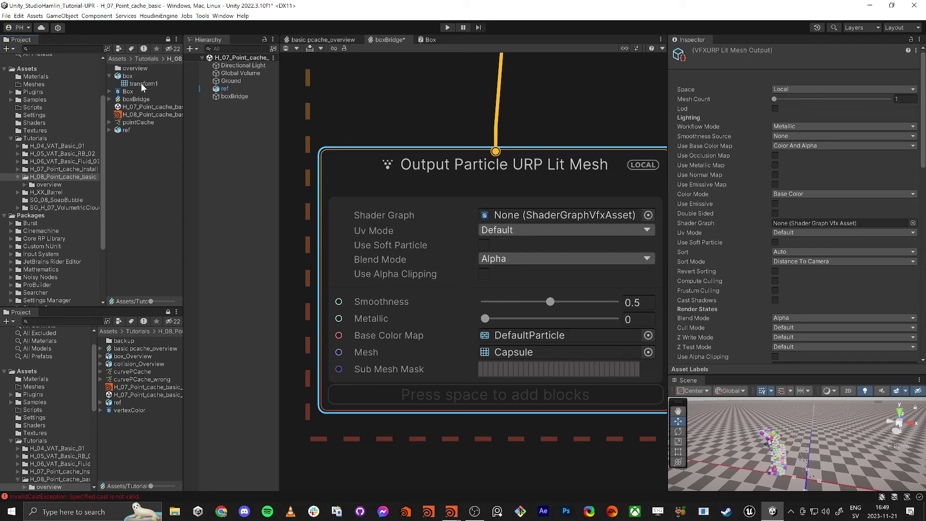
{"action": "left_click_drag", "start_coordinate": [141, 86], "coordinate": [529, 352]}
{"action": "left_click", "coordinate": [109, 77]}
{"action": "left_click", "coordinate": [110, 77]}
{"action": "right_click_drag", "start_coordinate": [791, 453], "coordinate": [807, 437]}
{"action": "key", "text": "w"}
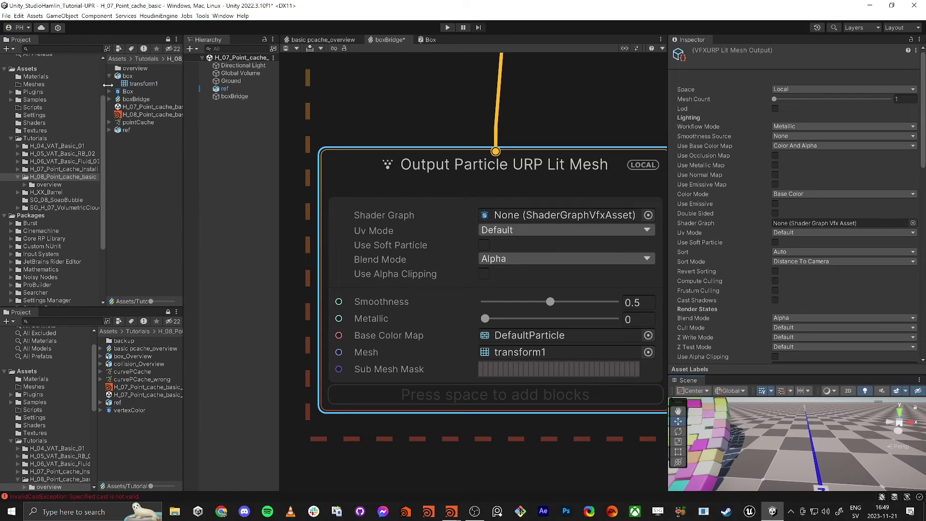
Step: Expand the Box shader graph asset and assign its Box sub-asset as the lit mesh output's Shader Graph
{"action": "left_click", "coordinate": [126, 92]}
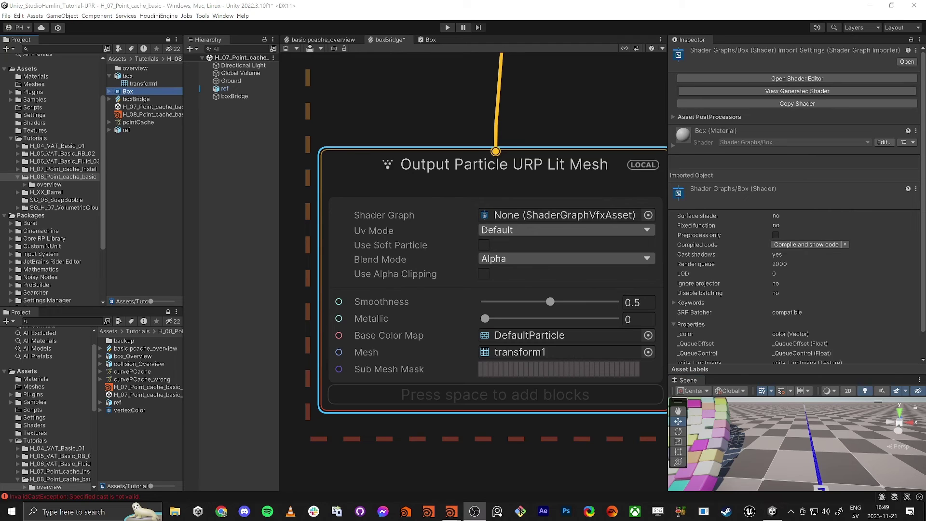
{"action": "left_click", "coordinate": [111, 91]}
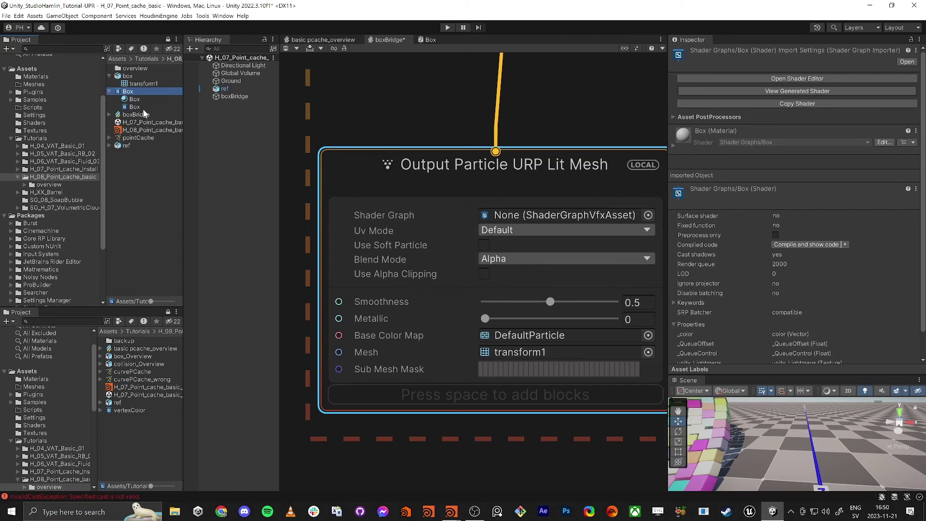
{"action": "left_click_drag", "start_coordinate": [136, 110], "coordinate": [546, 212]}
{"action": "right_click_drag", "start_coordinate": [800, 465], "coordinate": [814, 452]}
Step: Add a Set Size block to the Initialize Particle context and set its size to 1
{"action": "scroll", "coordinate": [439, 233], "scroll_direction": "down", "scroll_amount": 7}
{"action": "middle_click_drag", "start_coordinate": [412, 167], "coordinate": [466, 449]}
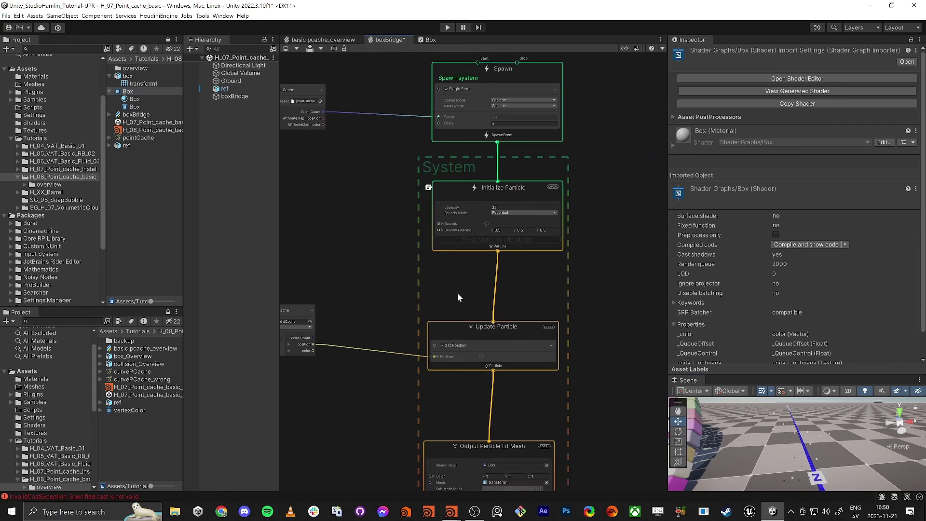
{"action": "left_click", "coordinate": [471, 189]}
{"action": "key", "text": "space"}
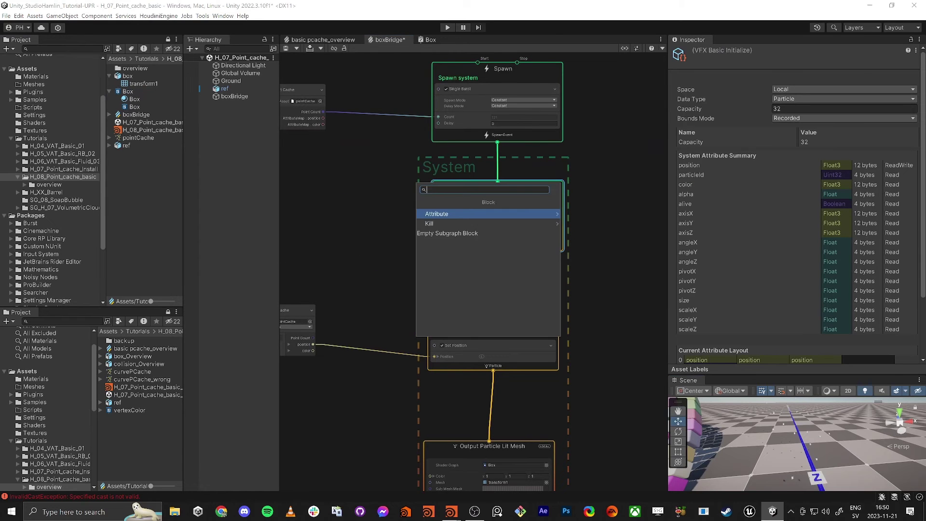
{"action": "type", "text": "set size"}
{"action": "key", "text": "Return"}
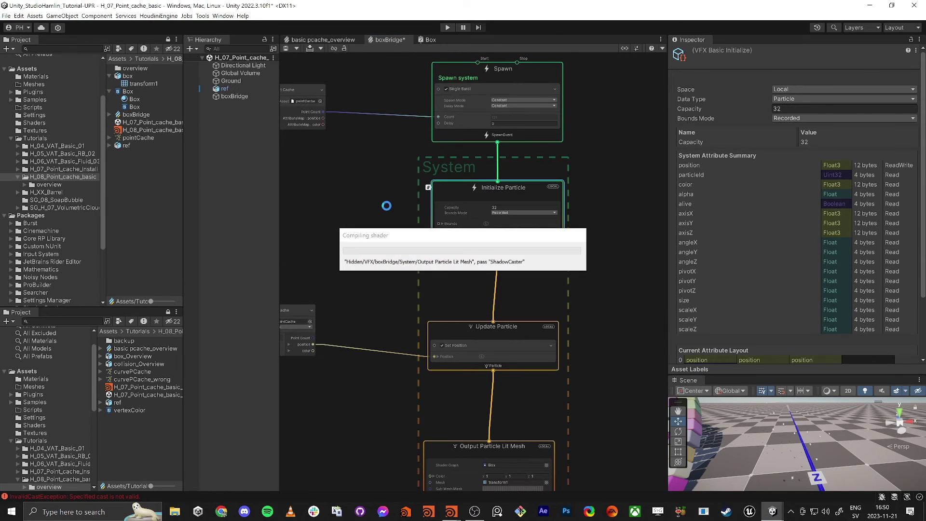
{"action": "left_click", "coordinate": [500, 254]}
{"action": "type", "text": "1"}
{"action": "key", "text": "Return"}
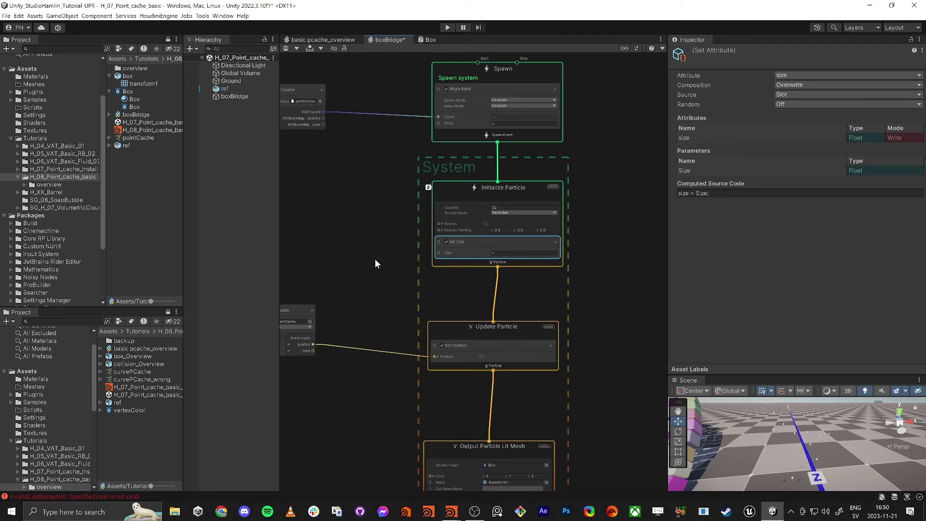
Step: Switch to Houdini to check the box's transform1 and rop_fbx1 export settings, and return to Unity
{"action": "middle_click_drag", "start_coordinate": [377, 275], "coordinate": [463, 233]}
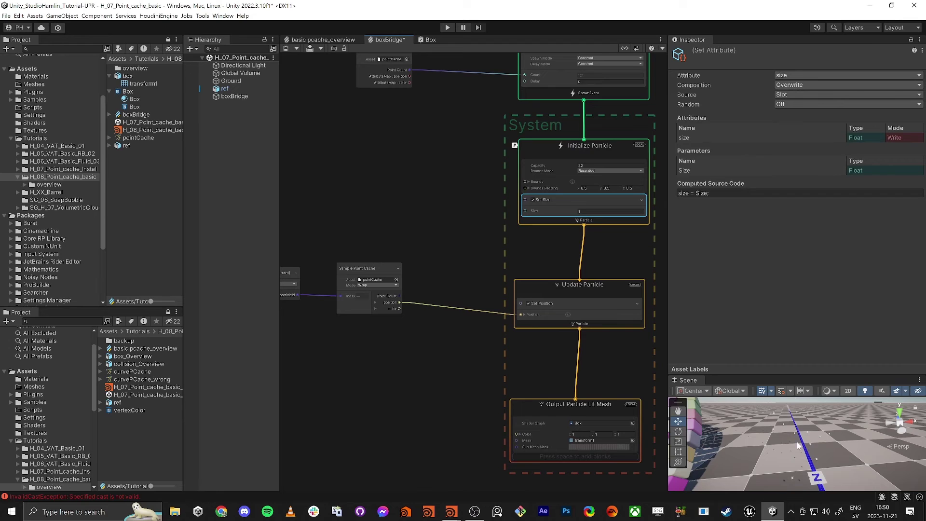
{"action": "right_click_drag", "start_coordinate": [786, 443], "coordinate": [760, 443]}
{"action": "key", "text": "alt+Tab"}
{"action": "key", "text": "Tab"}
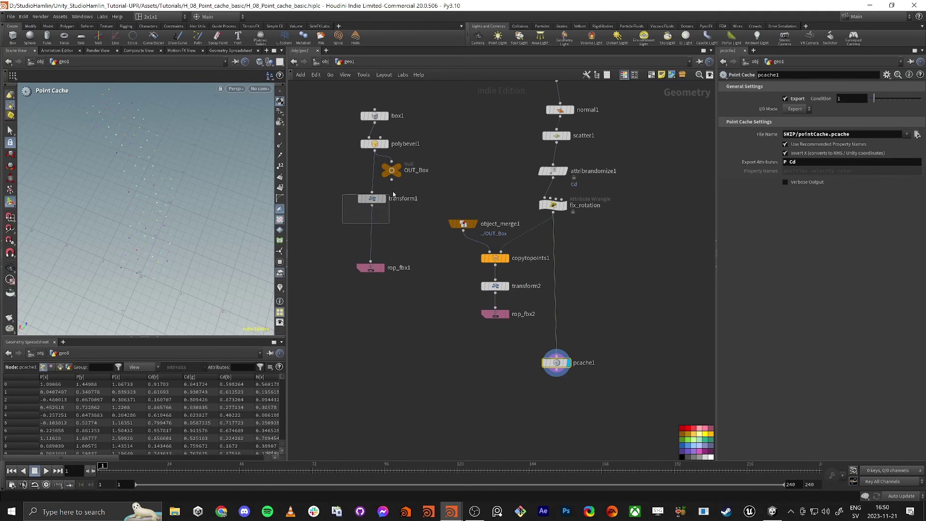
{"action": "left_click_drag", "start_coordinate": [393, 194], "coordinate": [393, 193]}
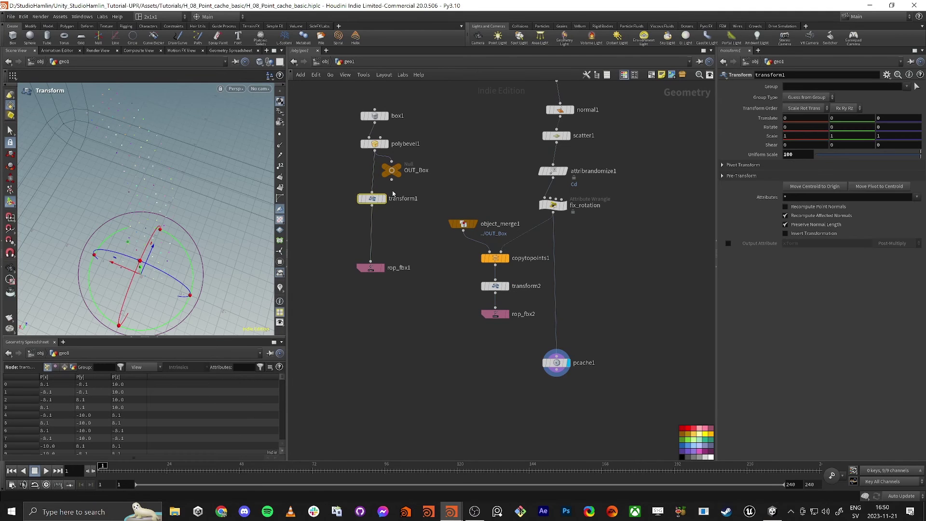
{"action": "left_click_drag", "start_coordinate": [335, 242], "coordinate": [378, 290]}
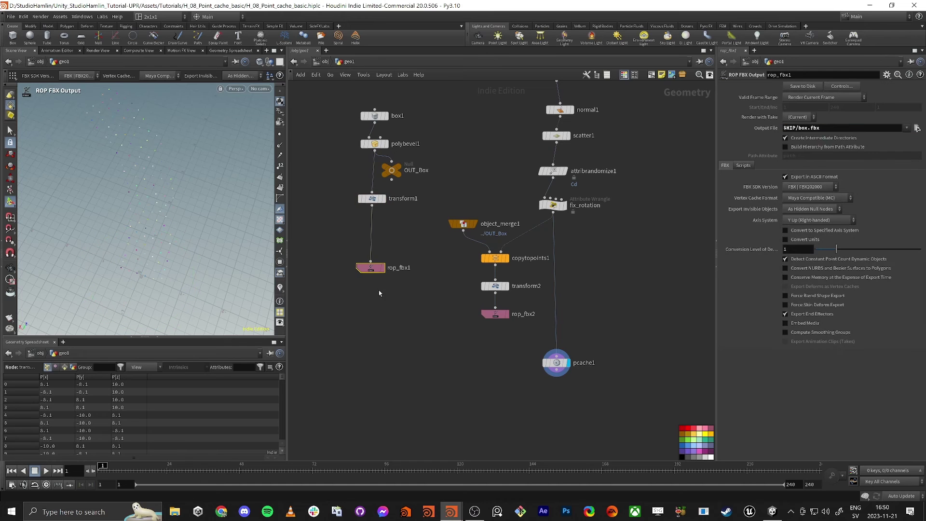
{"action": "key", "text": "alt+Tab"}
{"action": "left_click", "coordinate": [469, 260]}
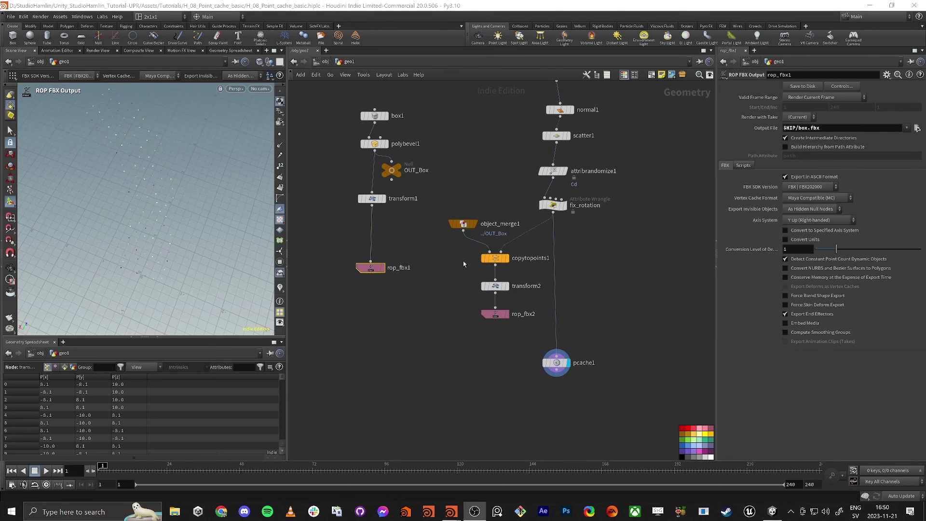
{"action": "key", "text": "alt+Tab"}
{"action": "left_click", "coordinate": [514, 245]}
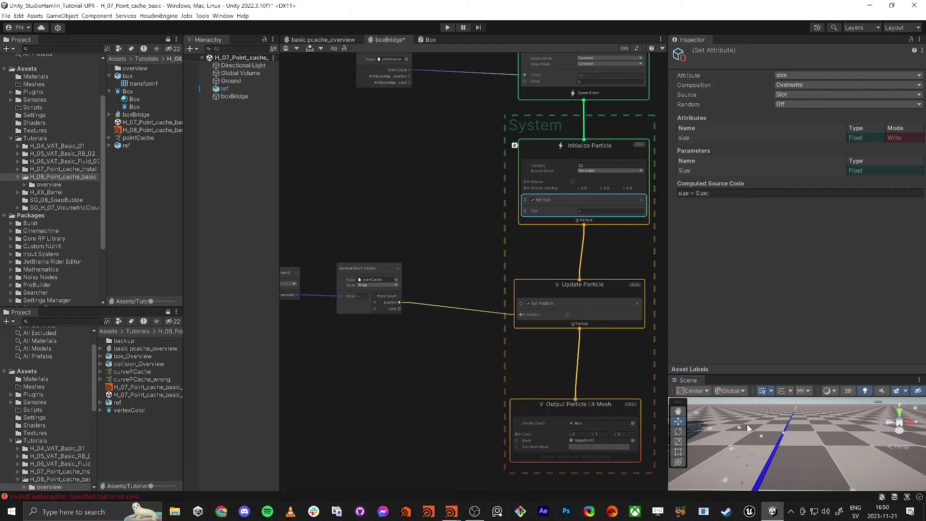
Step: Vary the Set Size block's value briefly and re-enter it as 1 to refresh the particles
{"action": "right_click_drag", "start_coordinate": [748, 441], "coordinate": [765, 466]}
{"action": "middle_click_drag", "start_coordinate": [544, 369], "coordinate": [596, 396]}
{"action": "scroll", "coordinate": [520, 323], "scroll_direction": "up", "scroll_amount": 4}
{"action": "scroll", "coordinate": [520, 323], "scroll_direction": "down", "scroll_amount": 3}
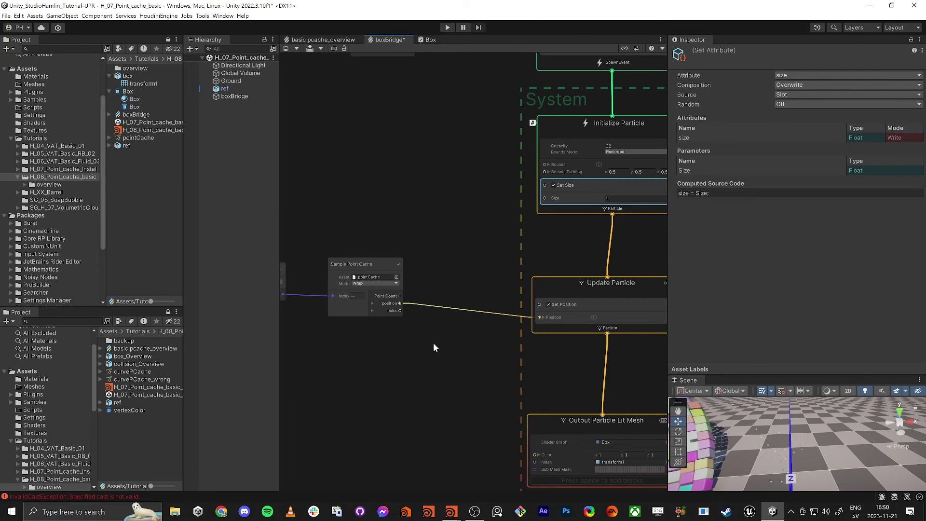
{"action": "middle_click_drag", "start_coordinate": [436, 348], "coordinate": [412, 400]}
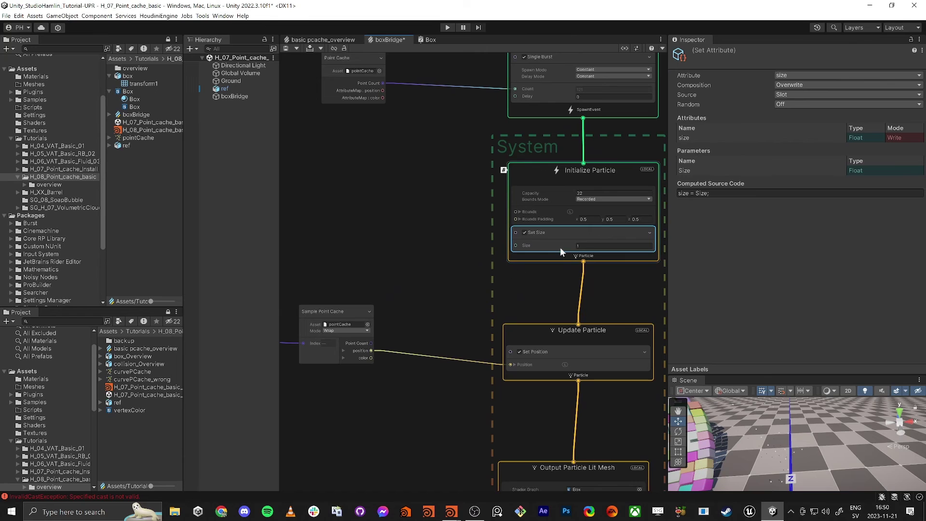
{"action": "left_click_drag", "start_coordinate": [618, 242], "coordinate": [576, 266]}
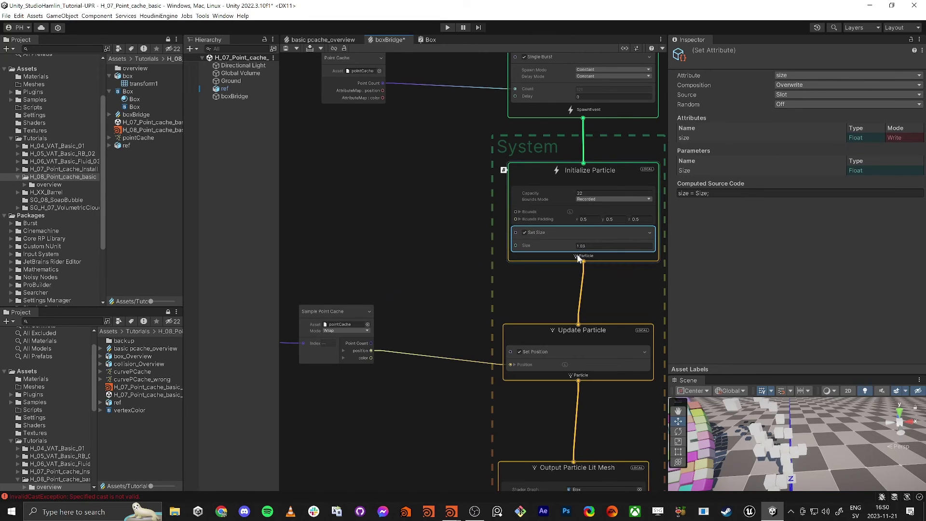
{"action": "left_click", "coordinate": [596, 246]}
{"action": "type", "text": "1"}
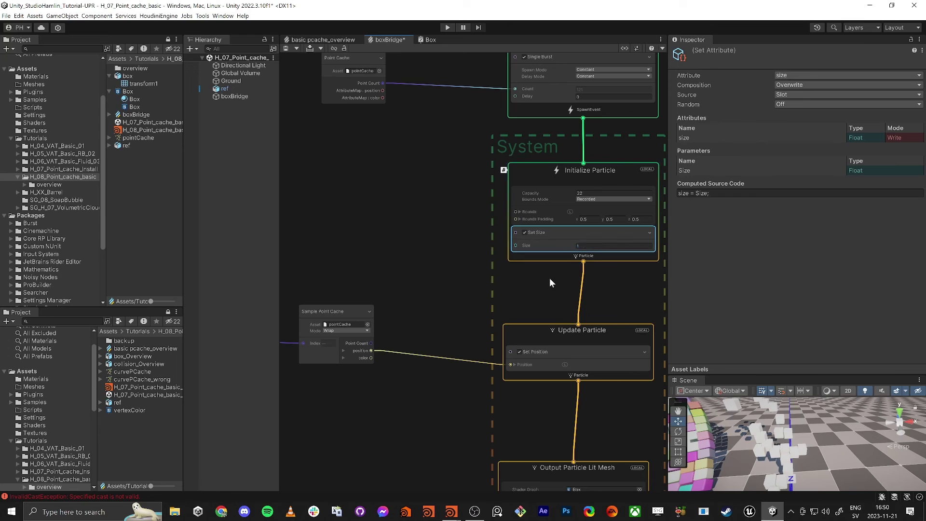
Step: Save the boxBridge graph and enlarge the Scene view to frame the reference arch and the particle boxes
{"action": "left_click", "coordinate": [285, 51]}
{"action": "key", "text": "s"}
{"action": "right_click_drag", "start_coordinate": [778, 462], "coordinate": [768, 444]}
{"action": "key", "text": "s"}
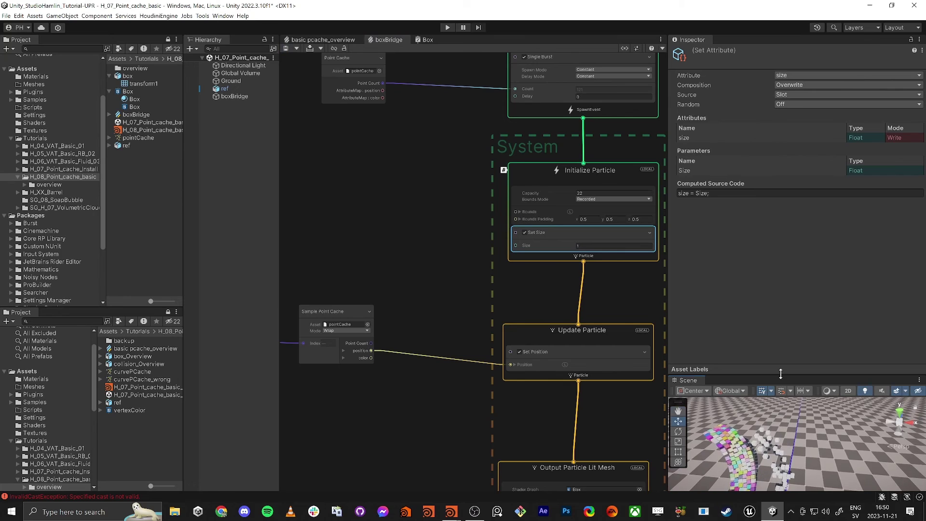
{"action": "left_click_drag", "start_coordinate": [780, 374], "coordinate": [784, 249]}
{"action": "key", "text": "d"}
{"action": "right_click_drag", "start_coordinate": [765, 376], "coordinate": [717, 404]}
{"action": "key", "text": "s"}
{"action": "right_click_drag", "start_coordinate": [756, 456], "coordinate": [761, 415]}
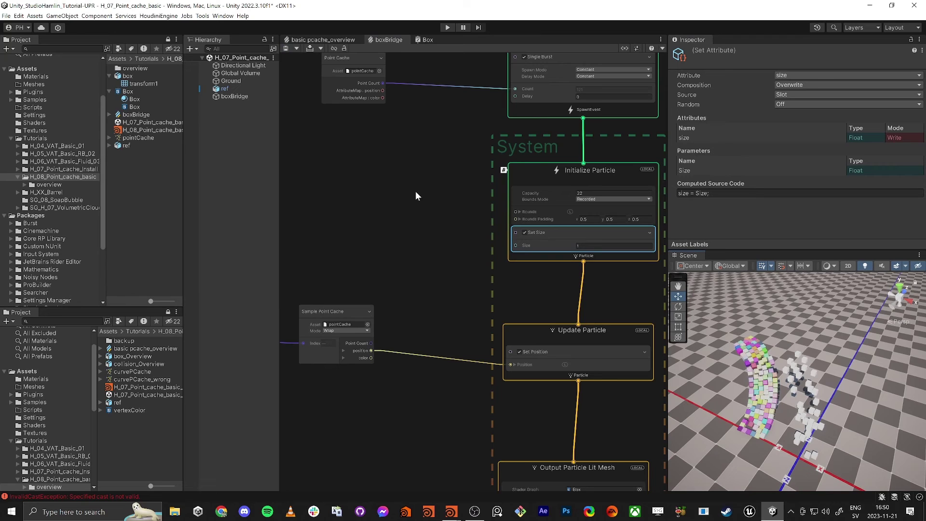
Step: Set the Initialize Particle context's Capacity to 2000
{"action": "middle_click_drag", "start_coordinate": [410, 185], "coordinate": [369, 228]}
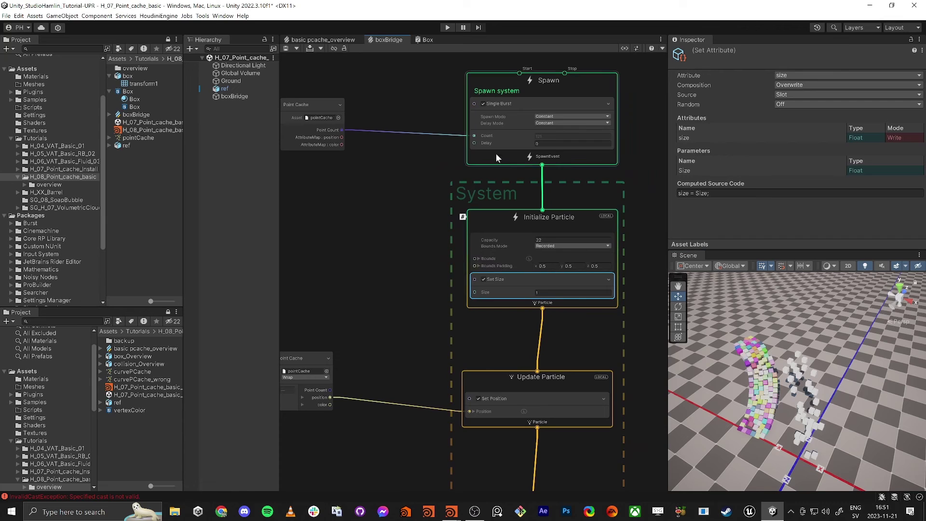
{"action": "left_click", "coordinate": [547, 134]}
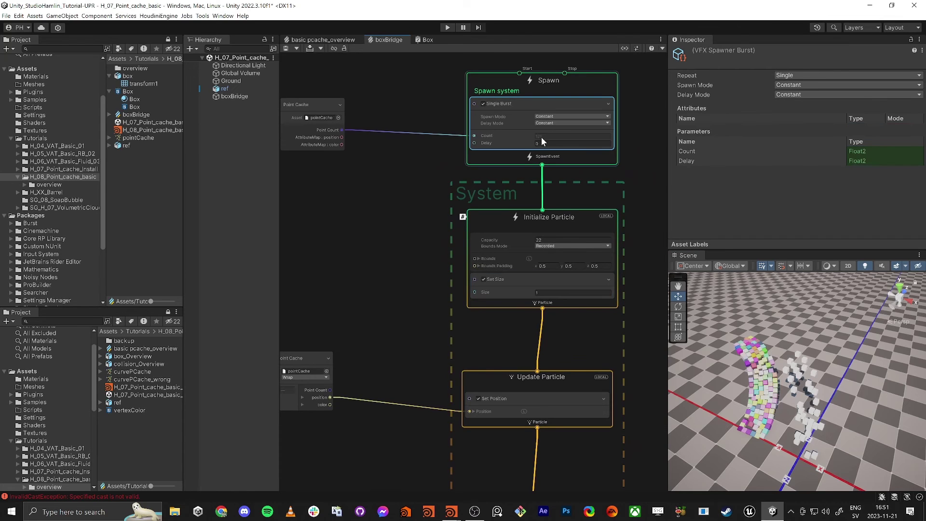
{"action": "left_click", "coordinate": [548, 244]}
{"action": "left_click", "coordinate": [552, 240]}
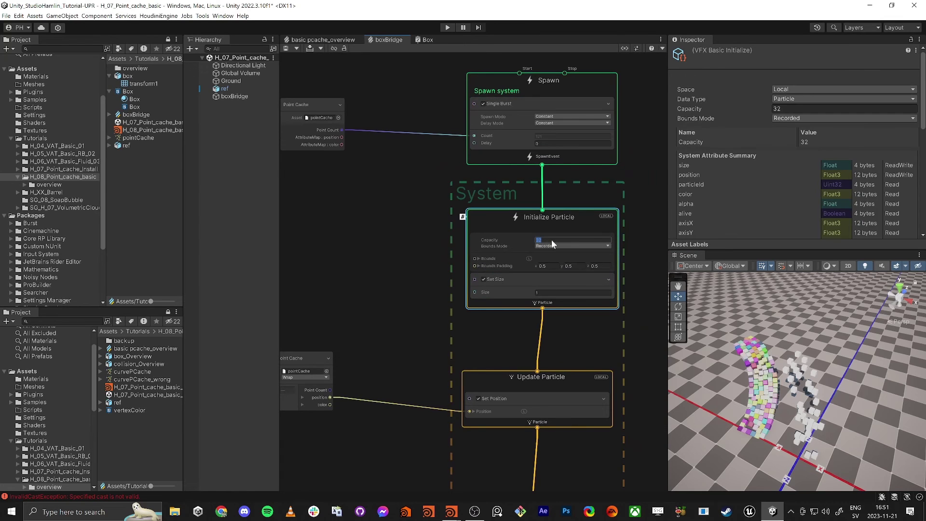
{"action": "type", "text": "2000"}
{"action": "key", "text": "Return"}
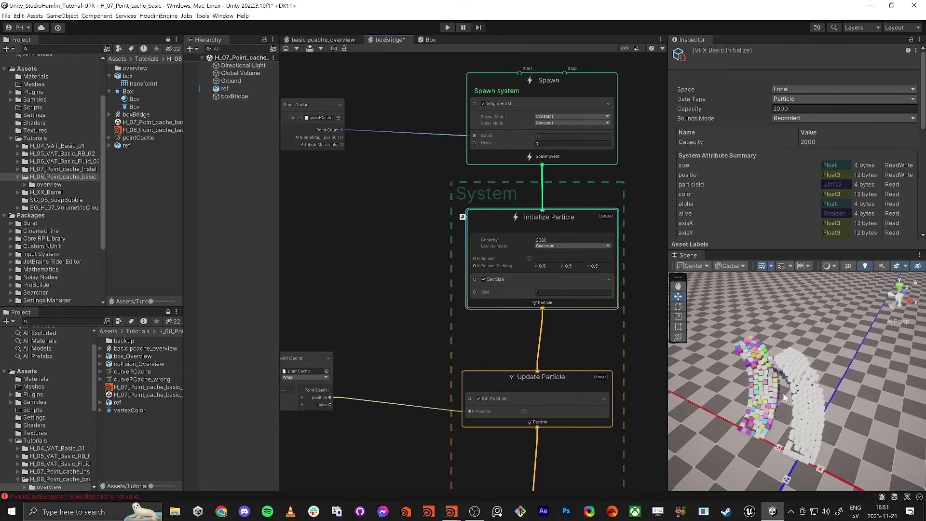
Step: Connect the Sample Point Cache's color output to the Color input of the Output Particle Lit Mesh context
{"action": "middle_click_drag", "start_coordinate": [395, 312], "coordinate": [433, 193]}
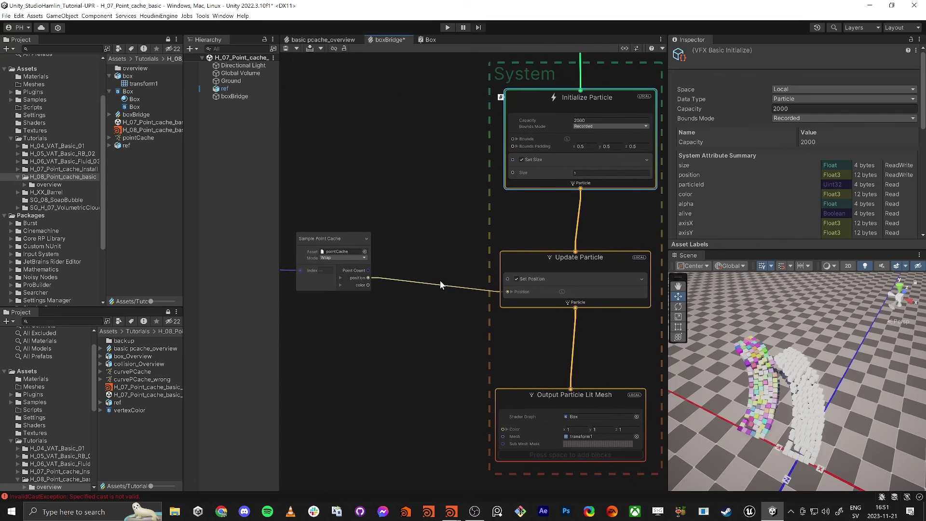
{"action": "middle_click_drag", "start_coordinate": [436, 369], "coordinate": [429, 325]}
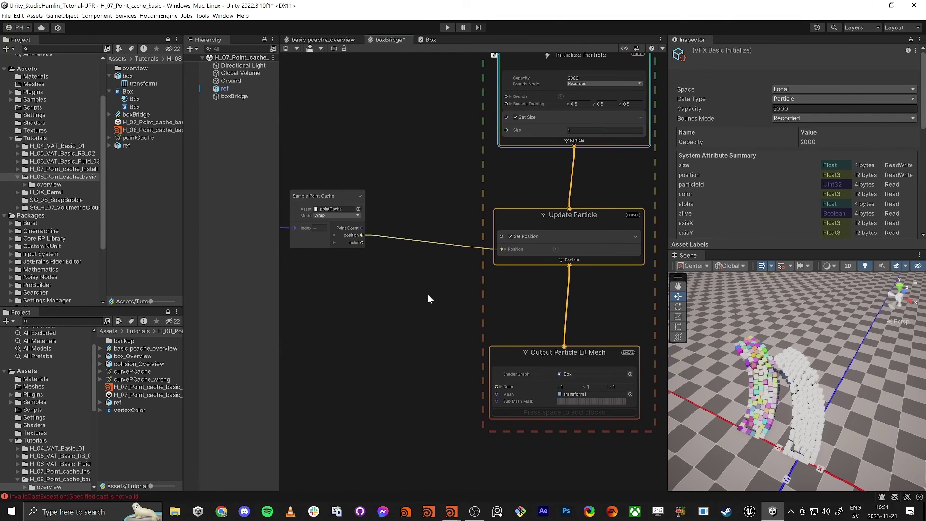
{"action": "middle_click_drag", "start_coordinate": [346, 311], "coordinate": [375, 322]}
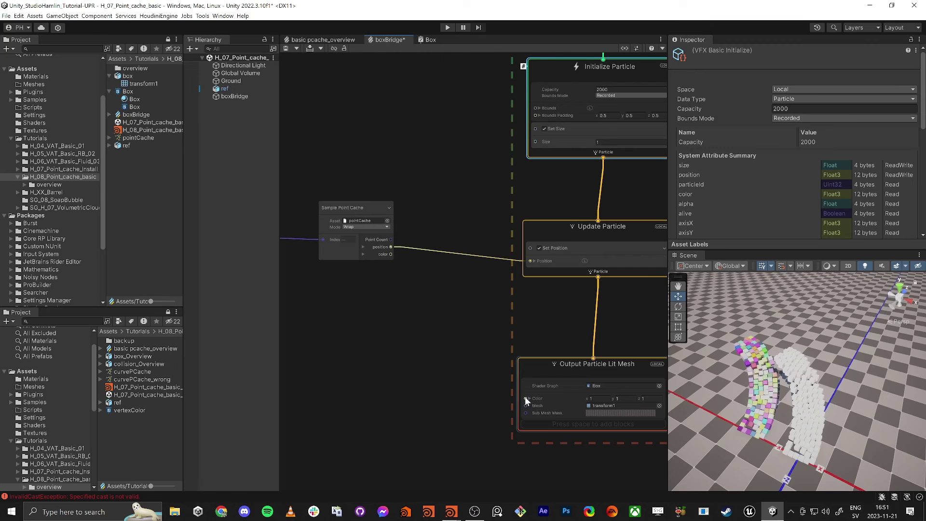
{"action": "left_click_drag", "start_coordinate": [525, 396], "coordinate": [391, 255]}
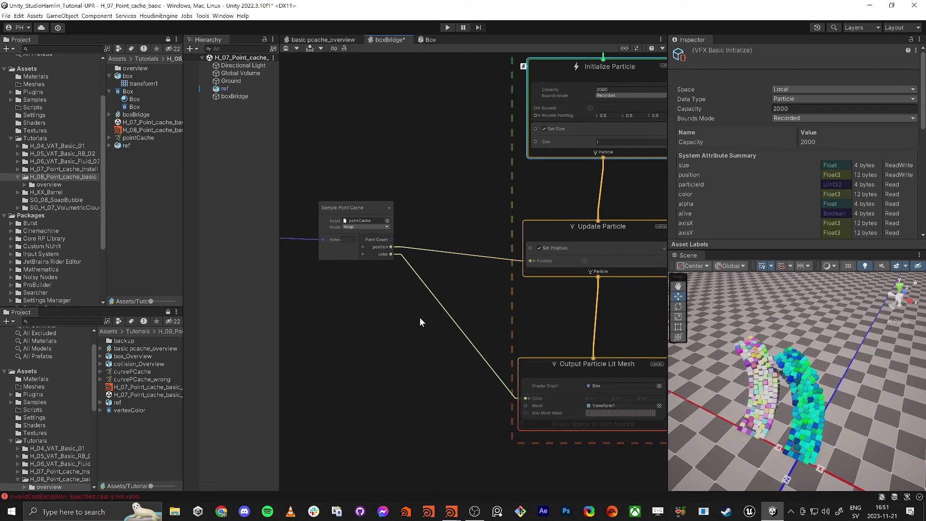
Step: Expand the color components on the Sample Point Cache and lit mesh output, and compare the particle arch's colors with the reference
{"action": "left_click", "coordinate": [363, 254]}
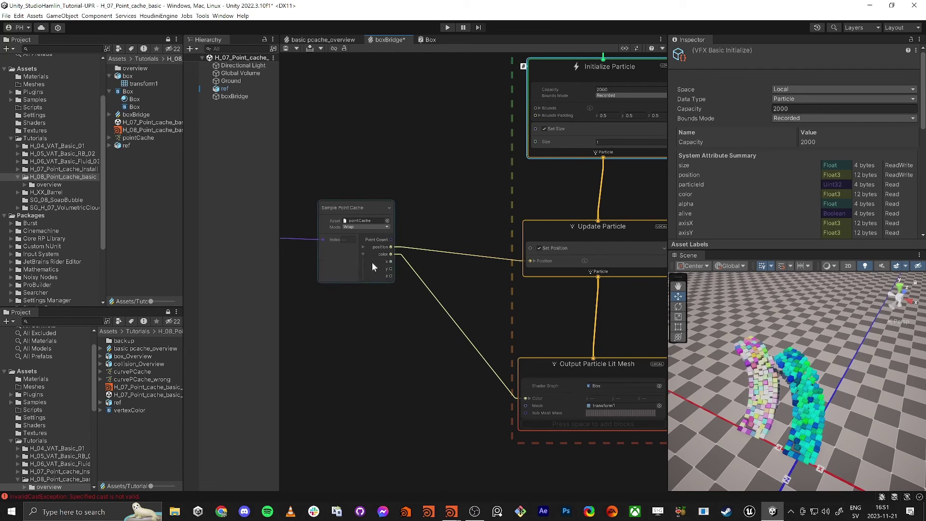
{"action": "left_click", "coordinate": [529, 399]}
{"action": "left_click_drag", "start_coordinate": [810, 411], "coordinate": [807, 423], "text": "alt"}
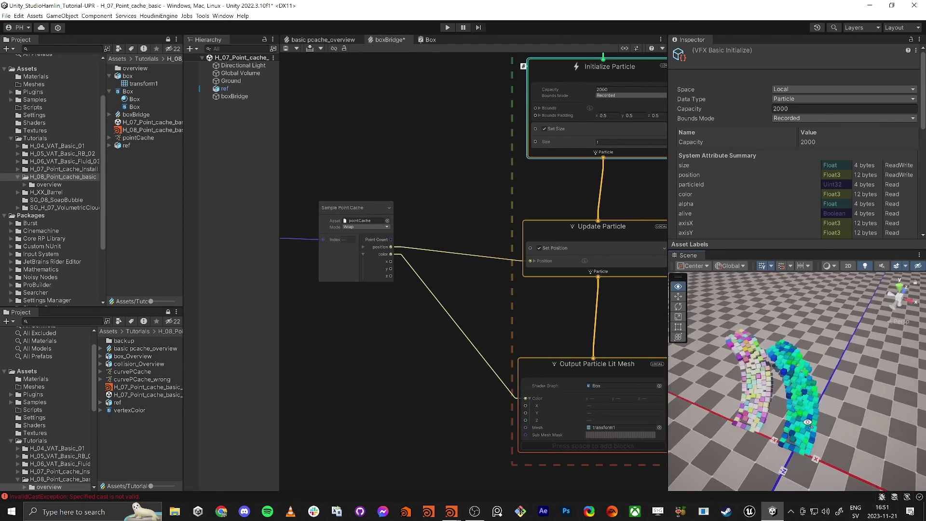
{"action": "key", "text": "w"}
{"action": "right_click_drag", "start_coordinate": [807, 423], "coordinate": [797, 363]}
{"action": "key", "text": "s"}
{"action": "middle_click_drag", "start_coordinate": [435, 351], "coordinate": [486, 318]}
{"action": "middle_click_drag", "start_coordinate": [455, 288], "coordinate": [439, 321]}
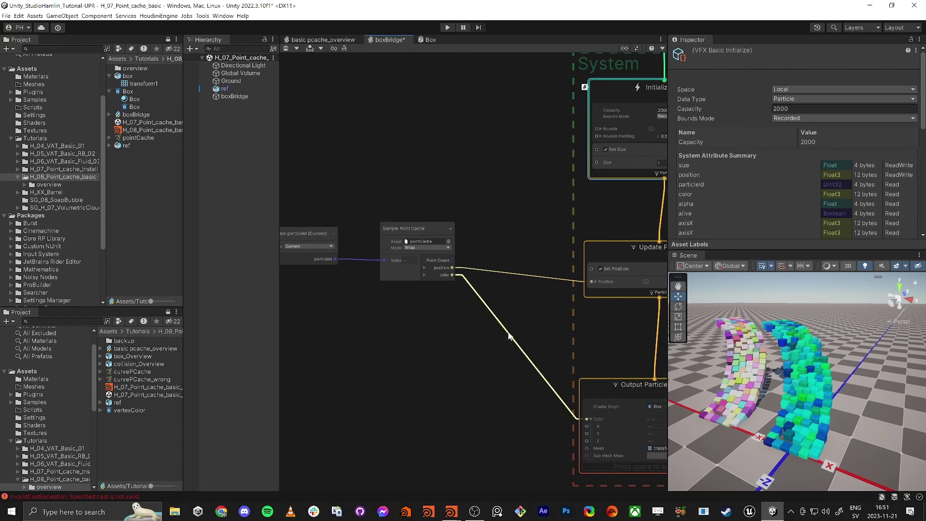
Step: Save the boxBridge graph and select the Box shader graph asset
{"action": "left_click", "coordinate": [286, 49]}
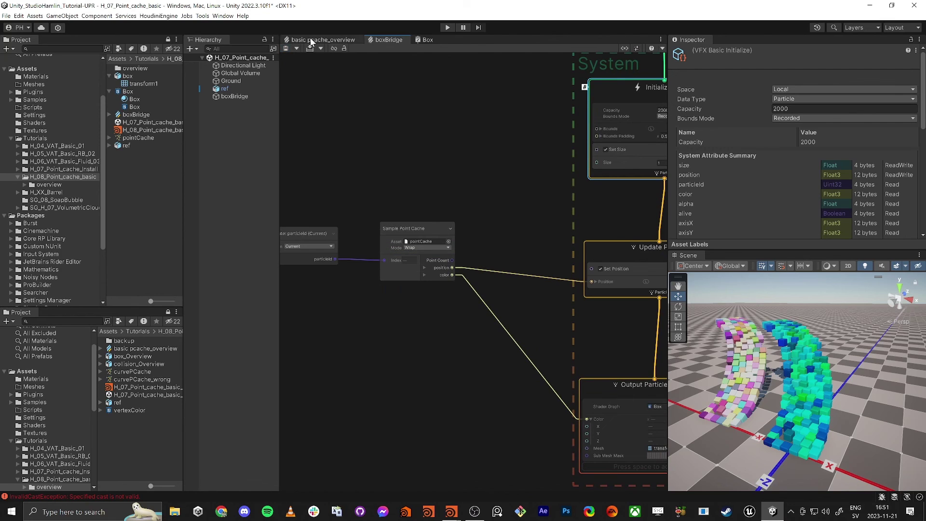
{"action": "left_click", "coordinate": [139, 91]}
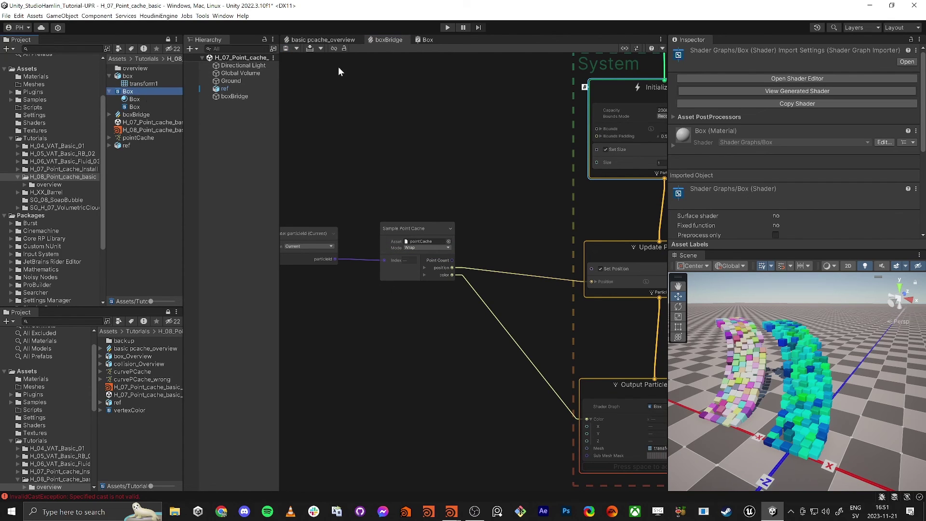
Step: Open the Box shader graph and examine how the color property and Vertex Color node feed the Multiply node
{"action": "left_click", "coordinate": [348, 40]}
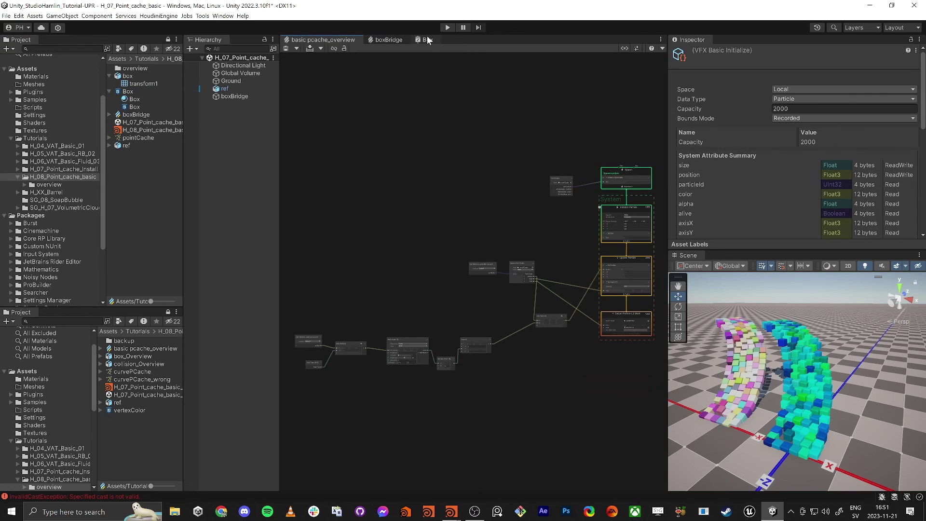
{"action": "left_click", "coordinate": [426, 38]}
{"action": "middle_click_drag", "start_coordinate": [455, 224], "coordinate": [523, 213]}
{"action": "scroll", "coordinate": [436, 247], "scroll_direction": "down", "scroll_amount": 1}
{"action": "scroll", "coordinate": [423, 251], "scroll_direction": "down", "scroll_amount": 2}
{"action": "scroll", "coordinate": [421, 250], "scroll_direction": "up", "scroll_amount": 1}
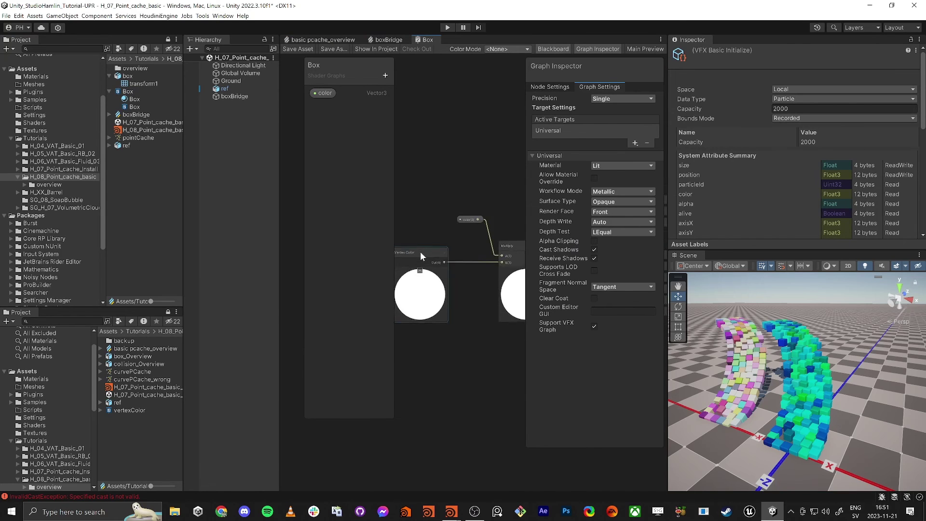
{"action": "scroll", "coordinate": [418, 253], "scroll_direction": "up", "scroll_amount": 2}
{"action": "scroll", "coordinate": [418, 252], "scroll_direction": "down", "scroll_amount": 2}
{"action": "scroll", "coordinate": [417, 253], "scroll_direction": "down", "scroll_amount": 2}
{"action": "middle_click_drag", "start_coordinate": [455, 253], "coordinate": [410, 253]}
{"action": "scroll", "coordinate": [425, 250], "scroll_direction": "up", "scroll_amount": 5}
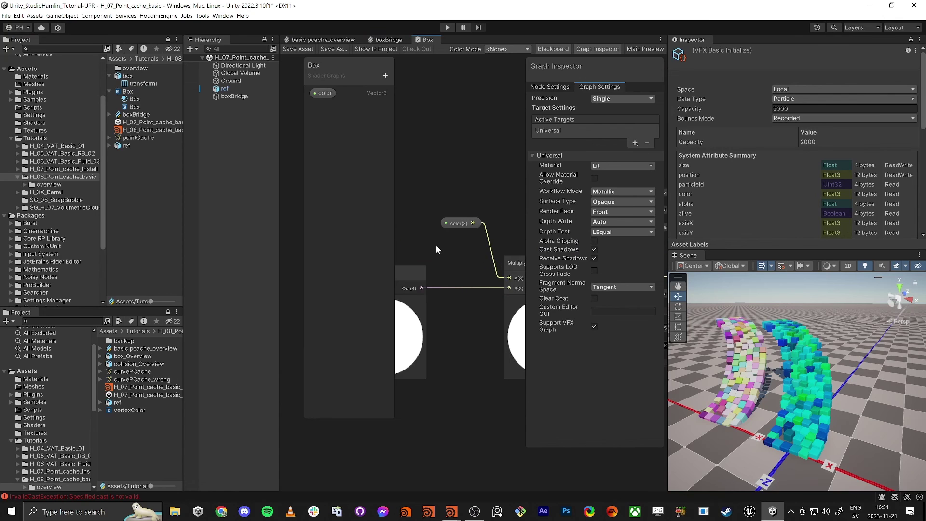
Step: Try feeding the color property directly into the Box shader's Base Color and save, before restoring the Multiply node's connection
{"action": "left_click", "coordinate": [461, 223]}
{"action": "scroll", "coordinate": [464, 205], "scroll_direction": "down", "scroll_amount": 5}
{"action": "middle_click_drag", "start_coordinate": [467, 234], "coordinate": [426, 246]}
{"action": "left_click_drag", "start_coordinate": [416, 228], "coordinate": [436, 213]}
{"action": "middle_click_drag", "start_coordinate": [486, 232], "coordinate": [453, 238]}
{"action": "left_click_drag", "start_coordinate": [424, 224], "coordinate": [411, 218]}
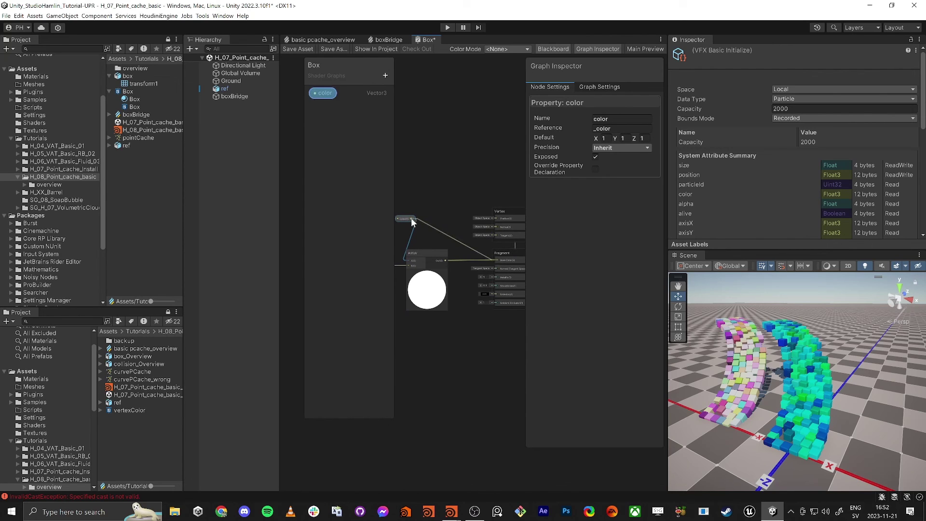
{"action": "left_click", "coordinate": [297, 48]}
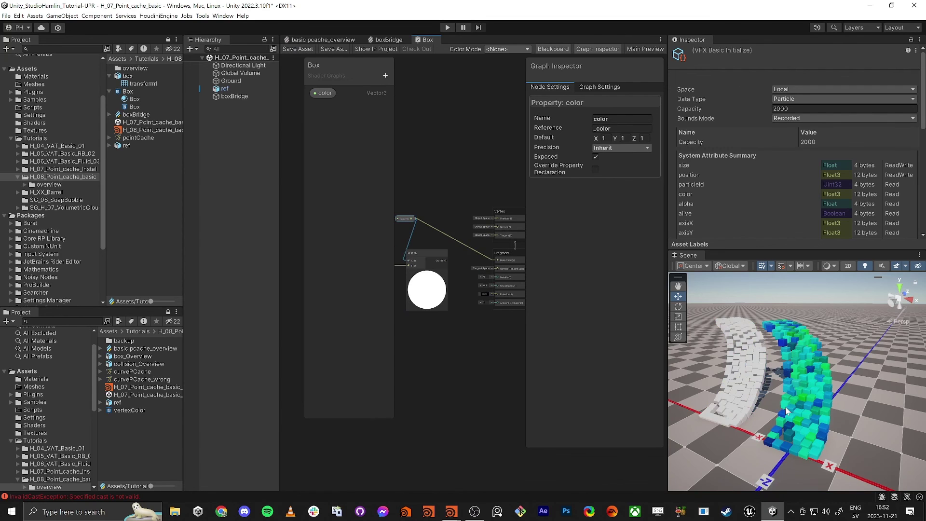
{"action": "left_click_drag", "start_coordinate": [495, 259], "coordinate": [443, 261]}
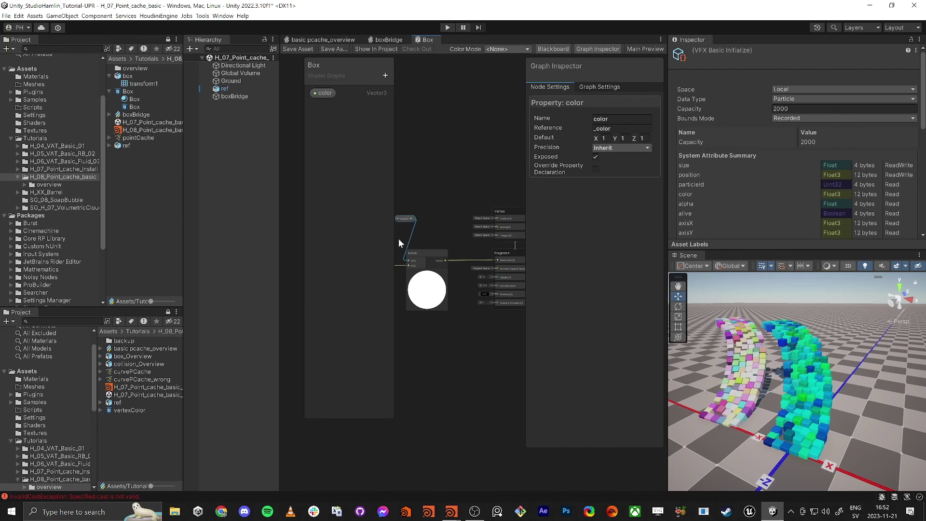
Step: Switch to Houdini and inspect the point attributes on the fix_rotation and pcache1 nodes along with the point cache export settings
{"action": "key", "text": "alt+Tab"}
{"action": "scroll", "coordinate": [587, 275], "scroll_direction": "up", "scroll_amount": 2}
{"action": "middle_click_drag", "start_coordinate": [570, 238], "coordinate": [568, 291]}
{"action": "left_click", "coordinate": [553, 228]}
{"action": "left_click", "coordinate": [538, 232]}
{"action": "middle_click", "coordinate": [538, 232]}
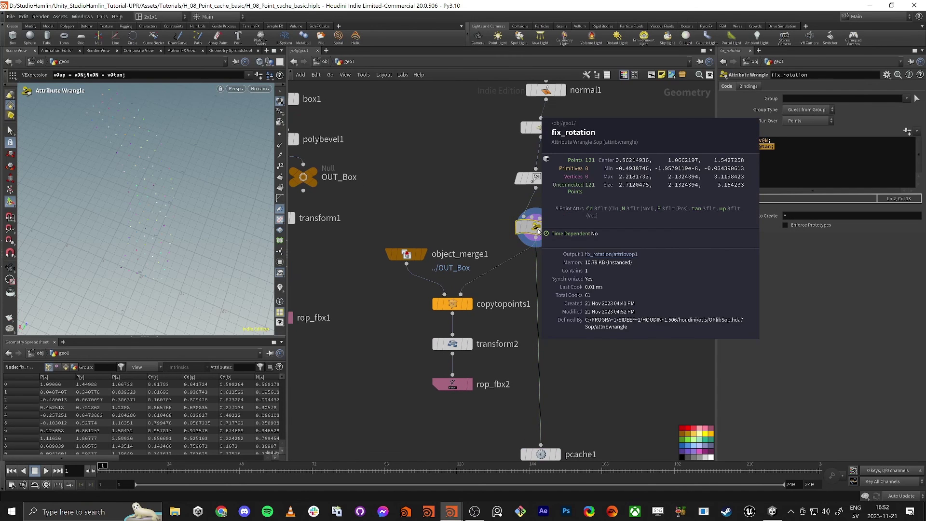
{"action": "middle_click_drag", "start_coordinate": [612, 375], "coordinate": [621, 282]}
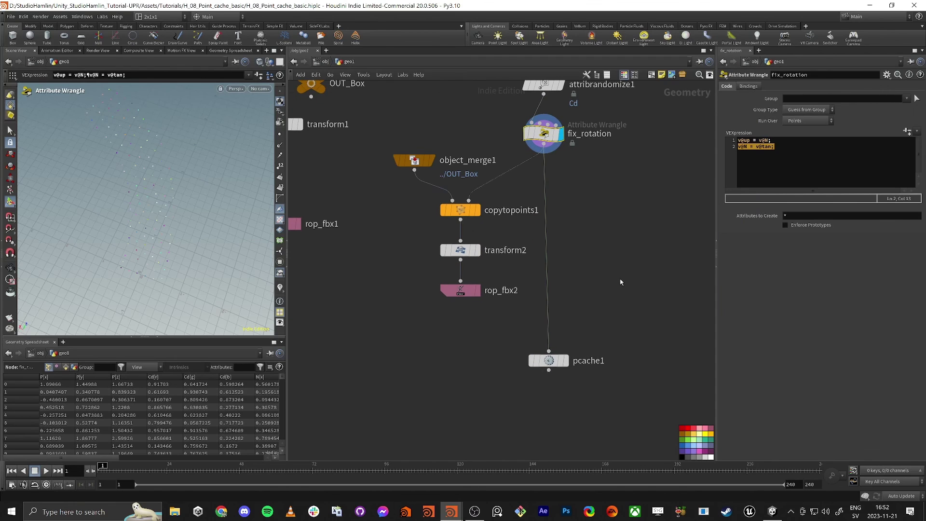
{"action": "left_click", "coordinate": [551, 362]}
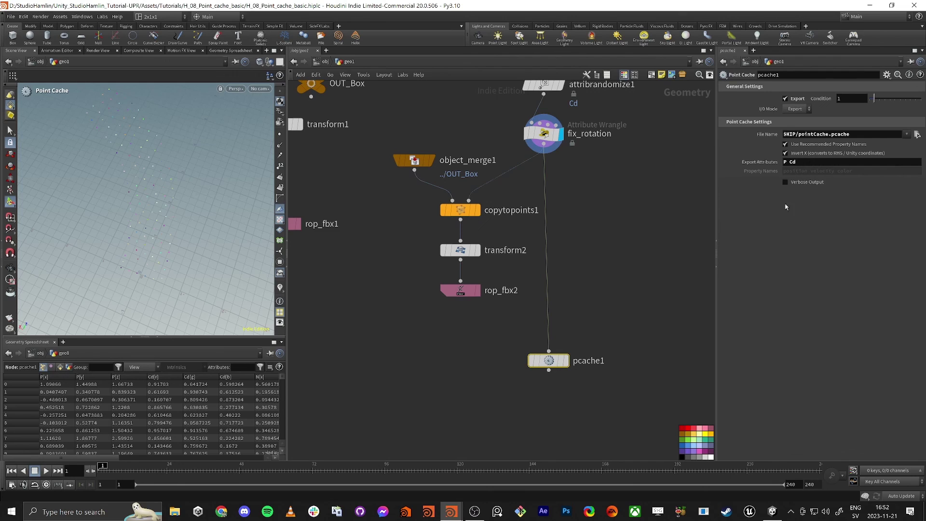
{"action": "middle_click", "coordinate": [549, 361]}
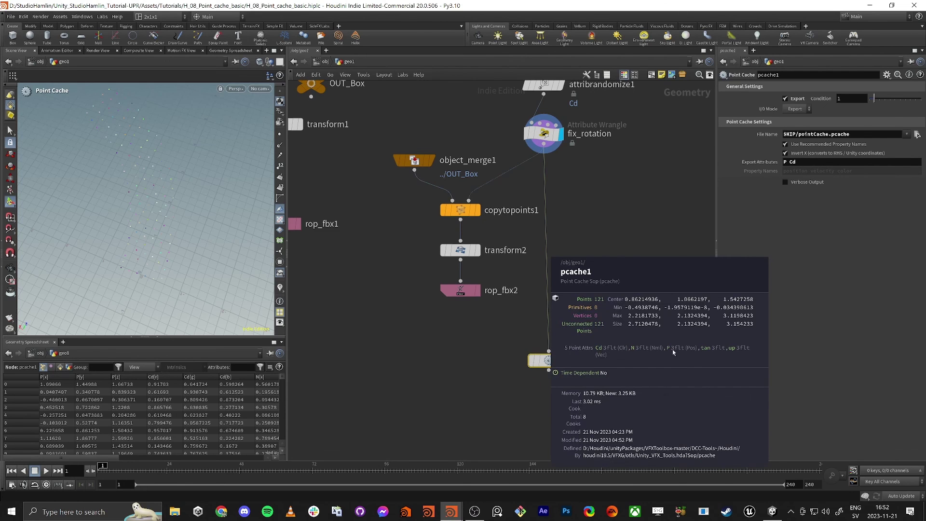
{"action": "left_click", "coordinate": [640, 201]}
{"action": "left_click", "coordinate": [620, 252]}
{"action": "scroll", "coordinate": [444, 390], "scroll_direction": "down", "scroll_amount": 3}
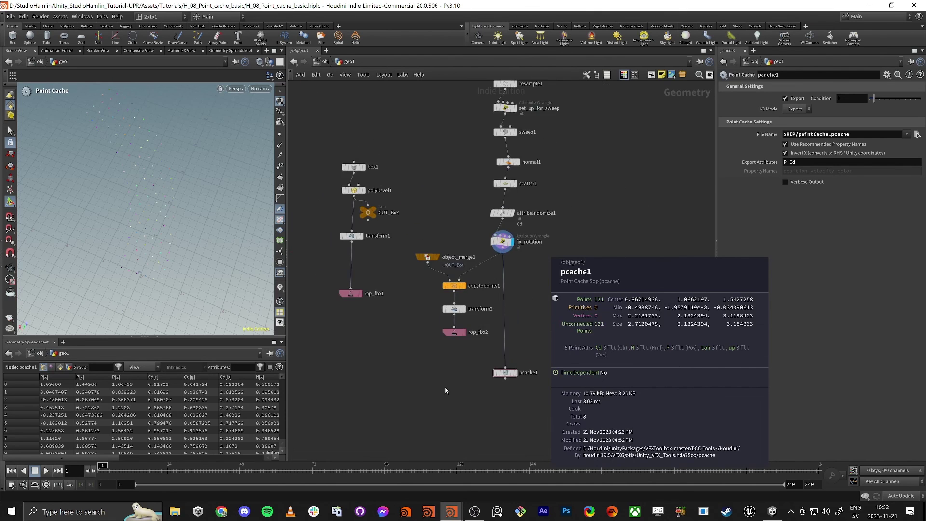
{"action": "middle_click_drag", "start_coordinate": [445, 389], "coordinate": [384, 382]}
{"action": "left_click", "coordinate": [655, 343]}
{"action": "left_click", "coordinate": [656, 187]}
Step: Disable Use Recommended Property Names on pcache1, set Property Names to "position color", and re-export the point cache
{"action": "left_click_drag", "start_coordinate": [500, 336], "coordinate": [438, 378]}
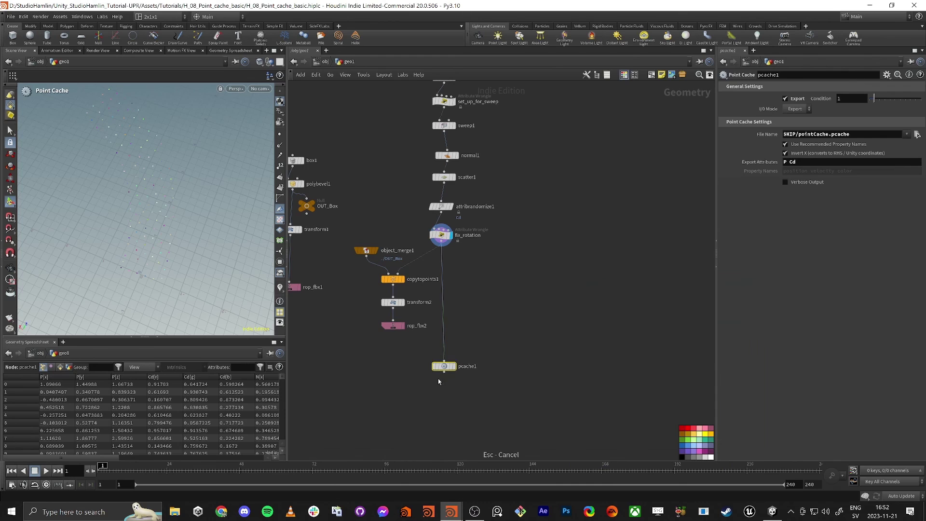
{"action": "middle_click_drag", "start_coordinate": [477, 395], "coordinate": [575, 349]}
{"action": "scroll", "coordinate": [694, 235], "scroll_direction": "up", "scroll_amount": 4}
{"action": "left_click", "coordinate": [788, 142]}
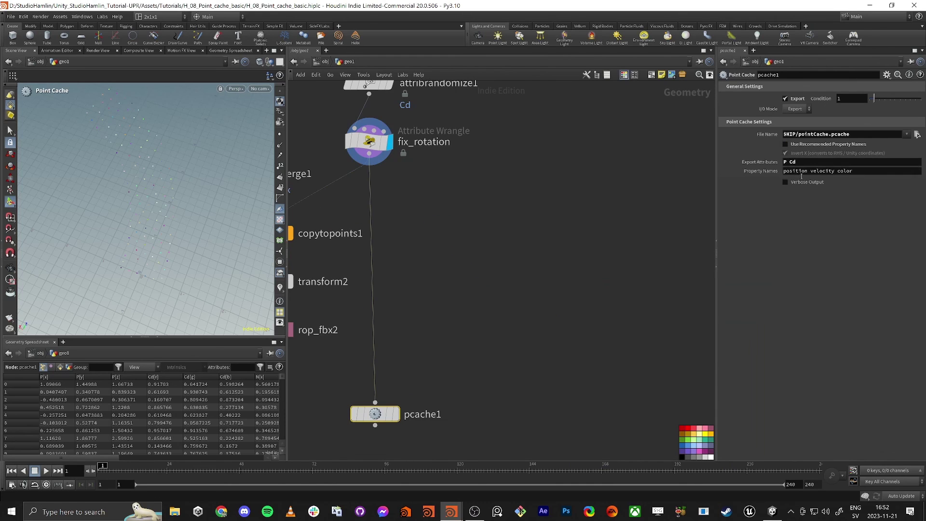
{"action": "left_click_drag", "start_coordinate": [810, 171], "coordinate": [854, 171]}
{"action": "type", "text": "color"}
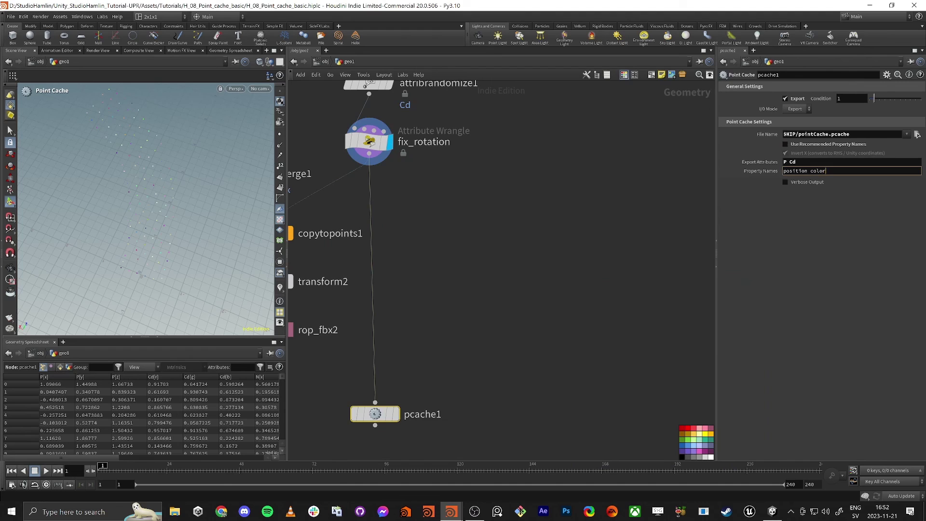
{"action": "key", "text": "Return"}
{"action": "middle_click_drag", "start_coordinate": [432, 331], "coordinate": [547, 253]}
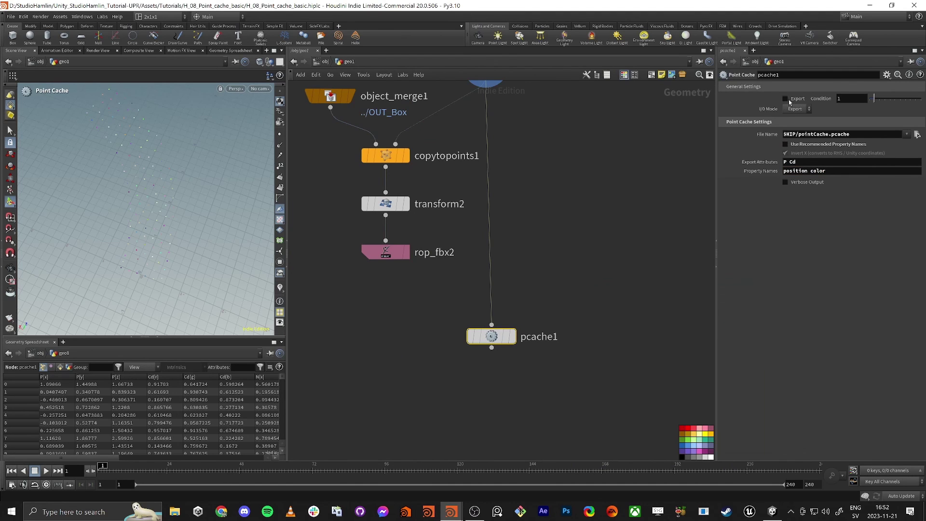
Step: Switch to Unity and compare the re-exported particle arch's shape and colors with the reference arch from the front
{"action": "key", "text": "alt+Tab"}
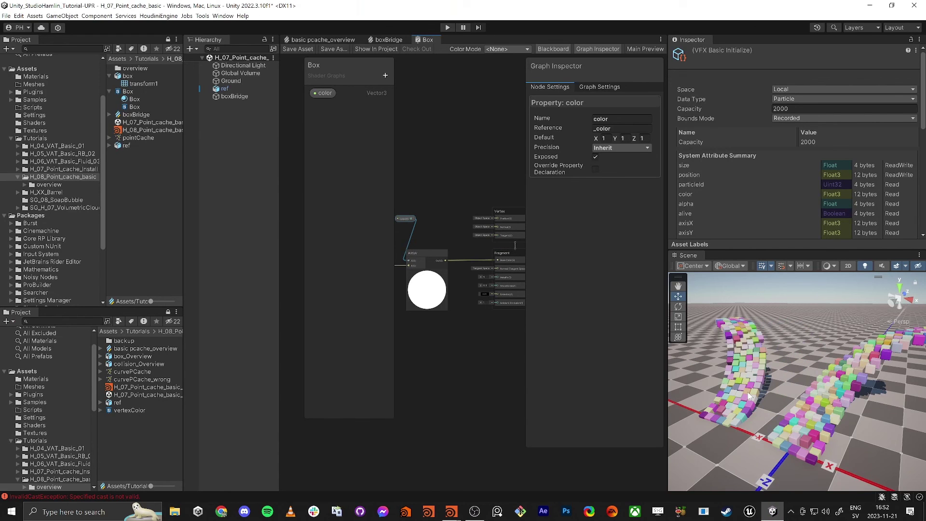
{"action": "key", "text": "alt+Tab"}
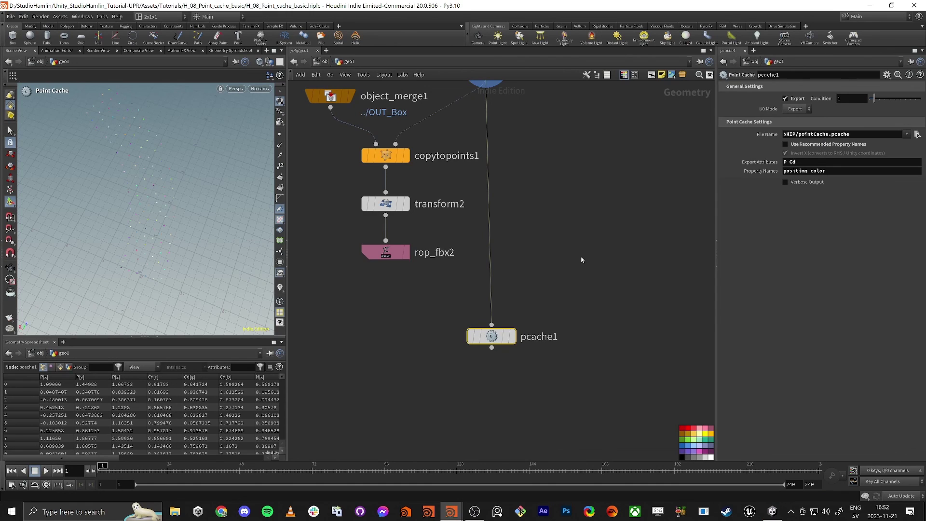
{"action": "key", "text": "alt+Tab"}
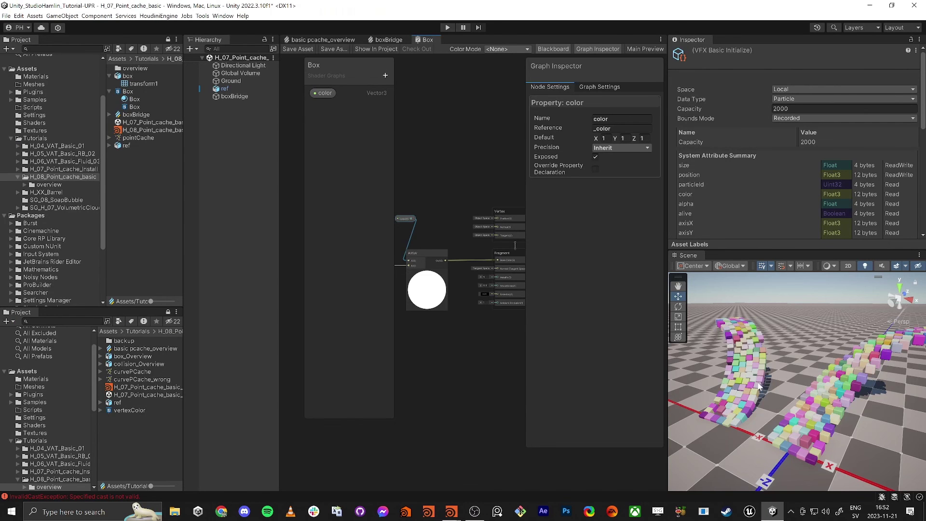
{"action": "right_click_drag", "start_coordinate": [759, 386], "coordinate": [823, 420]}
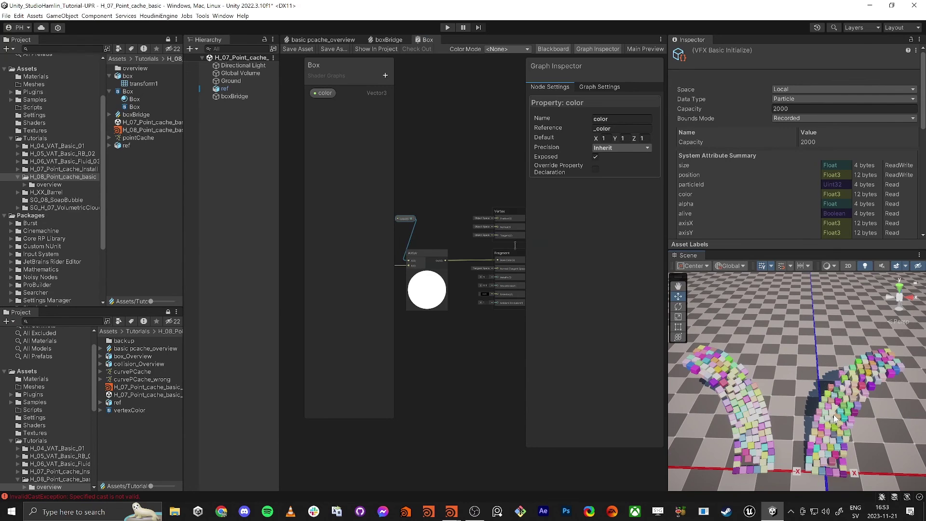
Step: In Houdini, toggle Use Recommended Property Names on and off on pcache1 to review its name settings, and return to Unity
{"action": "key", "text": "alt+Tab"}
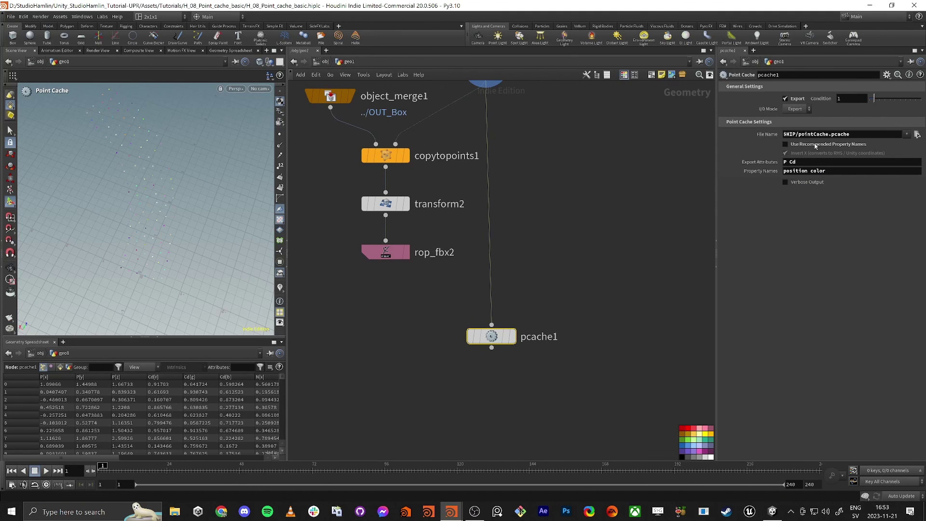
{"action": "left_click", "coordinate": [847, 146]}
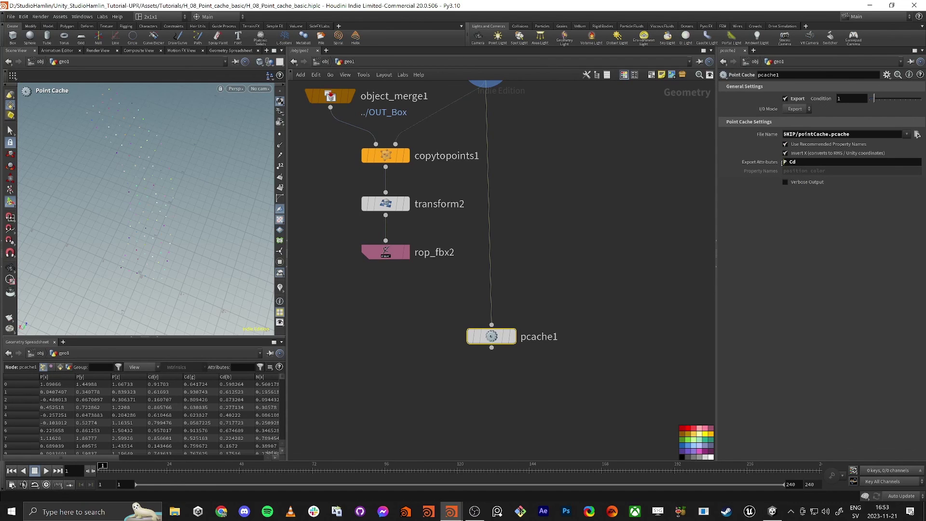
{"action": "mouse_move", "coordinate": [782, 163]}
{"action": "left_mouse_down"}
{"action": "mouse_move", "coordinate": [790, 165]}
{"action": "mouse_move", "coordinate": [782, 164]}
{"action": "left_mouse_up"}
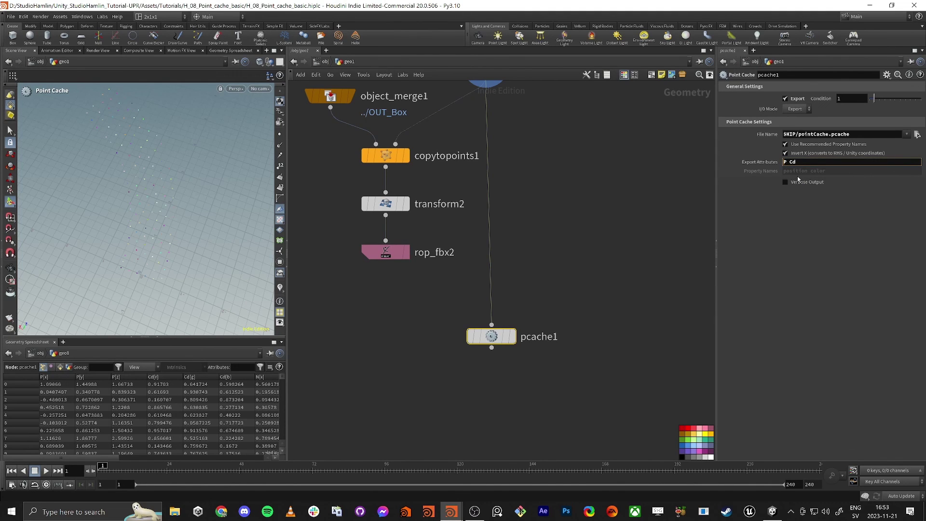
{"action": "left_click", "coordinate": [785, 145]}
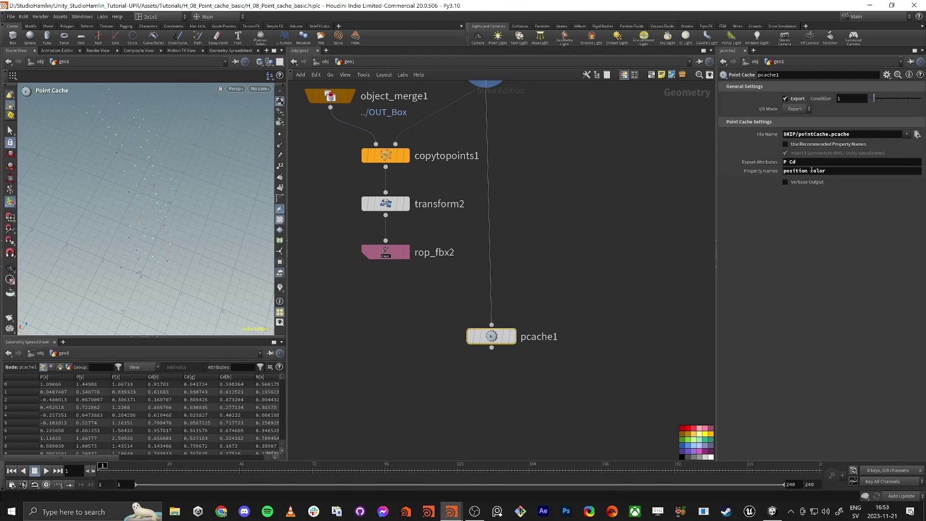
{"action": "middle_click_drag", "start_coordinate": [567, 194], "coordinate": [581, 245]}
{"action": "mouse_move", "coordinate": [523, 389]}
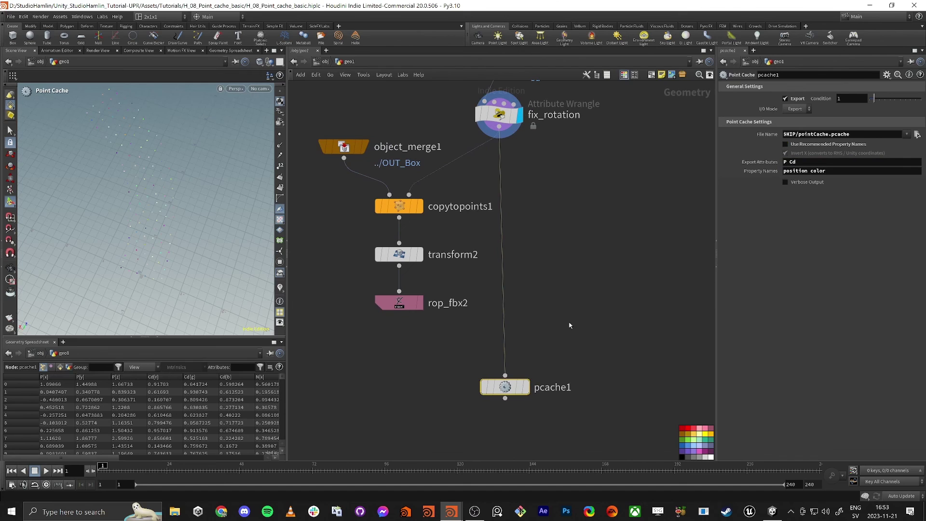
{"action": "key", "text": "alt+Tab"}
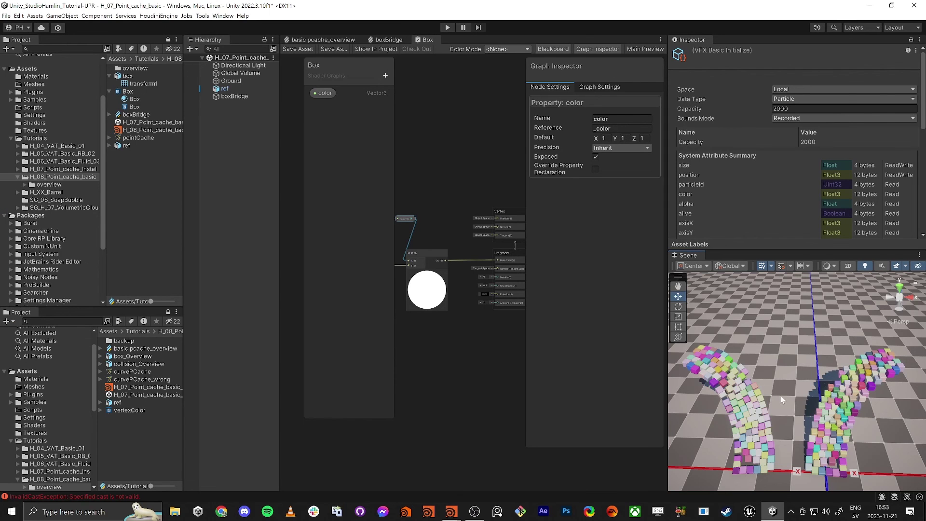